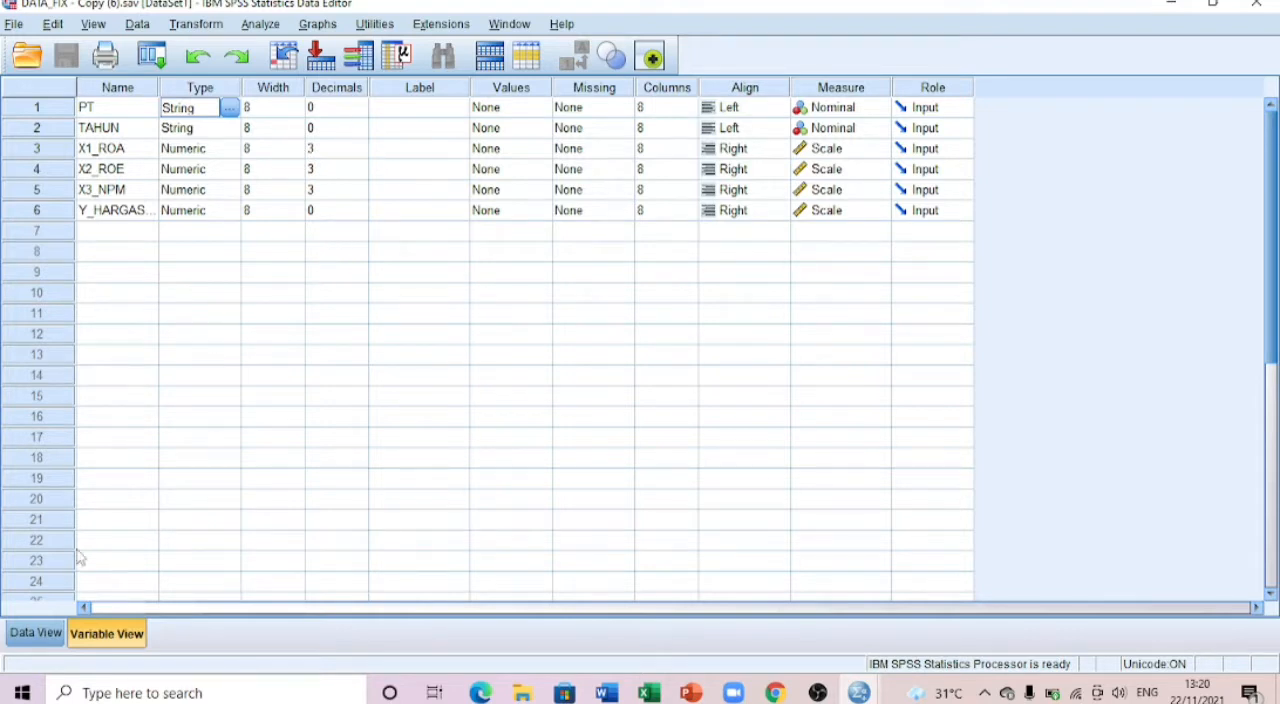
# Step: Show the data records and examine the PT and TAHUN entries for the ROTI, STTP and MYOR companies
pyautogui.click(35, 633)
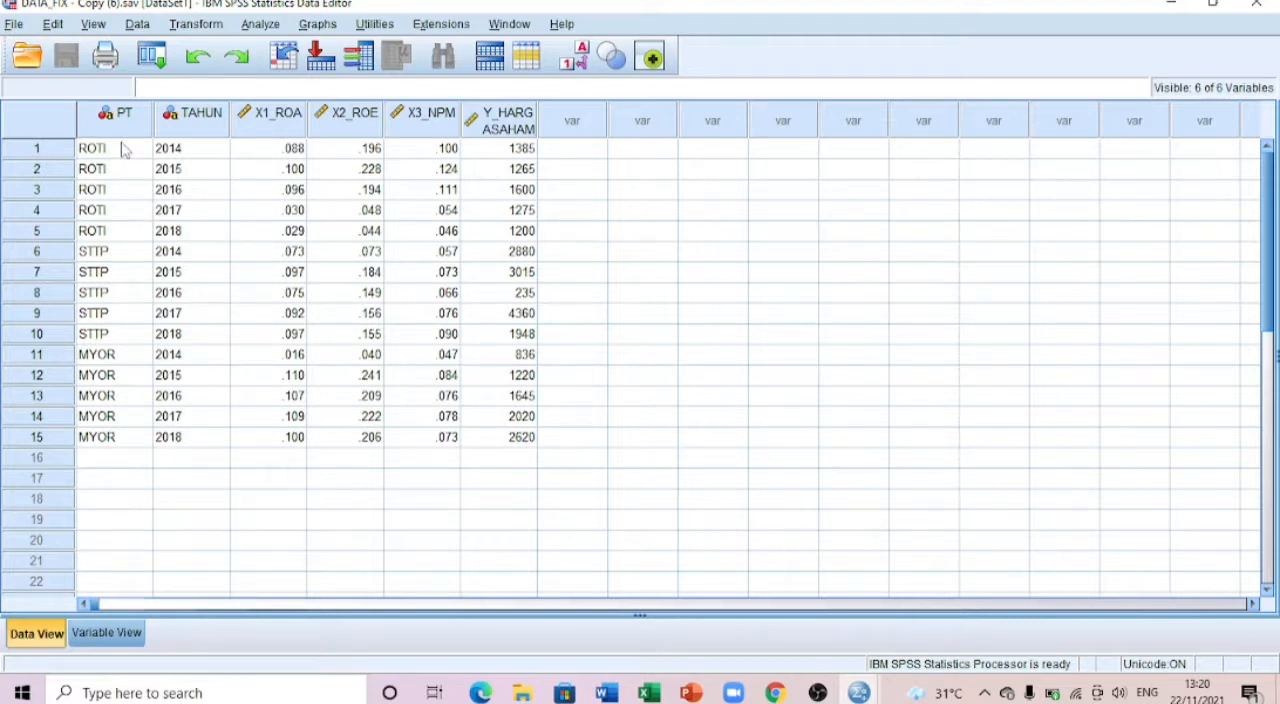
pyautogui.click(178, 236)
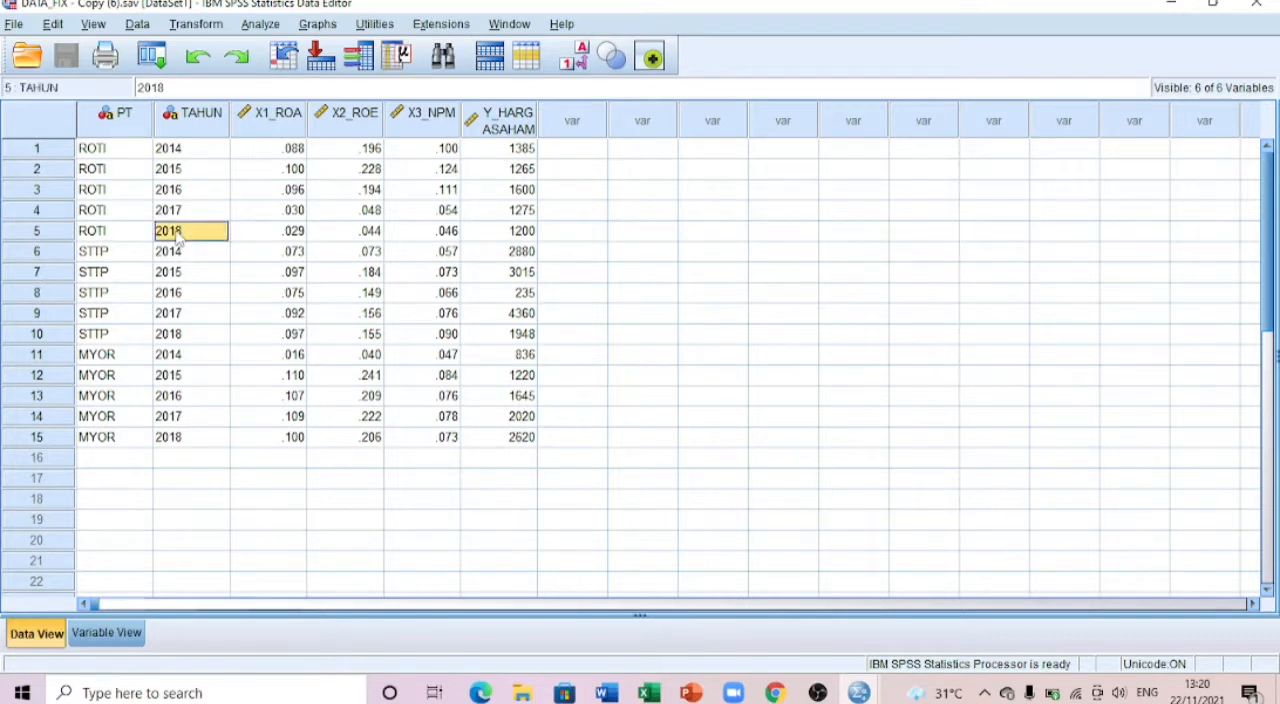
pyautogui.click(120, 155)
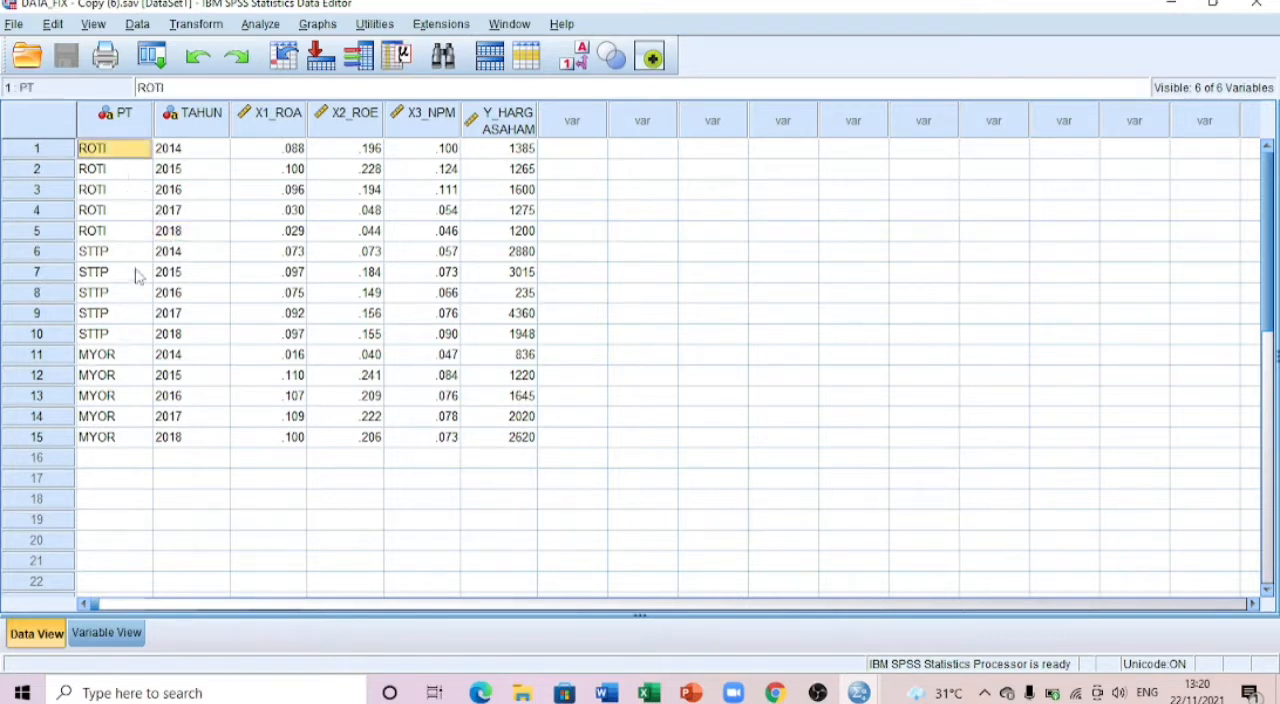
pyautogui.click(136, 276)
pyautogui.click(127, 355)
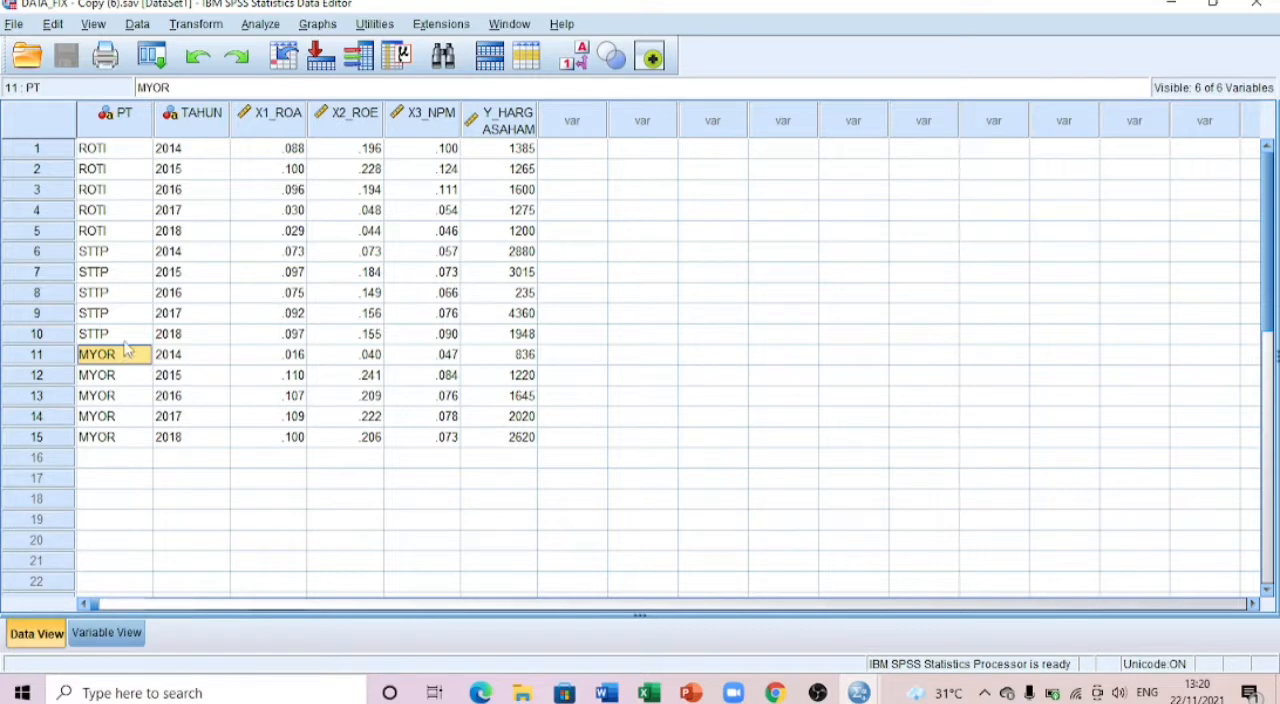
# Step: Run Descriptives on the variables X1_ROA, X2_ROE, X3_NPM and Y_HARGASAHAM
pyautogui.click(262, 26)
pyautogui.moveTo(275, 72)
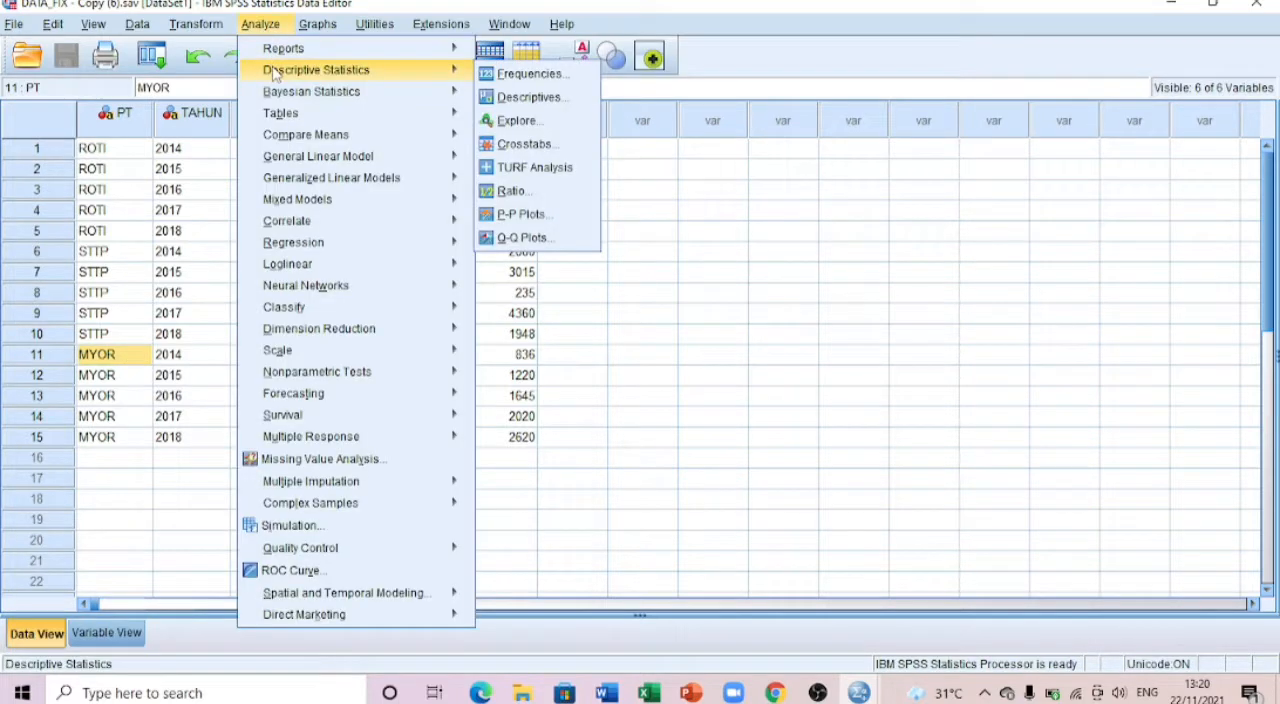
pyautogui.click(505, 100)
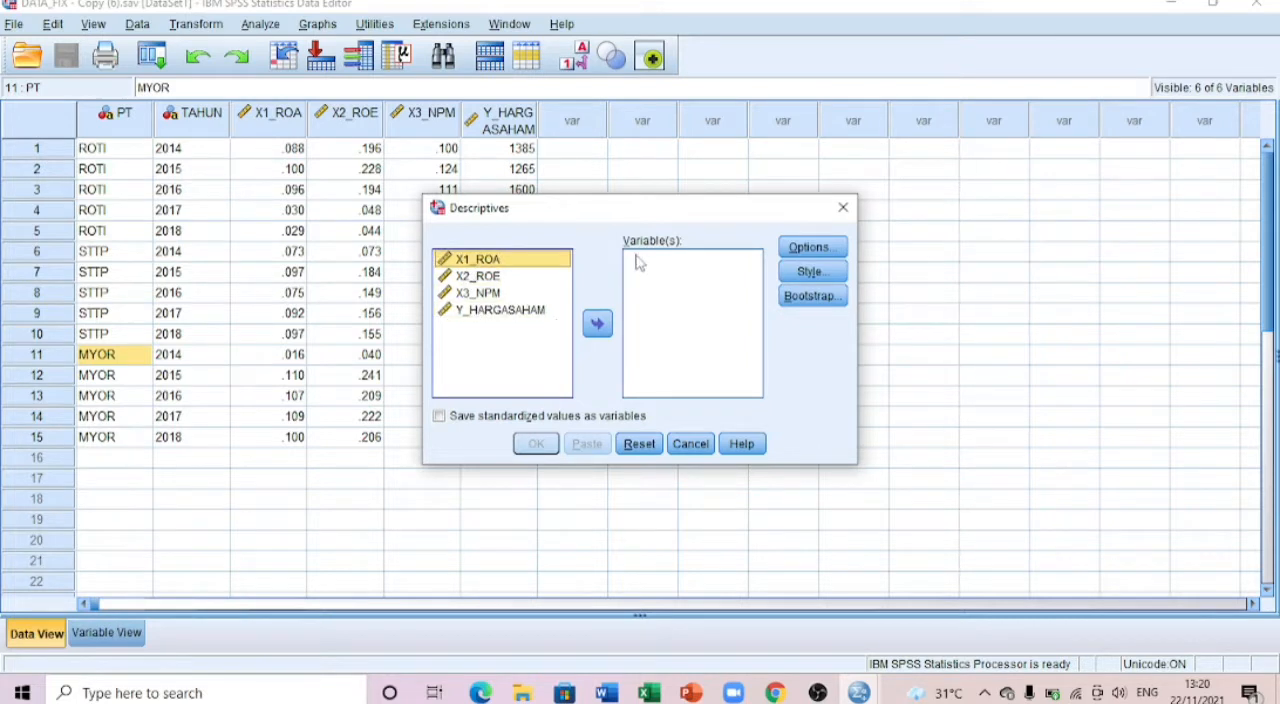
pyautogui.keyDown('shift'); pyautogui.click(495, 310); pyautogui.keyUp('shift')
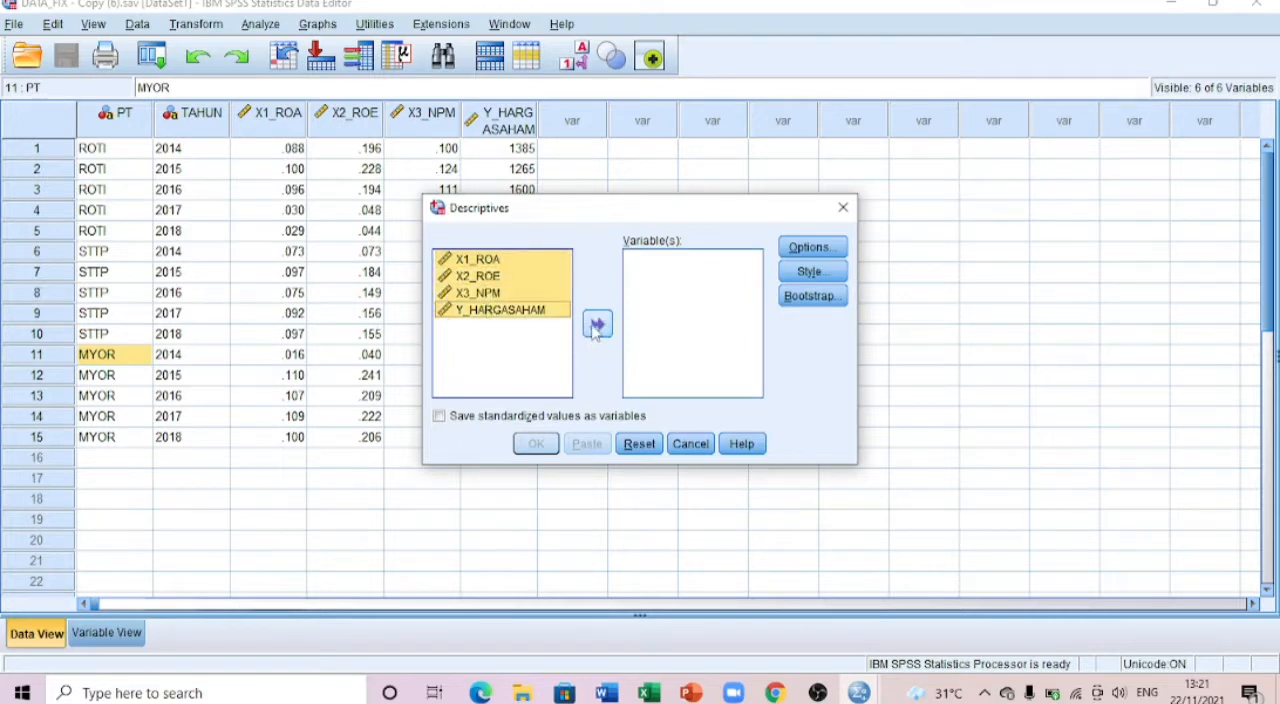
pyautogui.click(597, 325)
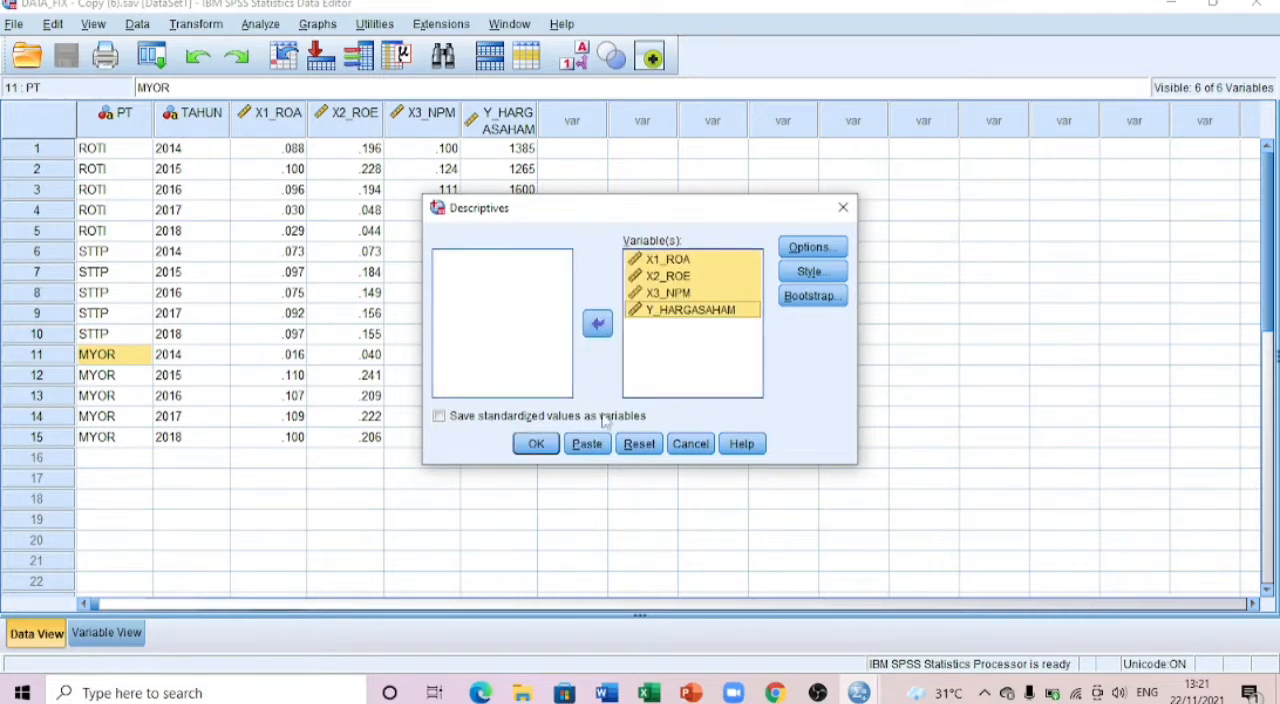
pyautogui.click(536, 443)
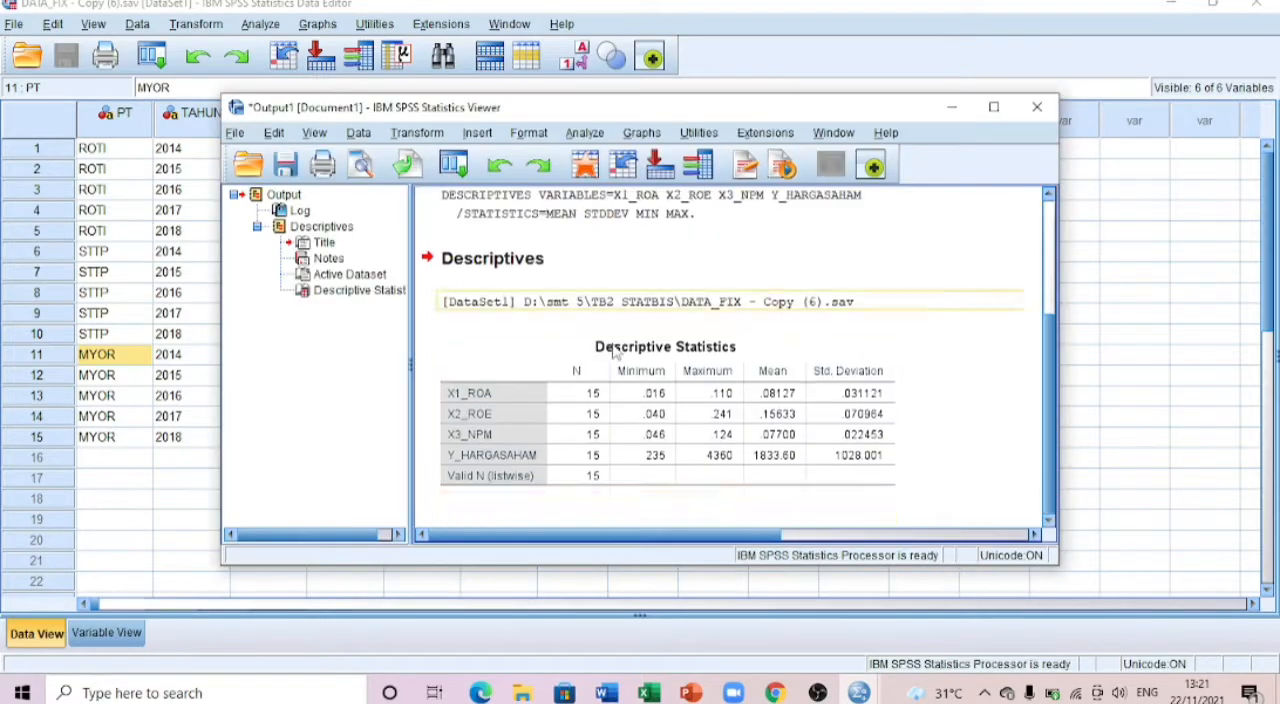
# Step: Move the output window to the upper-left area, collapse its outline pane, and make the window taller and narrower
pyautogui.moveTo(680, 118); pyautogui.dragTo(492, 38)
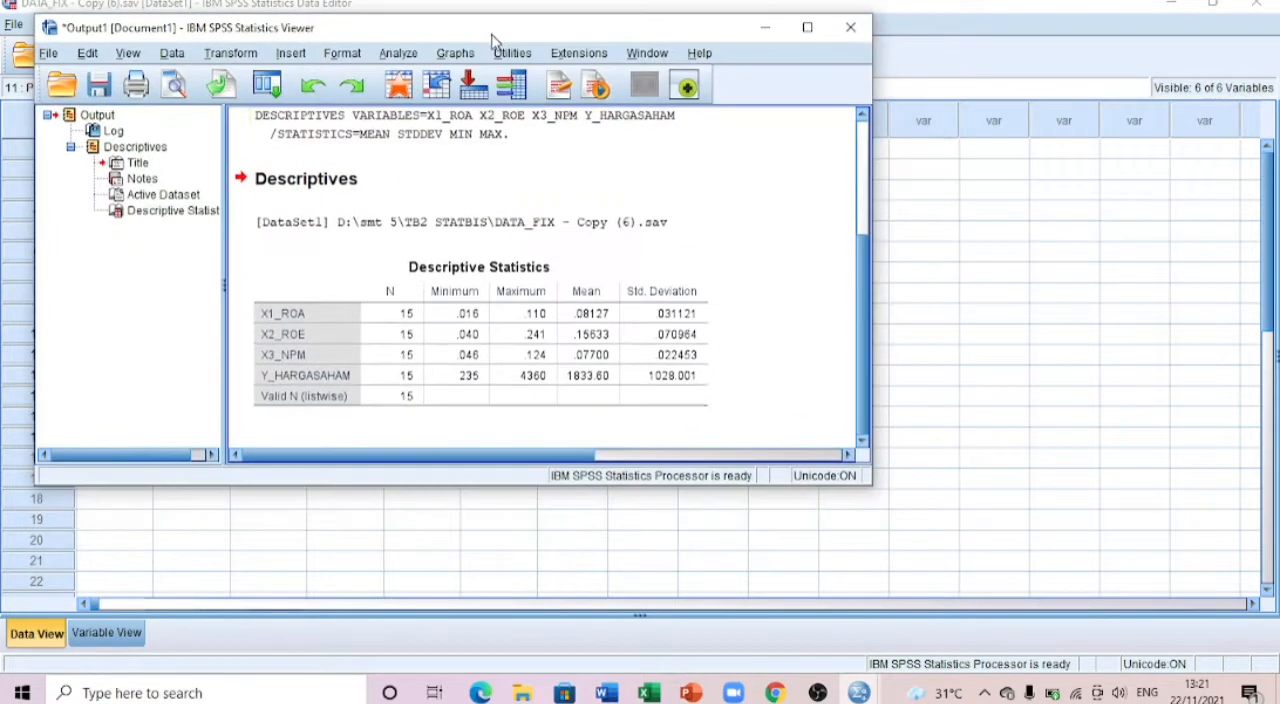
pyautogui.moveTo(114, 251); pyautogui.dragTo(58, 261)
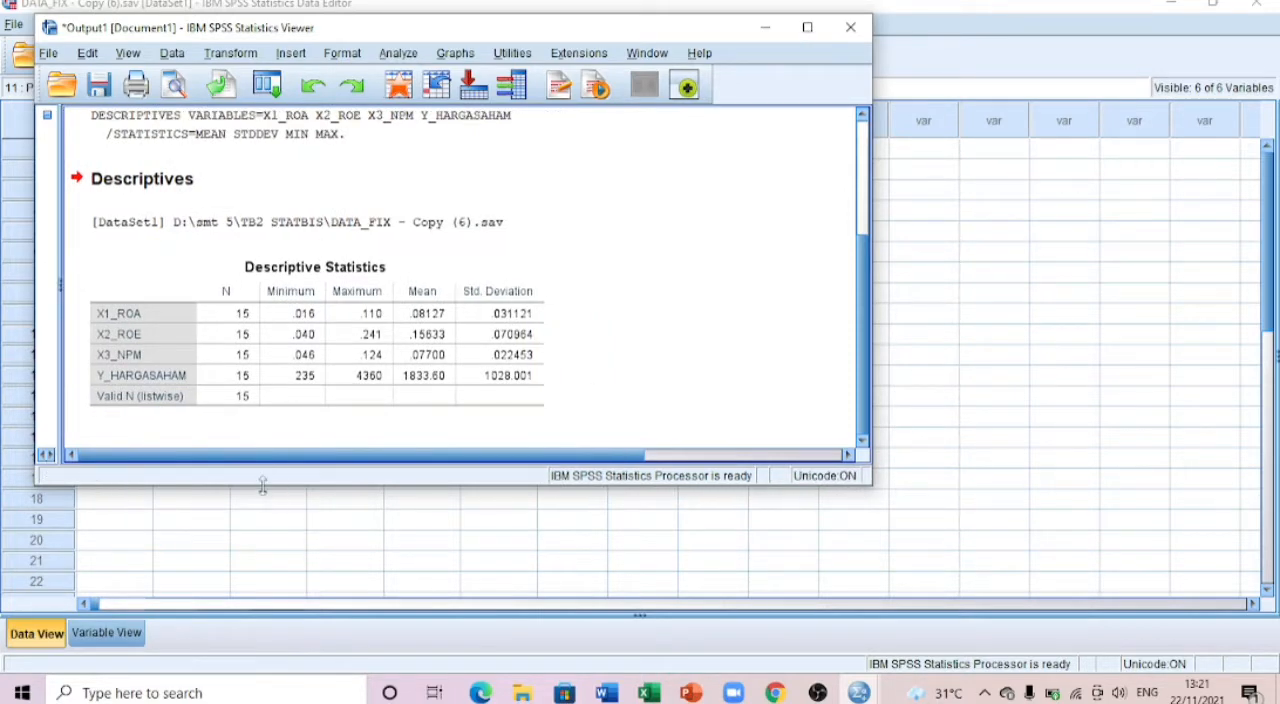
pyautogui.moveTo(266, 486); pyautogui.dragTo(262, 598)
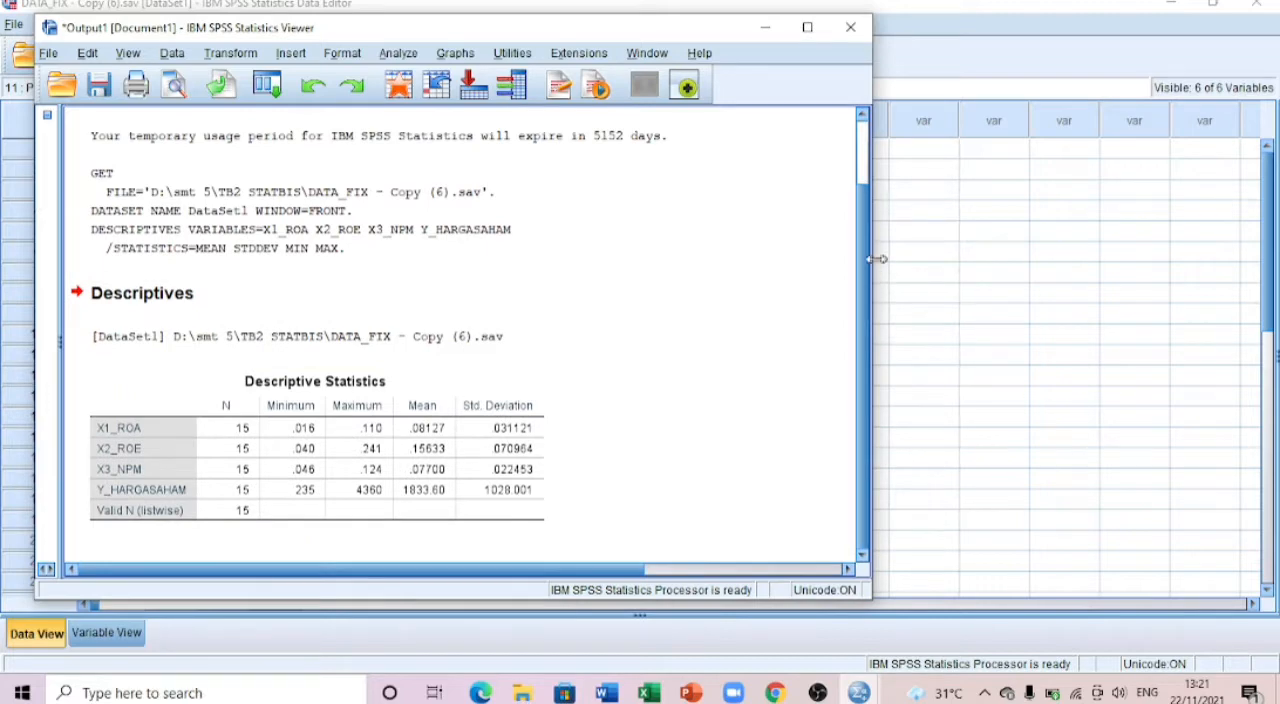
pyautogui.moveTo(876, 259); pyautogui.dragTo(718, 259)
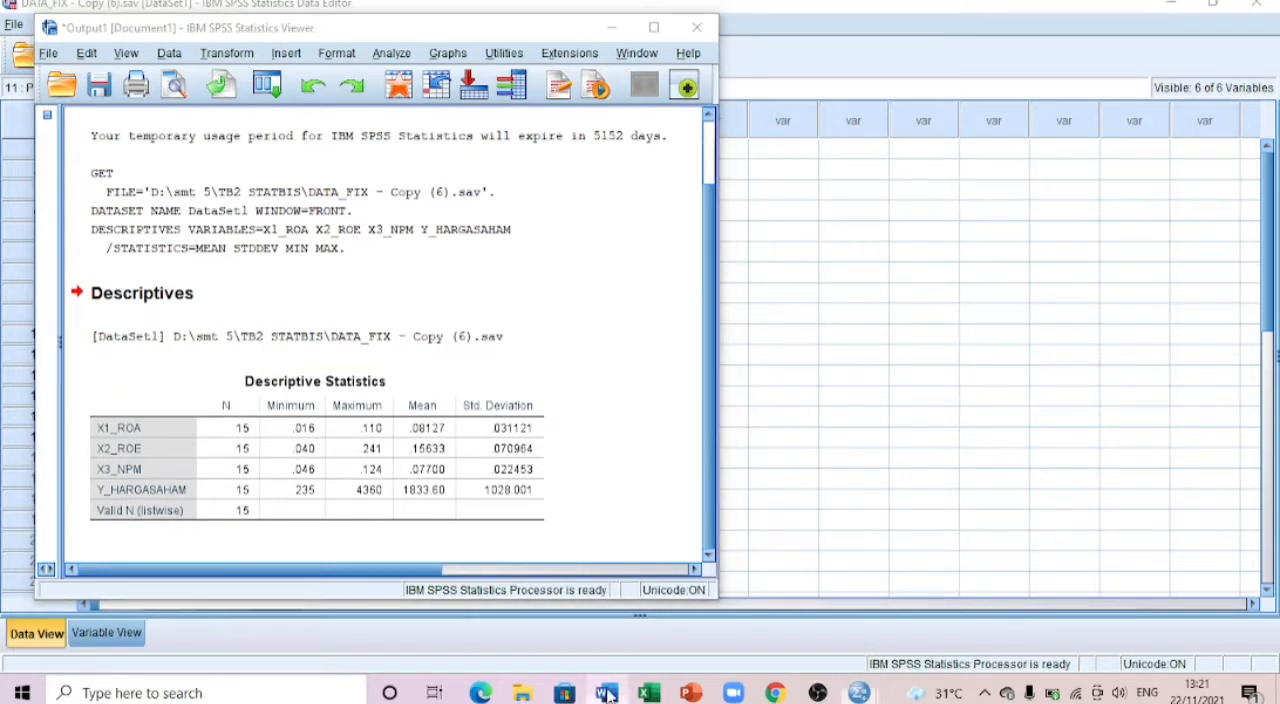
# Step: Switch to the QUIZ 12 document in Word and read the interpretation of minimum, maximum, mean and standard deviation beside the output
pyautogui.click(607, 695)
pyautogui.scroll(1, 935, 320)
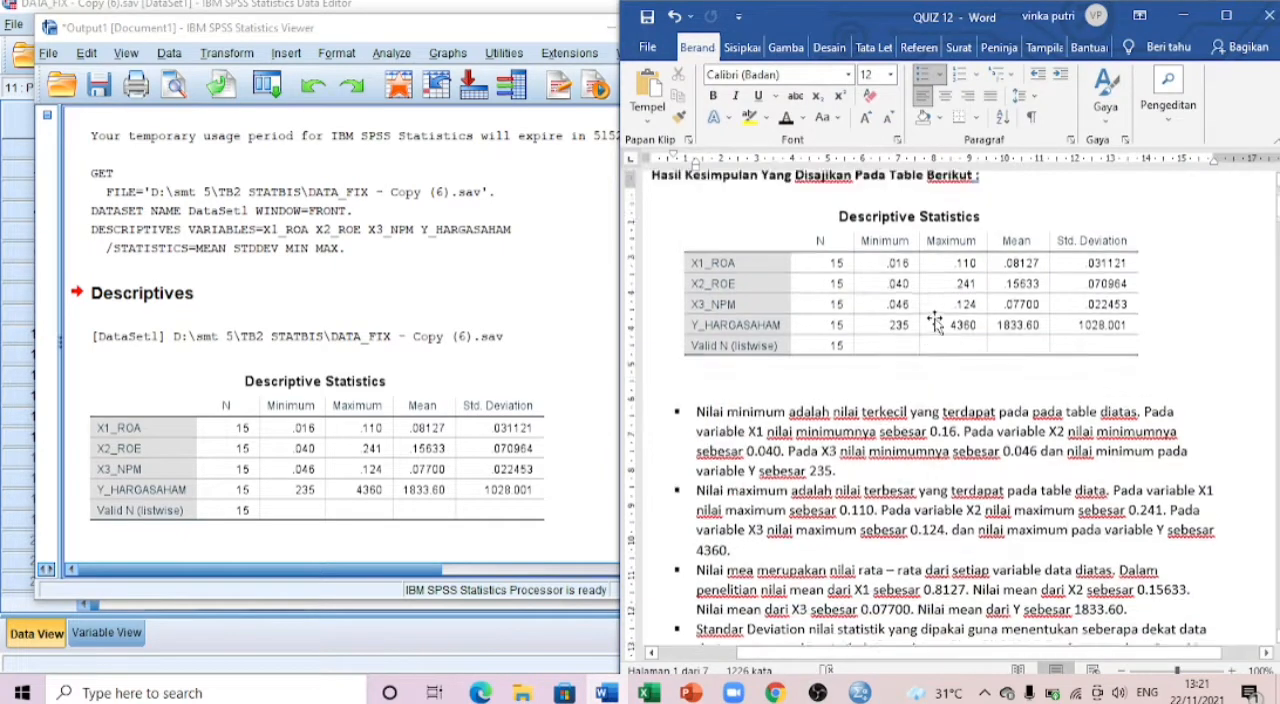
pyautogui.scroll(-1, 935, 320)
pyautogui.scroll(-1, 730, 378)
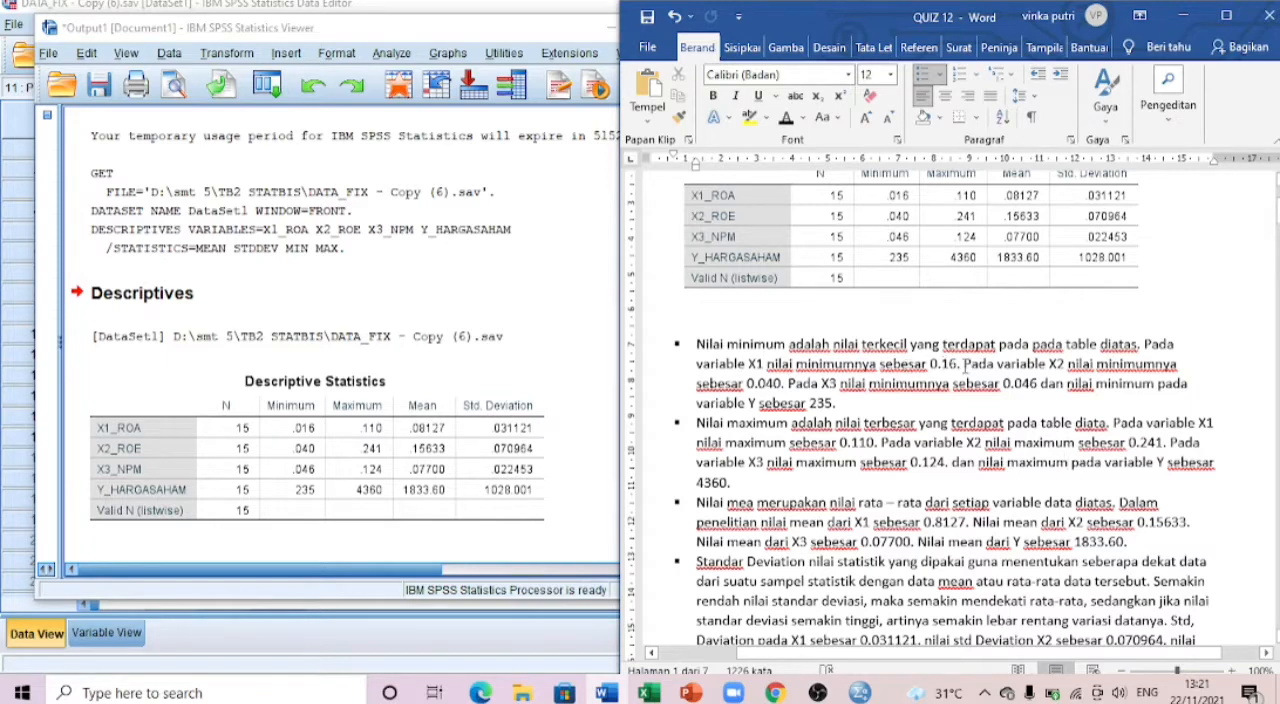
pyautogui.scroll(-2, 965, 364)
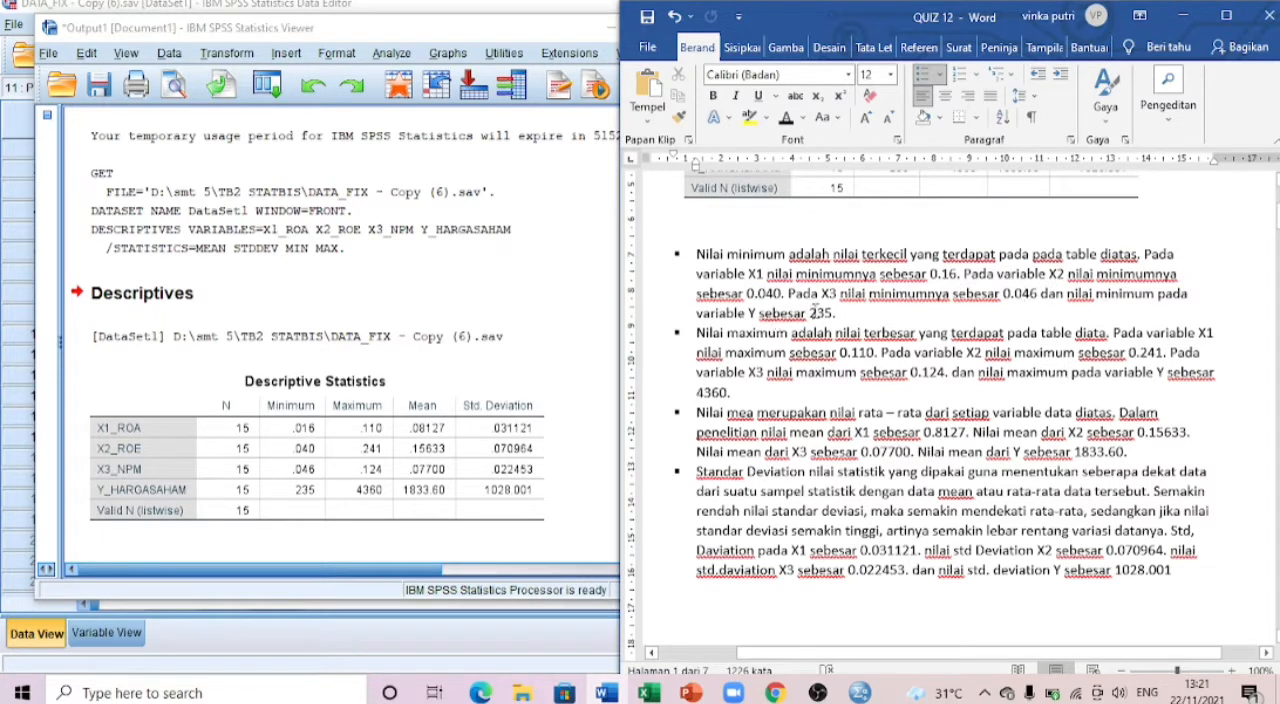
pyautogui.scroll(-1, 737, 333)
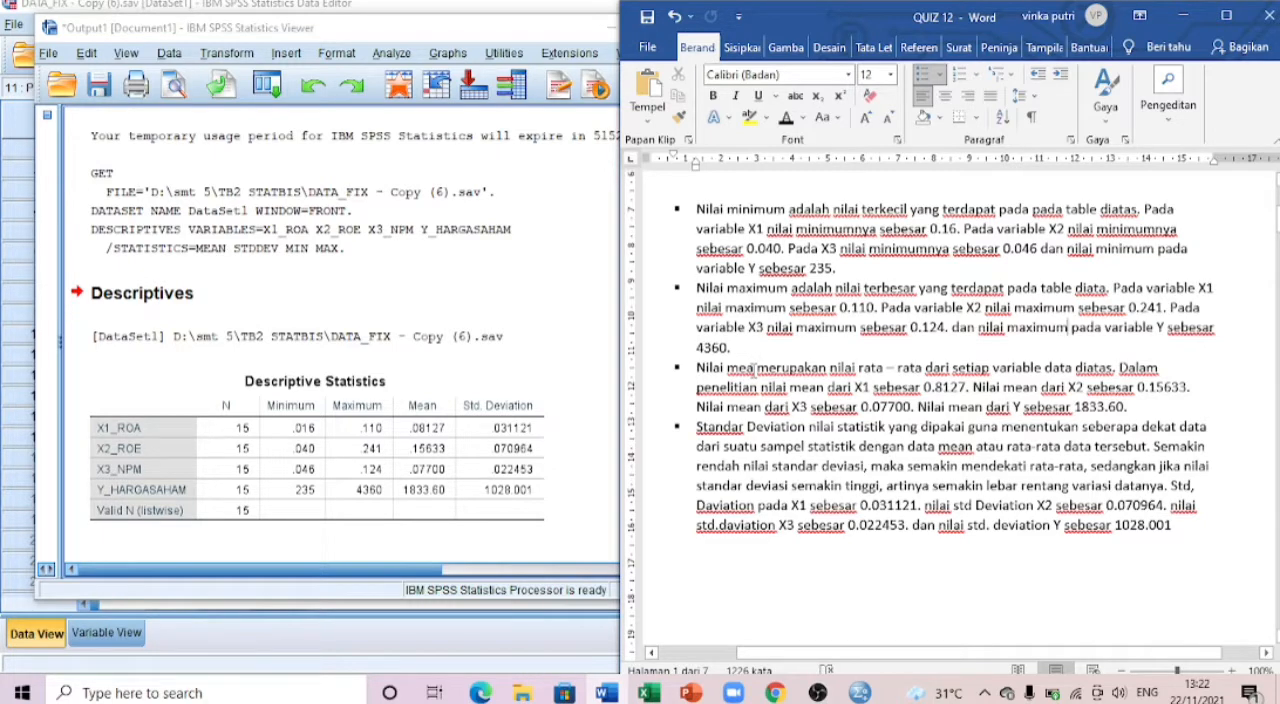
pyautogui.scroll(-2, 755, 368)
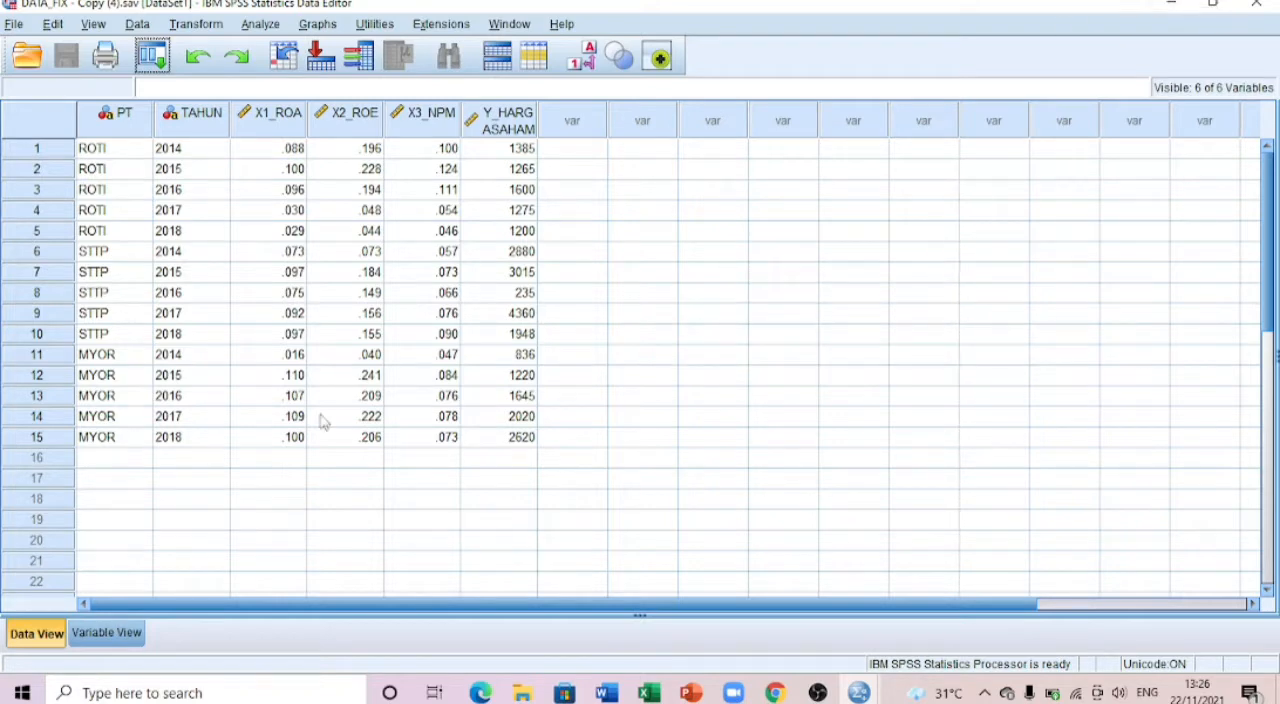
# Step: Show the variable definitions and review the names from PT to Y_HARGASAHAM and the types of PT and TAHUN
pyautogui.click(93, 636)
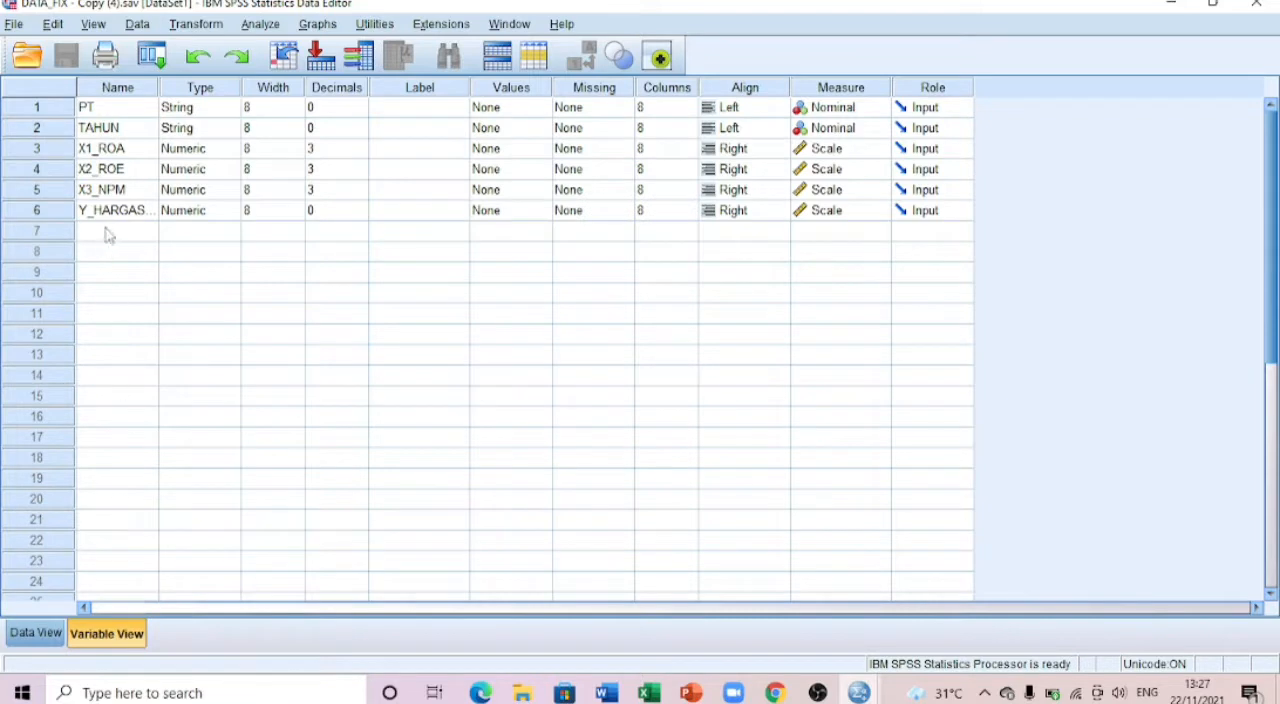
pyautogui.click(106, 110)
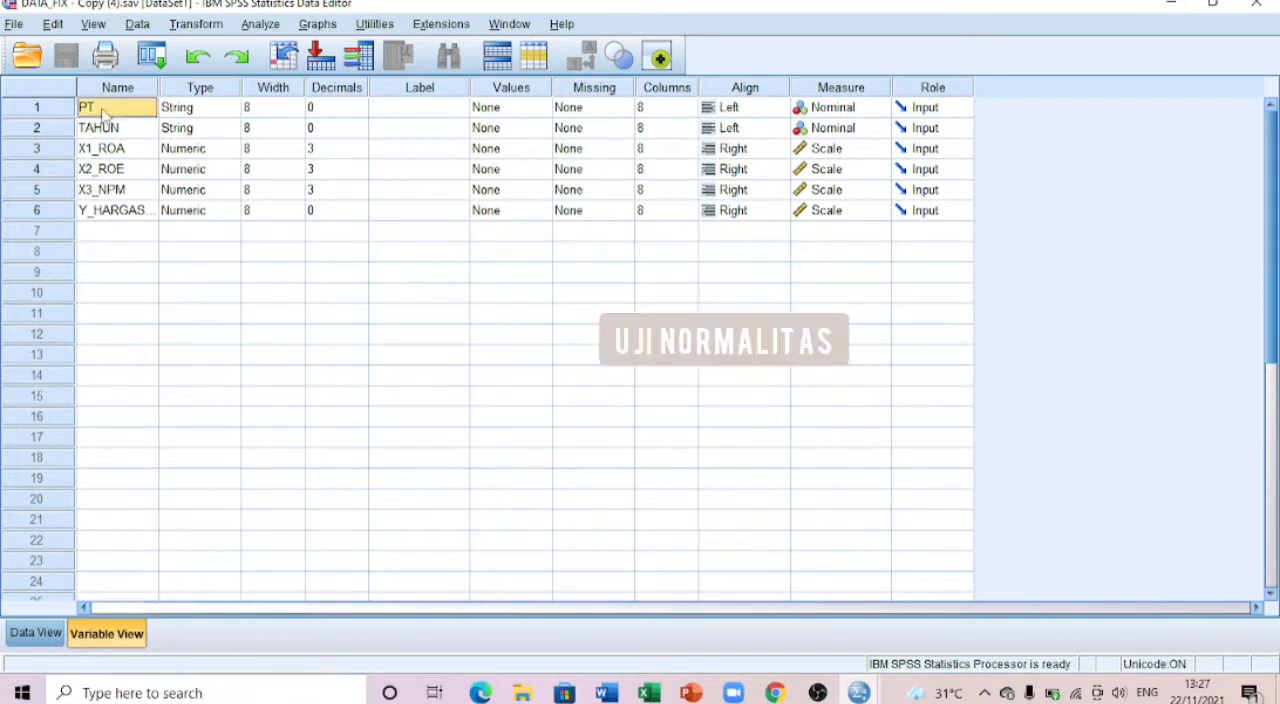
pyautogui.click(110, 129)
pyautogui.click(114, 150)
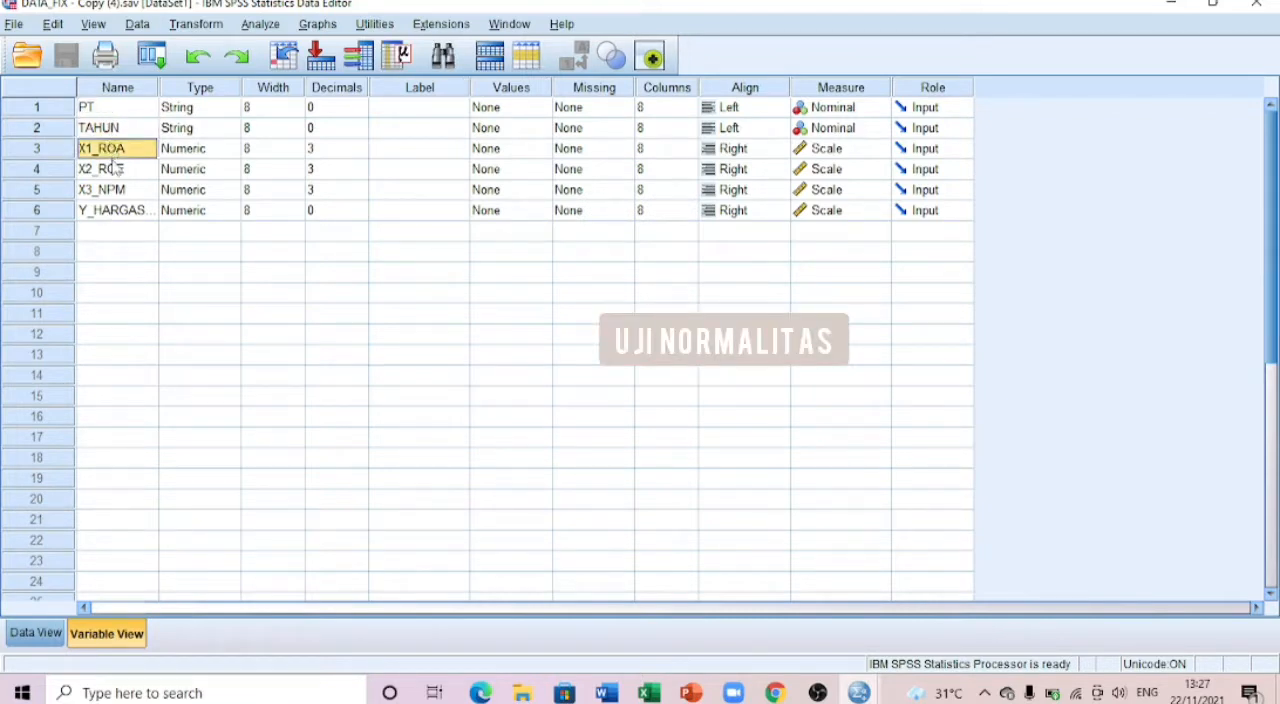
pyautogui.click(114, 172)
pyautogui.click(108, 196)
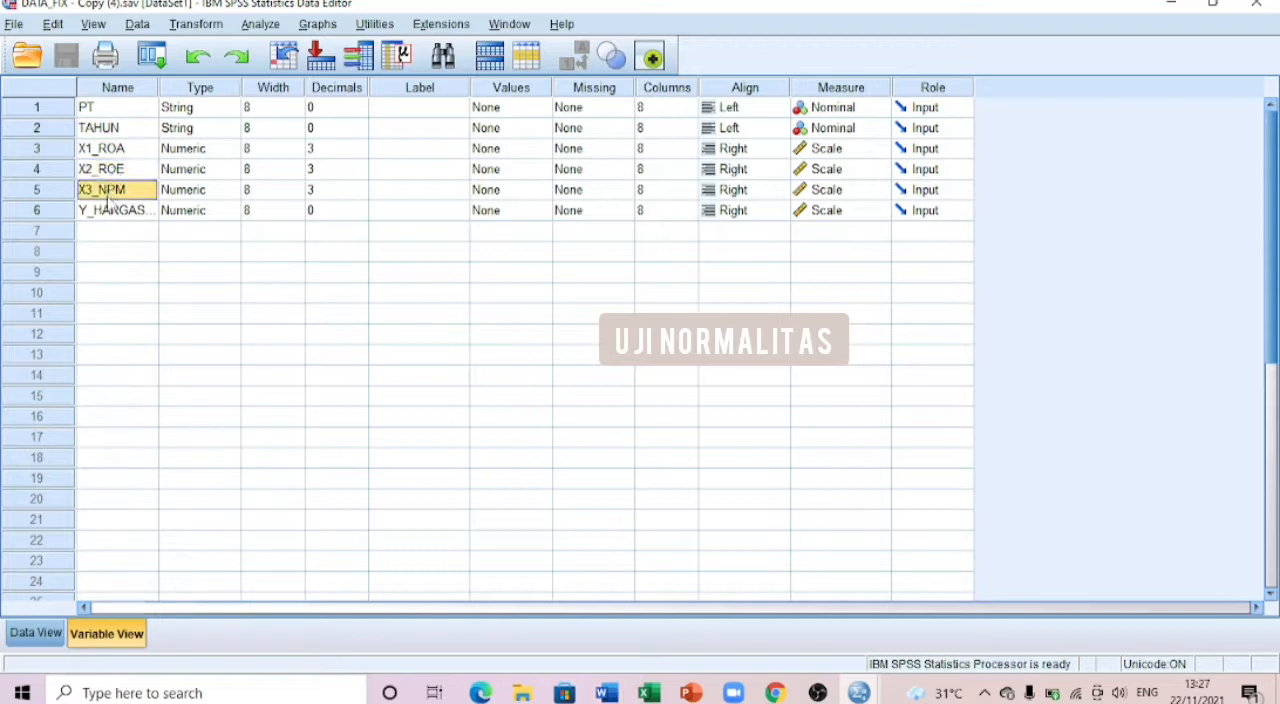
pyautogui.click(108, 212)
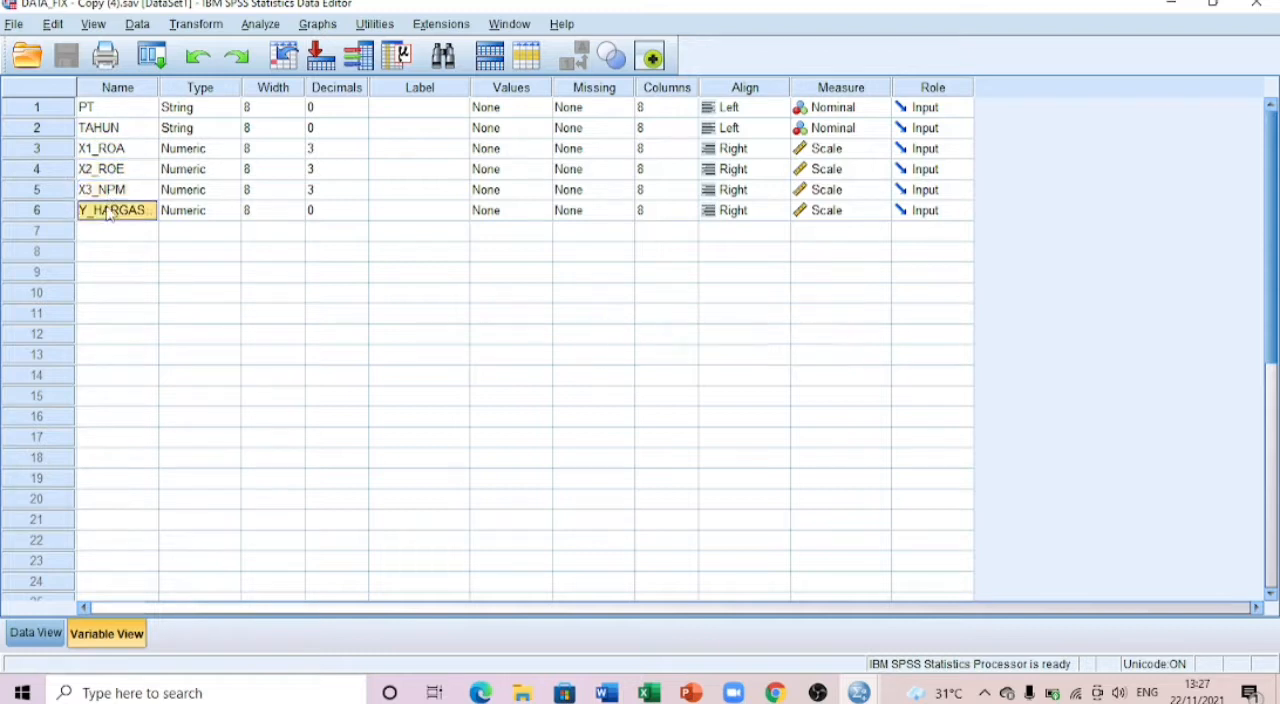
pyautogui.click(207, 111)
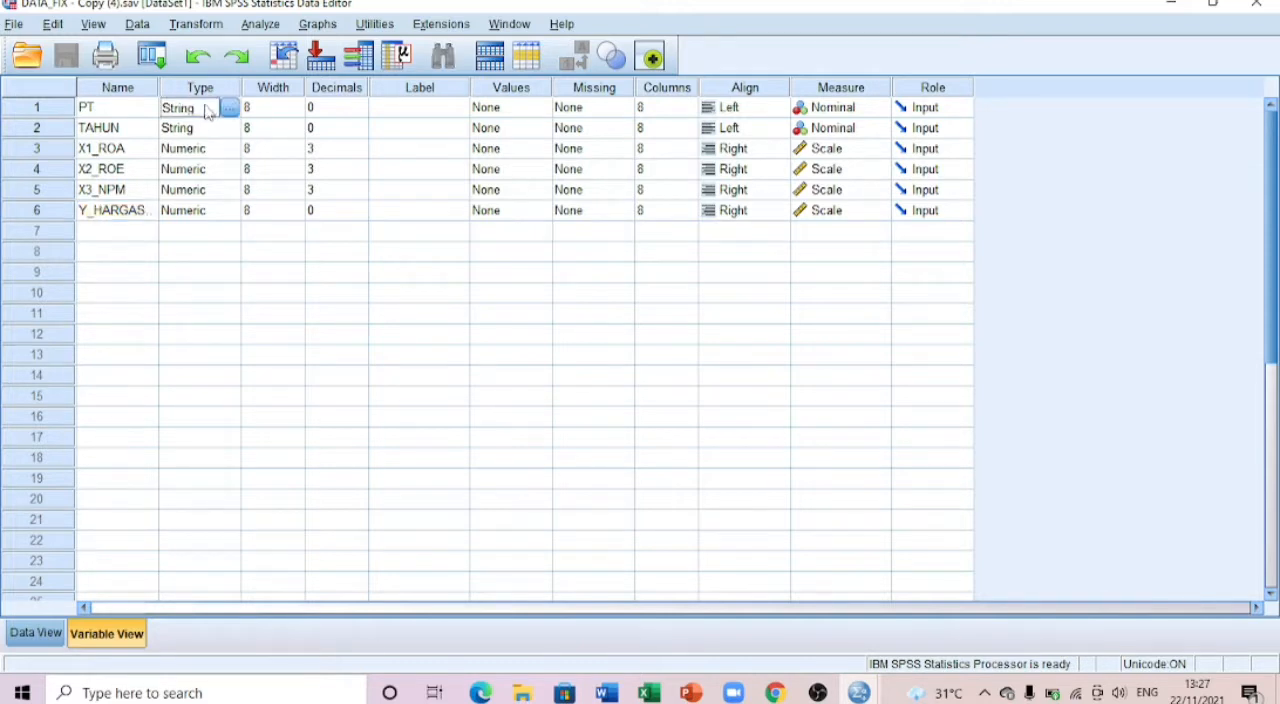
pyautogui.click(202, 130)
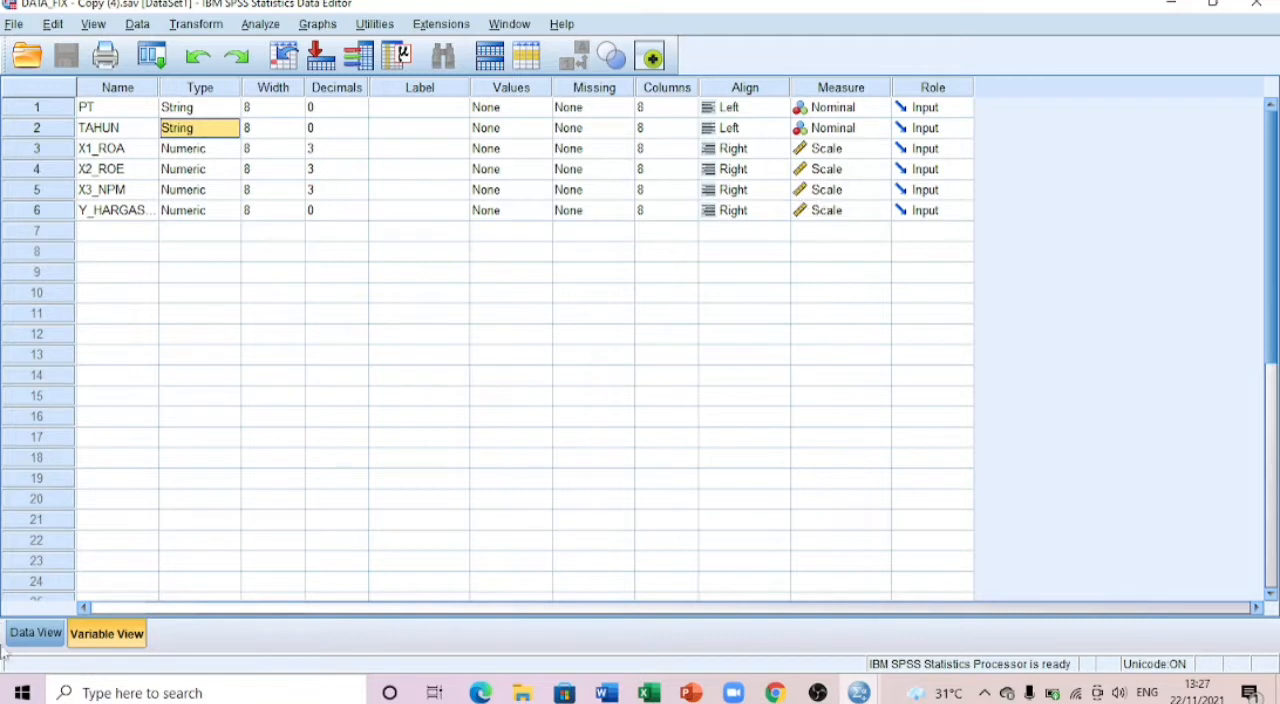
# Step: Return to the data records and look over the TAHUN values and the first rows of the ROTI, STTP and MYOR groups
pyautogui.click(35, 633)
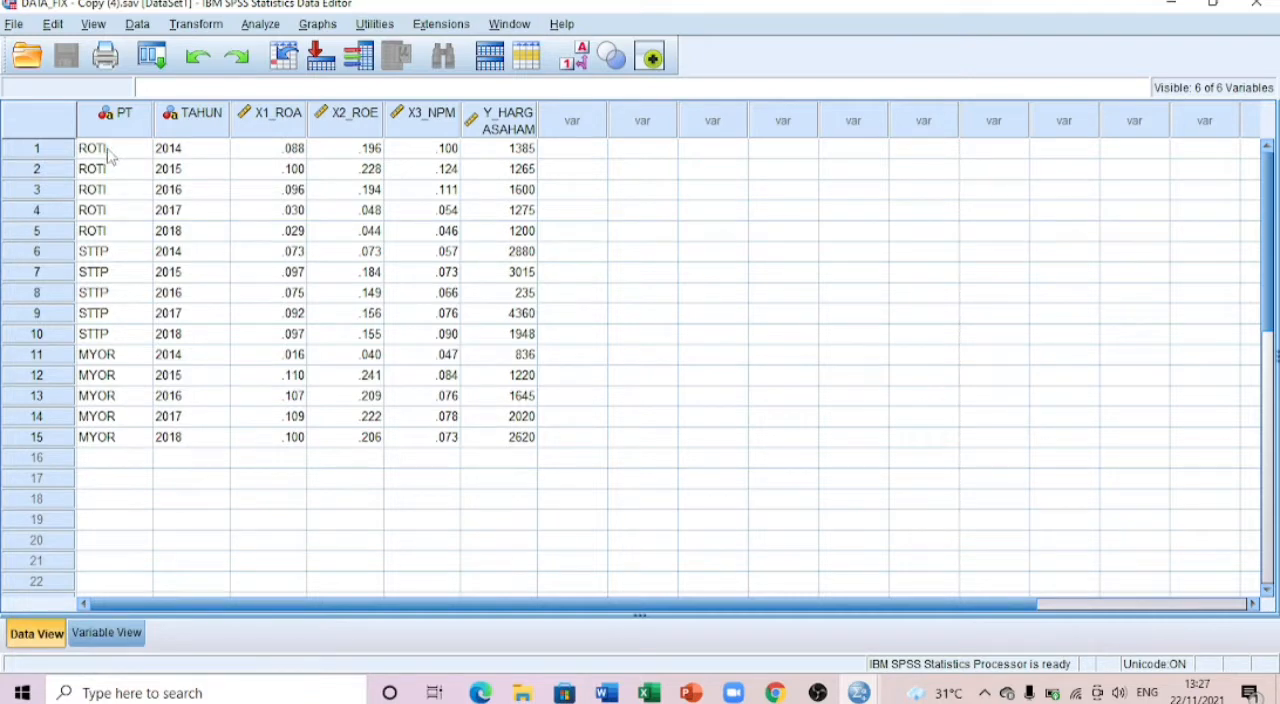
pyautogui.click(160, 234)
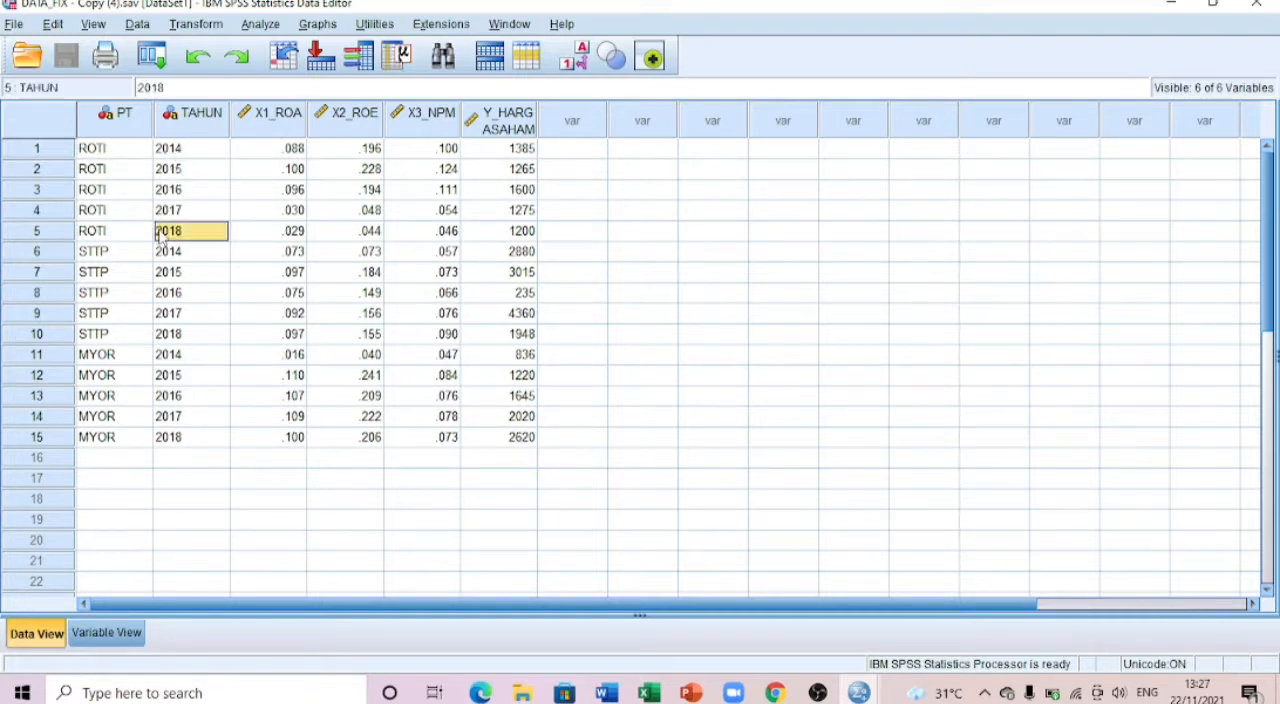
pyautogui.click(109, 154)
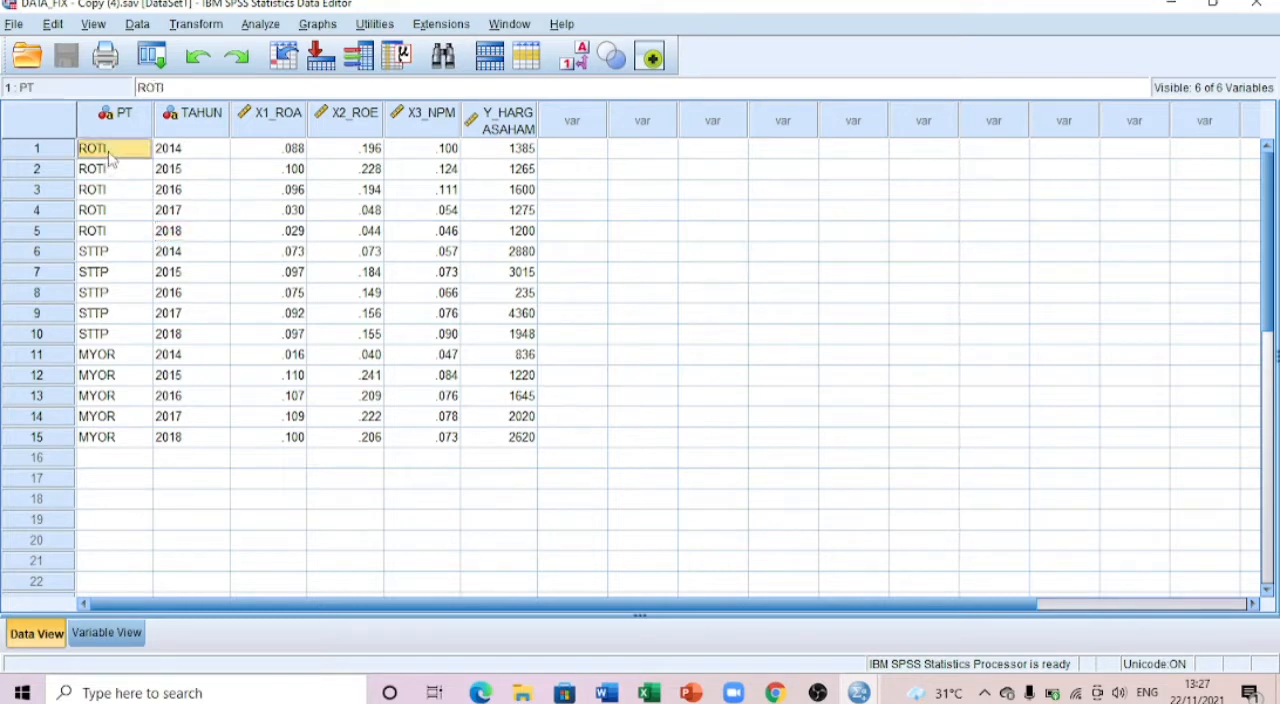
pyautogui.click(126, 257)
pyautogui.click(122, 360)
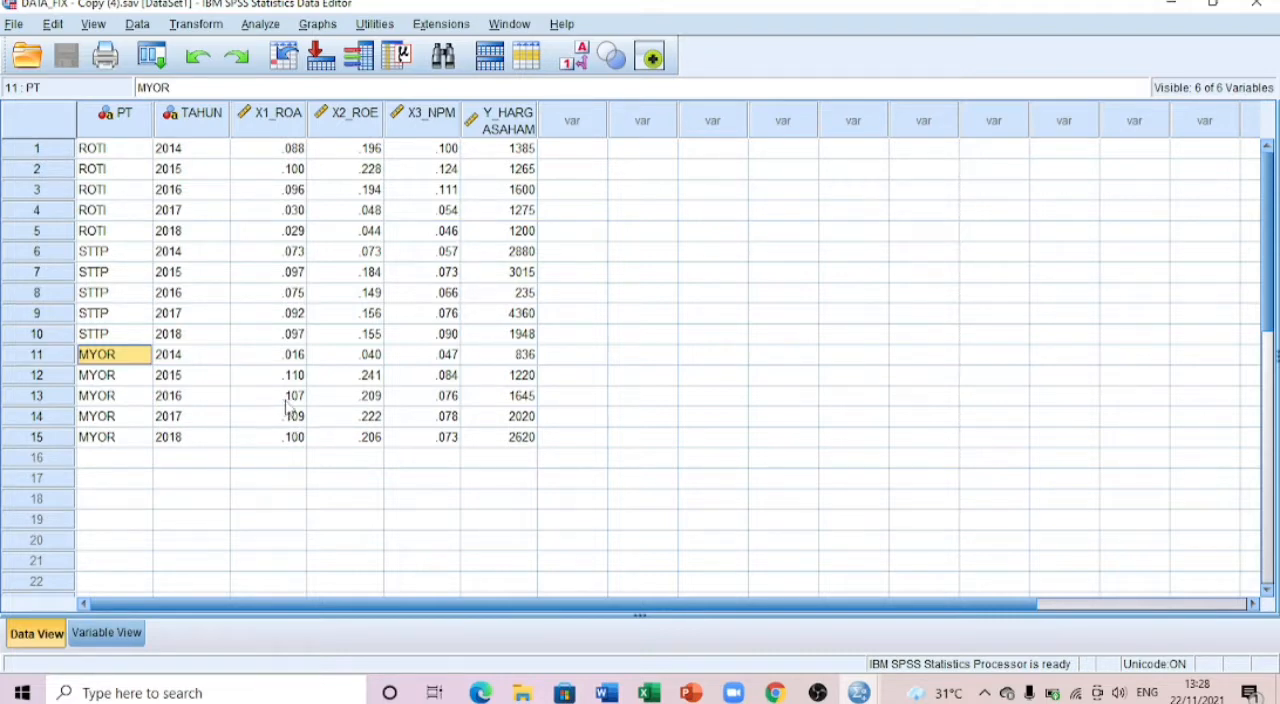
# Step: Start a Linear Regression analysis and assign Y_HARGASAHAM as the dependent variable
pyautogui.click(262, 26)
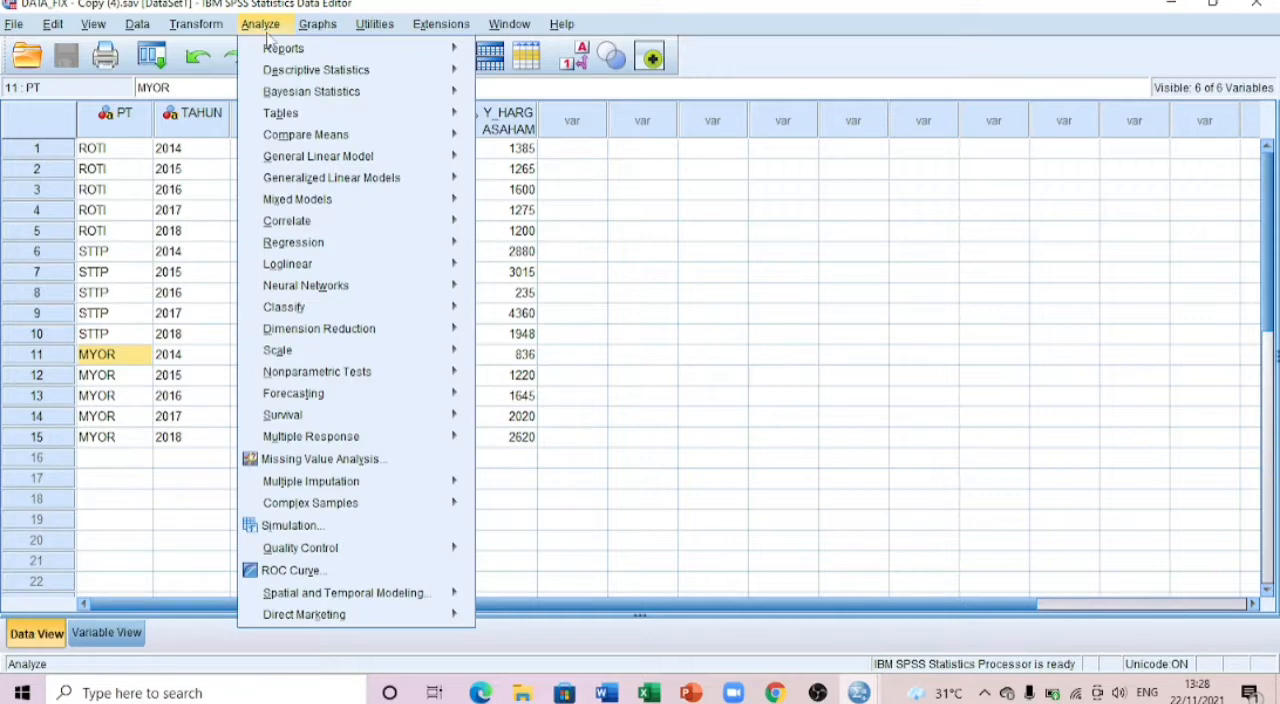
pyautogui.moveTo(392, 248)
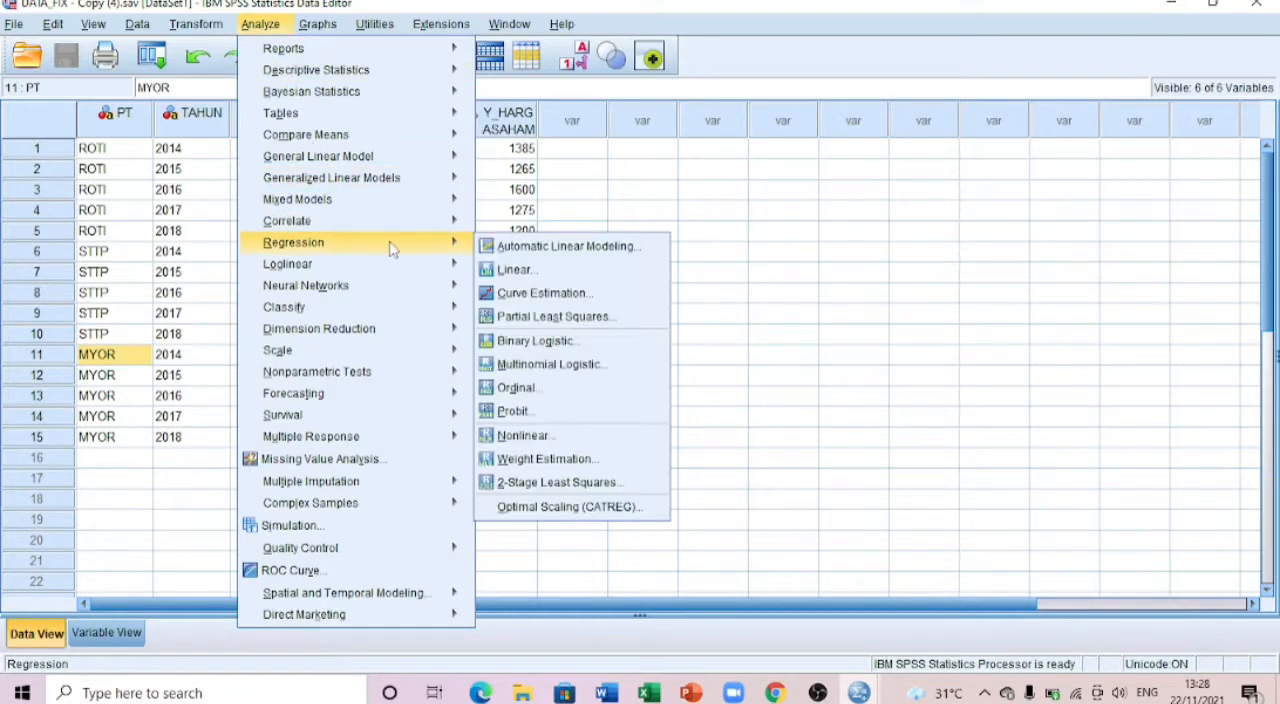
pyautogui.click(506, 270)
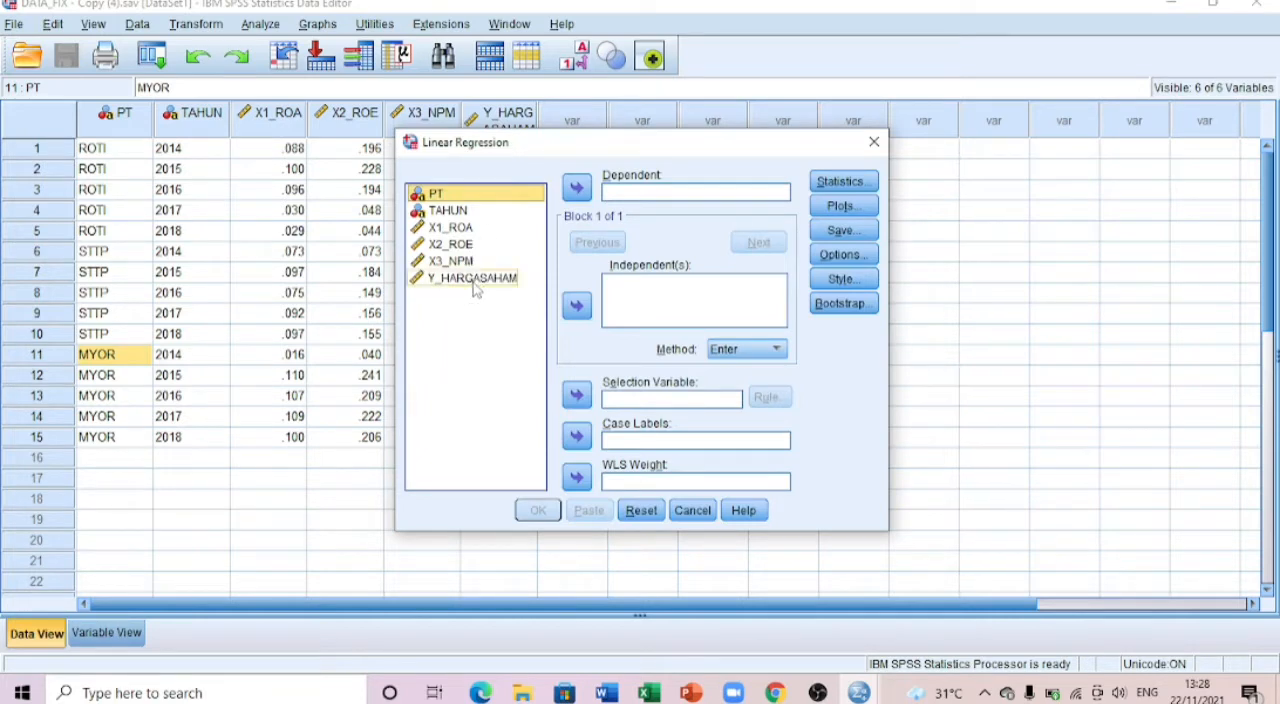
pyautogui.click(474, 282)
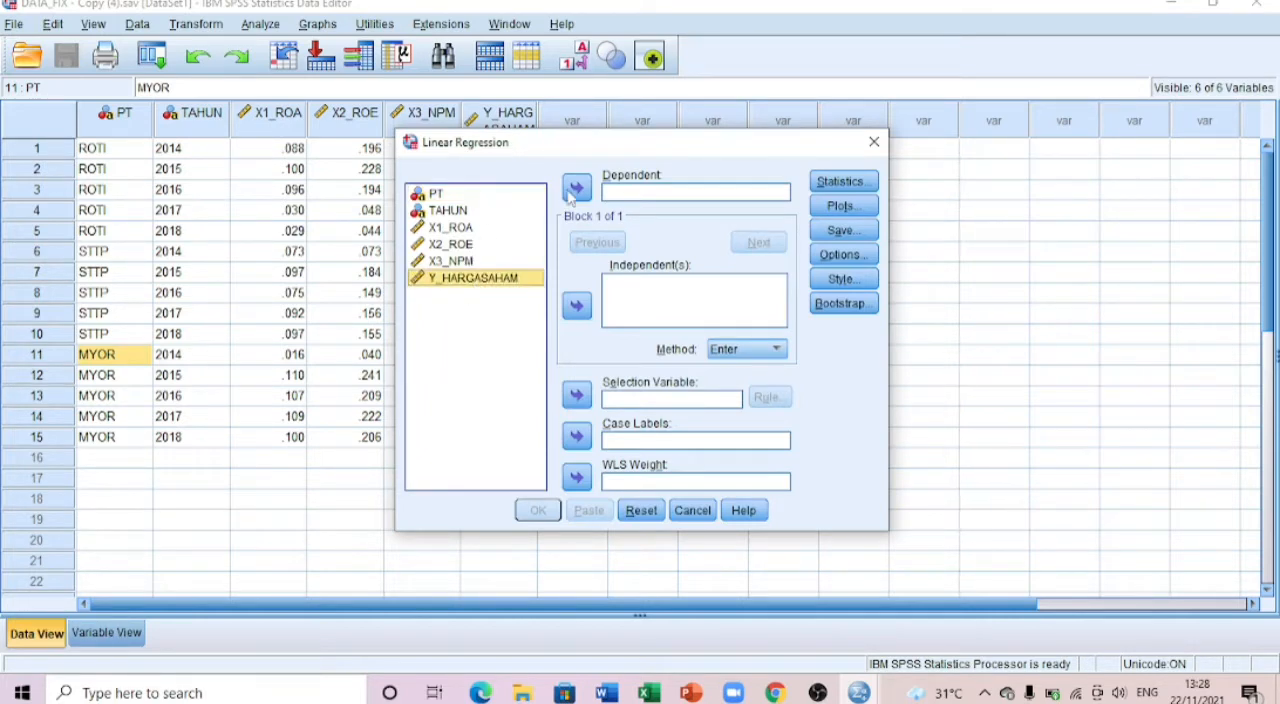
pyautogui.click(576, 188)
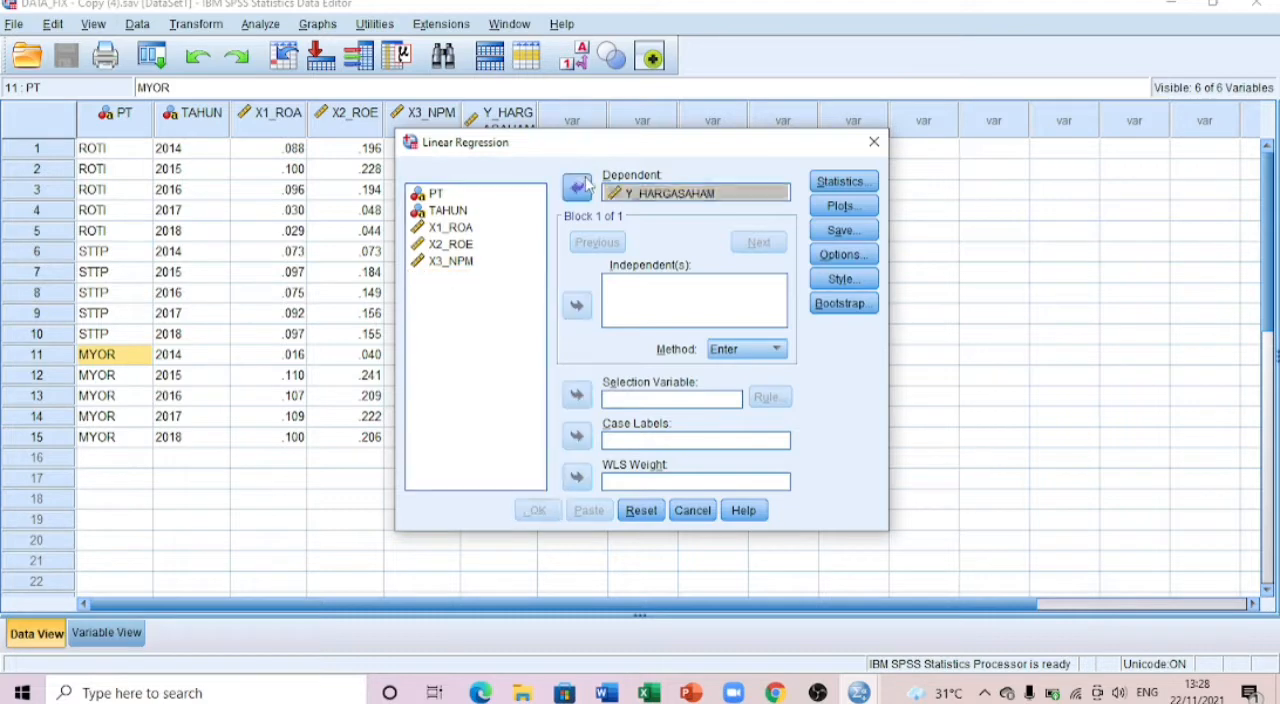
# Step: Assign X1_ROA, X2_ROE and X3_NPM as the independent variables of the linear regression
pyautogui.click(451, 227)
pyautogui.keyDown('shift'); pyautogui.click(451, 261); pyautogui.keyUp('shift')
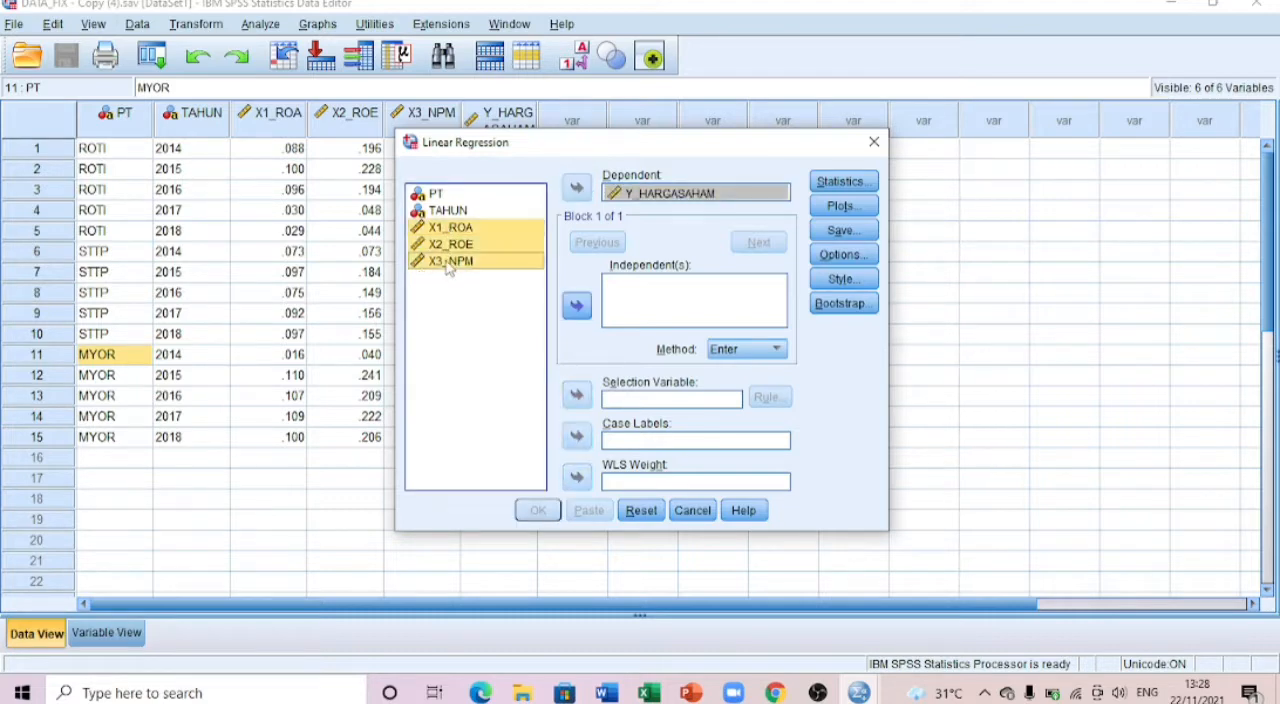
pyautogui.click(576, 305)
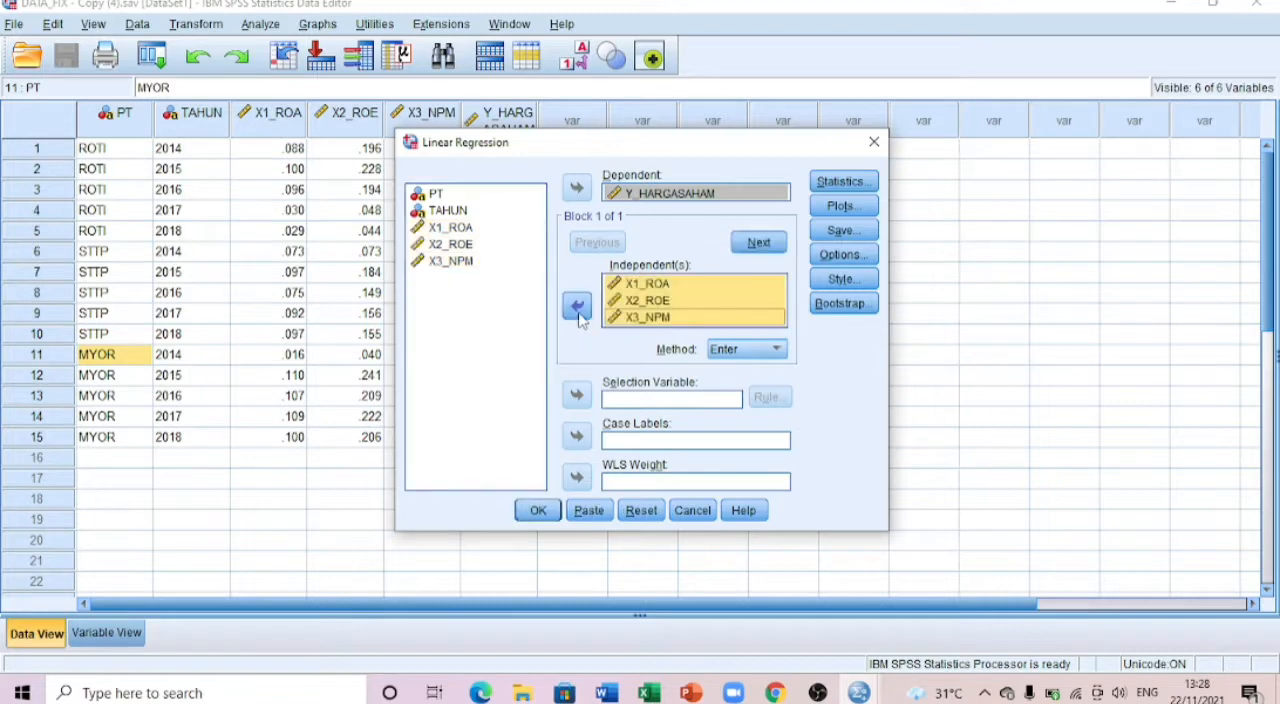
# Step: Set the regression to save unstandardized residuals and run it
pyautogui.click(840, 231)
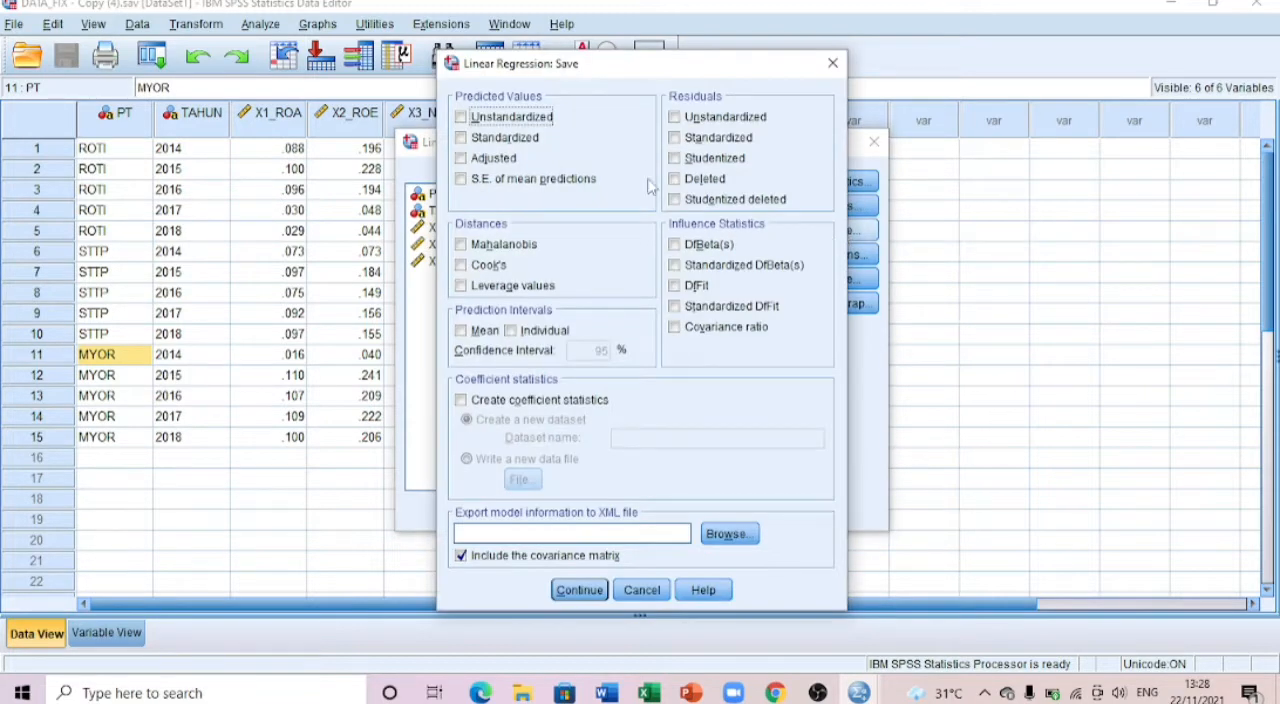
pyautogui.click(676, 117)
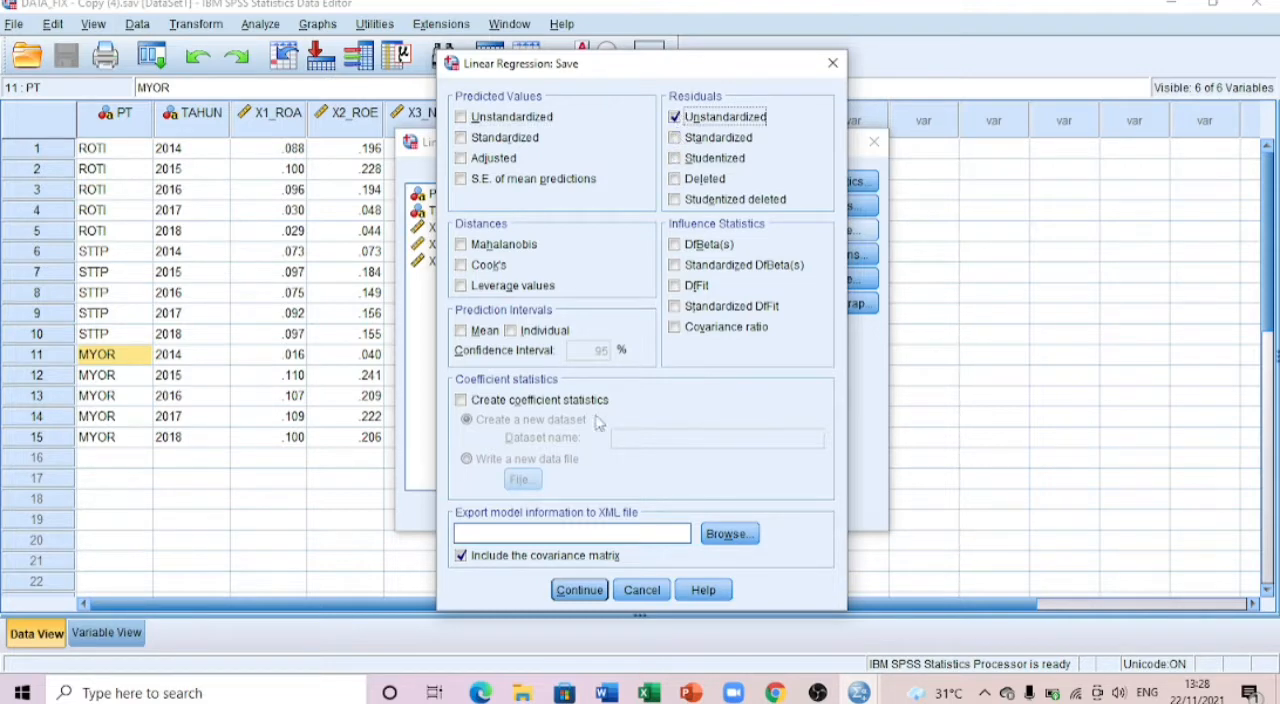
pyautogui.click(579, 590)
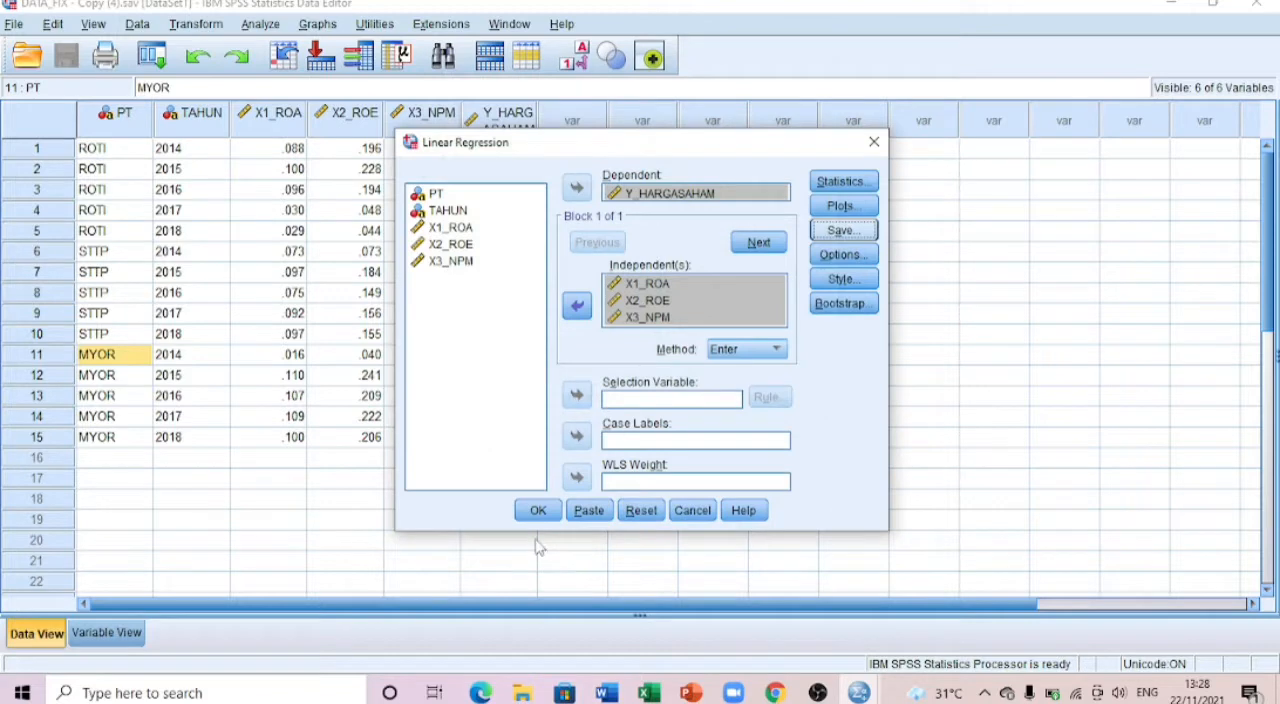
pyautogui.click(538, 511)
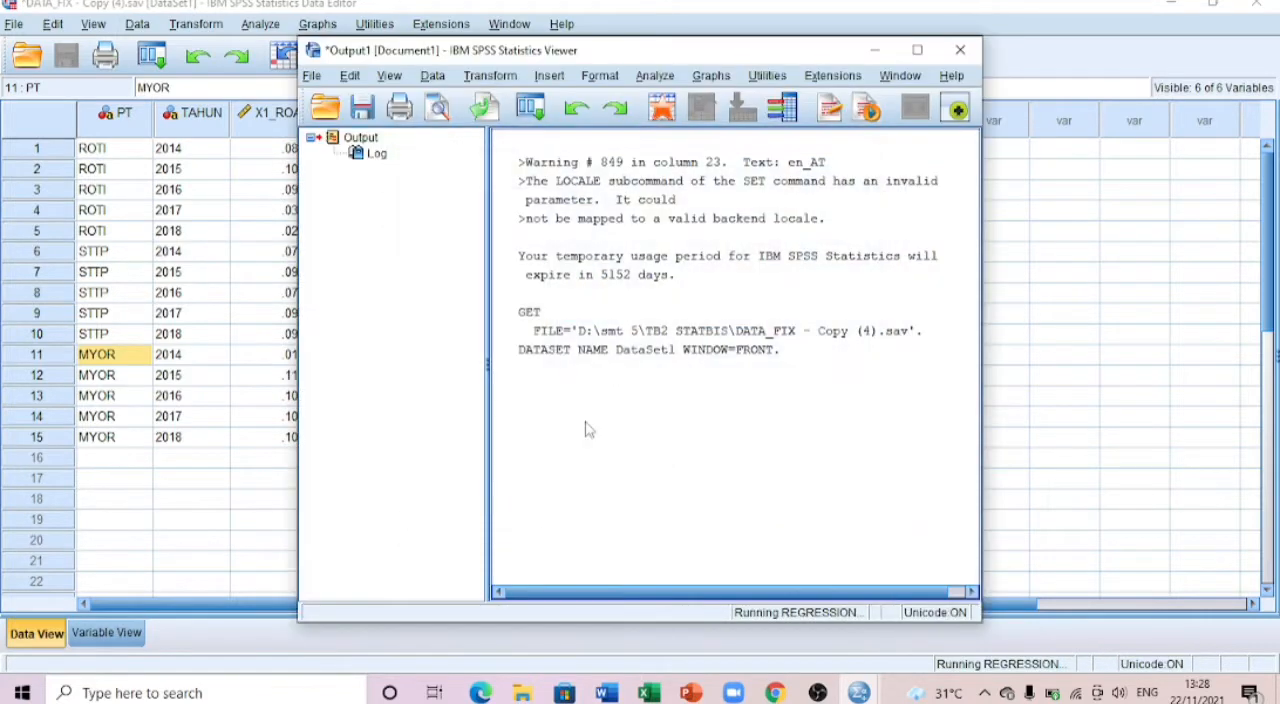
# Step: Look over the regression output from Variables Entered/Removed to Residuals Statistics and move the output window off the data columns
pyautogui.scroll(-3, 671, 361)
pyautogui.scroll(3, 671, 357)
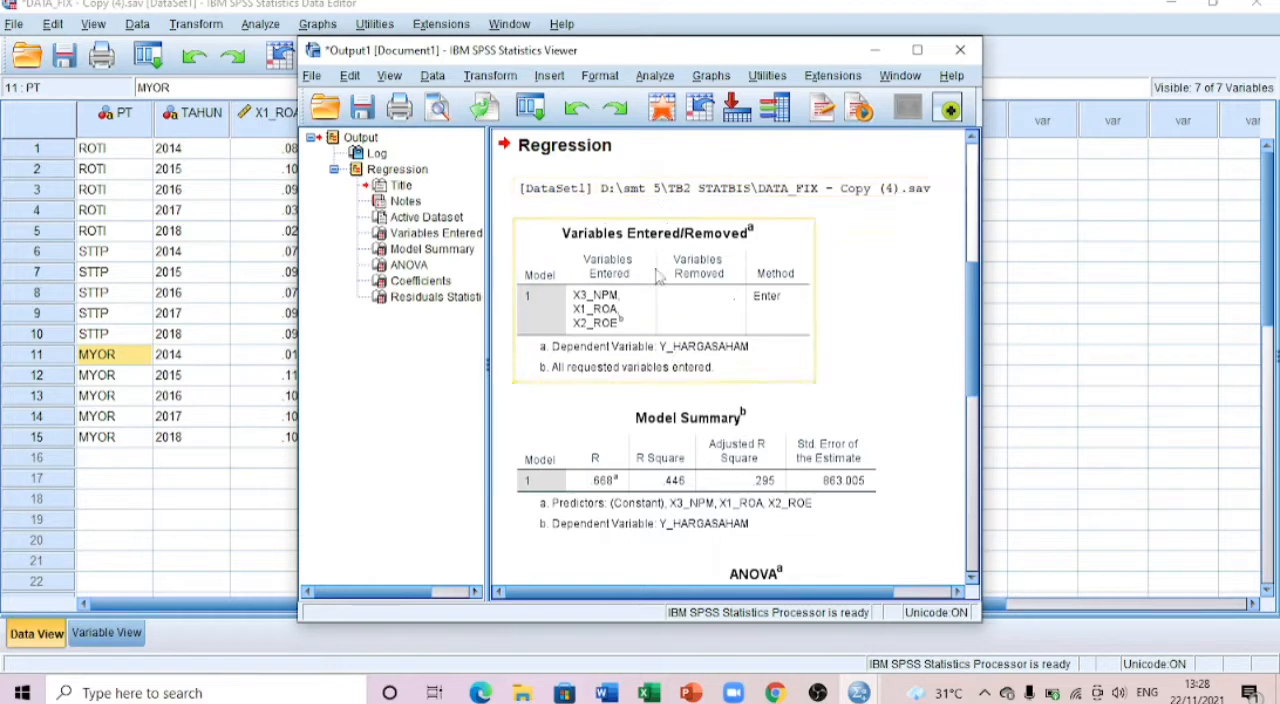
pyautogui.scroll(-1, 652, 289)
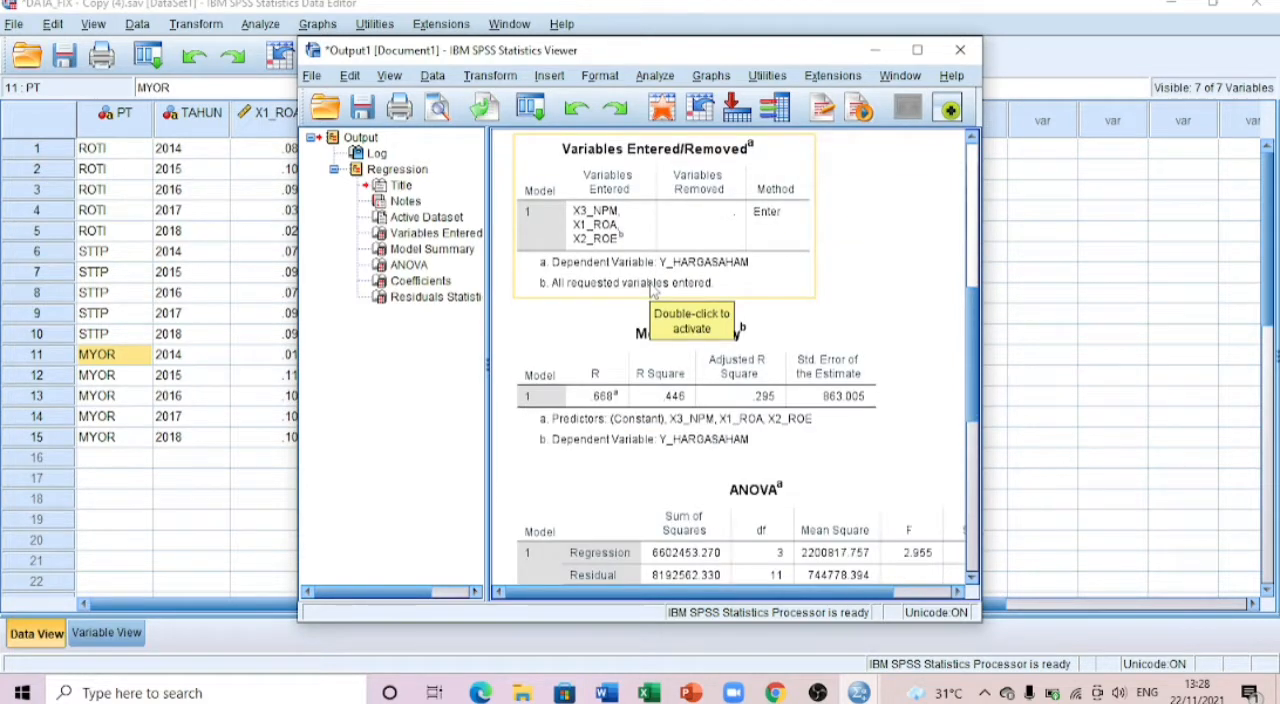
pyautogui.scroll(-6, 652, 289)
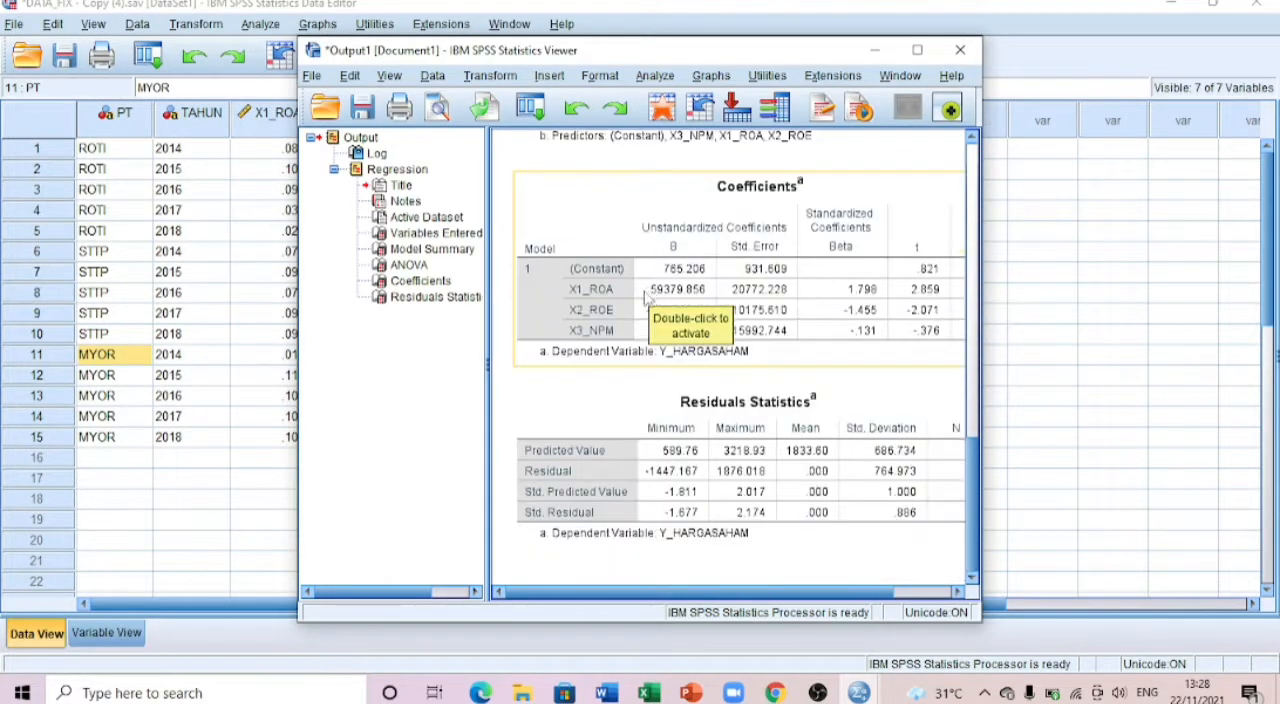
pyautogui.scroll(5, 646, 290)
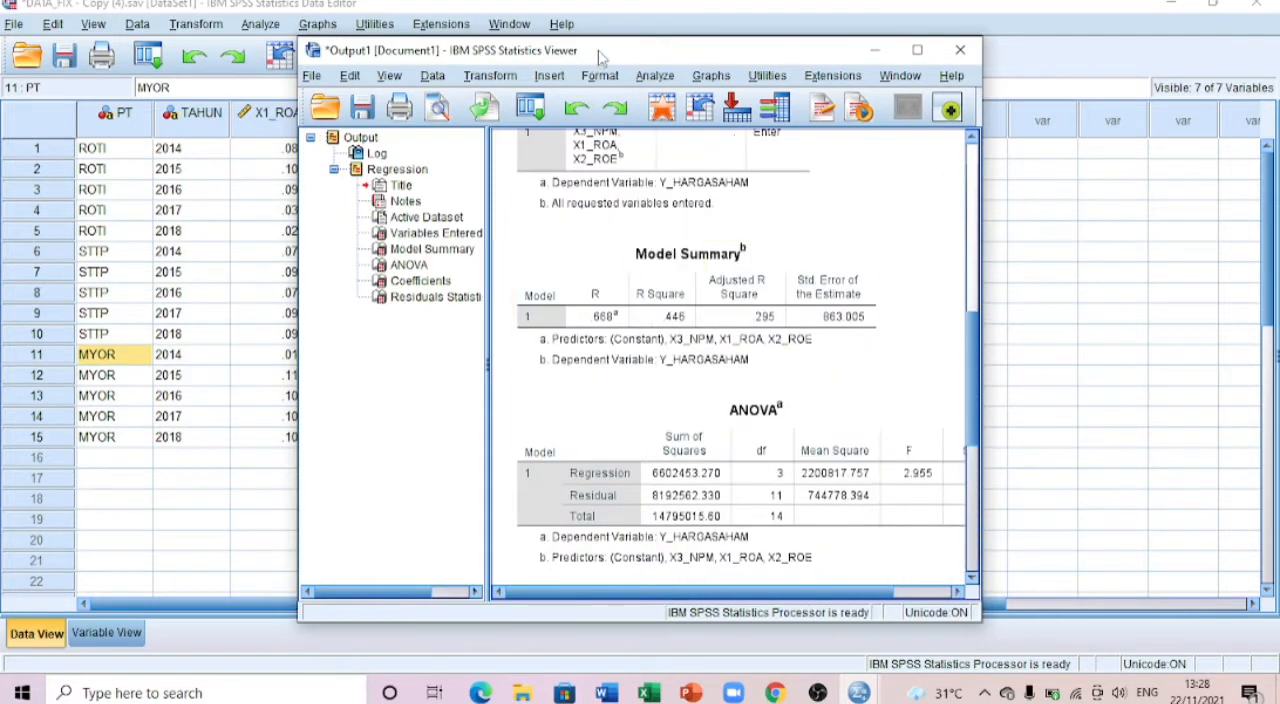
pyautogui.moveTo(601, 58); pyautogui.dragTo(852, 14)
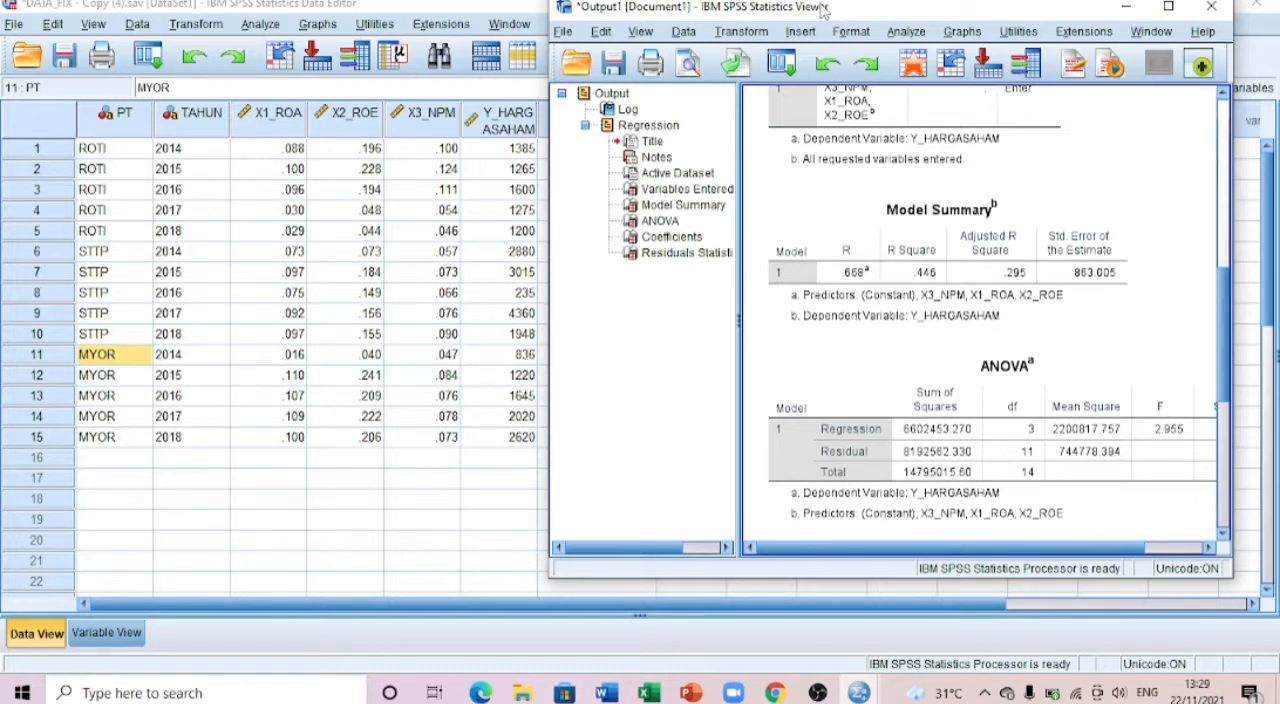
# Step: Run a legacy one-sample Kolmogorov-Smirnov test on the unstandardized residual against the Normal distribution
pyautogui.click(903, 32)
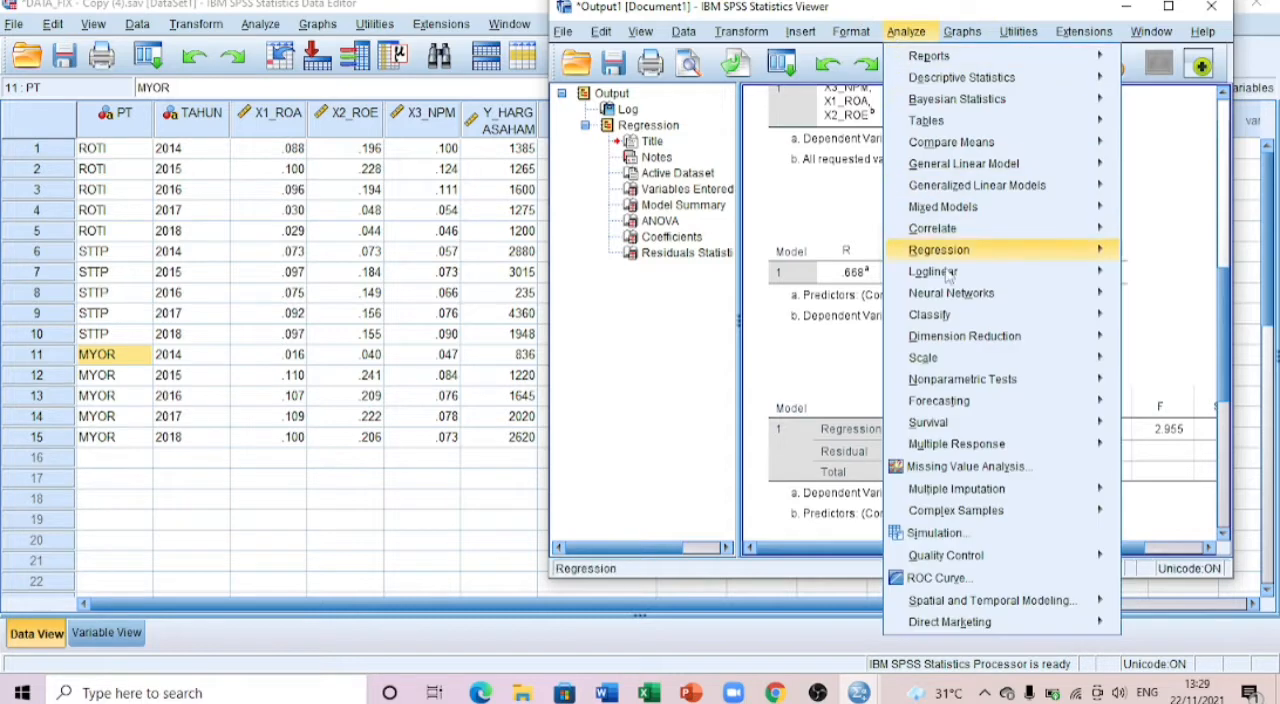
pyautogui.moveTo(945, 252)
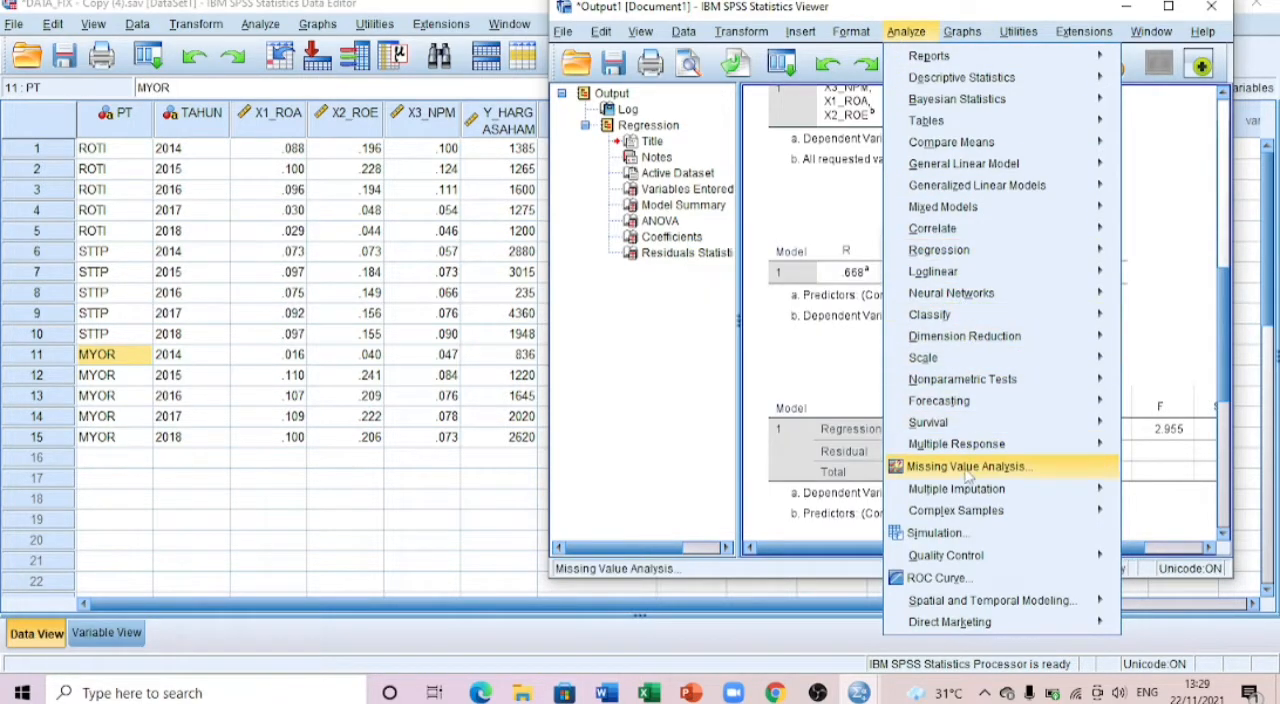
pyautogui.moveTo(961, 452)
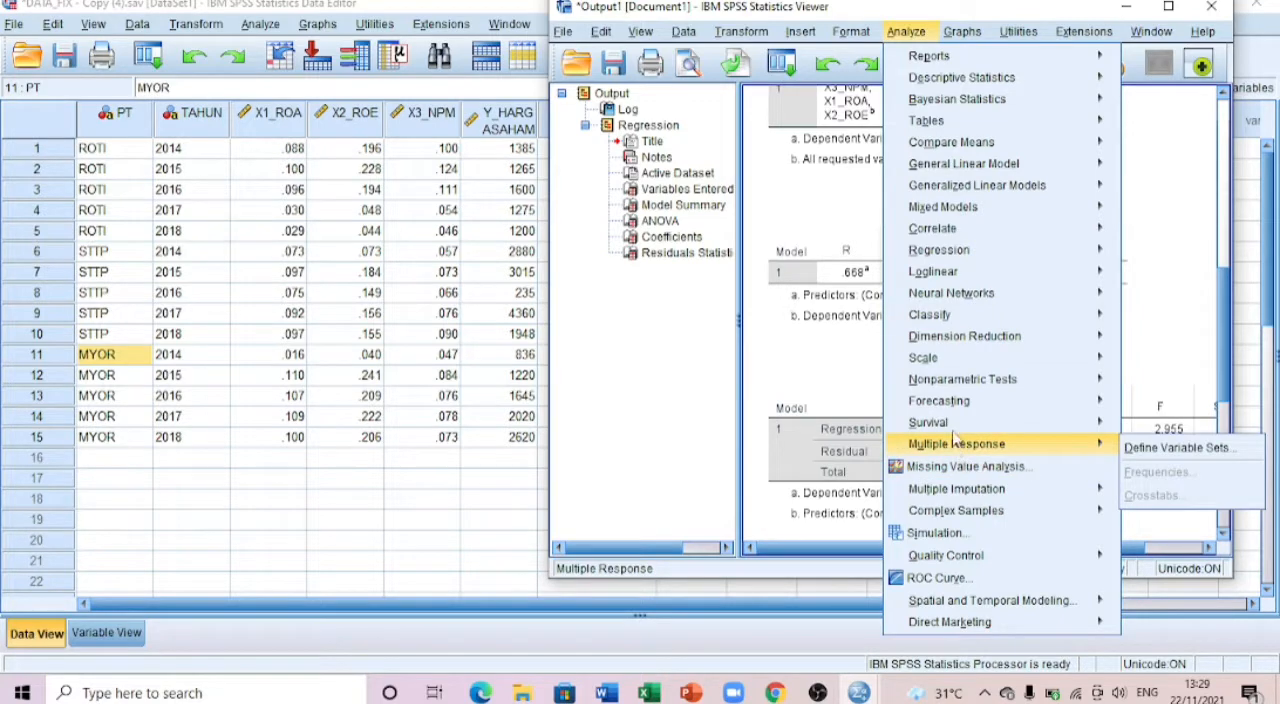
pyautogui.moveTo(966, 377)
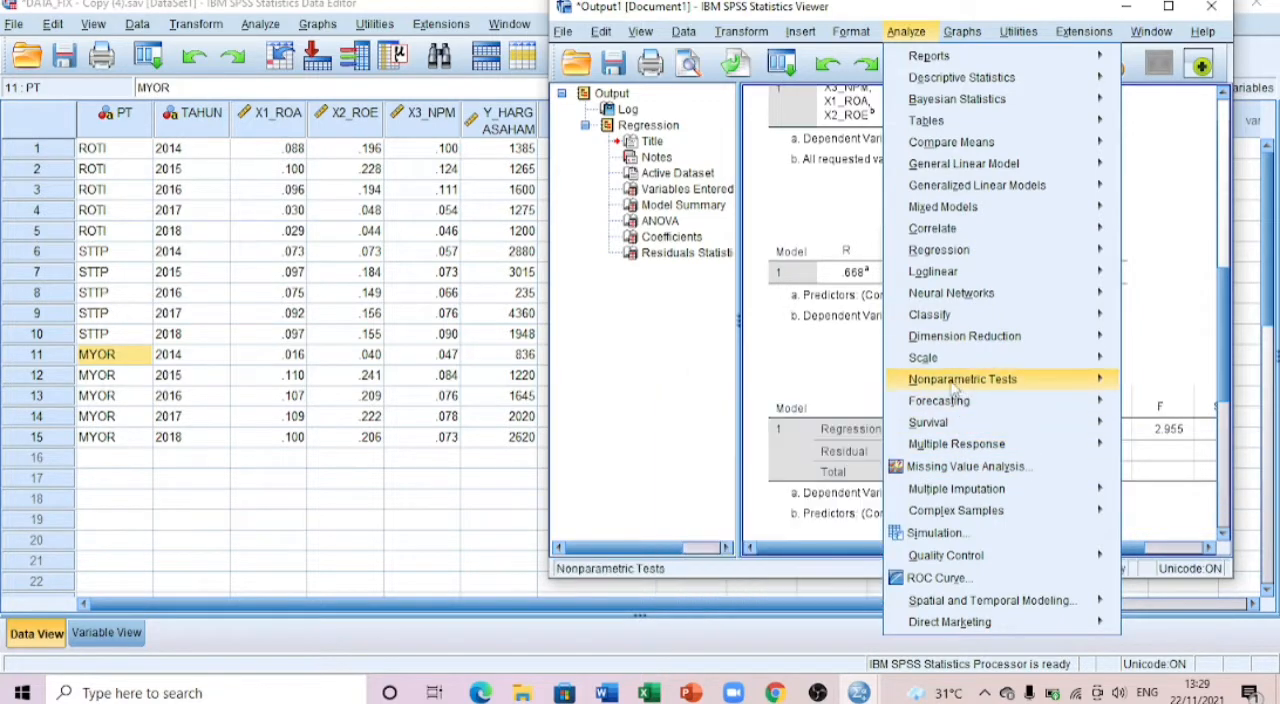
pyautogui.moveTo(766, 462)
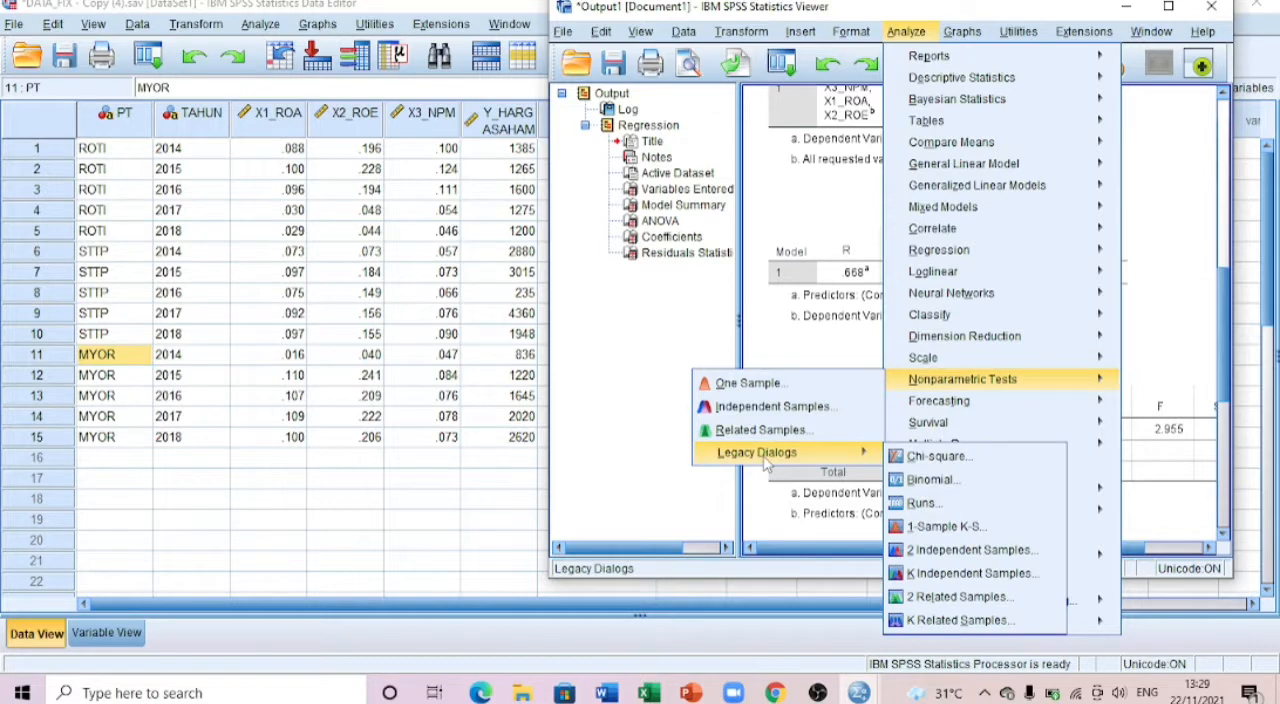
pyautogui.click(918, 530)
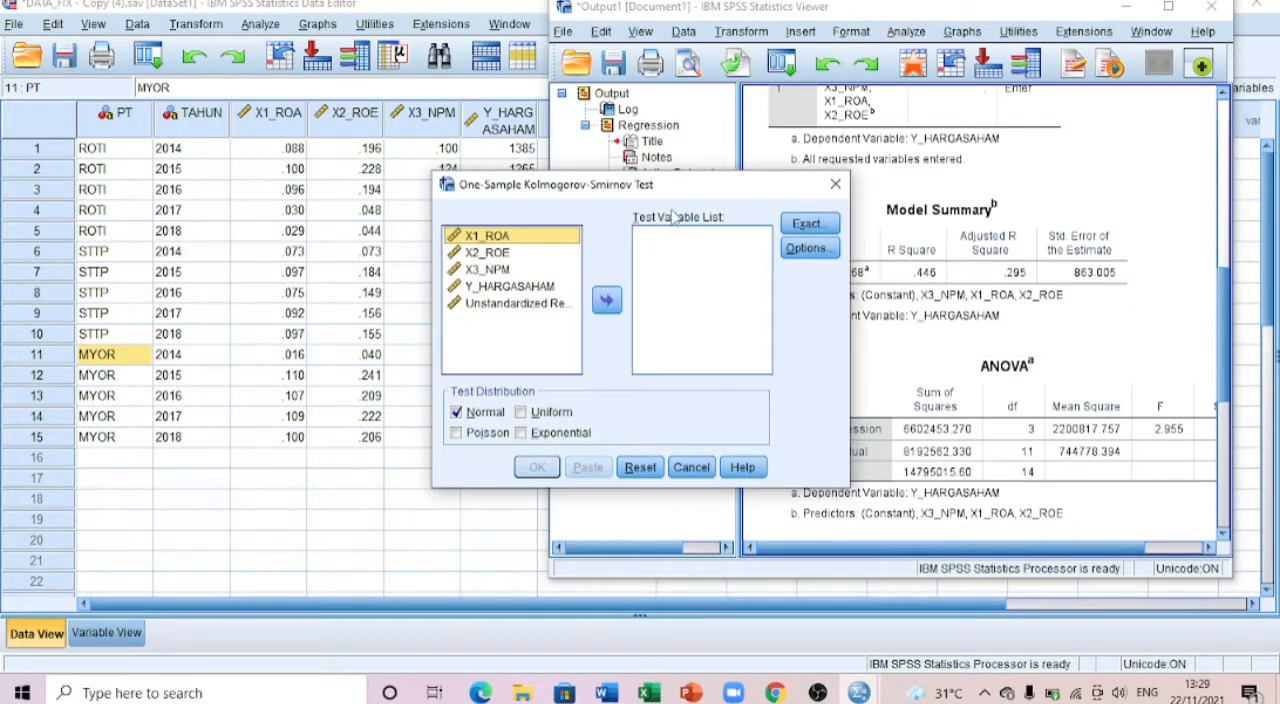
pyautogui.click(511, 305)
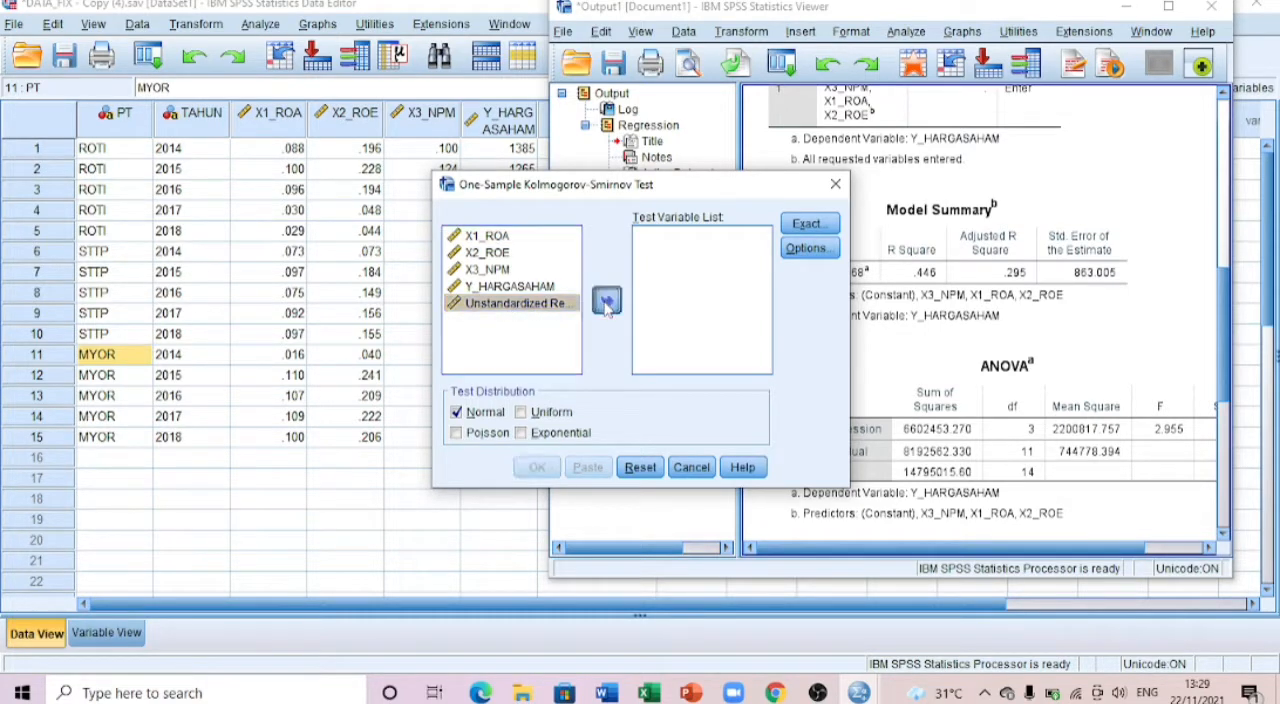
pyautogui.click(607, 303)
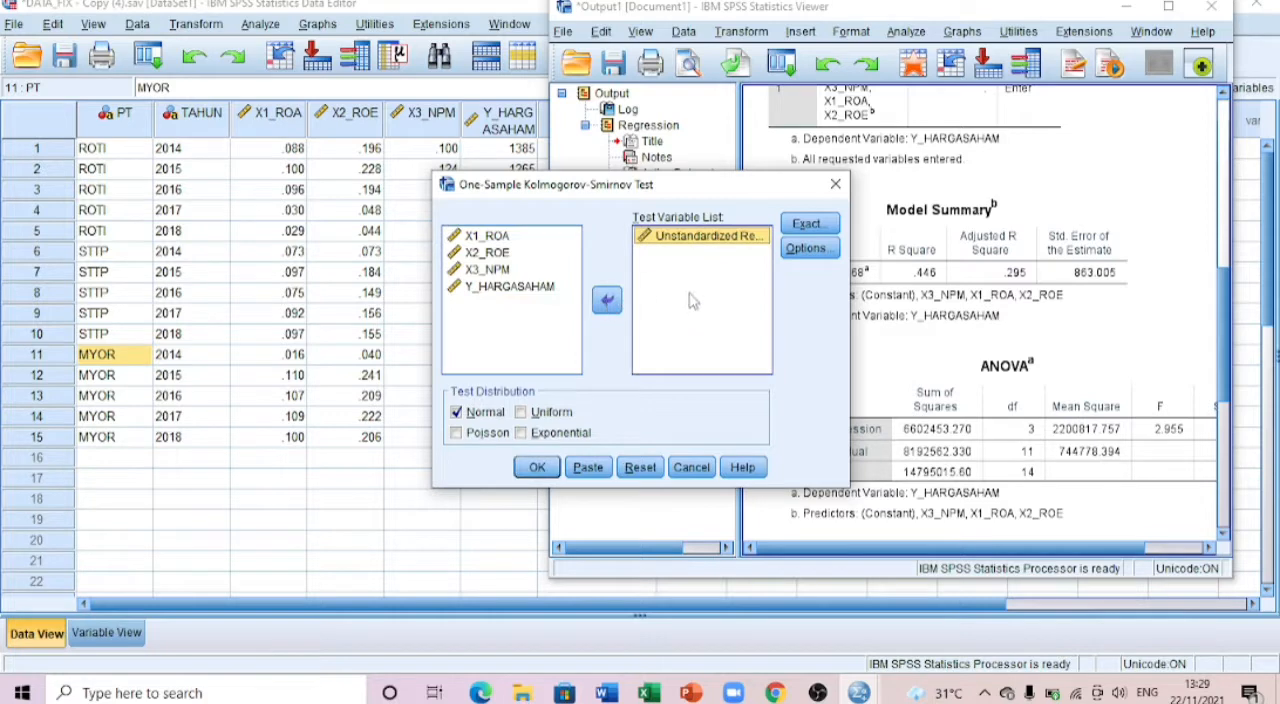
pyautogui.click(537, 467)
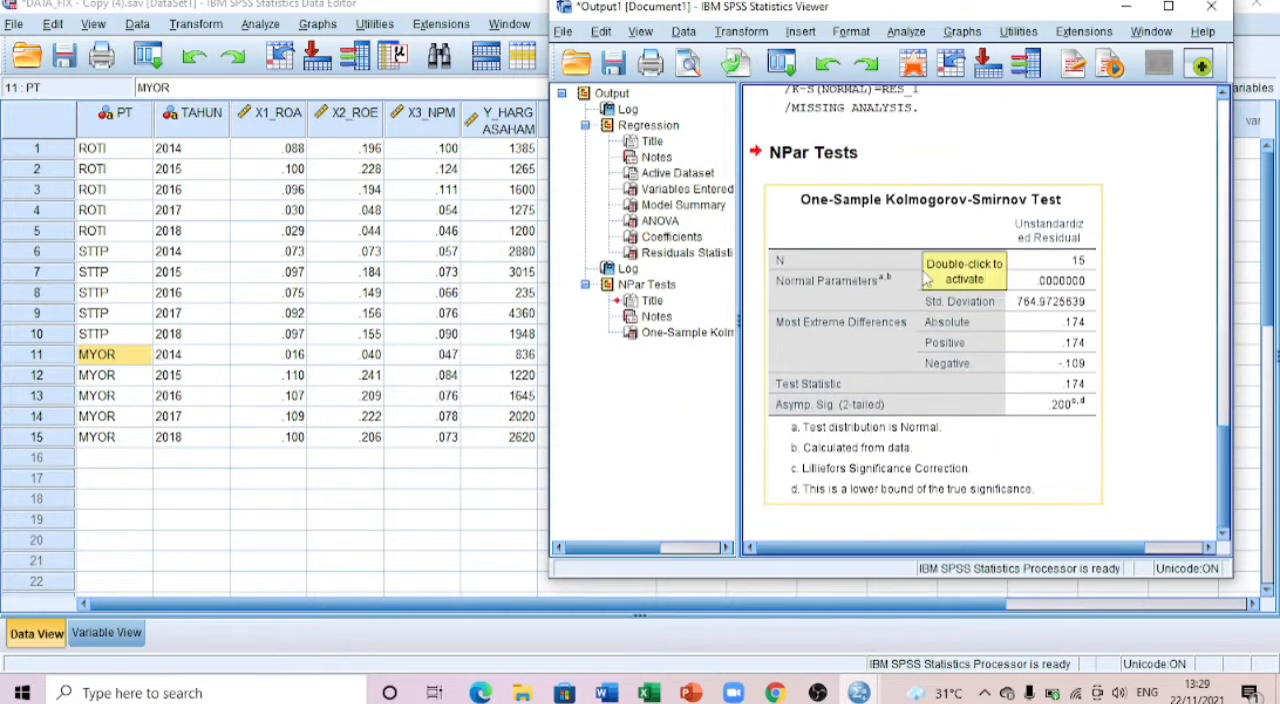
# Step: Reposition the output window over the data columns and extend its height to fit the whole Kolmogorov-Smirnov table
pyautogui.scroll(2, 925, 275)
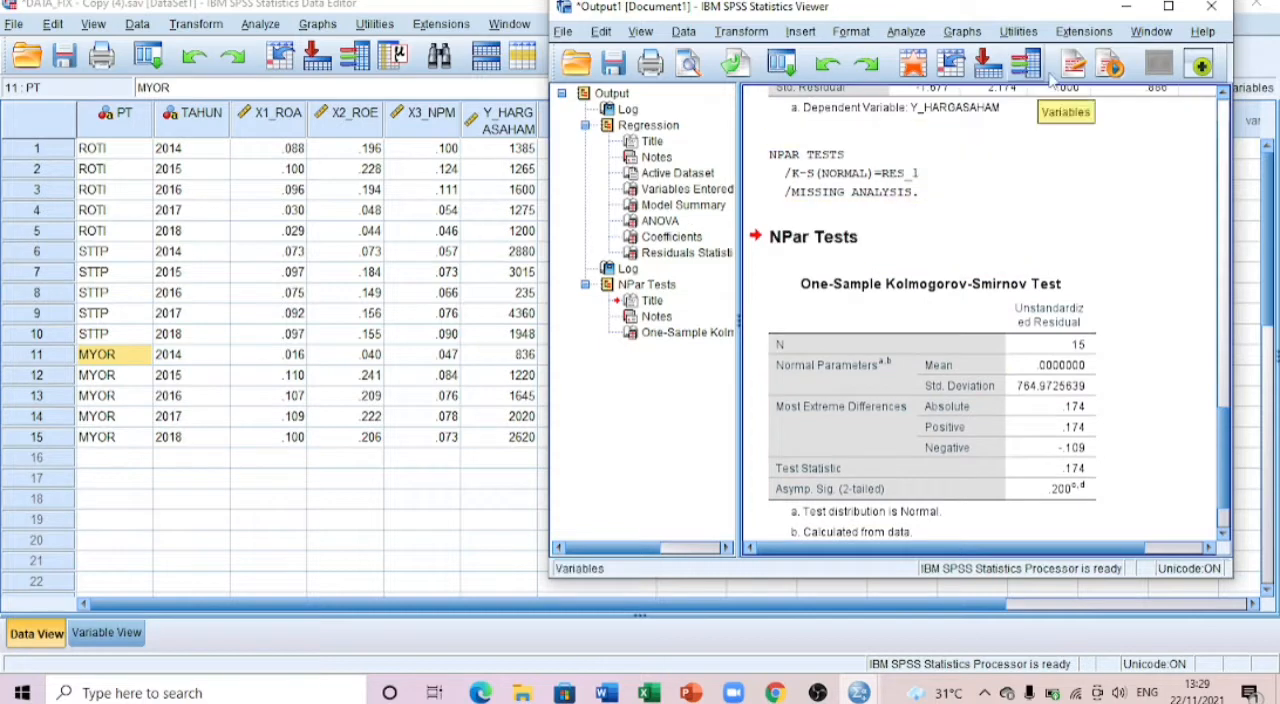
pyautogui.click(1168, 7)
pyautogui.click(296, 318)
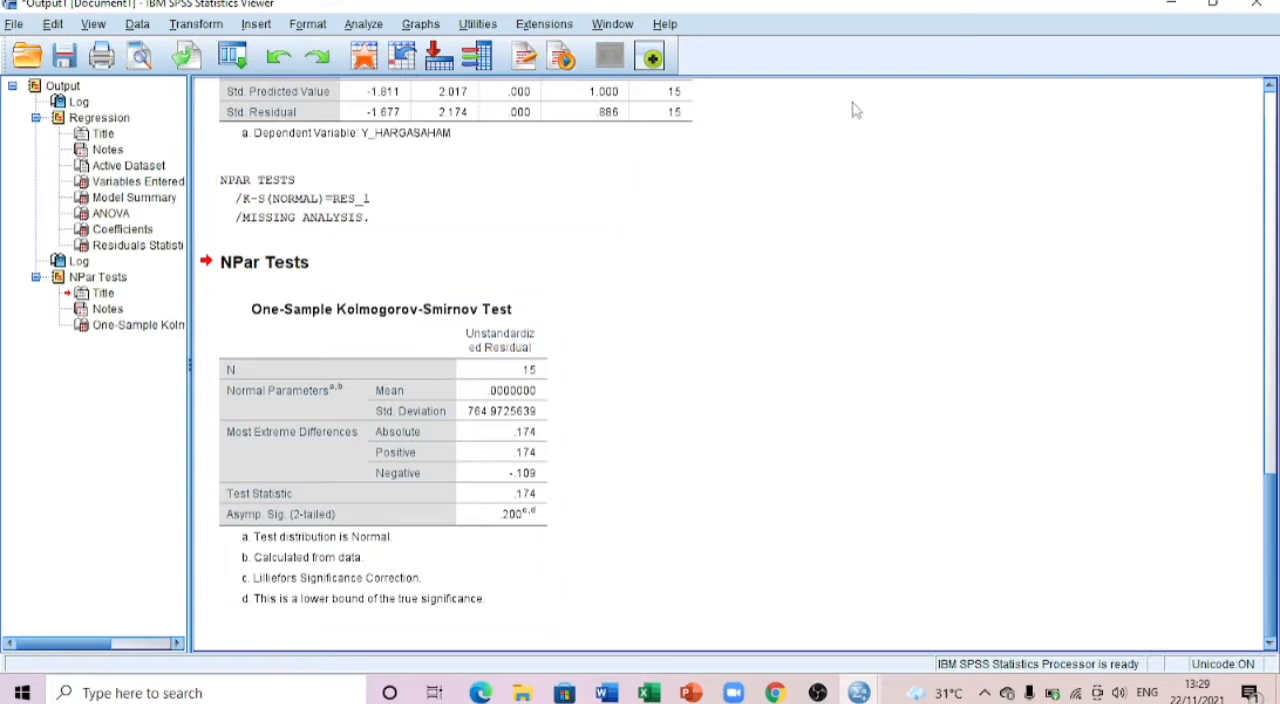
pyautogui.click(1212, 4)
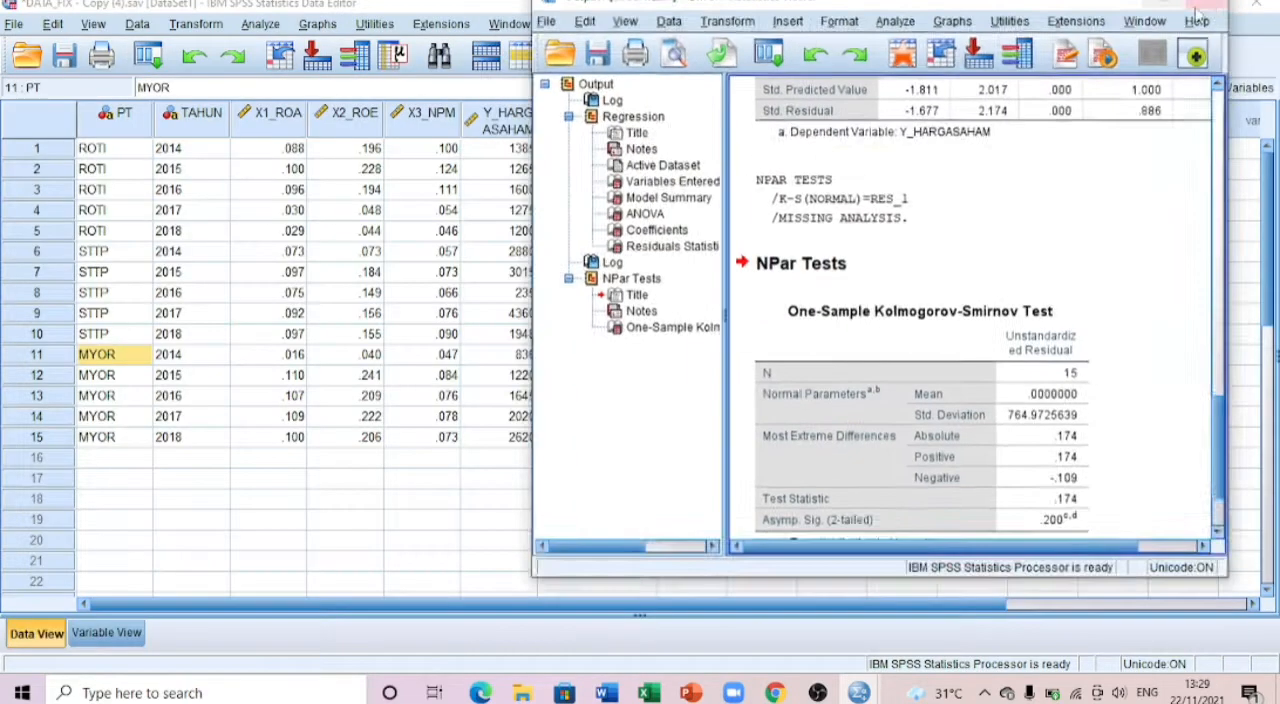
pyautogui.moveTo(821, 12); pyautogui.dragTo(295, 44)
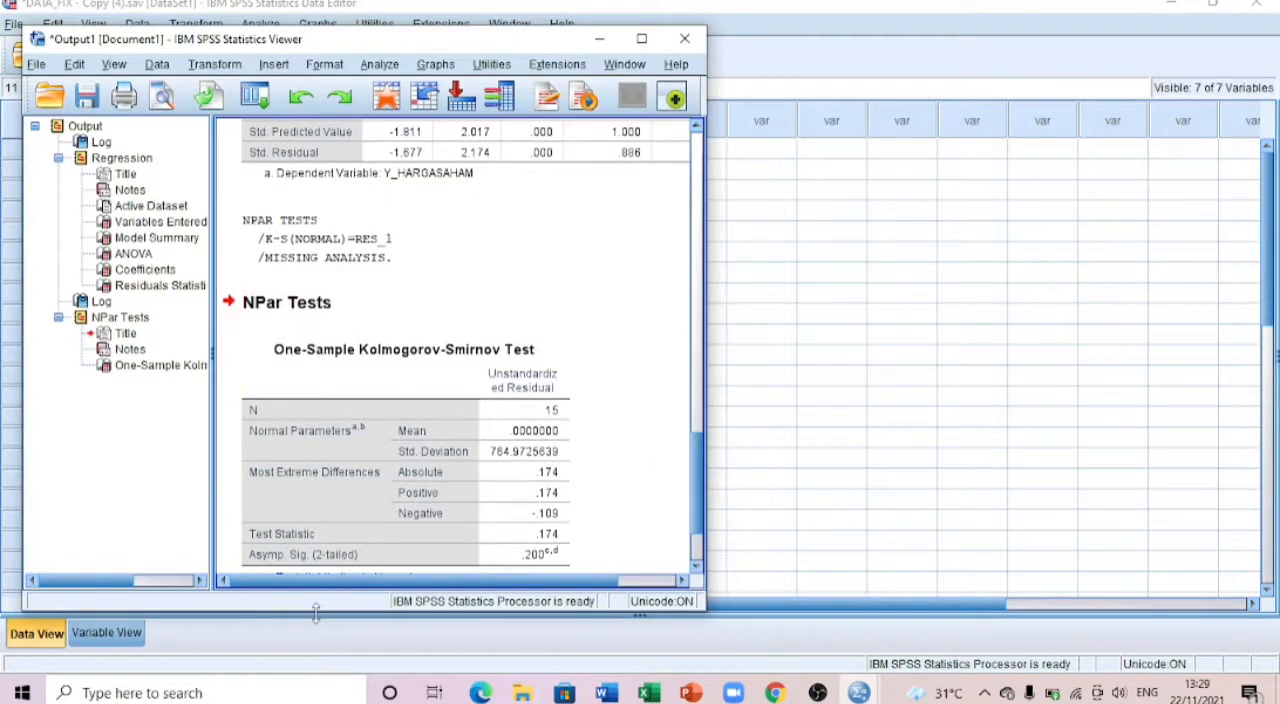
pyautogui.moveTo(295, 609); pyautogui.dragTo(295, 702)
# Step: Switch to the QUIZ 12 document in Word and read the Uji Normalitas table and its significance interpretation beside the test output
pyautogui.click(607, 693)
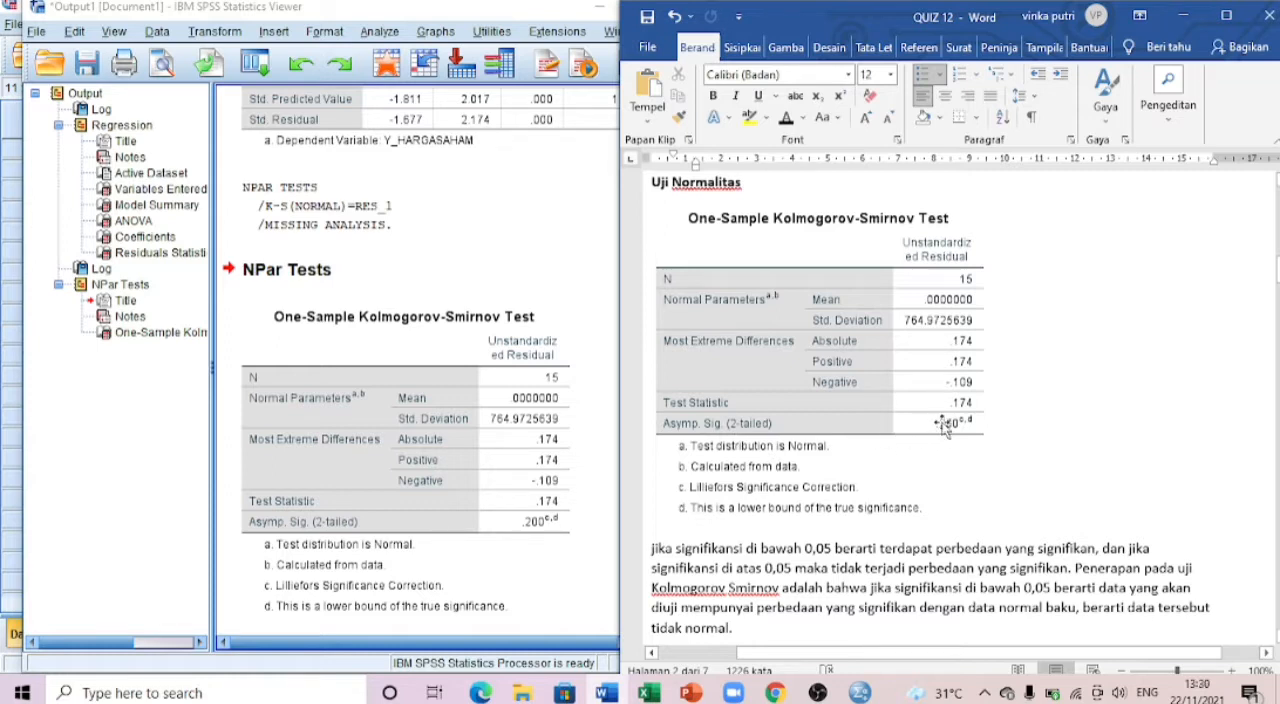
pyautogui.scroll(-1, 775, 437)
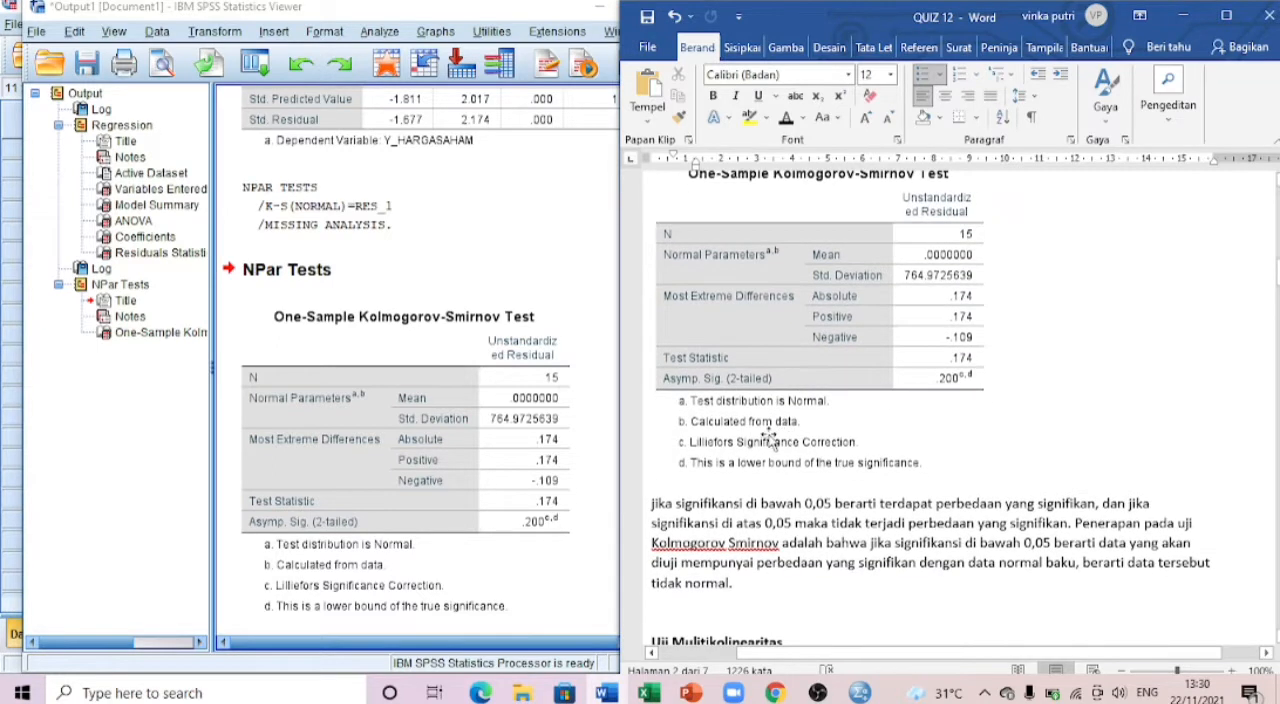
pyautogui.scroll(1, 730, 428)
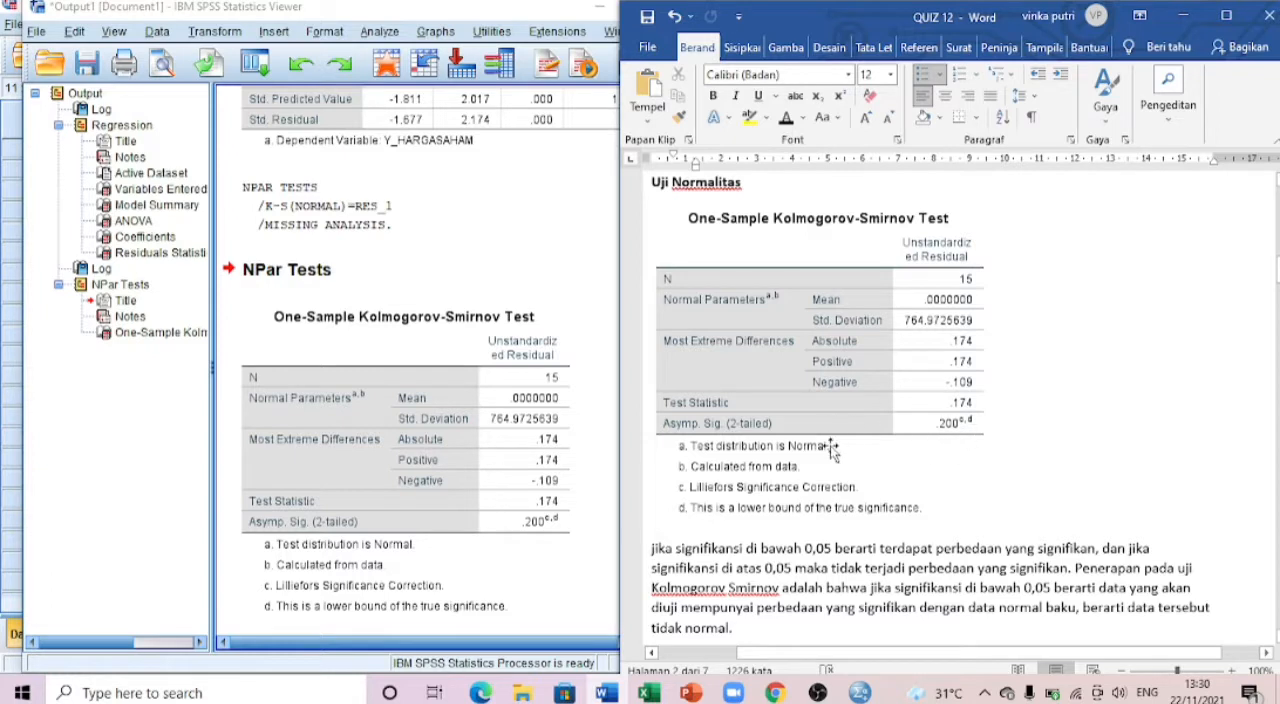
pyautogui.scroll(-1, 827, 452)
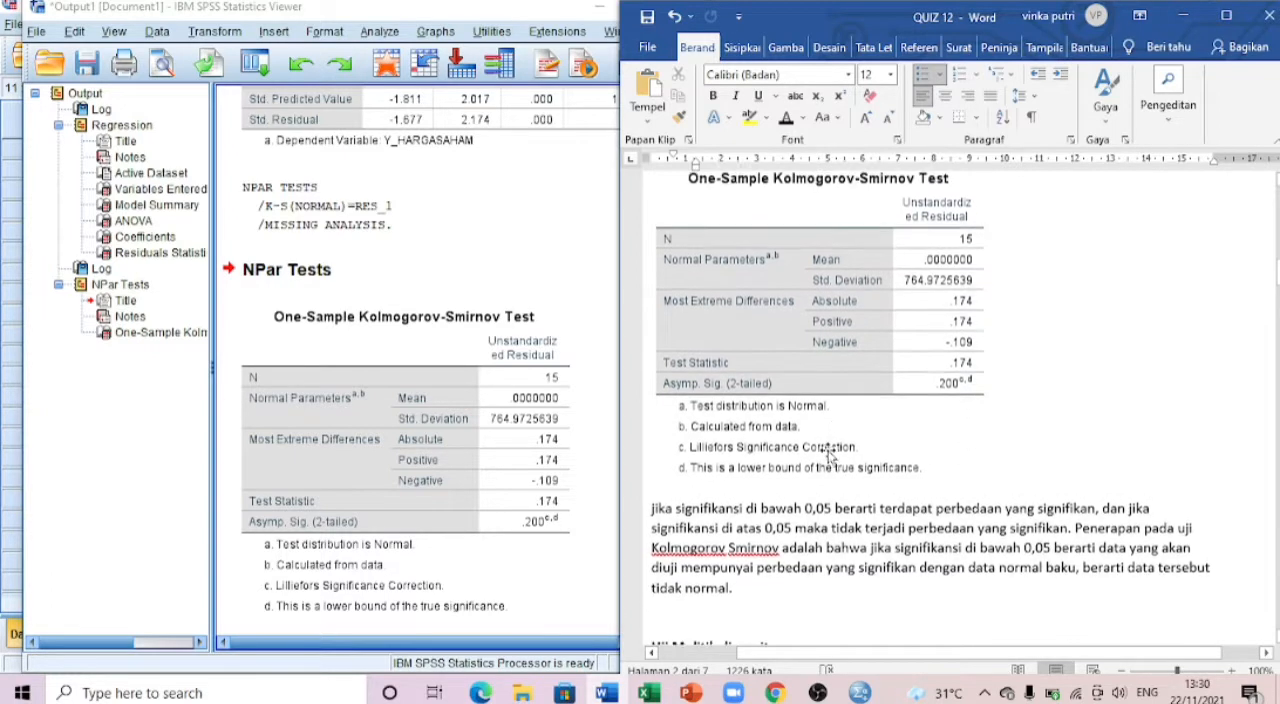
pyautogui.scroll(1, 827, 452)
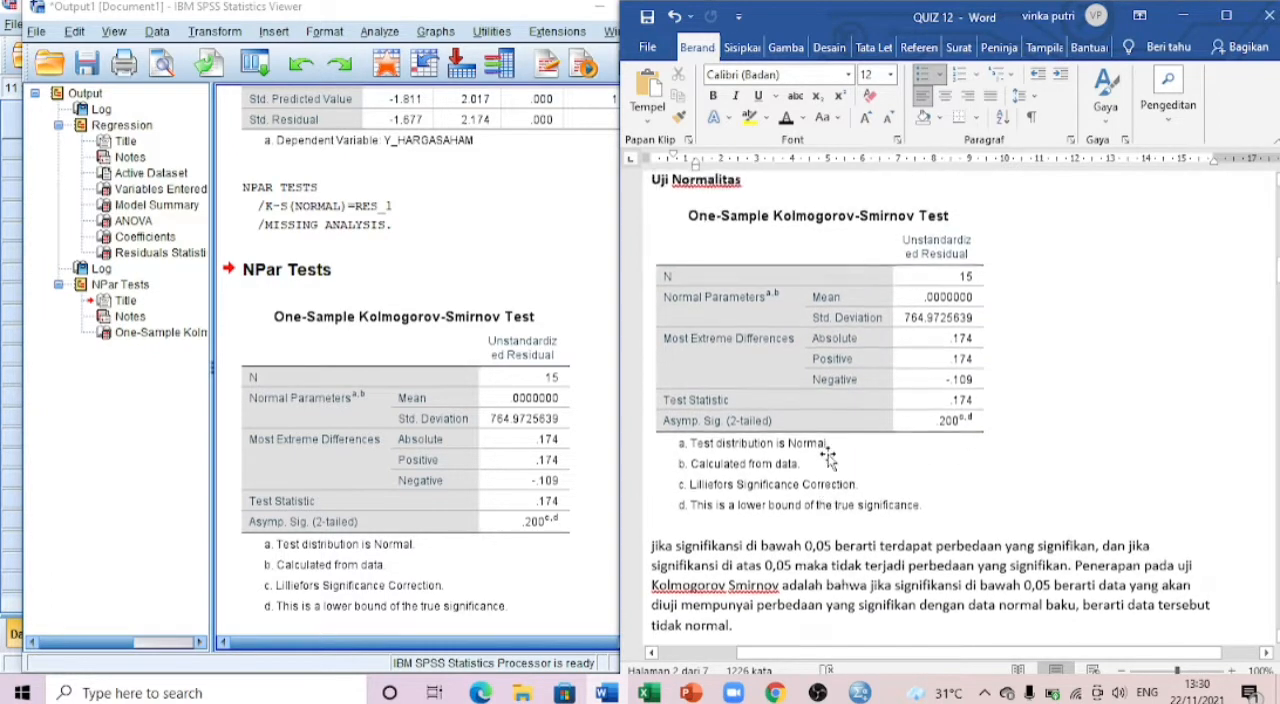
pyautogui.scroll(-2, 760, 530)
pyautogui.scroll(1, 752, 506)
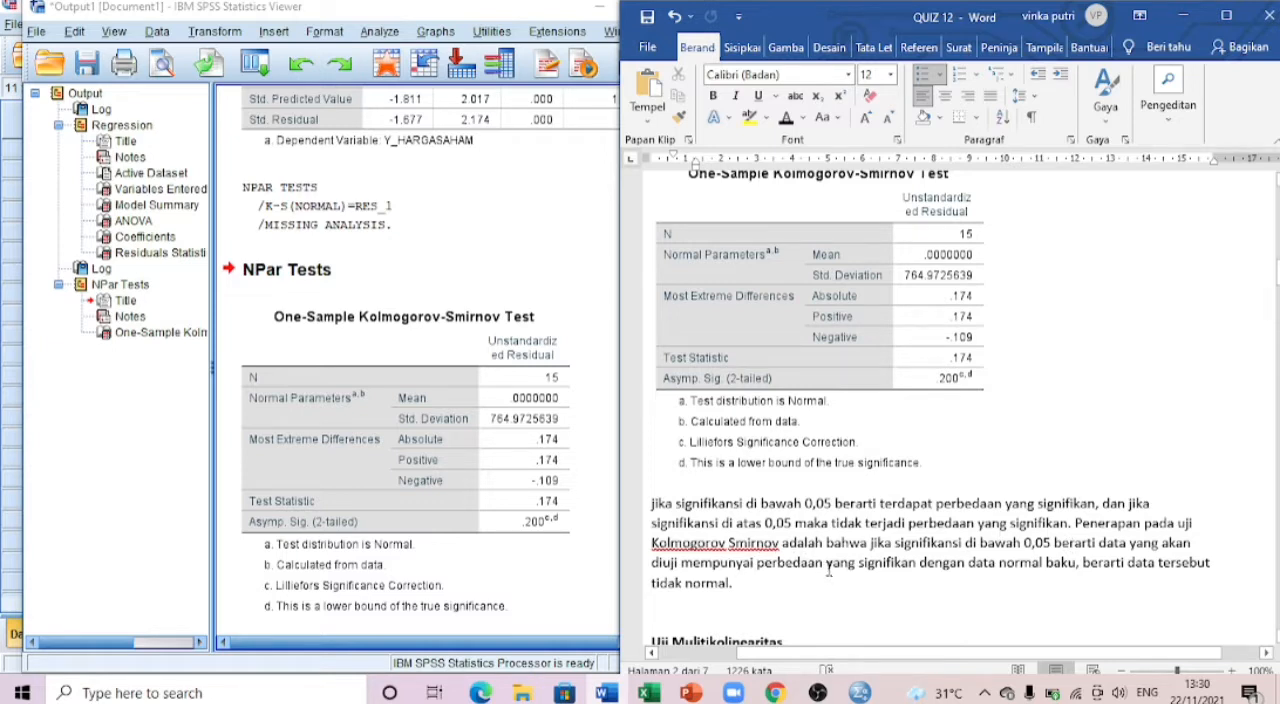
pyautogui.click(772, 583)
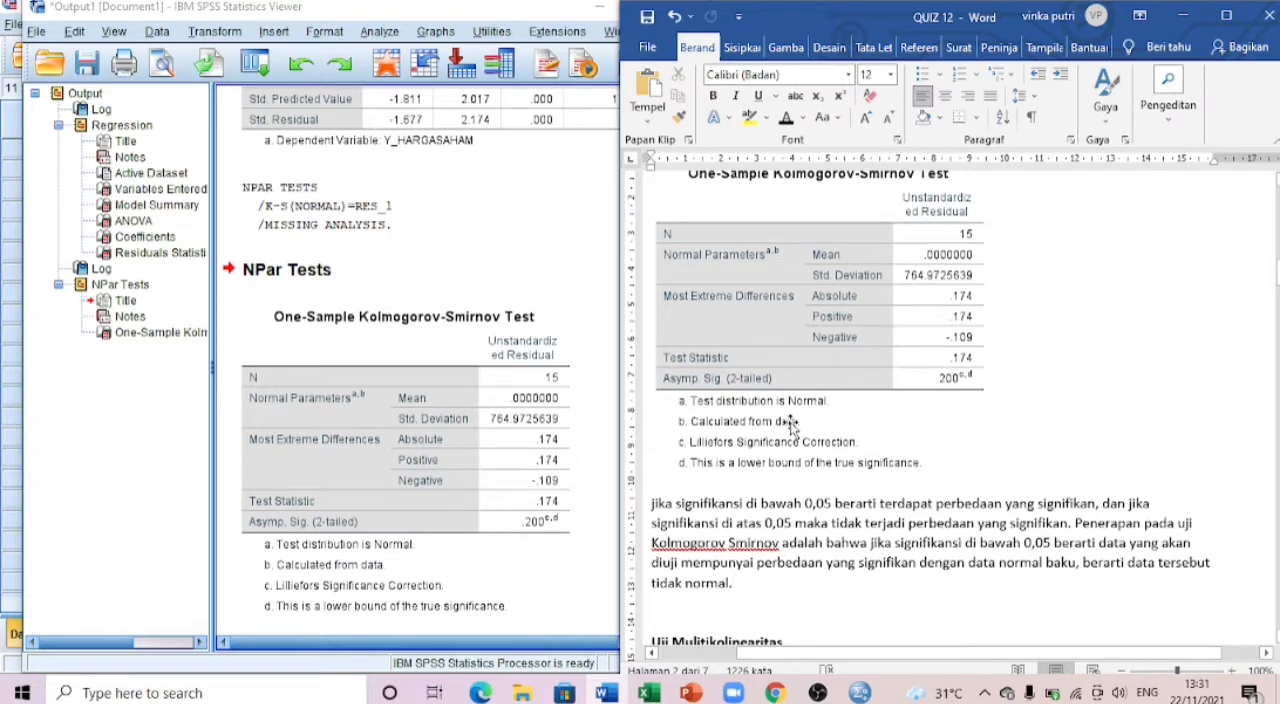
pyautogui.scroll(1, 790, 424)
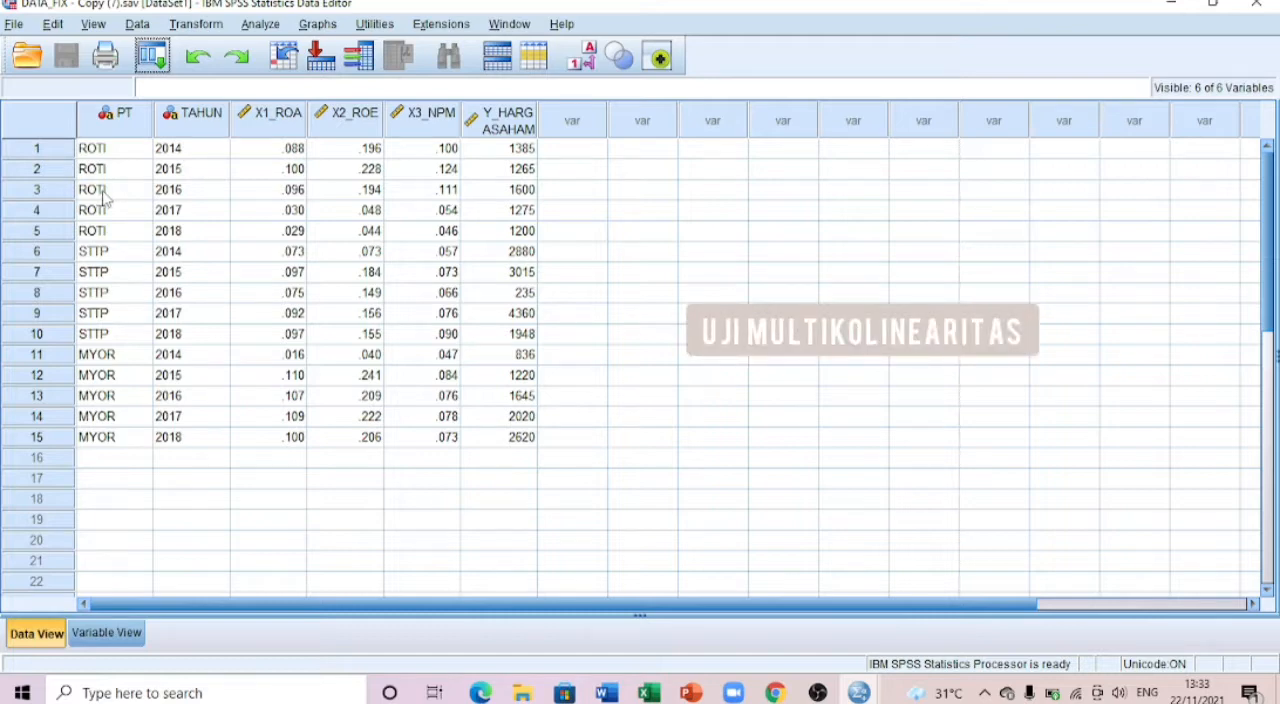
# Step: Set up a linear regression with Y_HARGASAHAM as the dependent variable and X1_ROA, X2_ROE and X3_NPM as independents
pyautogui.click(262, 24)
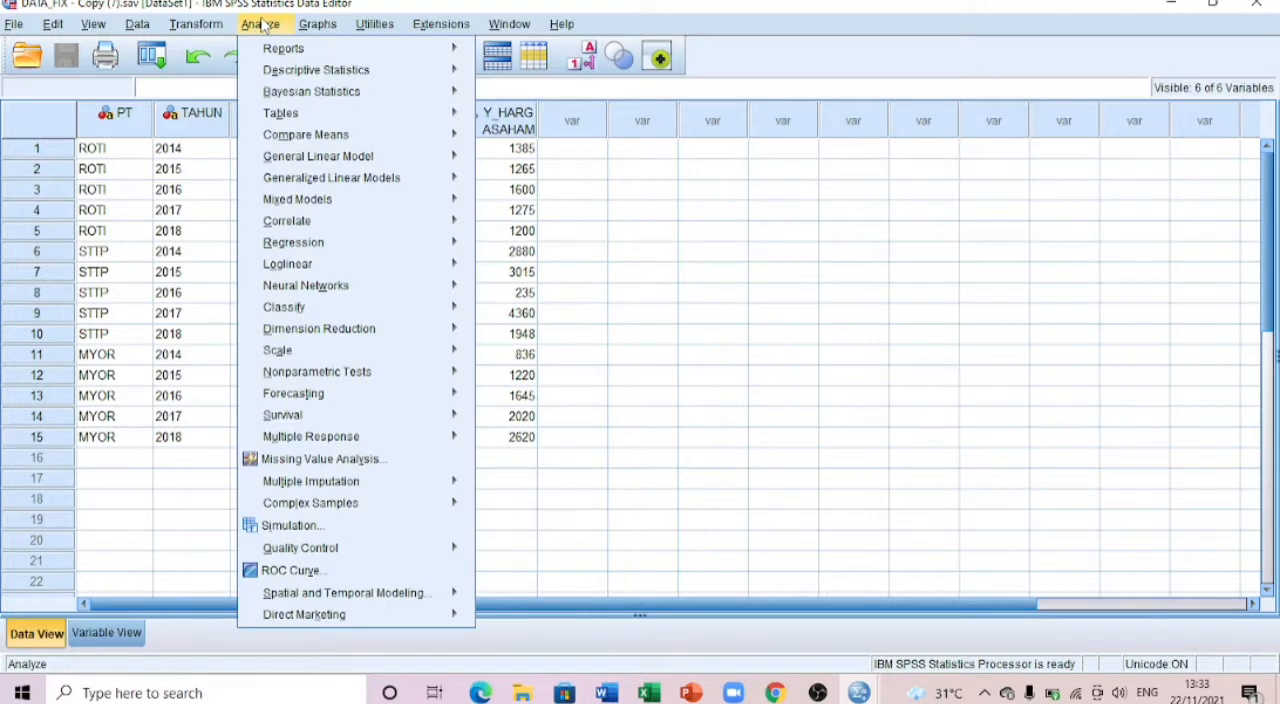
pyautogui.moveTo(422, 229)
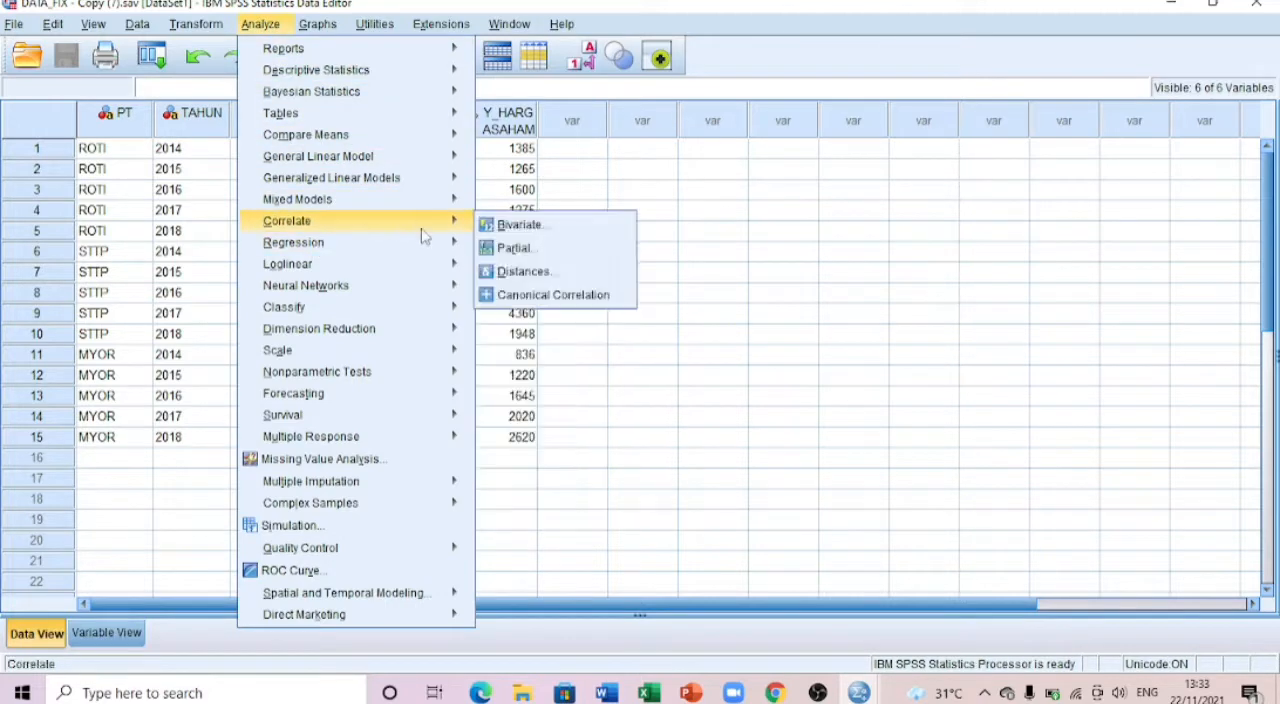
pyautogui.moveTo(458, 243)
pyautogui.click(503, 268)
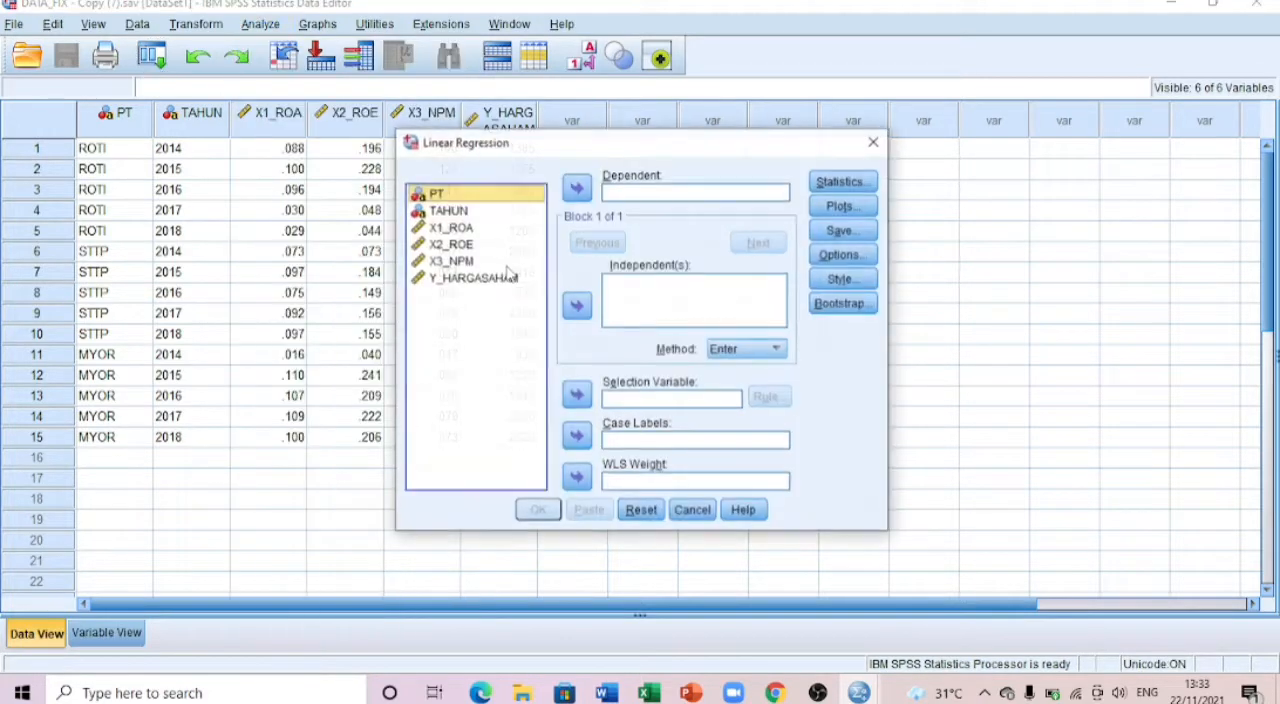
pyautogui.click(480, 280)
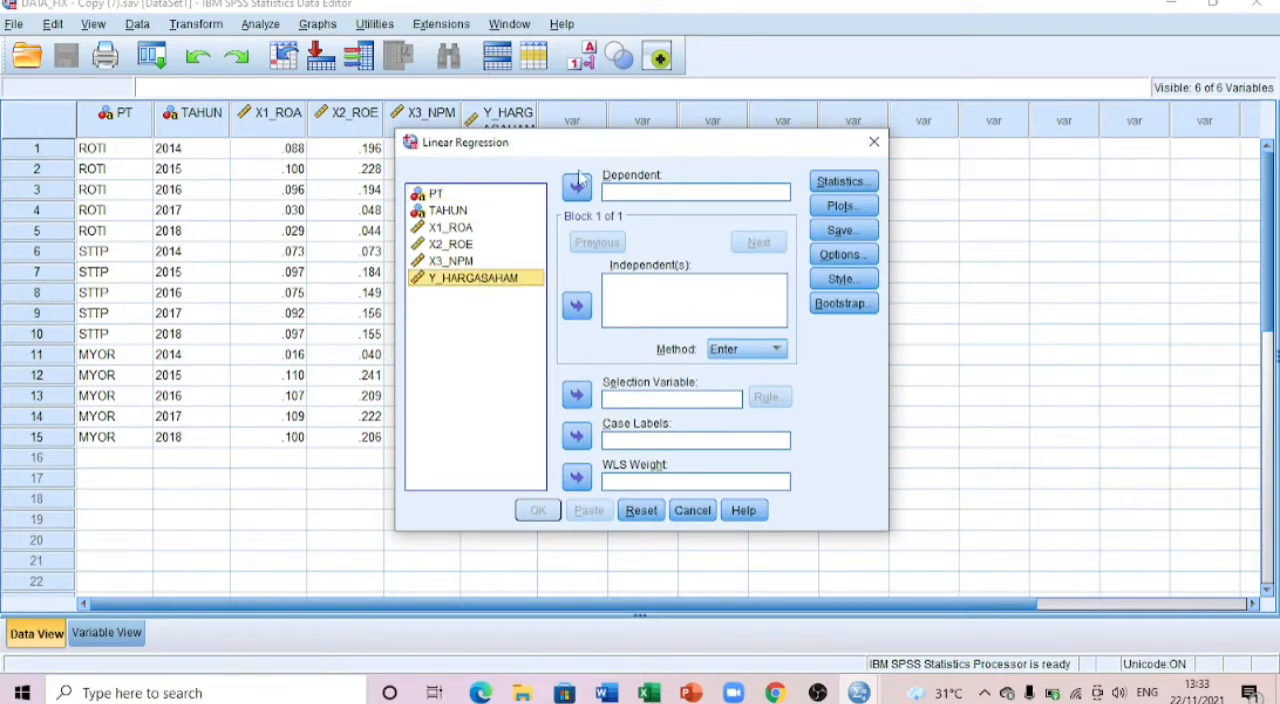
pyautogui.click(577, 186)
pyautogui.click(433, 232)
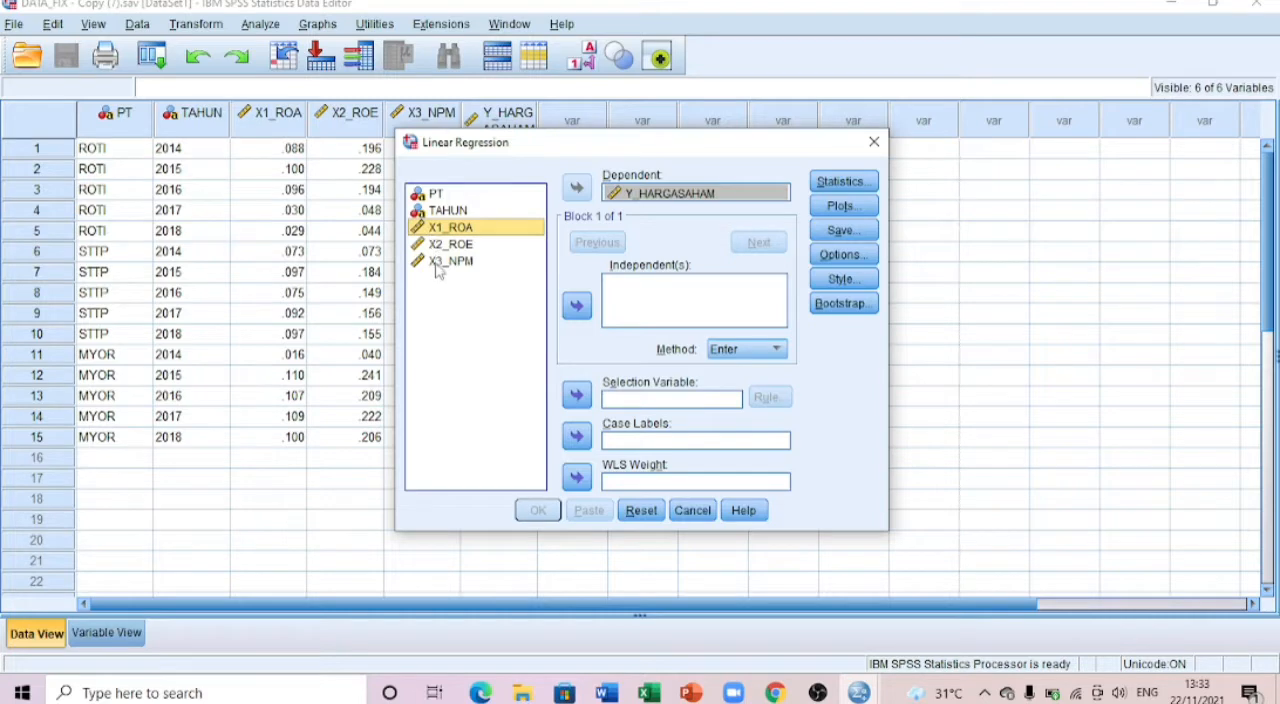
pyautogui.keyDown('shift'); pyautogui.click(438, 262); pyautogui.keyUp('shift')
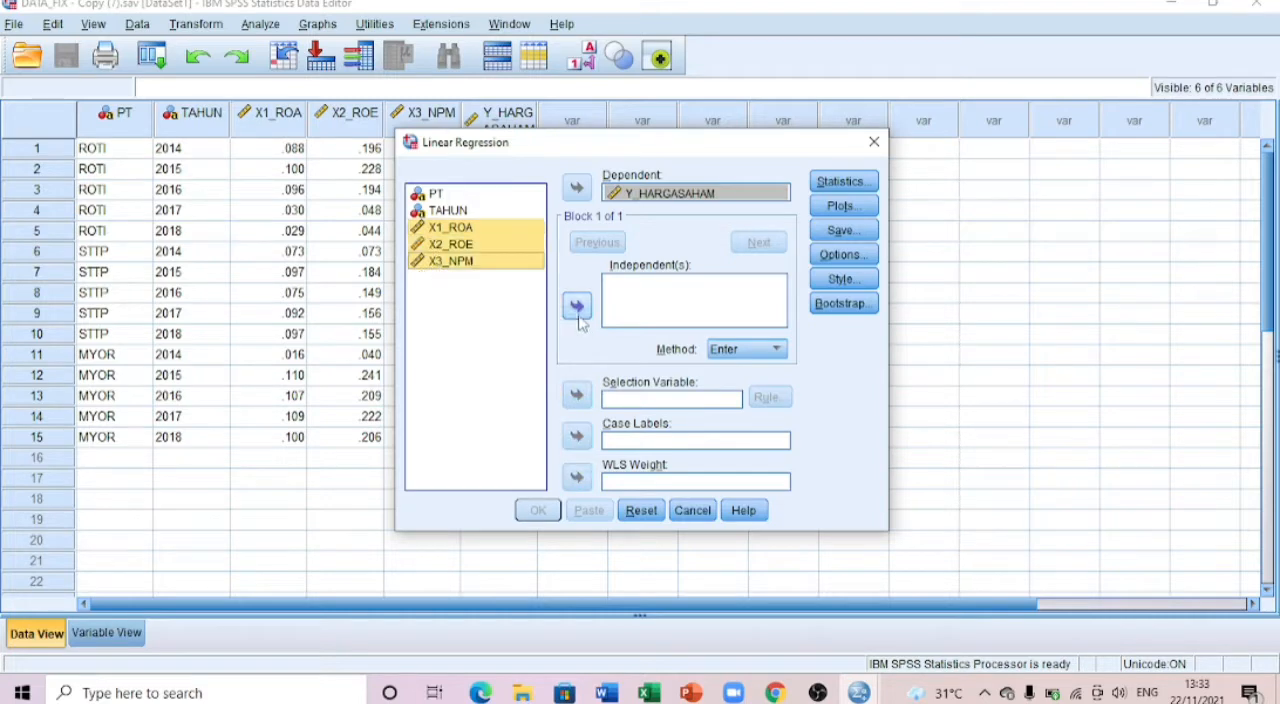
pyautogui.click(576, 308)
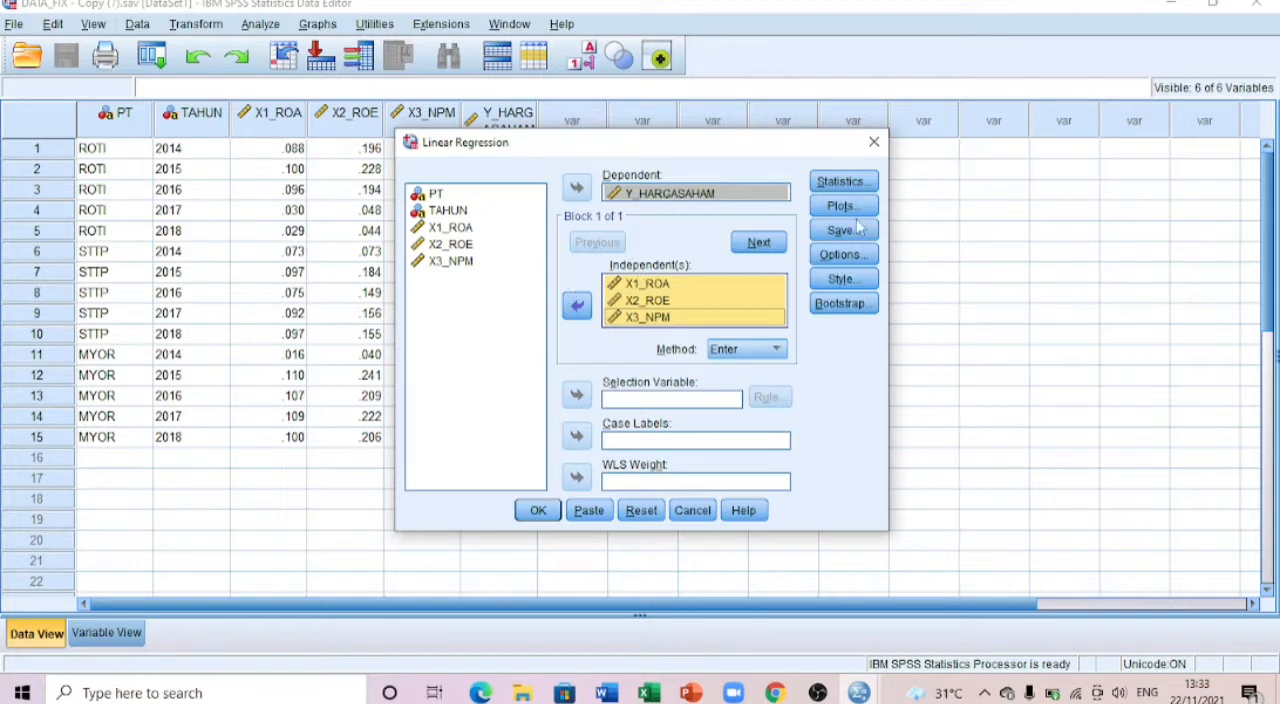
# Step: Add collinearity diagnostics to the regression statistics and run the regression
pyautogui.click(840, 182)
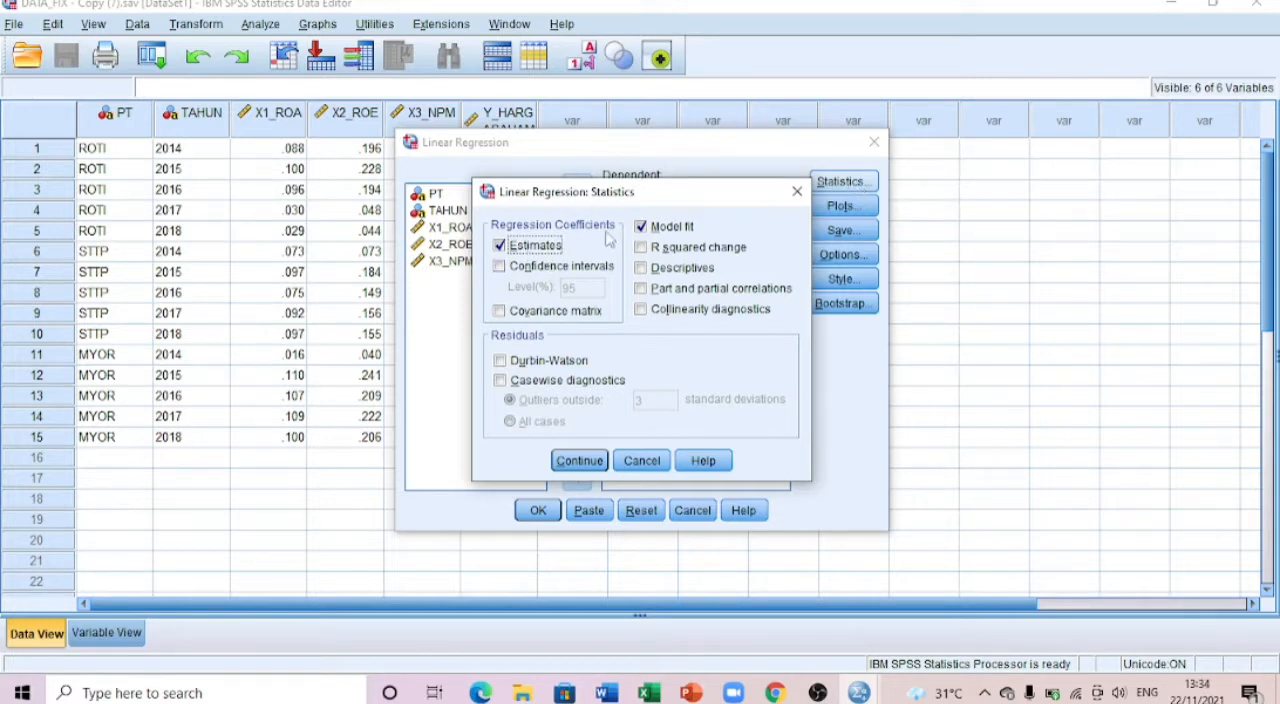
pyautogui.click(641, 310)
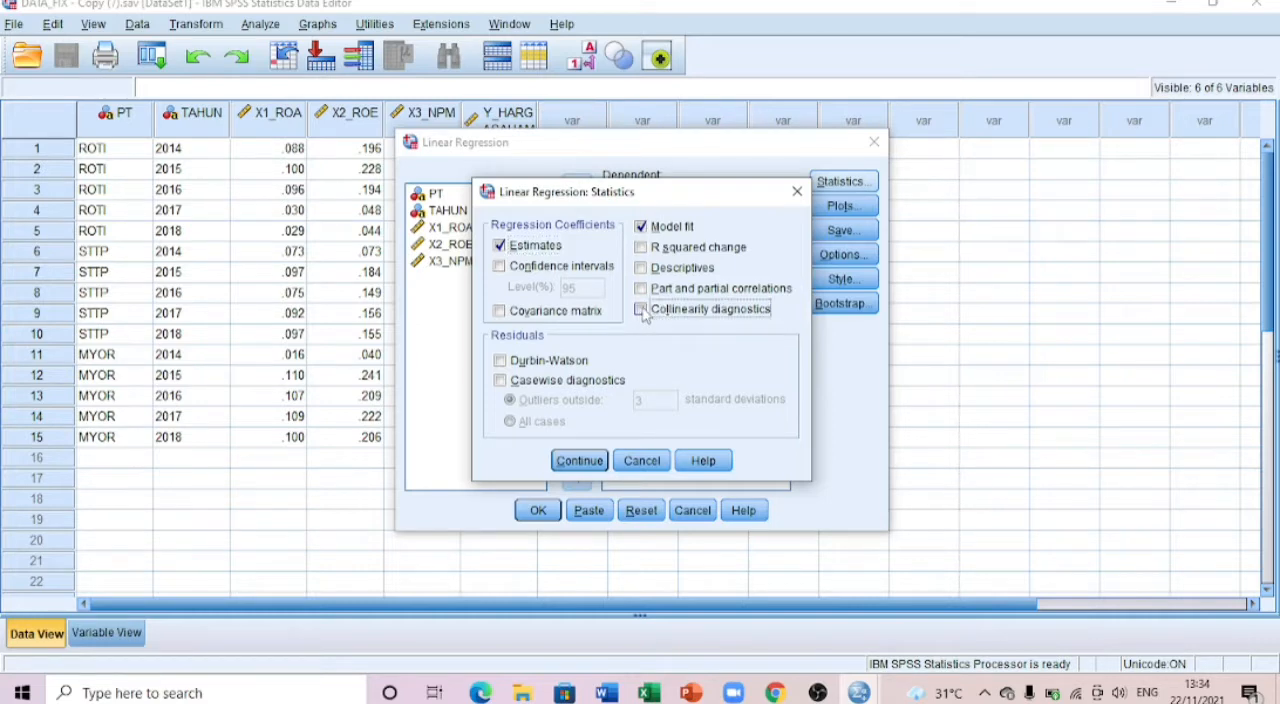
pyautogui.click(578, 461)
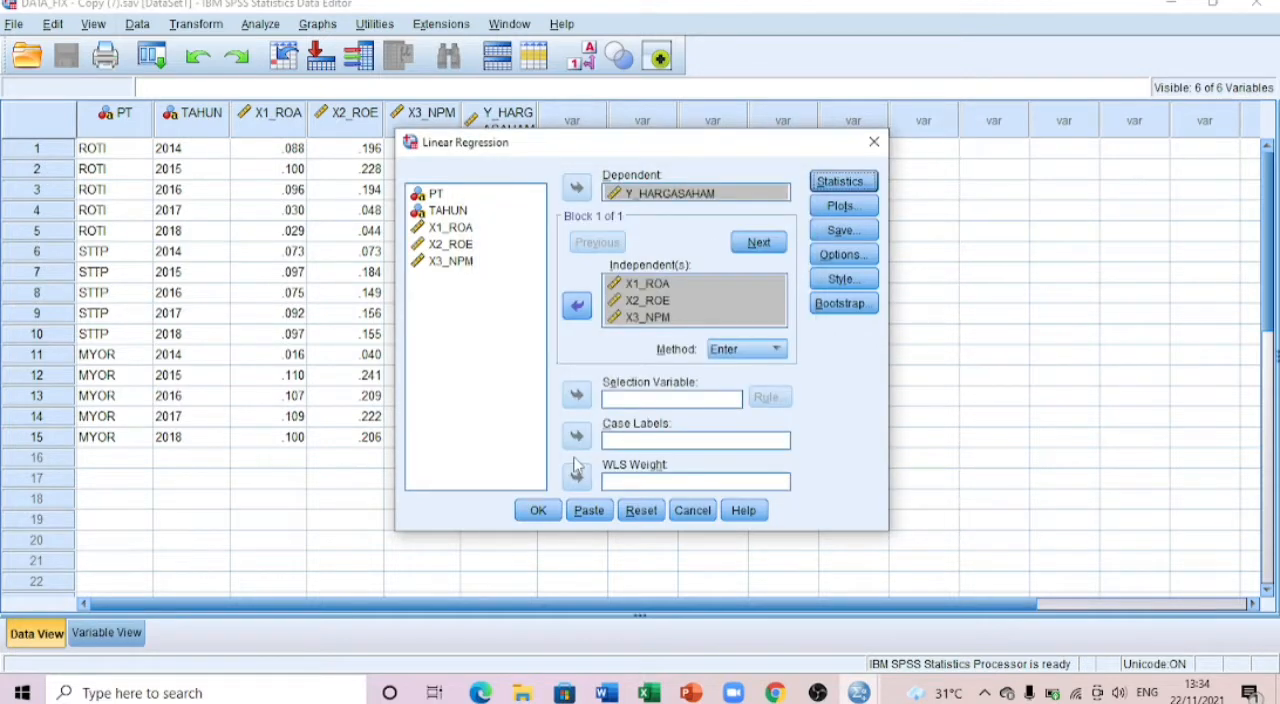
pyautogui.click(538, 511)
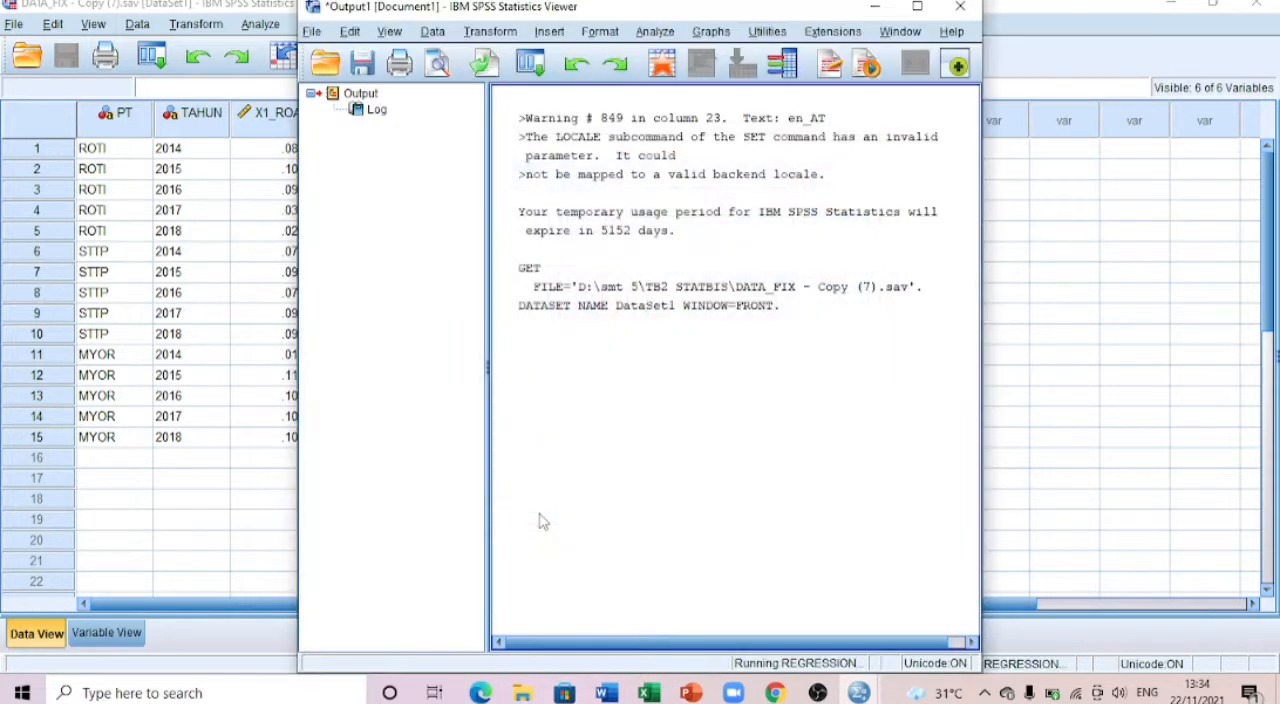
# Step: Reposition the output window over the data columns and widen it to view the ANOVA and Coefficients tables
pyautogui.scroll(-5, 706, 143)
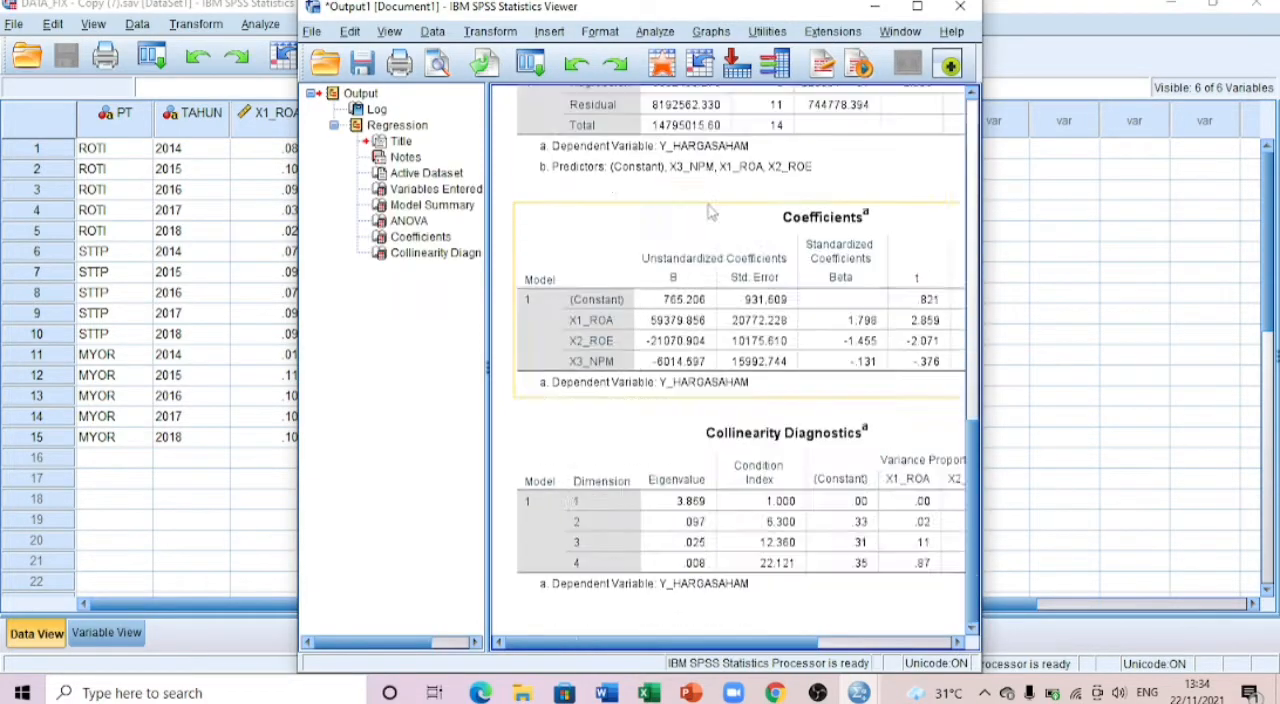
pyautogui.scroll(10, 706, 143)
pyautogui.moveTo(664, 11); pyautogui.dragTo(388, 2)
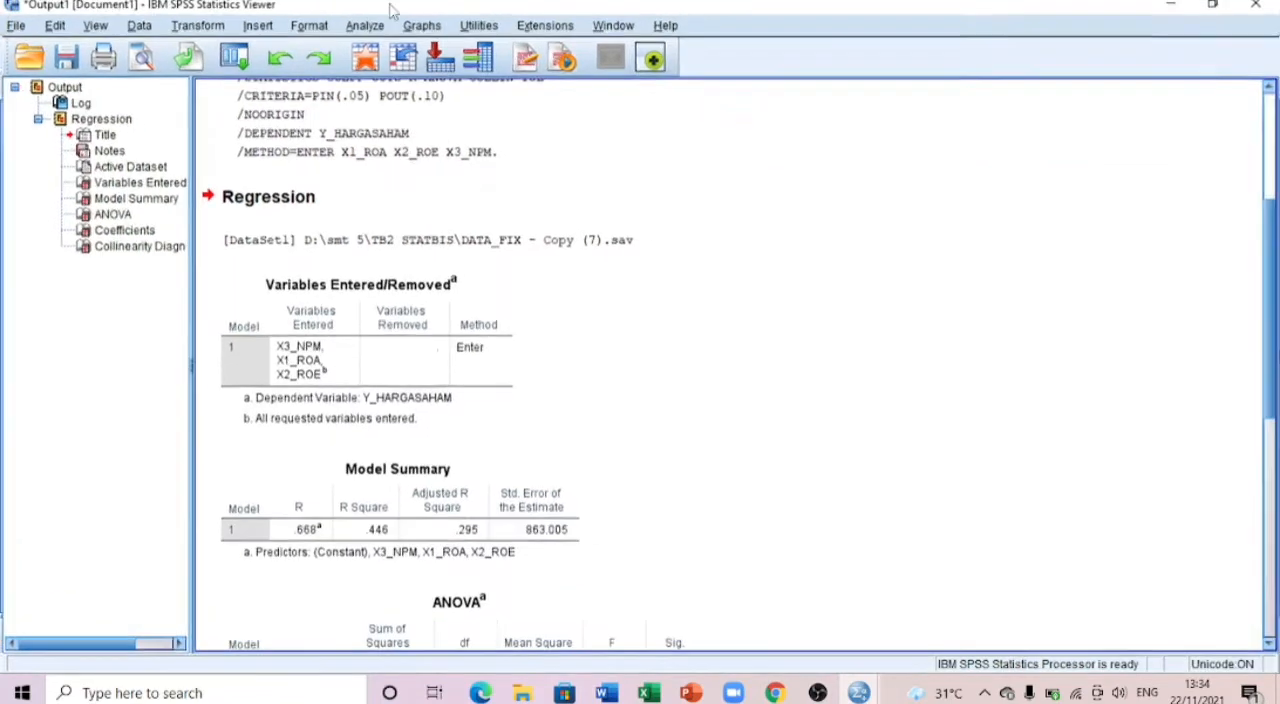
pyautogui.click(1212, 5)
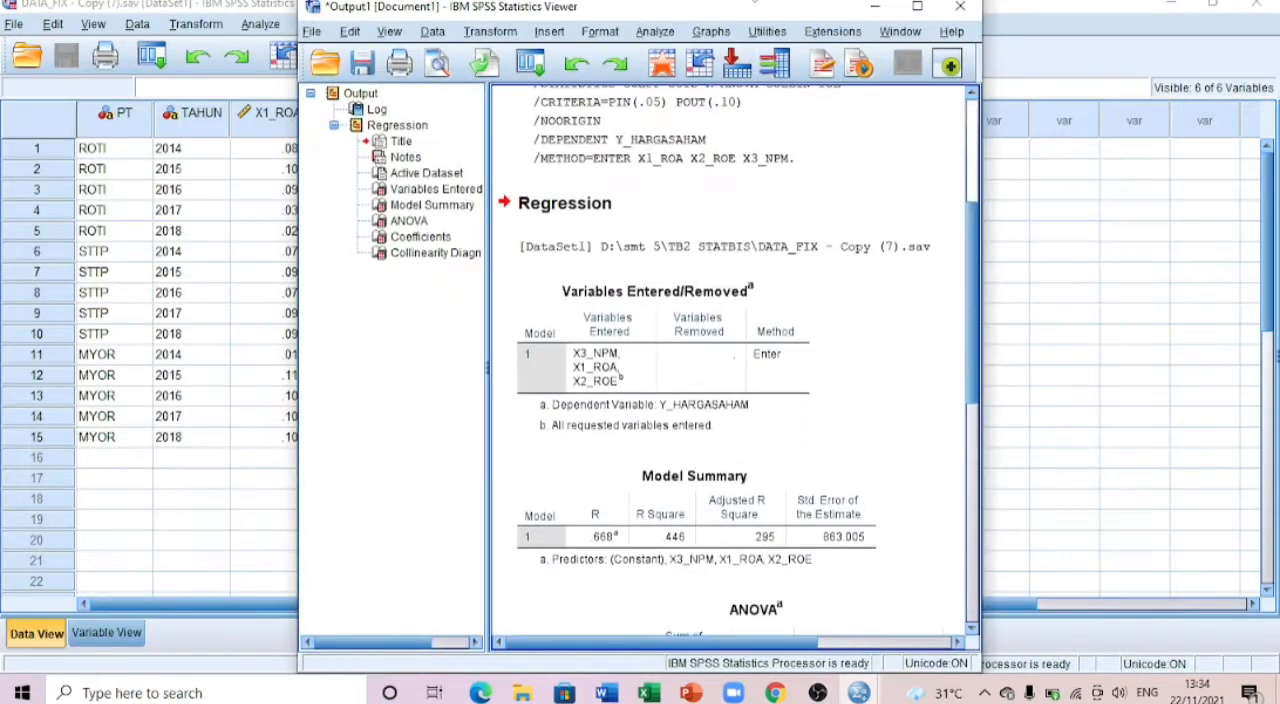
pyautogui.moveTo(745, 13); pyautogui.dragTo(466, 13)
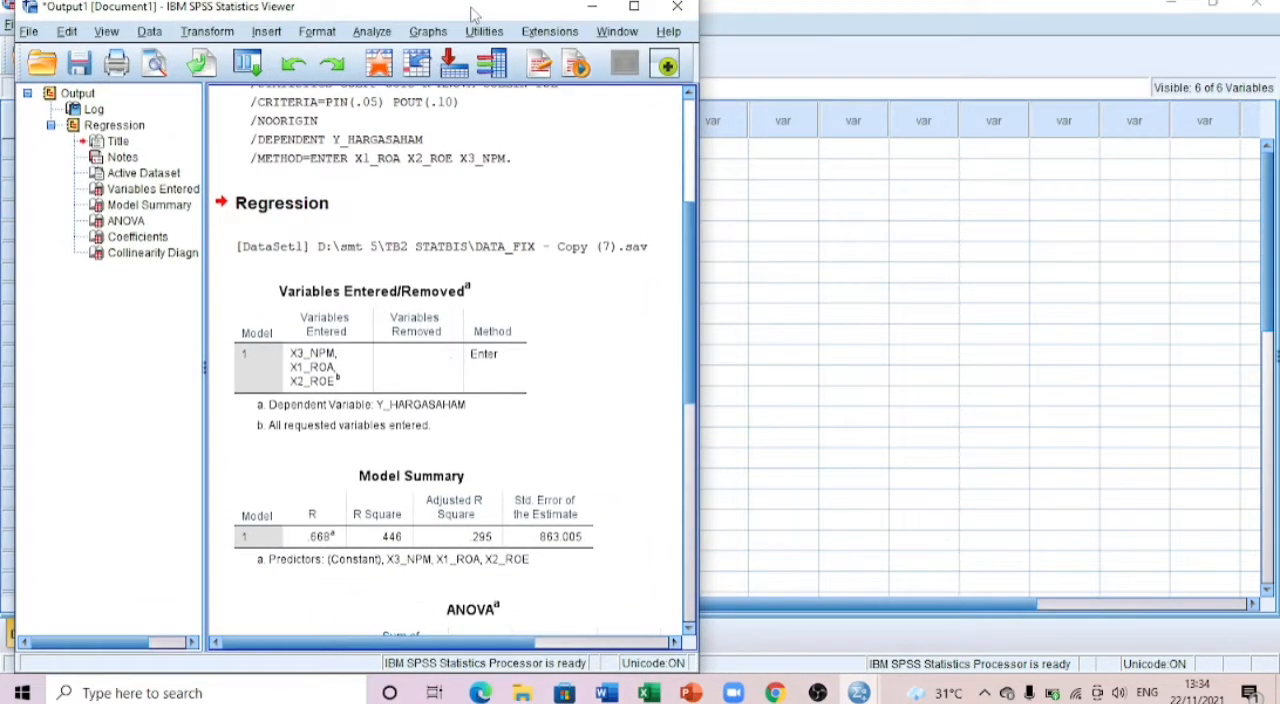
pyautogui.scroll(-6, 467, 282)
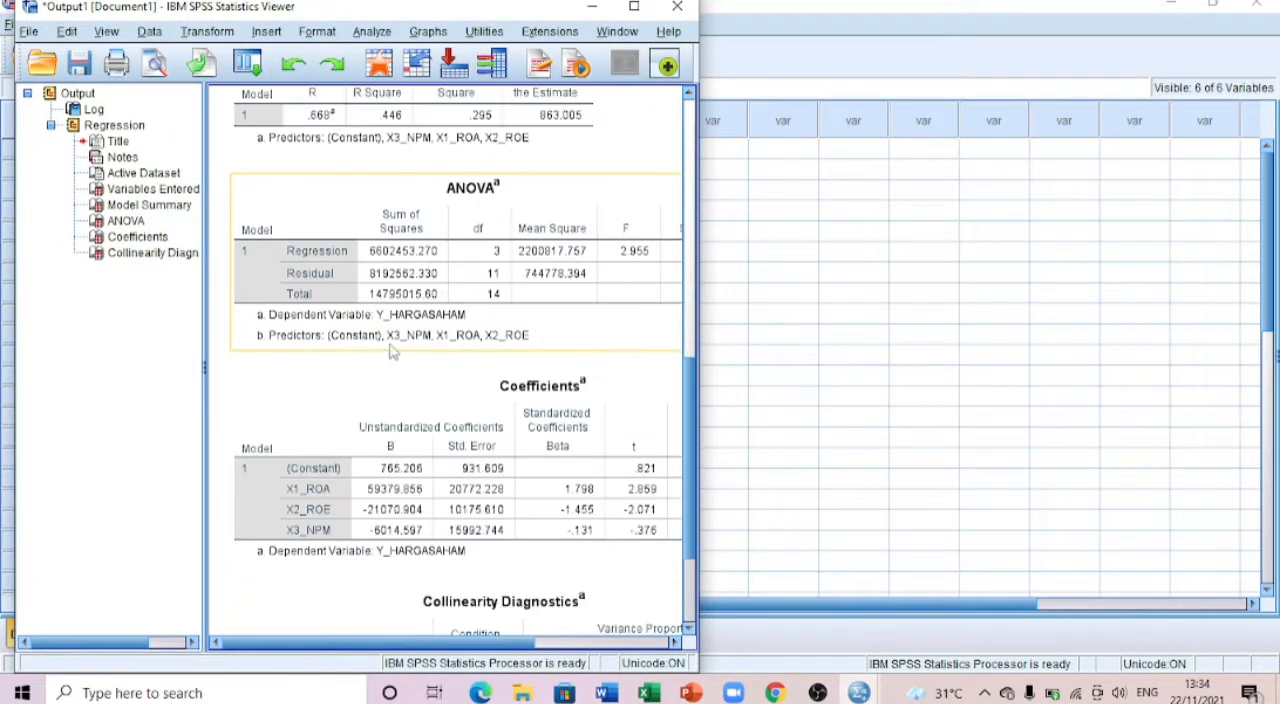
pyautogui.moveTo(699, 230); pyautogui.dragTo(764, 207)
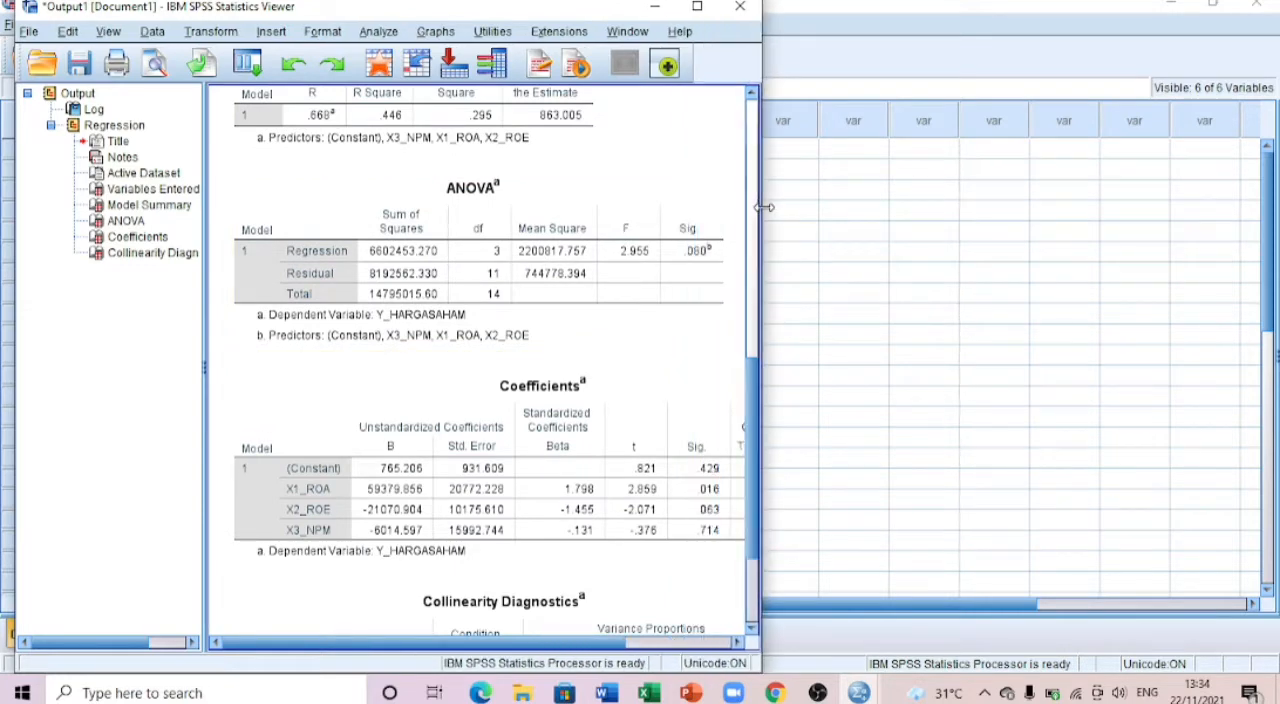
pyautogui.scroll(-2, 480, 300)
pyautogui.scroll(2, 480, 300)
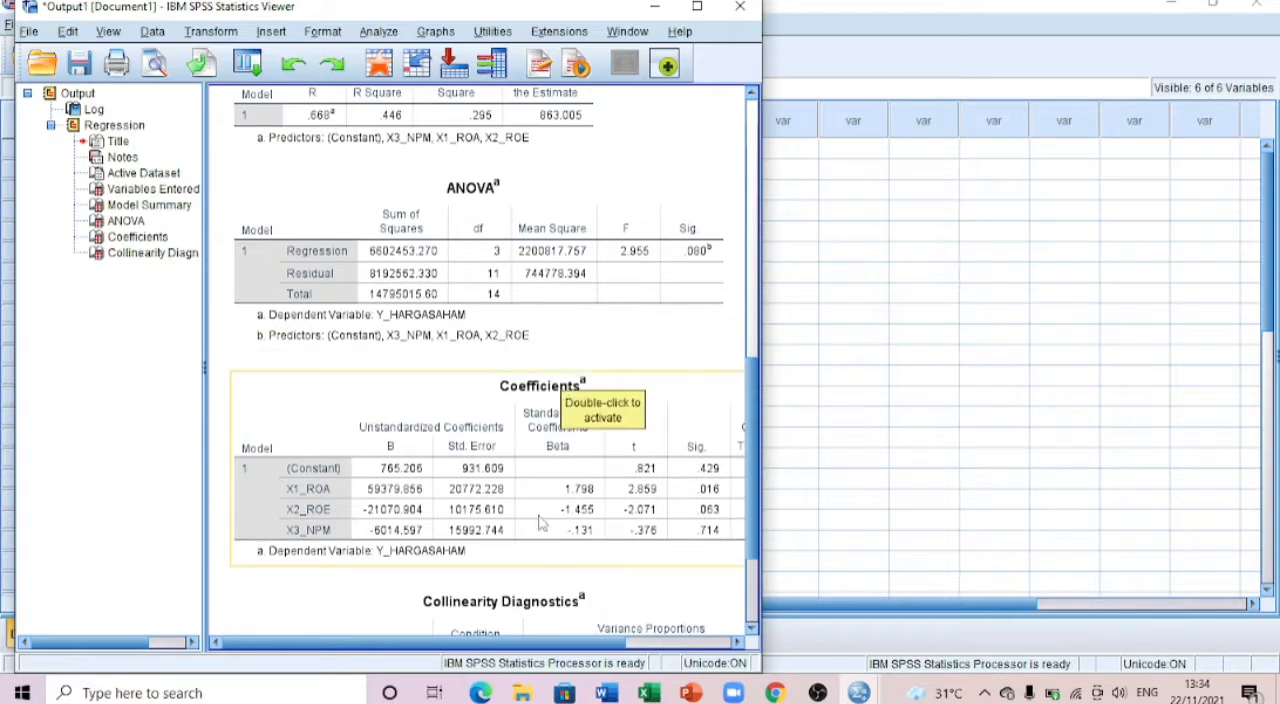
pyautogui.moveTo(453, 643)
pyautogui.mouseDown()
pyautogui.moveTo(547, 628)
pyautogui.moveTo(467, 655)
pyautogui.moveTo(476, 650)
pyautogui.mouseUp()
# Step: Switch to the QUIZ 12 document in Word and read the multicollinearity Coefficients table and its tolerance interpretation for X1 to X3
pyautogui.click(606, 692)
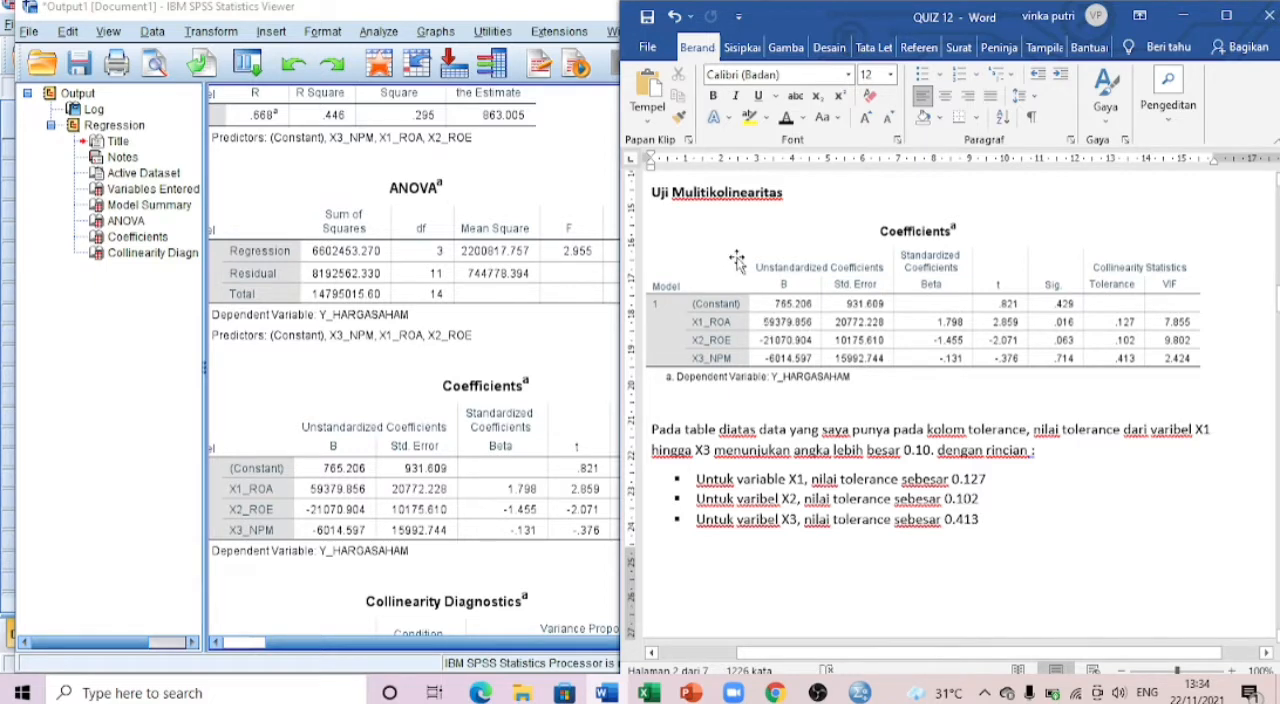
pyautogui.scroll(1, 837, 283)
pyautogui.scroll(1, 837, 283)
pyautogui.scroll(-2, 837, 283)
pyautogui.scroll(-1, 843, 512)
pyautogui.scroll(-4, 843, 512)
pyautogui.scroll(5, 843, 505)
pyautogui.scroll(1, 837, 335)
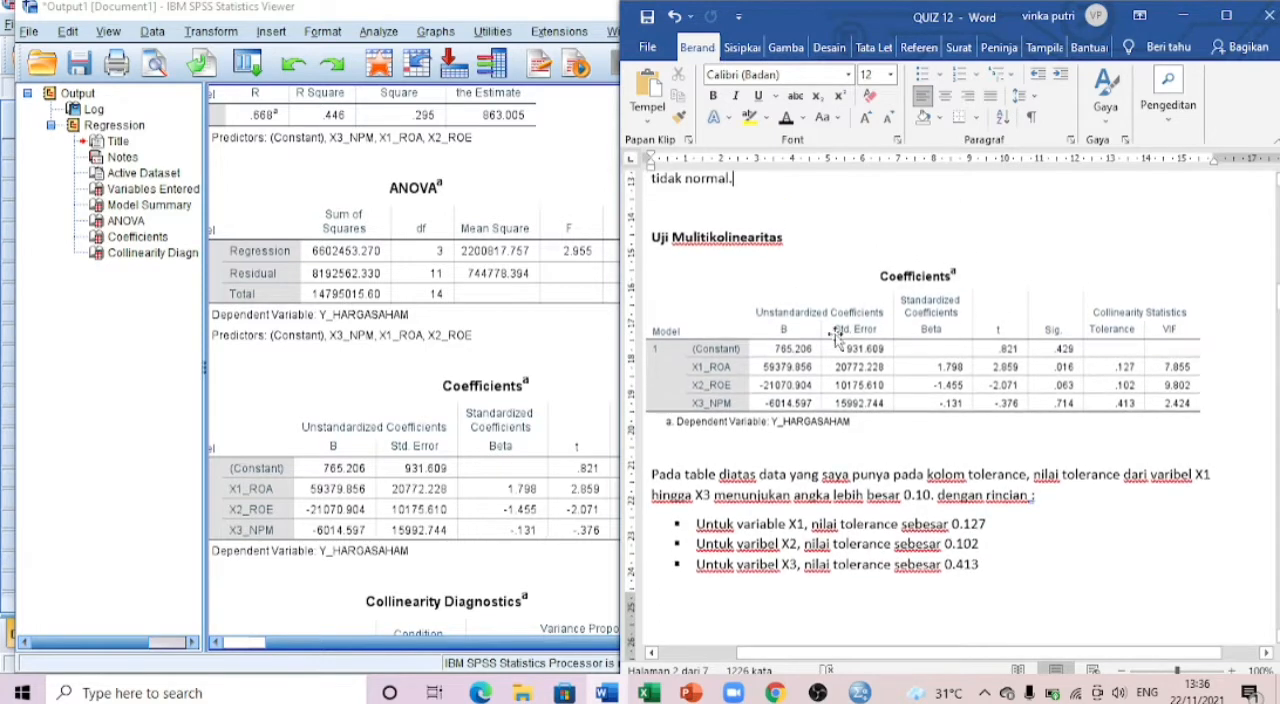
pyautogui.scroll(-1, 838, 337)
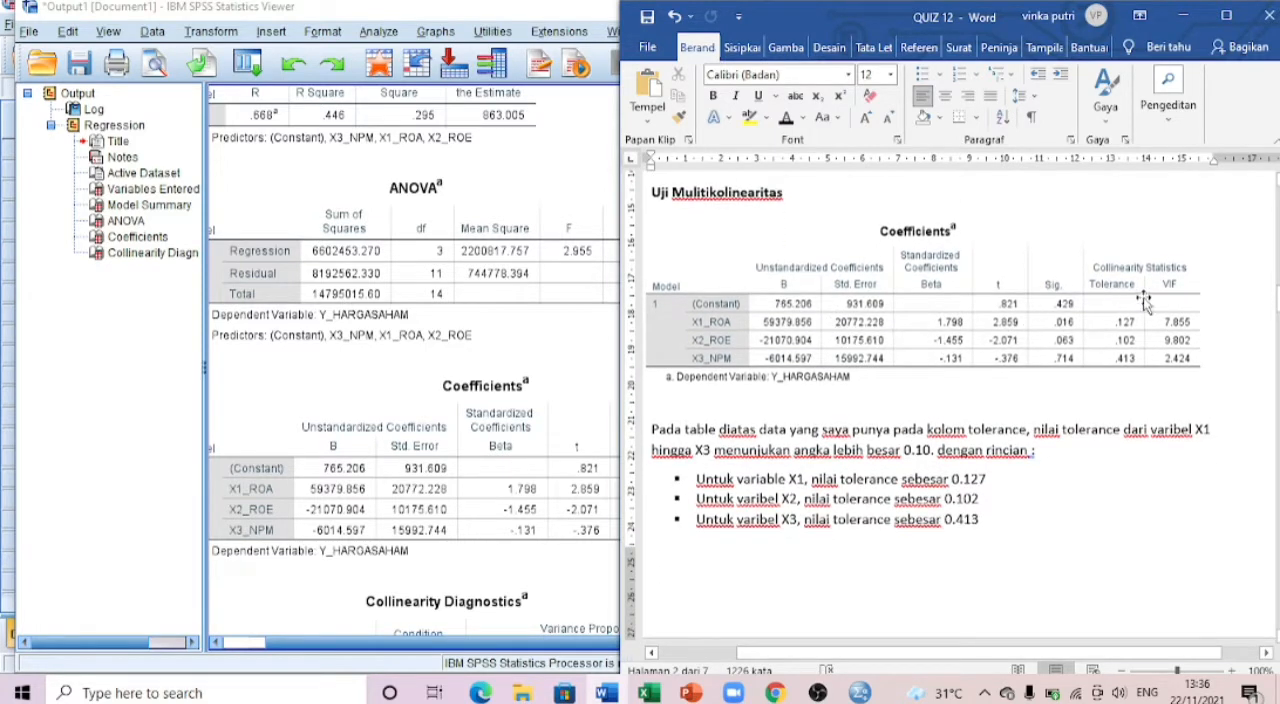
pyautogui.scroll(-3, 1143, 318)
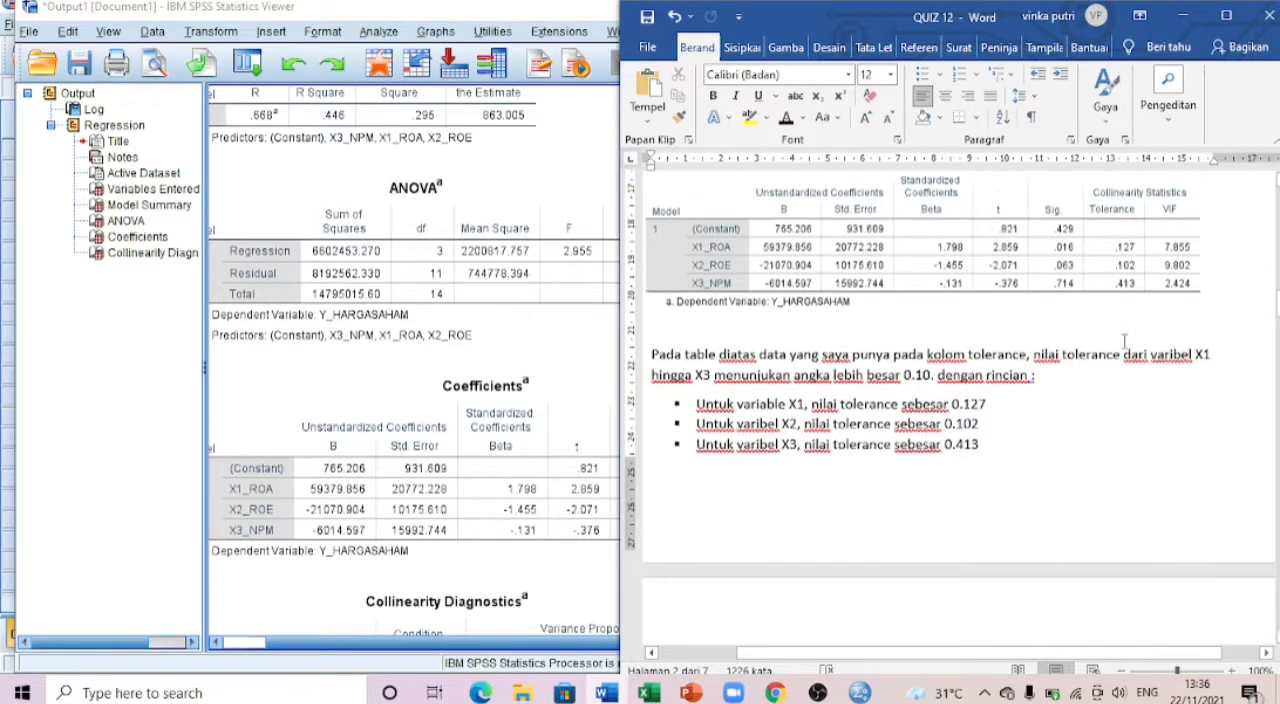
# Step: Read the VIF interpretation for X1 to X3 and the multicollinearity conclusion in the QUIZ 12 document
pyautogui.scroll(-2, 787, 403)
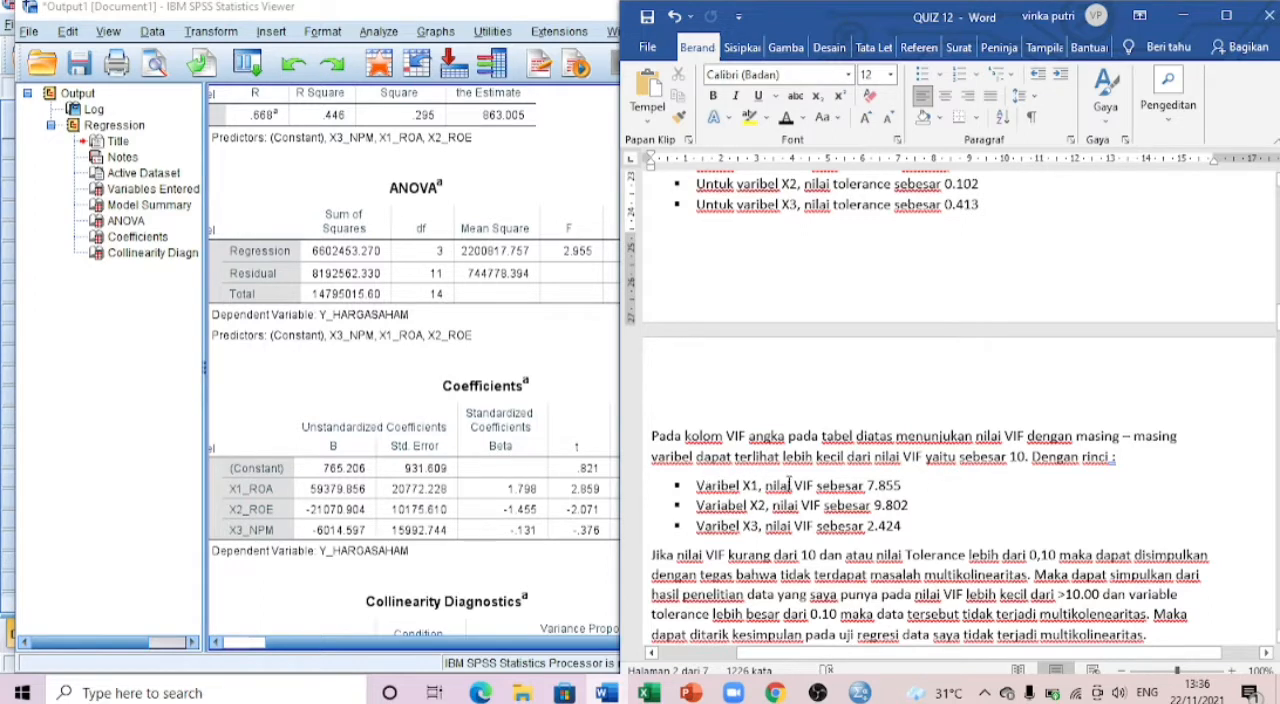
pyautogui.scroll(-1, 801, 485)
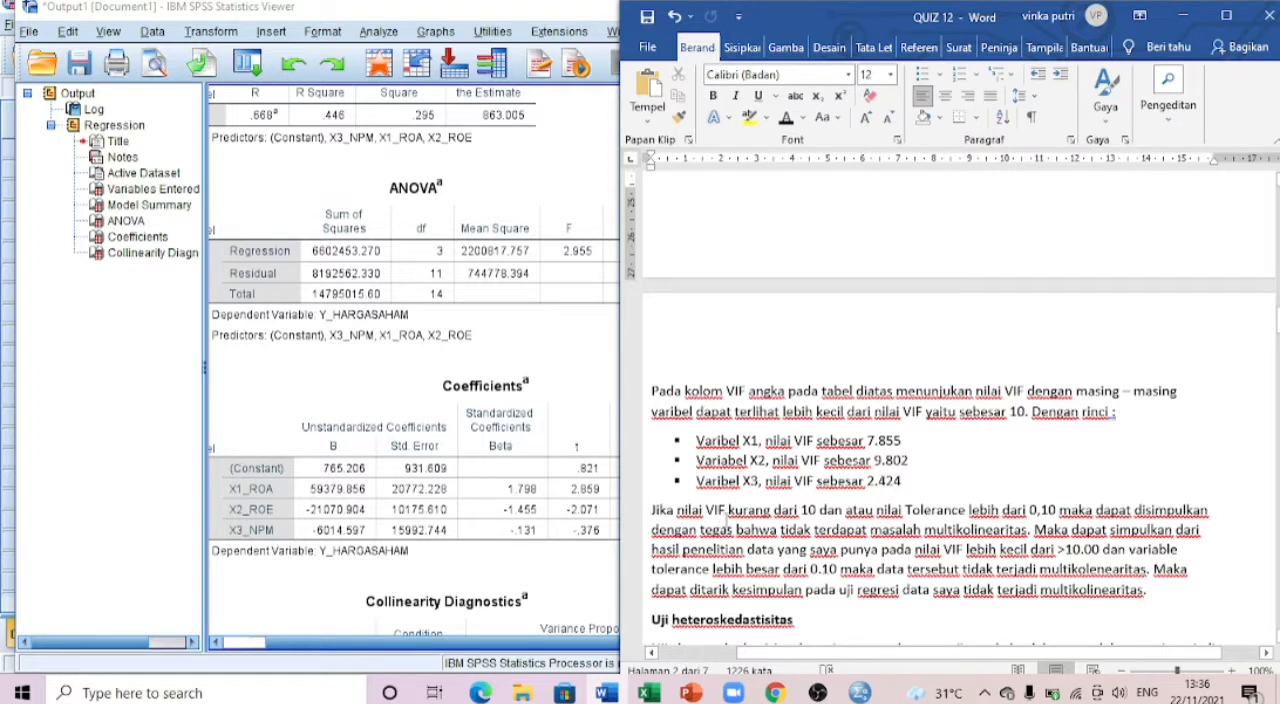
pyautogui.scroll(-1, 771, 484)
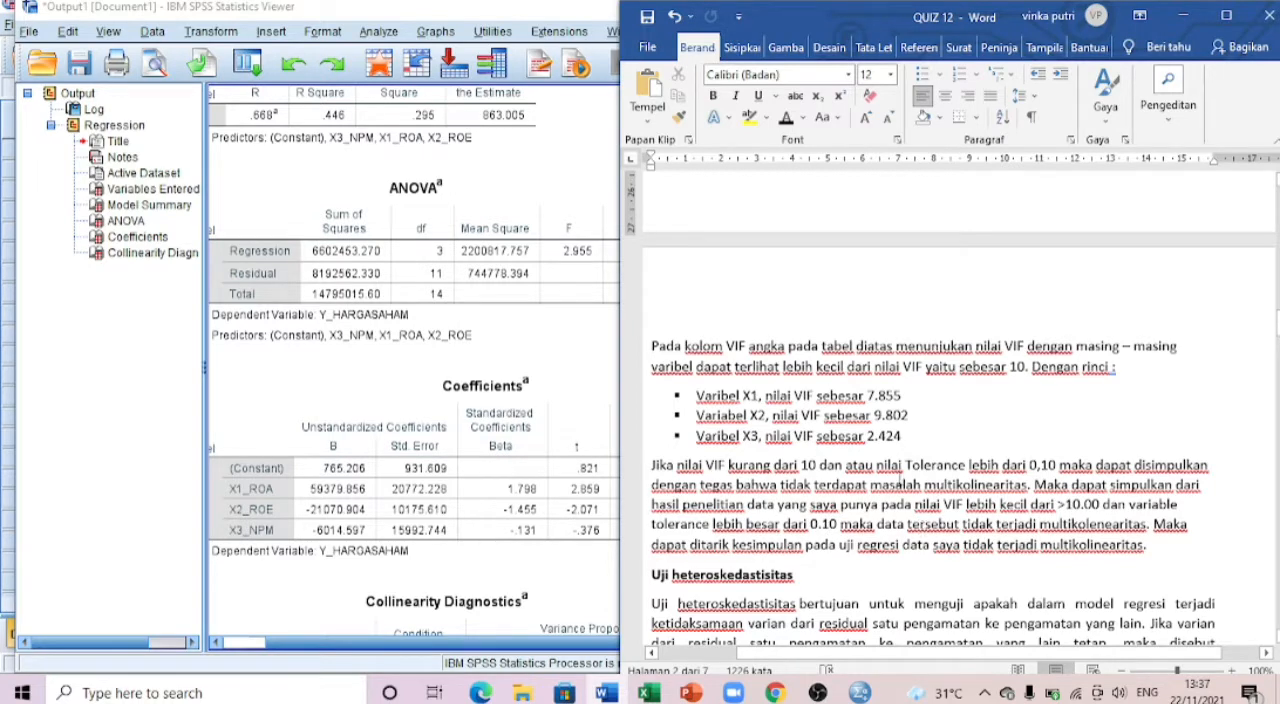
pyautogui.scroll(-1, 872, 498)
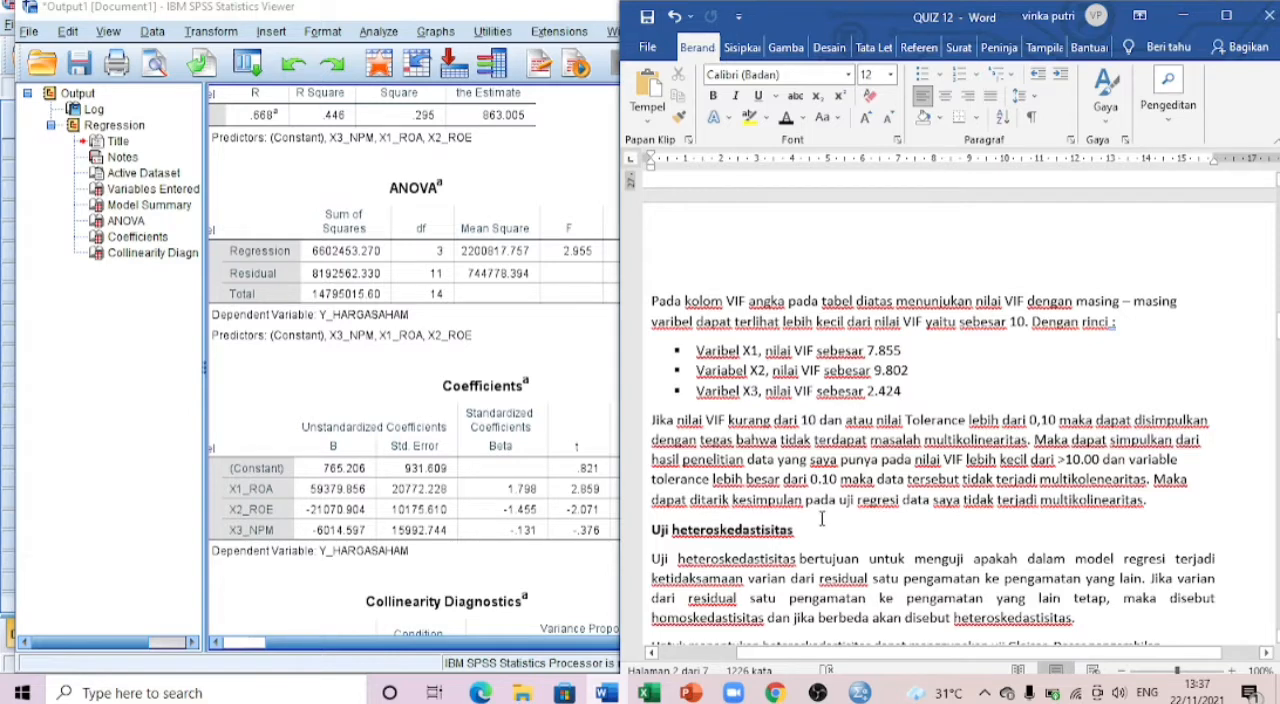
pyautogui.scroll(3, 824, 512)
pyautogui.scroll(-1, 824, 504)
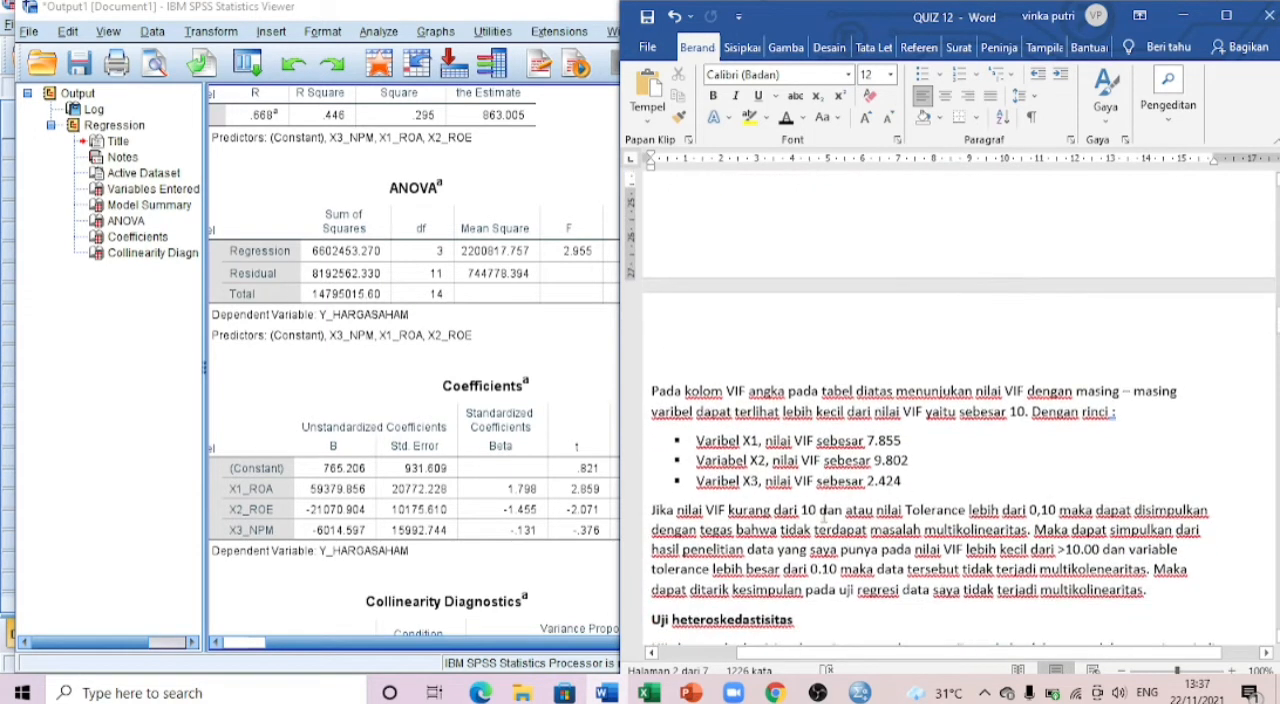
pyautogui.scroll(1, 824, 512)
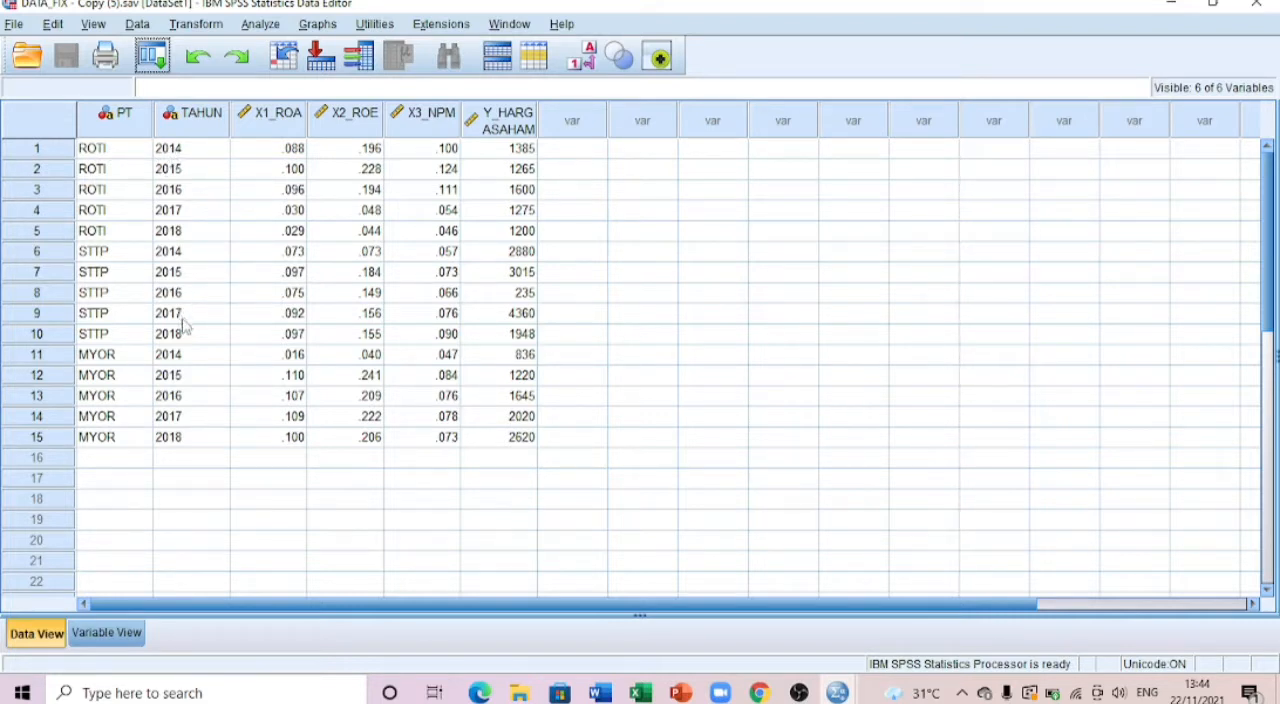
# Step: Set up a linear regression with Y_HARGASAHAM as the dependent variable and X1_ROA, X2_ROE and X3_NPM as independents
pyautogui.click(108, 630)
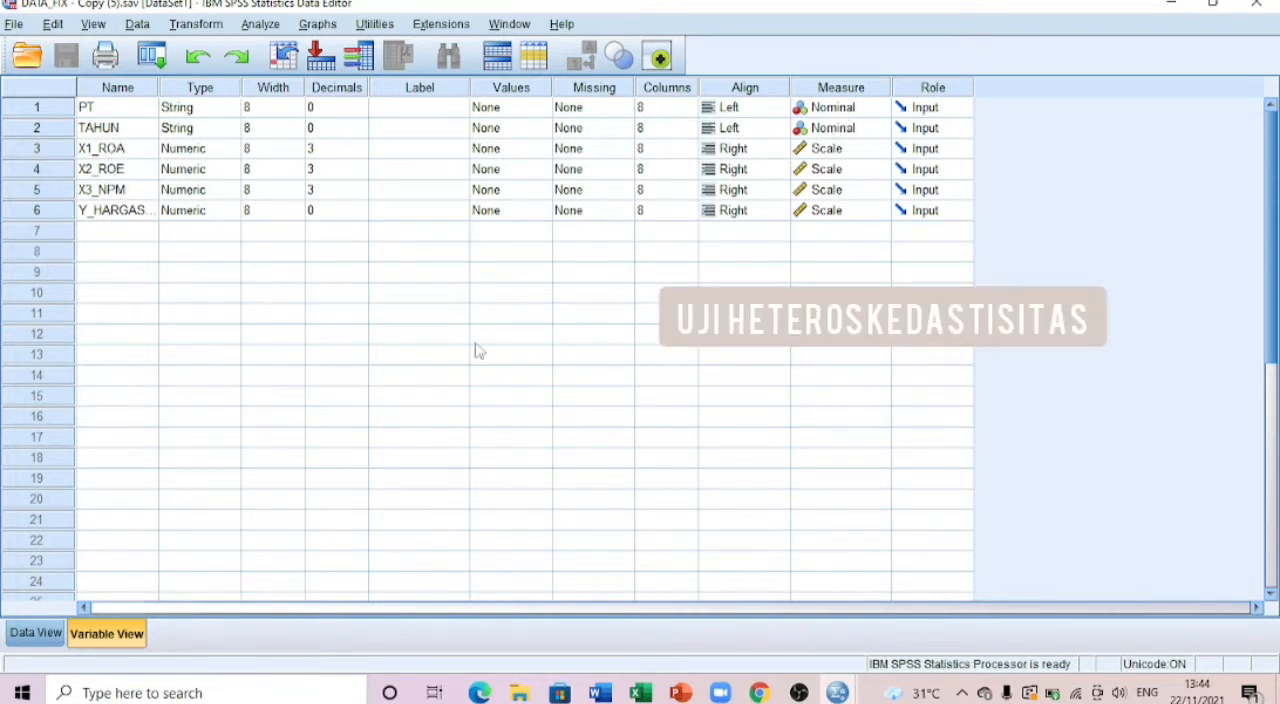
pyautogui.click(33, 632)
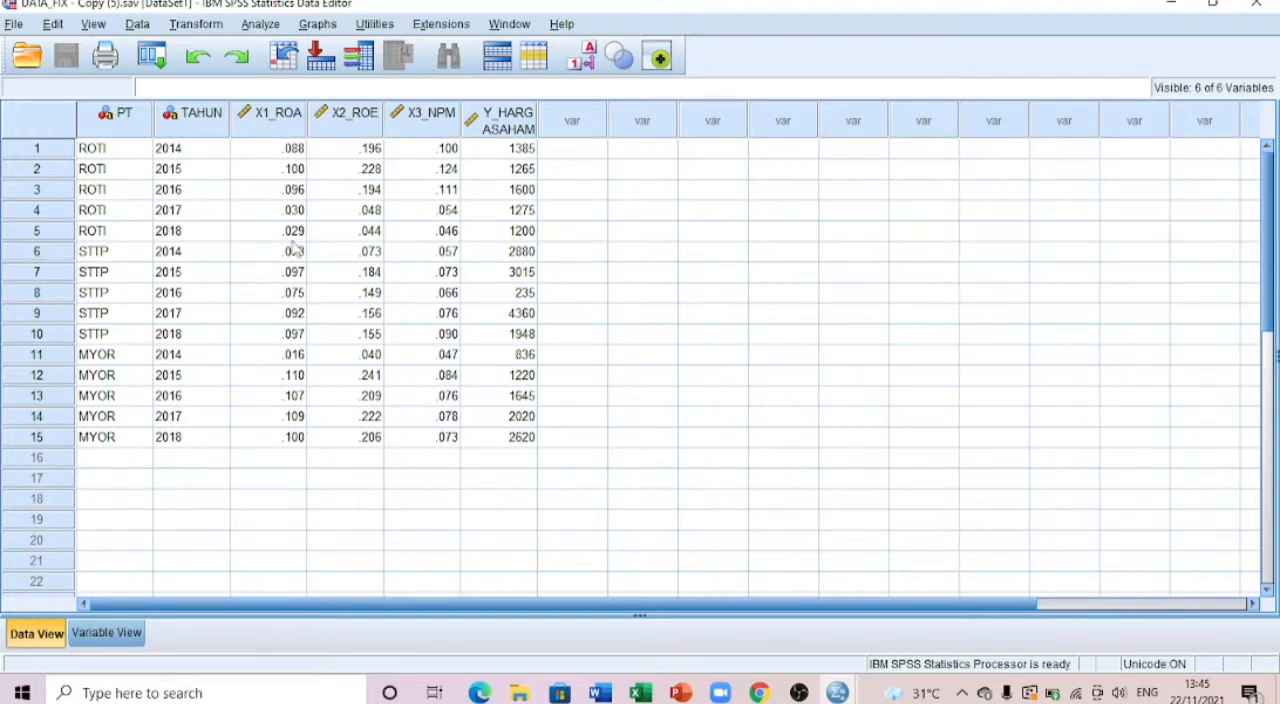
pyautogui.click(262, 24)
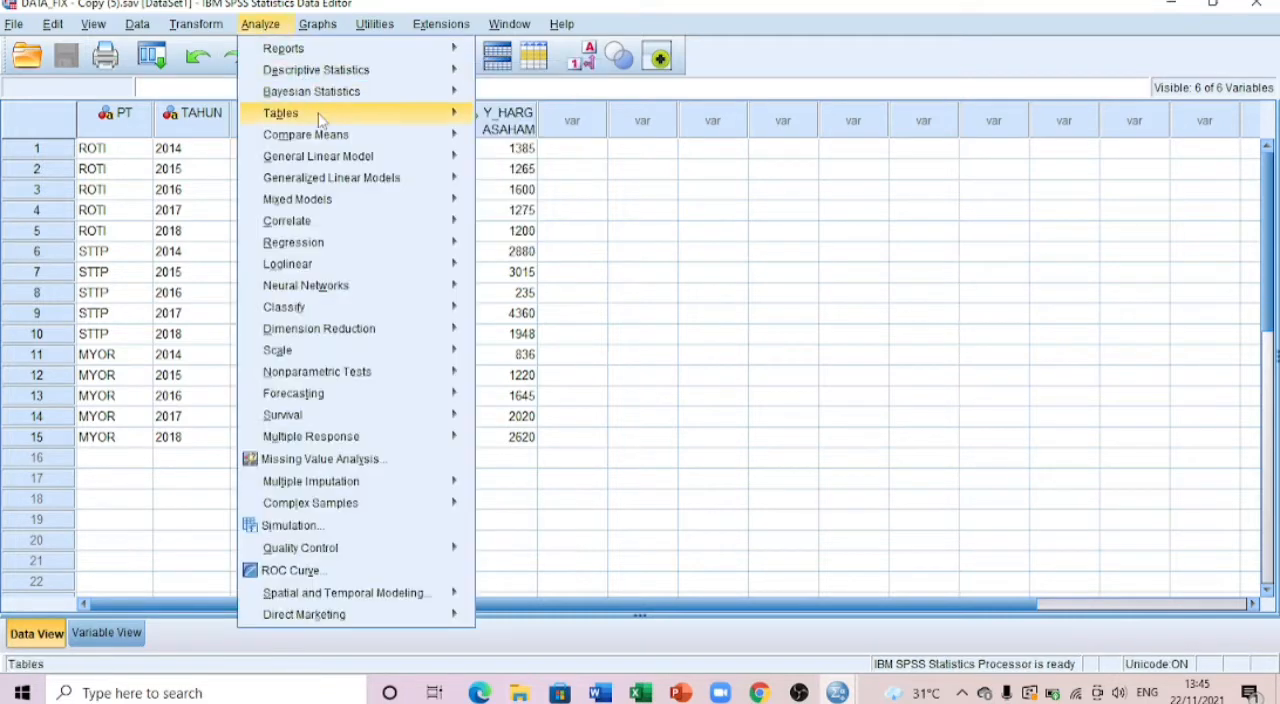
pyautogui.moveTo(455, 221)
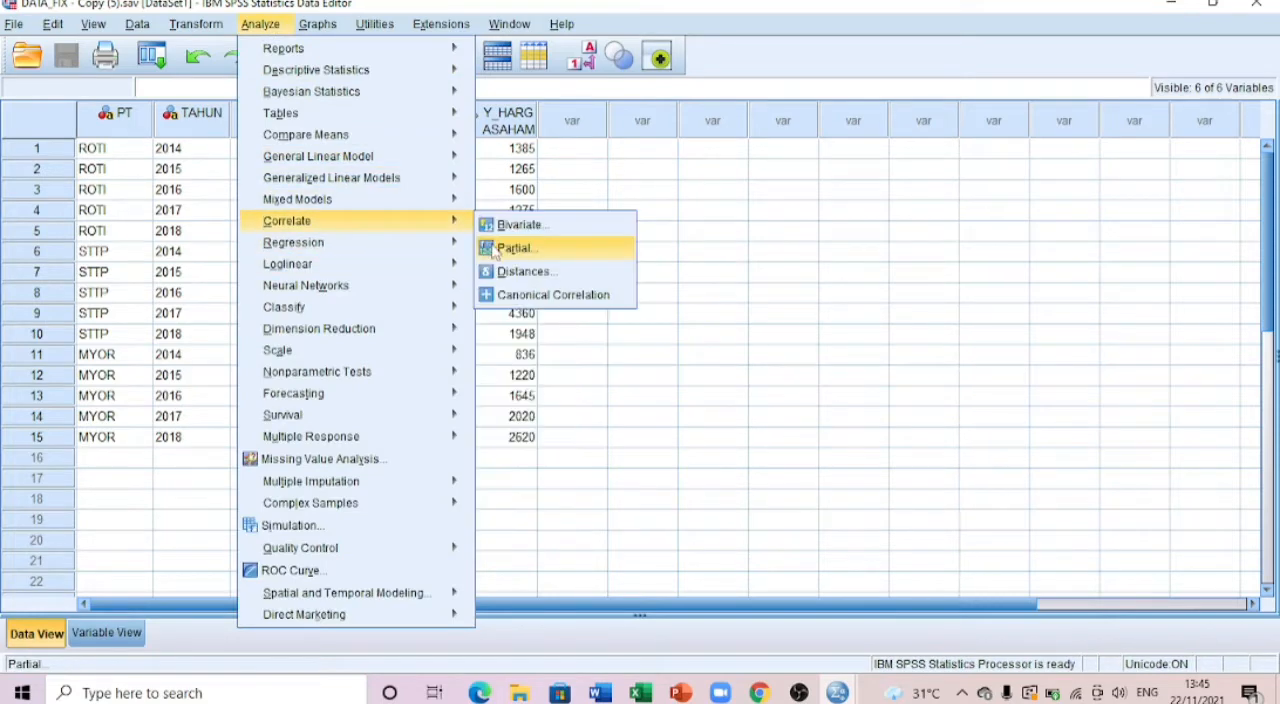
pyautogui.click(494, 270)
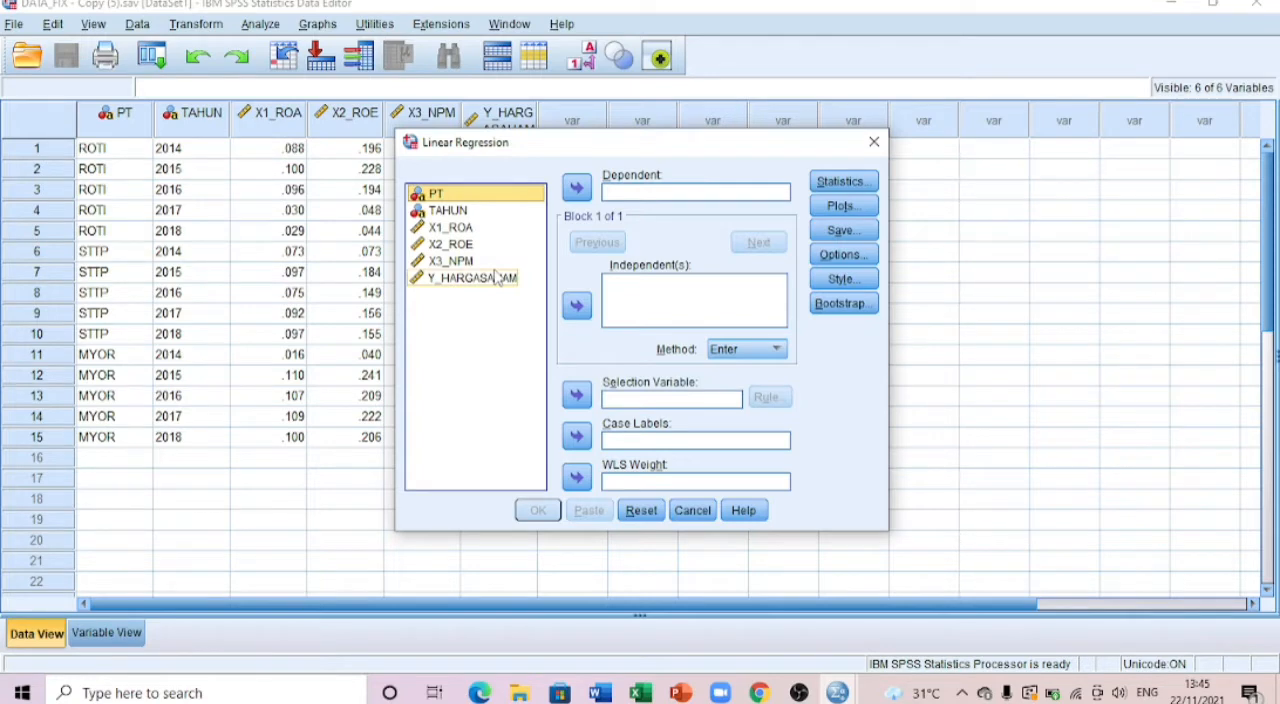
pyautogui.click(497, 279)
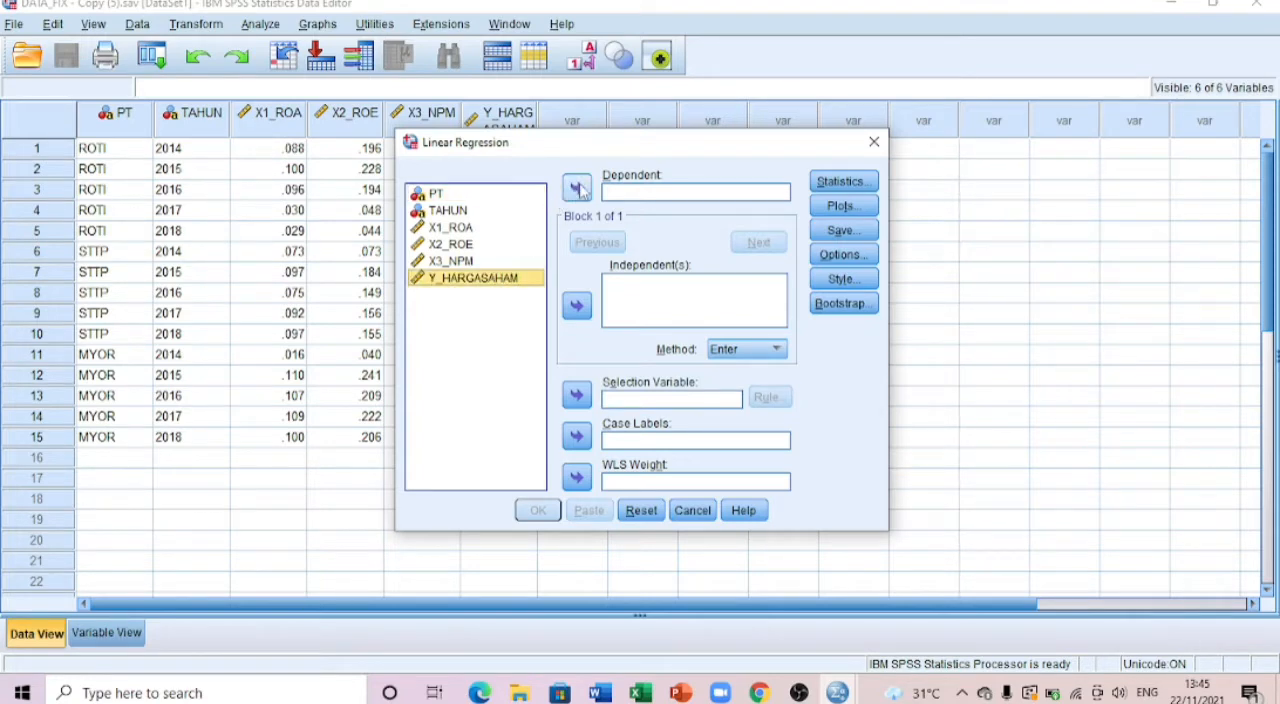
pyautogui.click(578, 190)
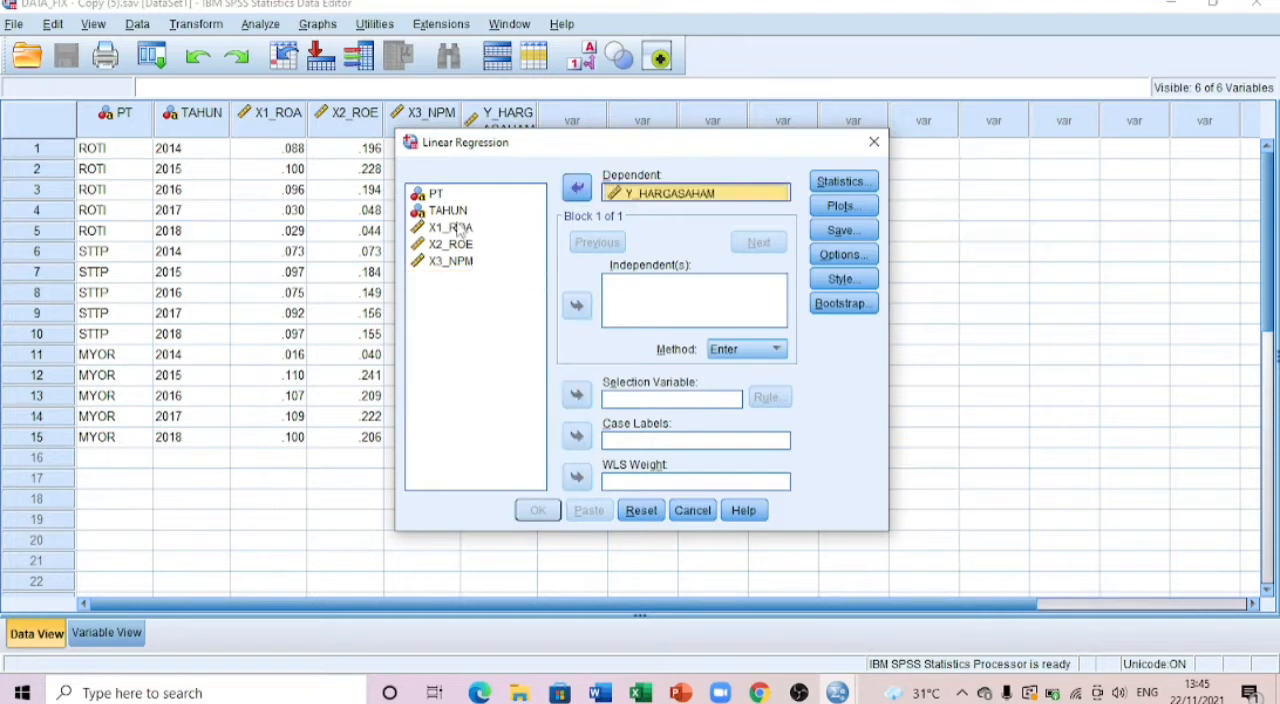
pyautogui.click(455, 229)
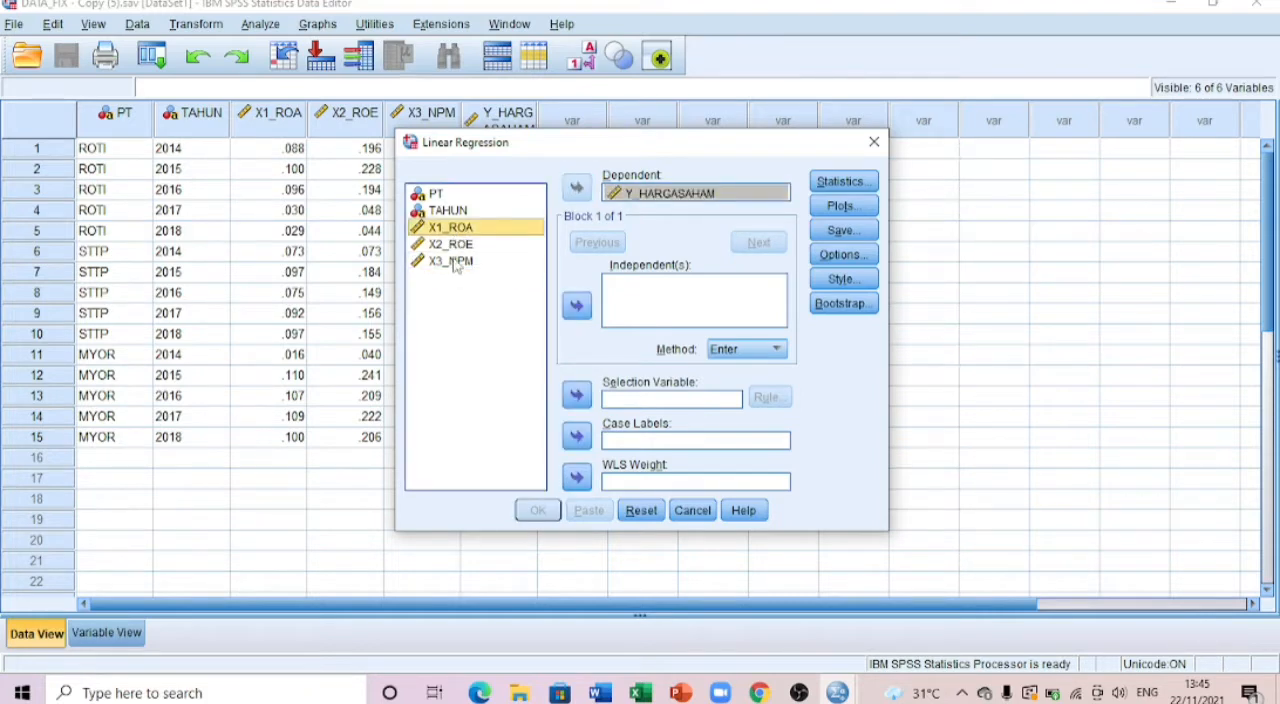
pyautogui.keyDown('shift'); pyautogui.click(457, 262); pyautogui.keyUp('shift')
pyautogui.click(576, 307)
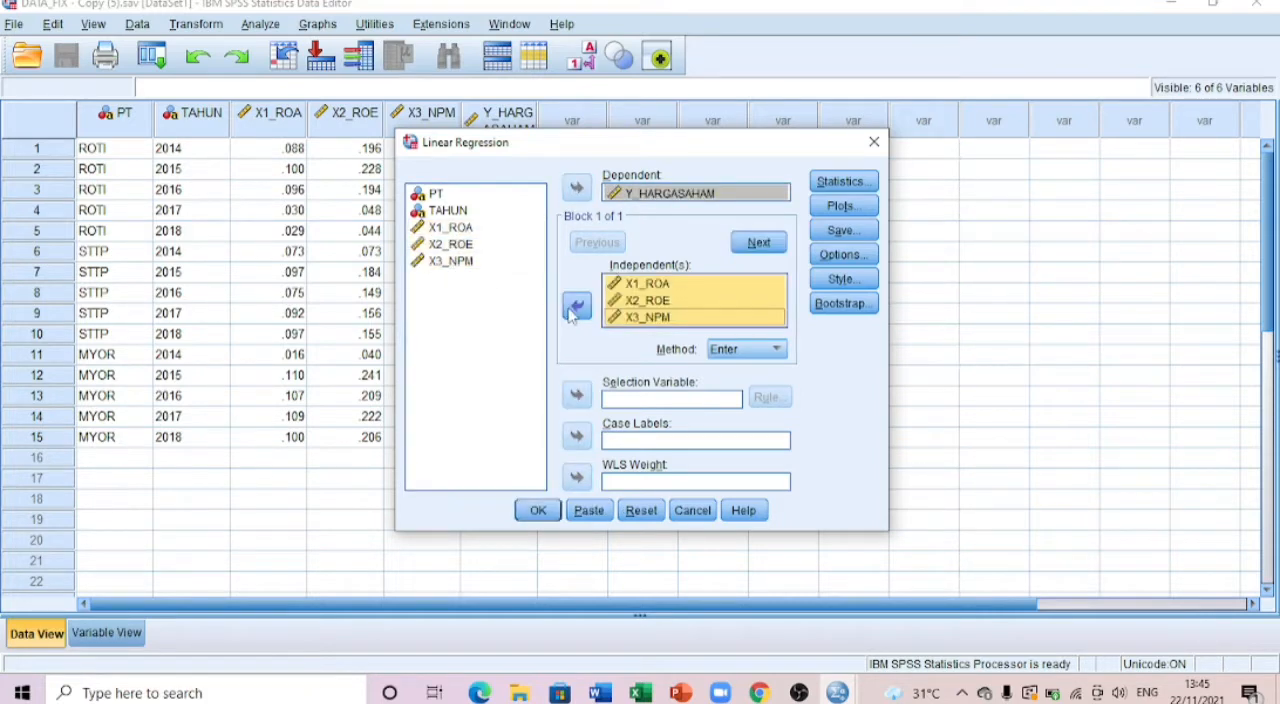
# Step: Add a residual scatterplot with *SRESID on Y and *ZPRED on X, plus a histogram and normal probability plot
pyautogui.click(840, 206)
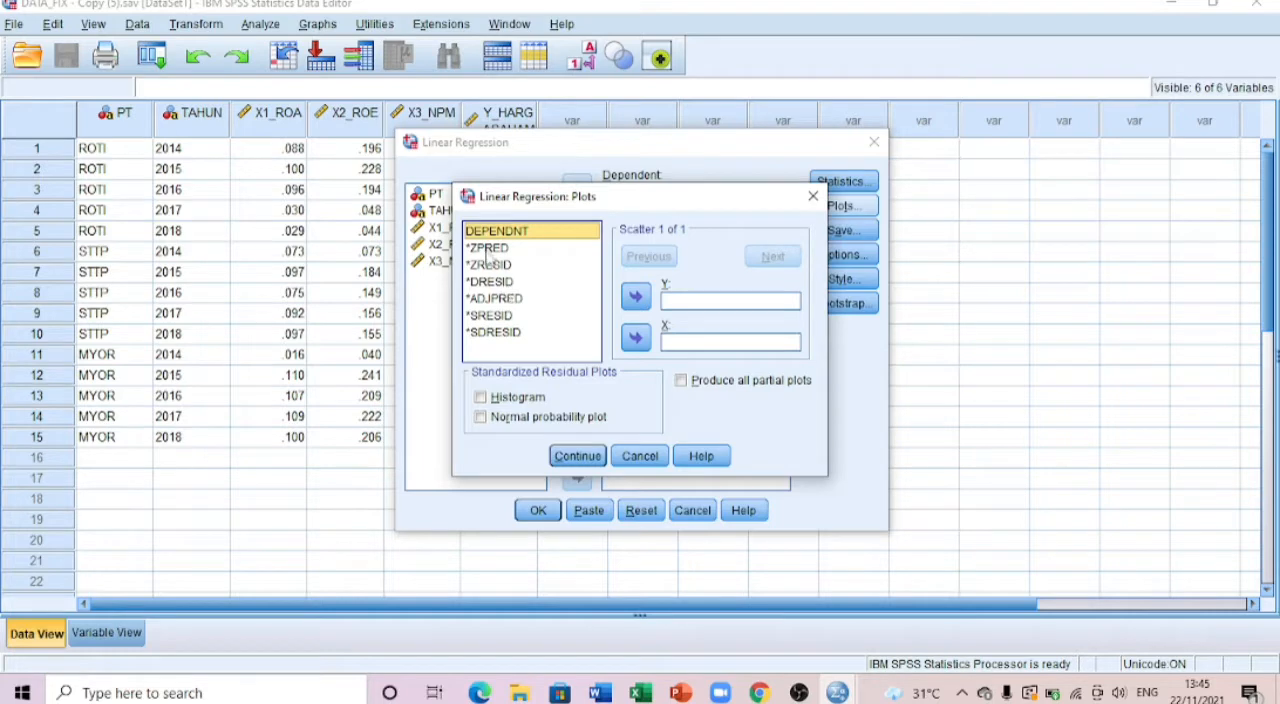
pyautogui.click(487, 249)
pyautogui.click(636, 337)
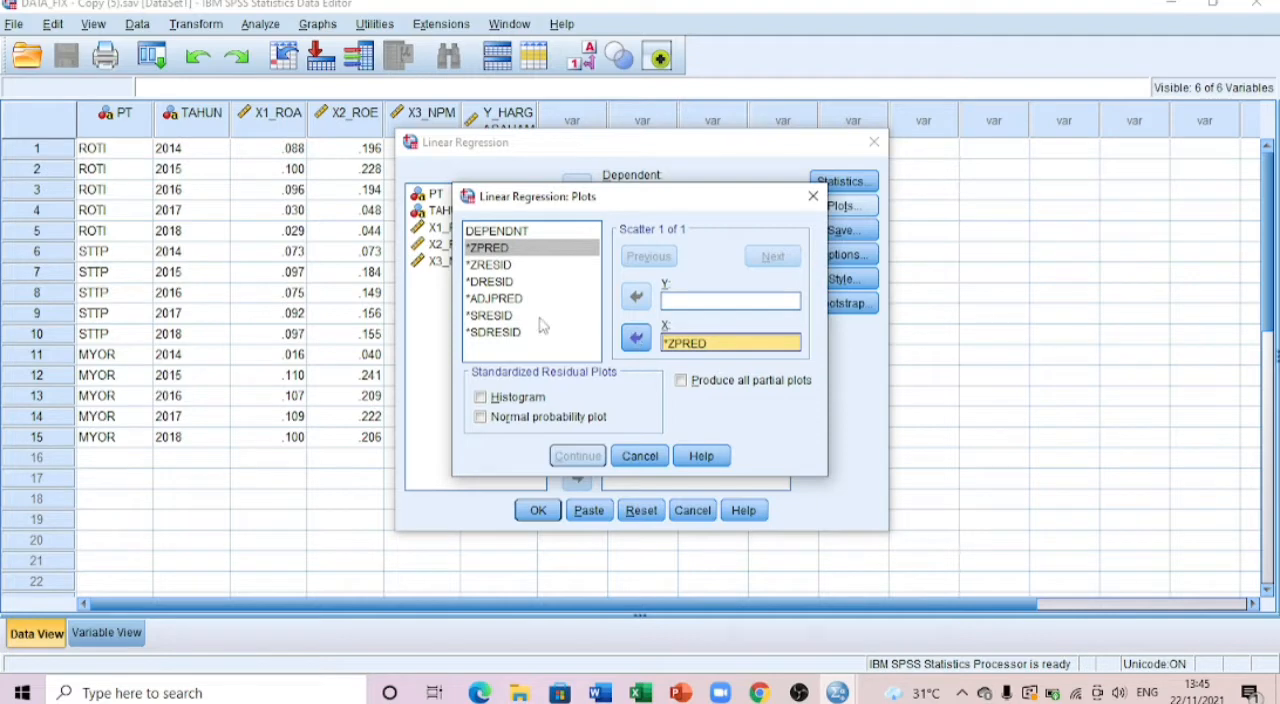
pyautogui.click(494, 318)
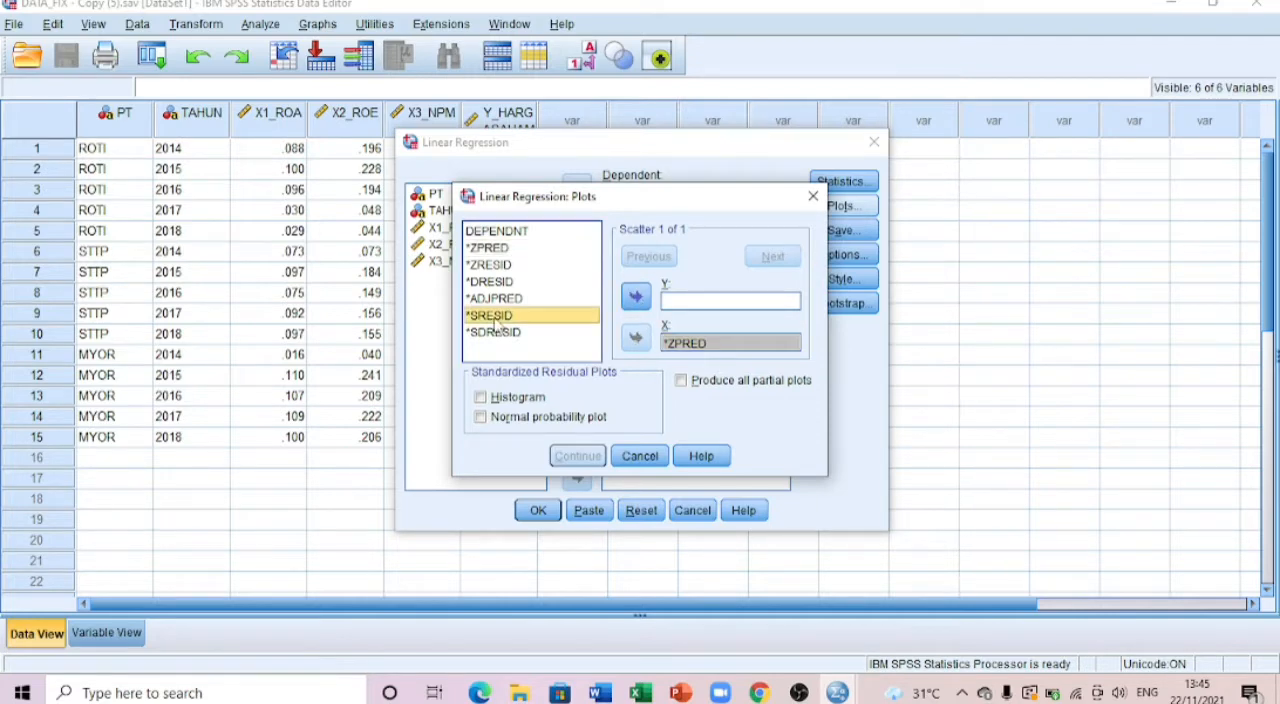
pyautogui.click(636, 297)
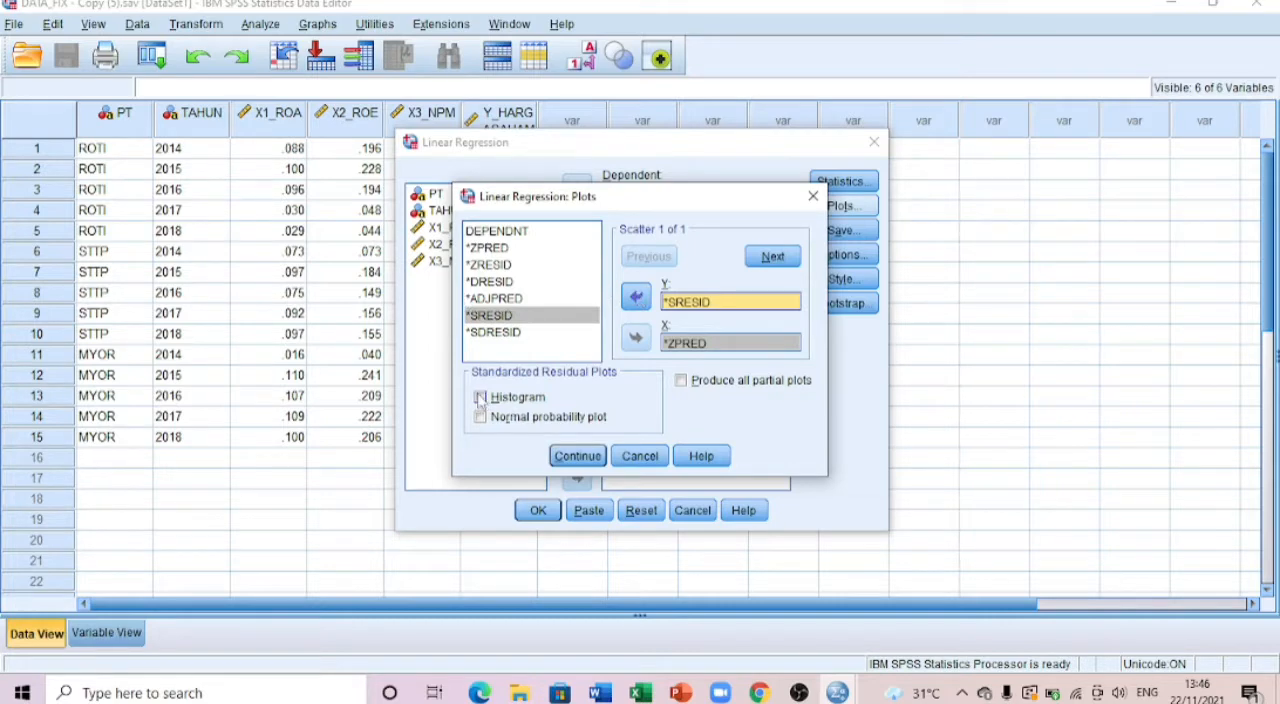
pyautogui.click(480, 397)
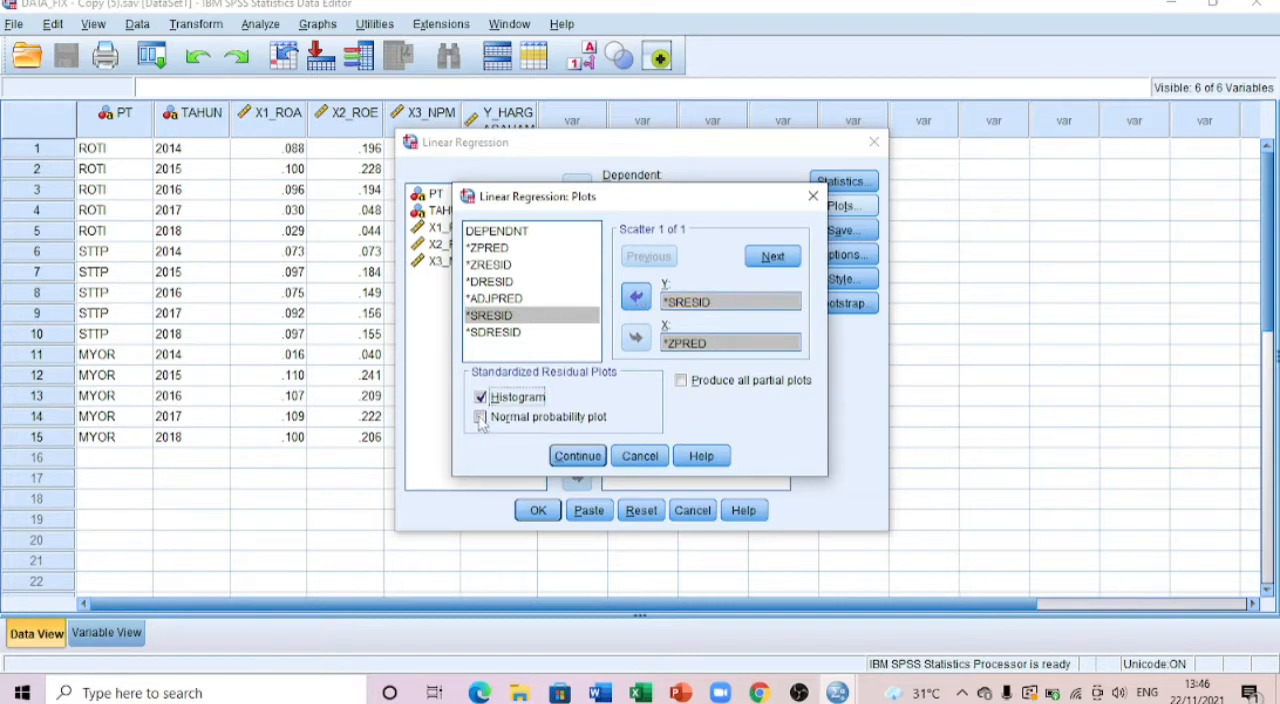
pyautogui.click(480, 418)
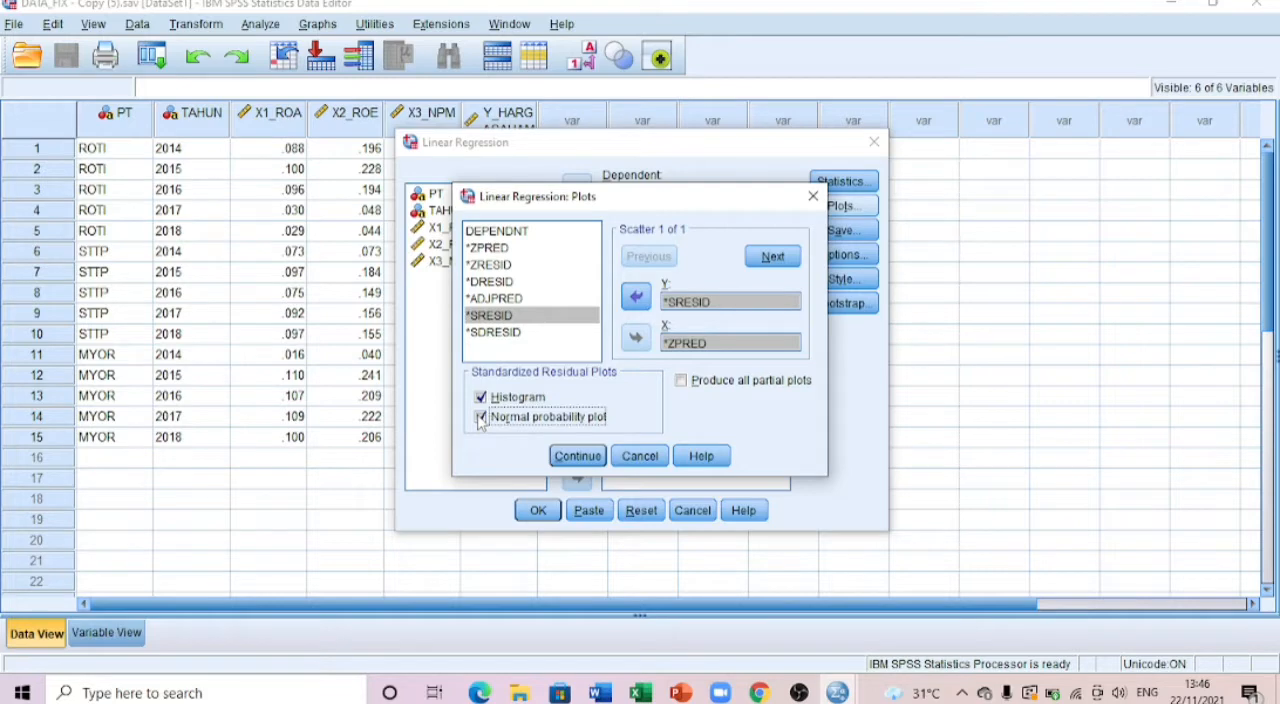
pyautogui.click(572, 457)
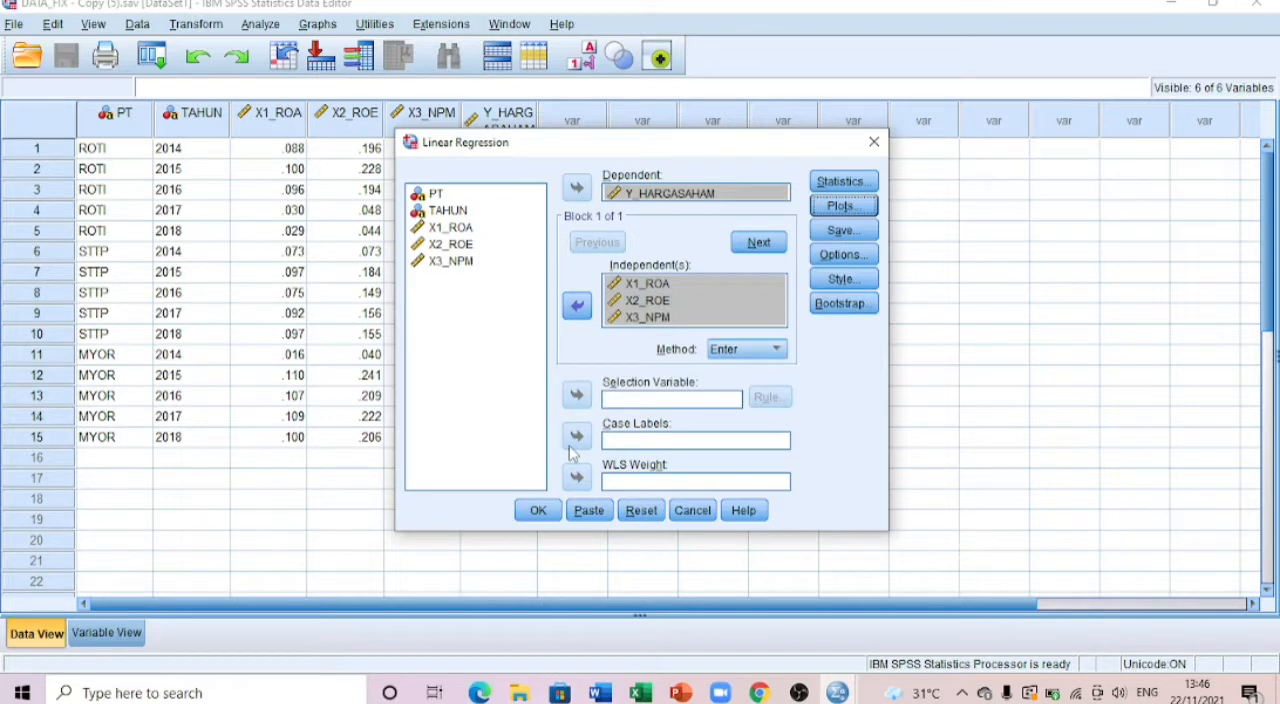
# Step: Save the unstandardized residuals as a new variable and run the regression
pyautogui.click(840, 230)
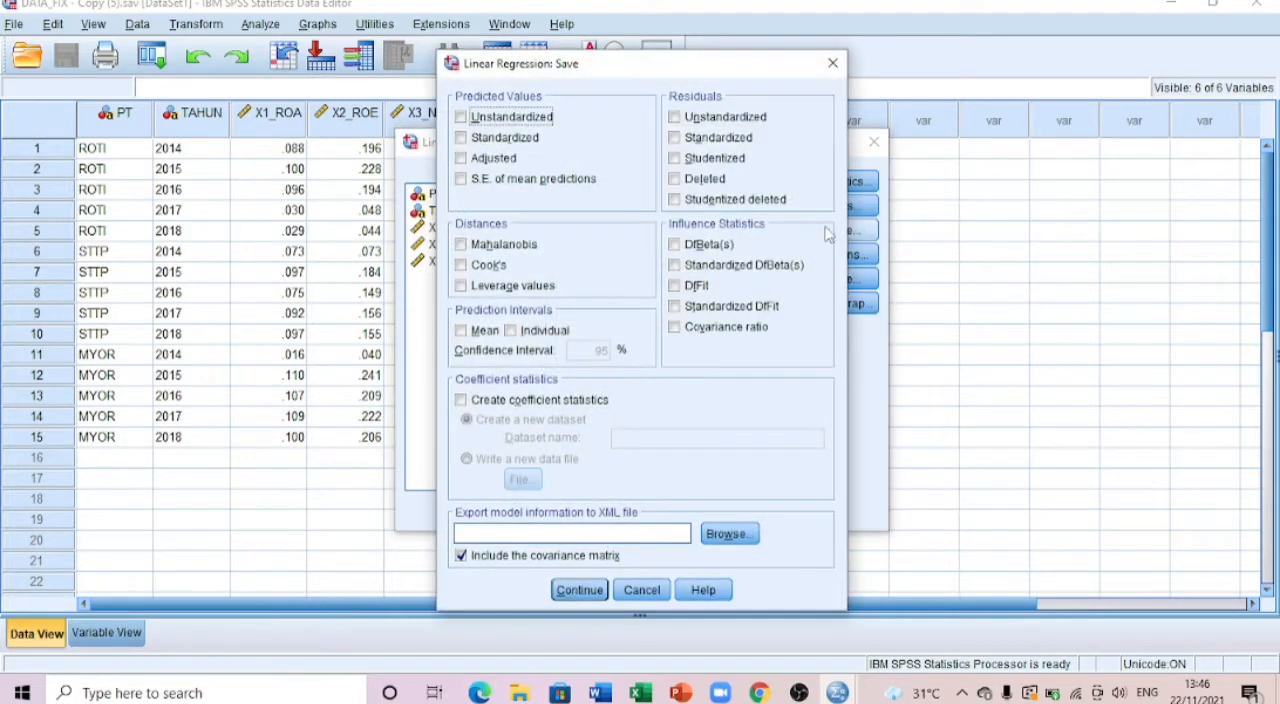
pyautogui.click(676, 117)
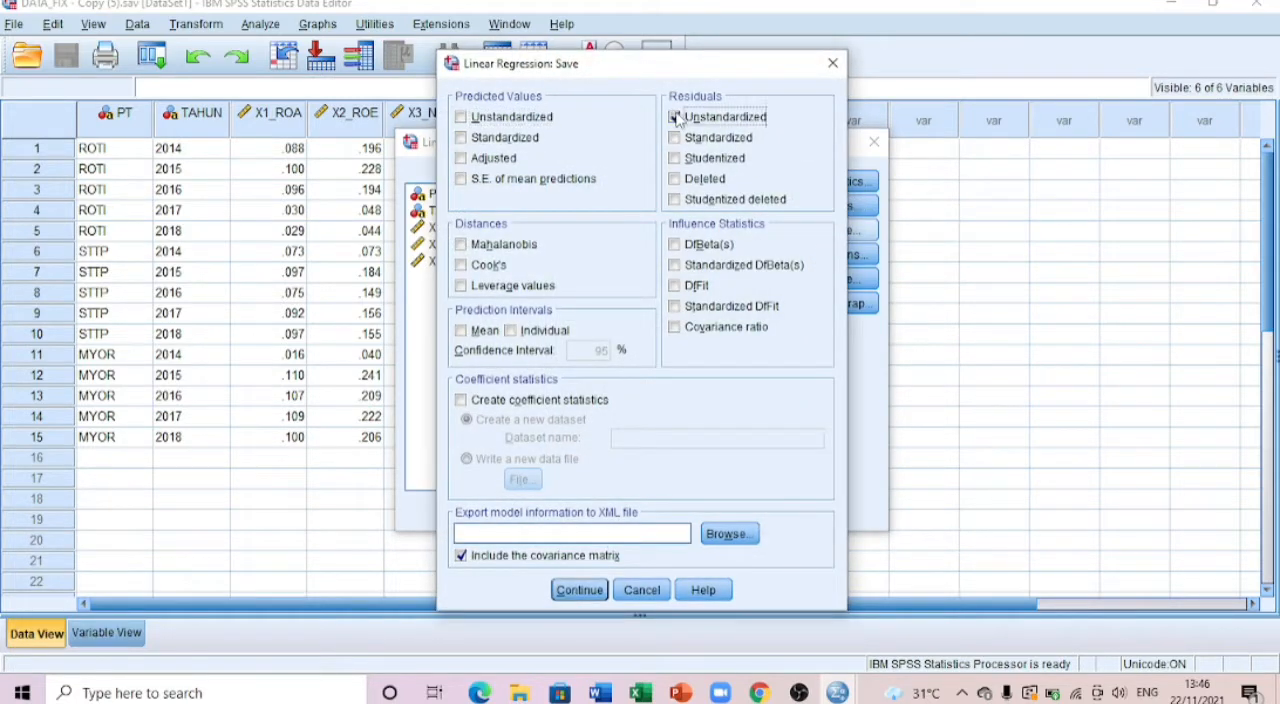
pyautogui.click(579, 590)
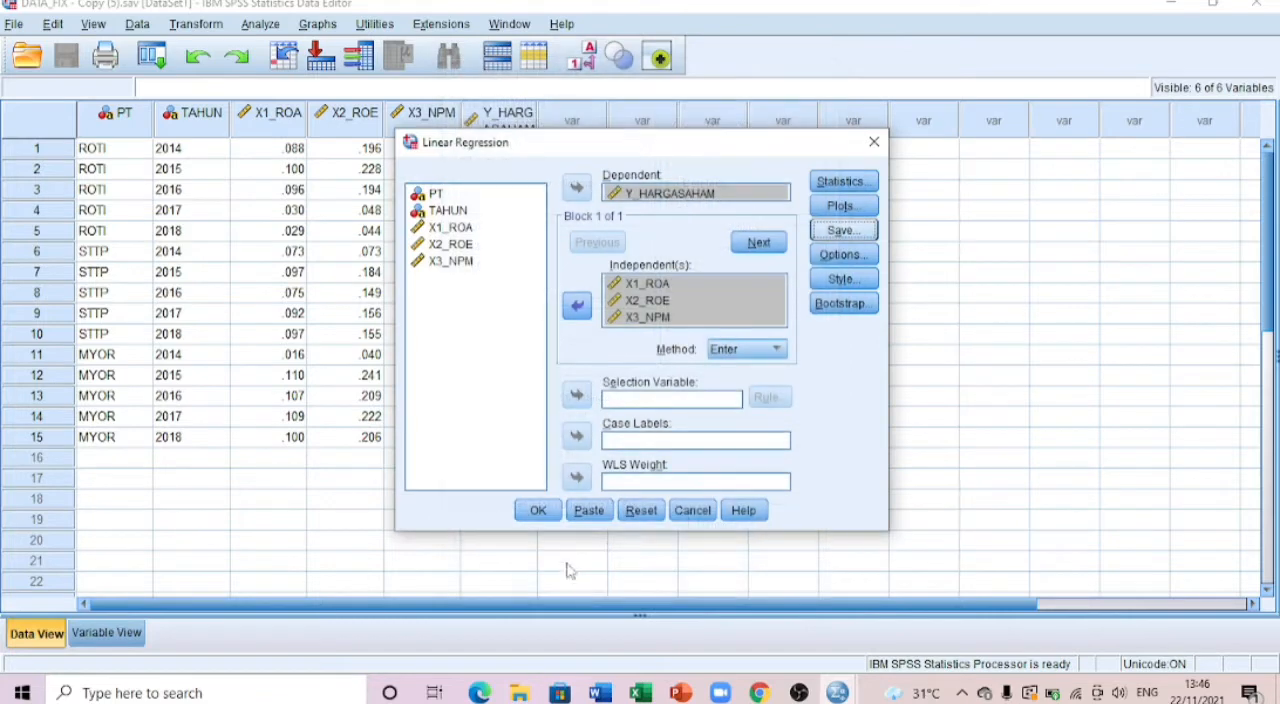
pyautogui.click(538, 510)
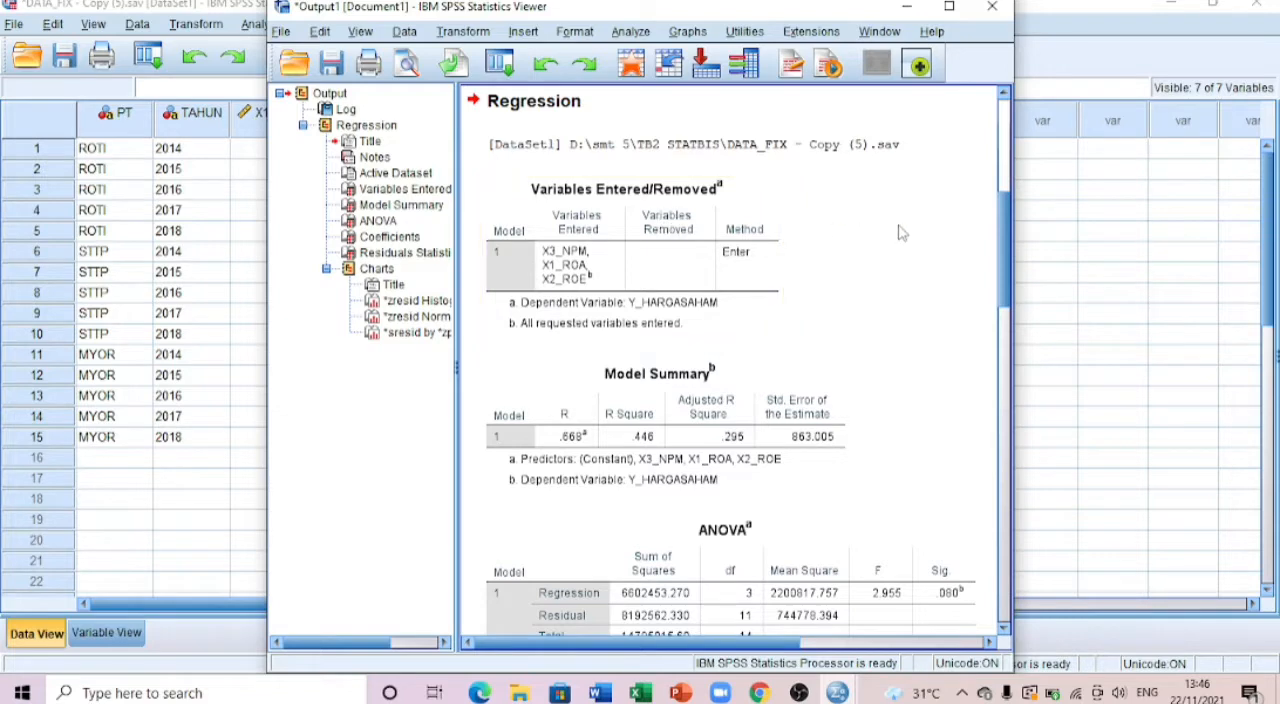
# Step: Return to the data and start computing a new variable with ABS_RES1 as the target name
pyautogui.click(1086, 216)
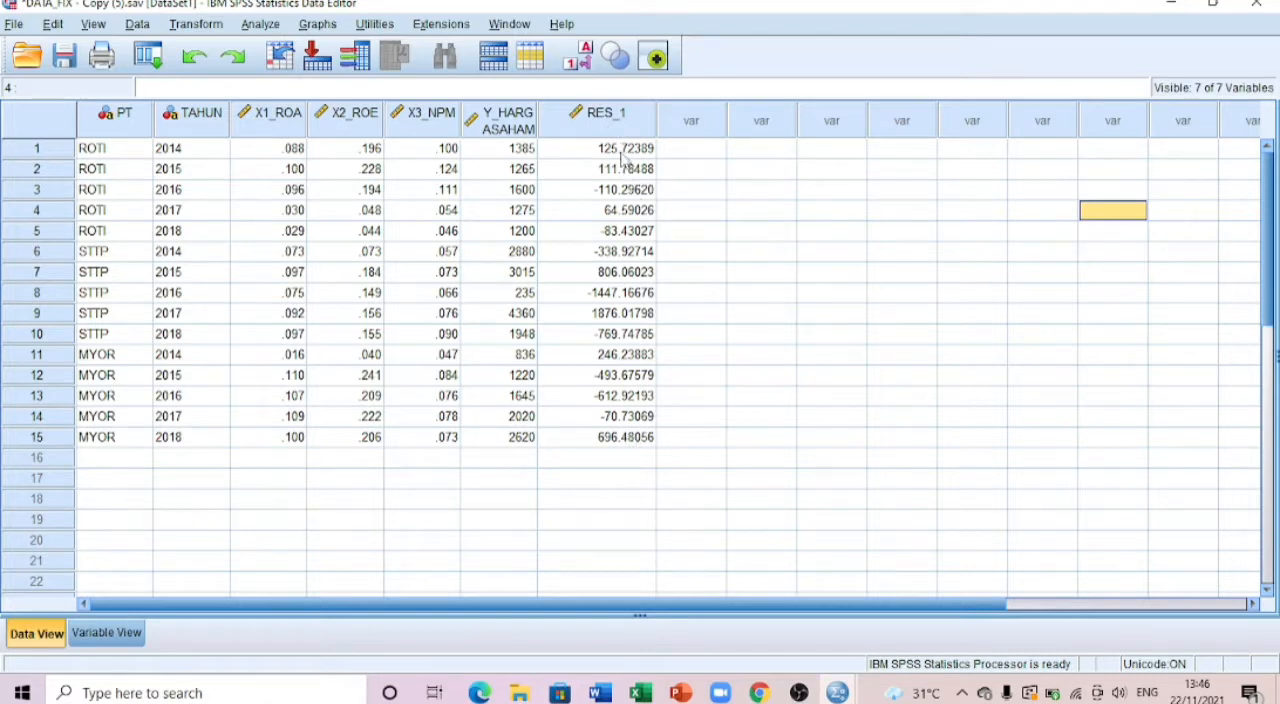
pyautogui.click(199, 26)
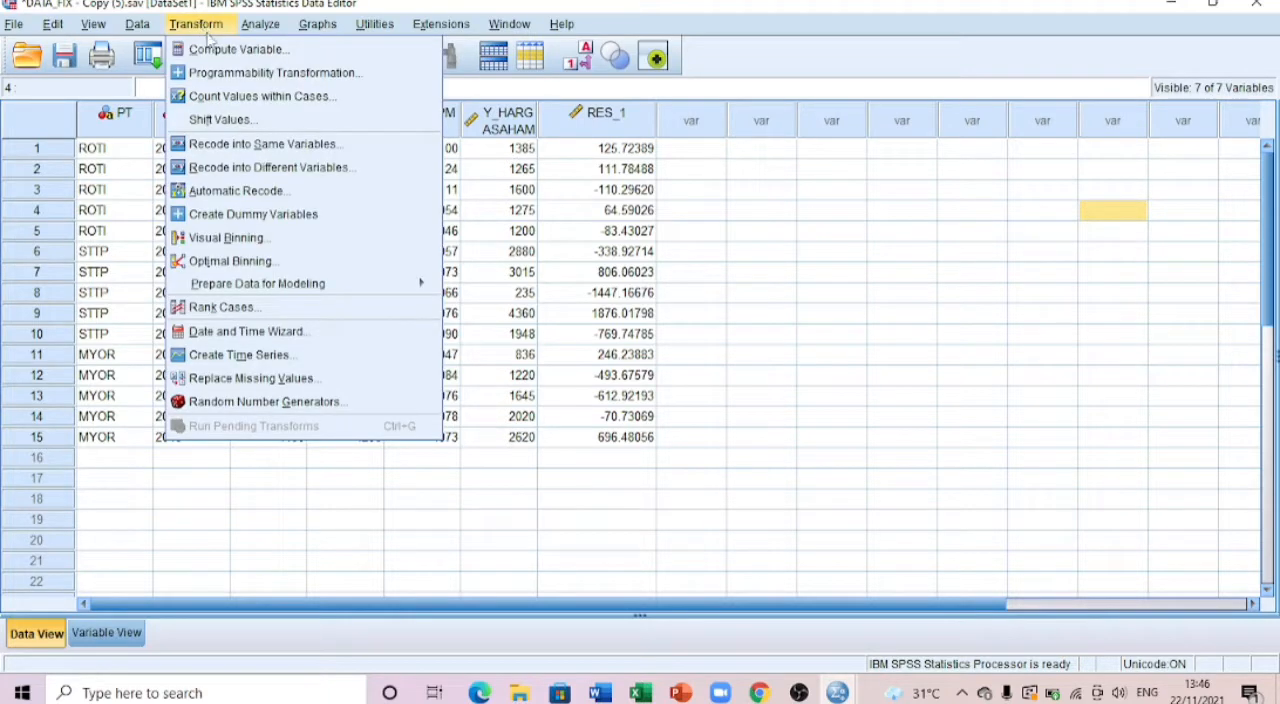
pyautogui.click(213, 50)
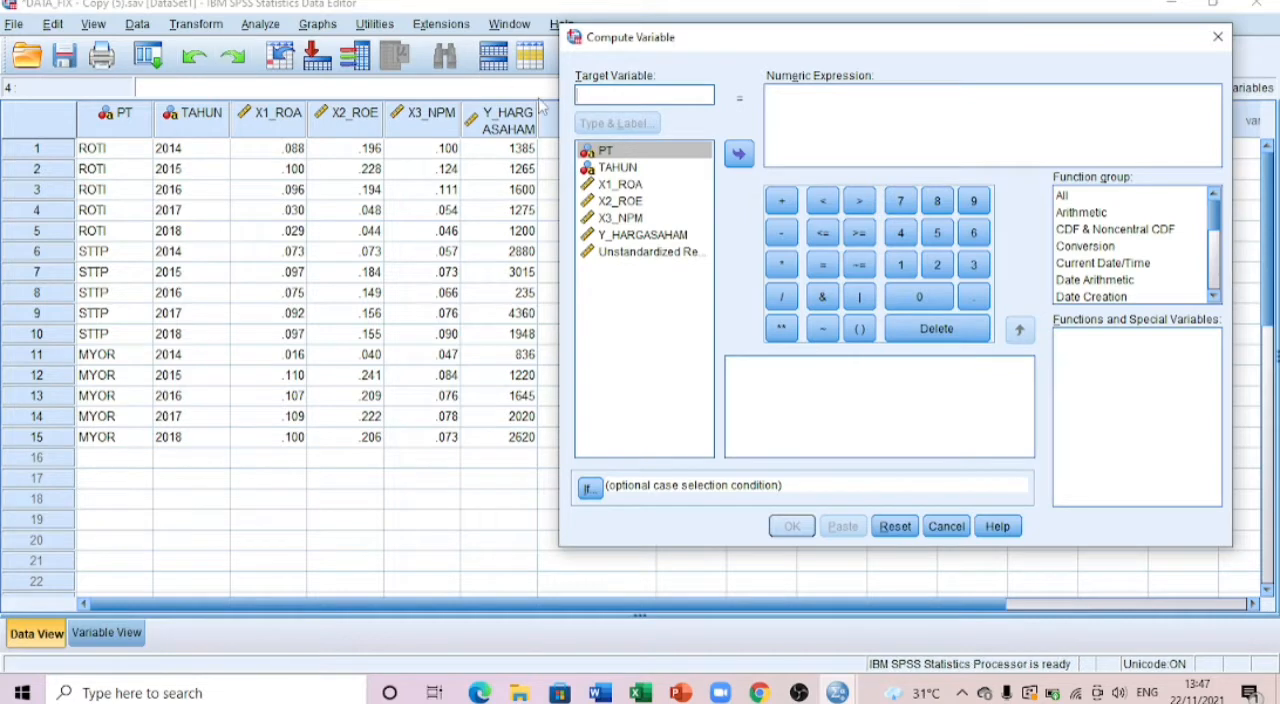
pyautogui.write('ABS')
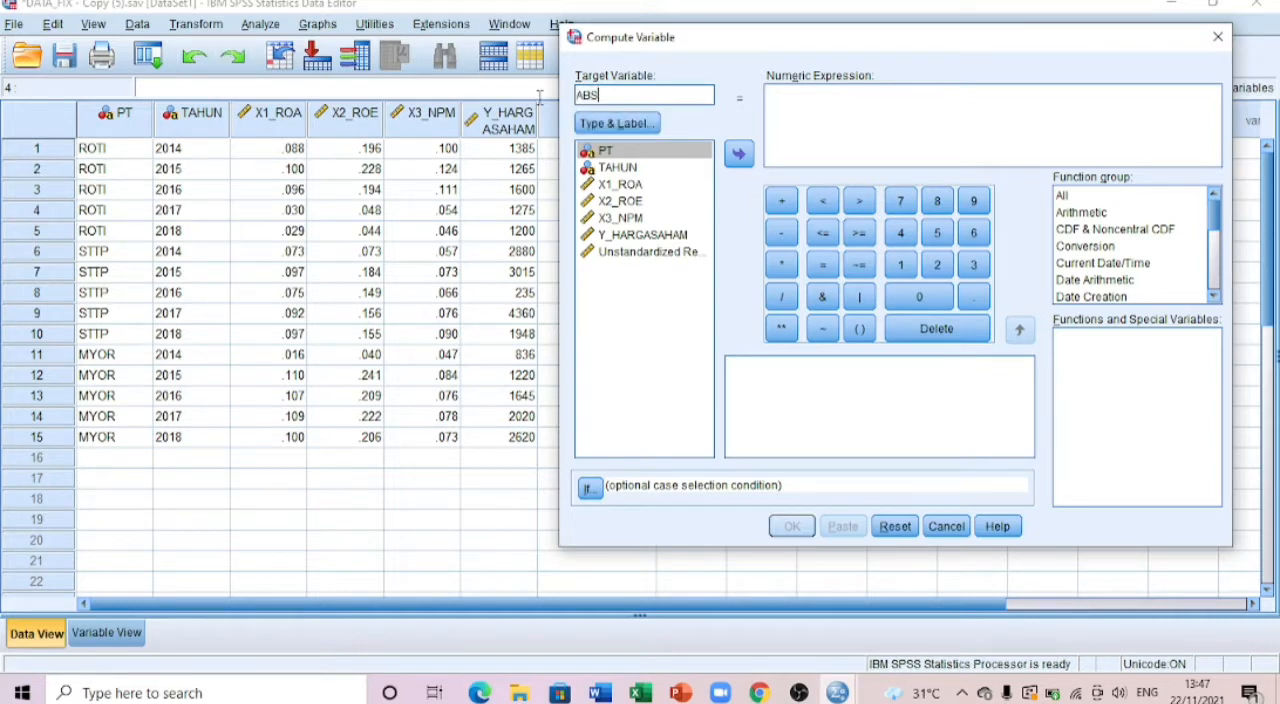
pyautogui.write('_RES1')
pyautogui.click(812, 117)
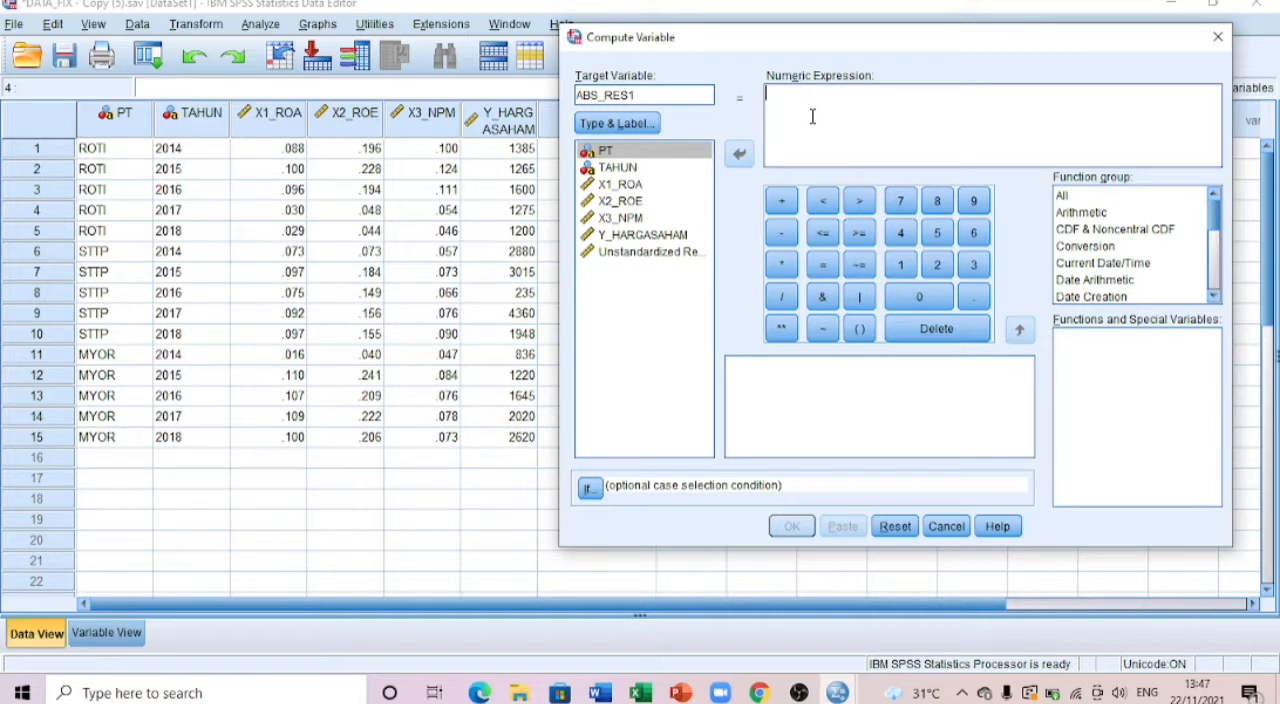
# Step: Define the numeric expression as ABS(RES_1) using the arithmetic Abs function and the unstandardized residual, and compute the variable
pyautogui.click(1100, 213)
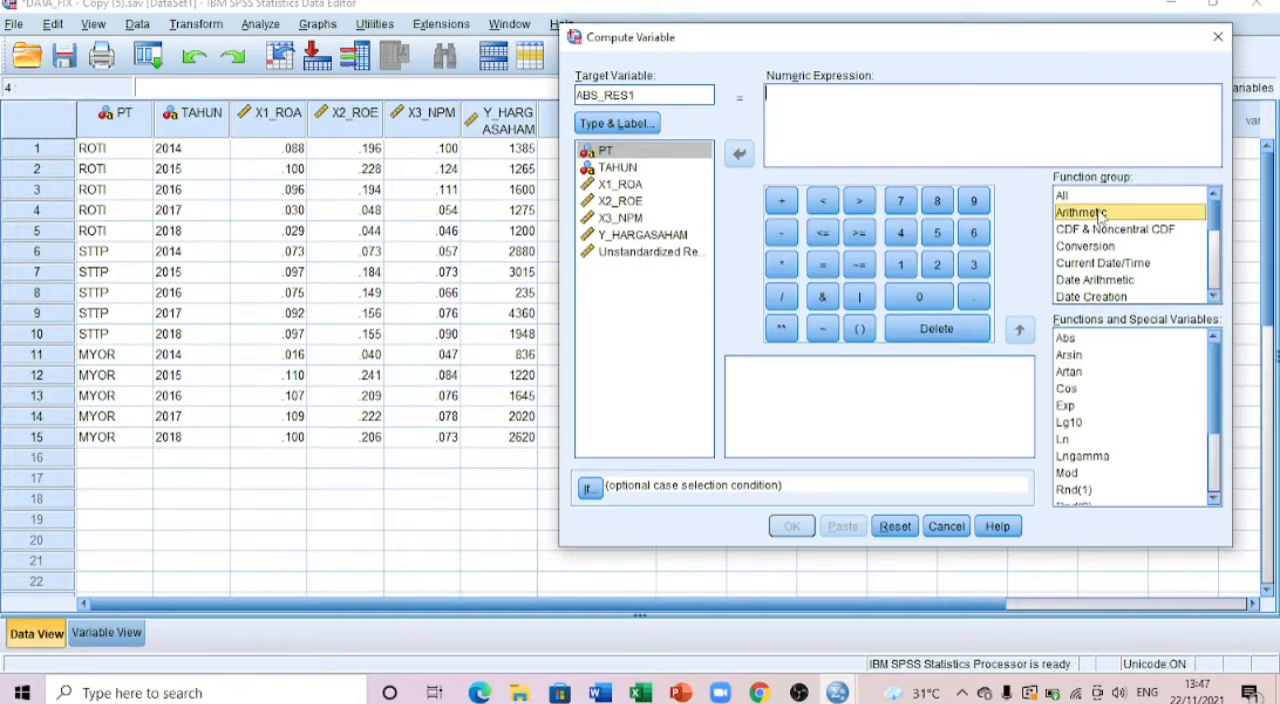
pyautogui.doubleClick(1093, 343)
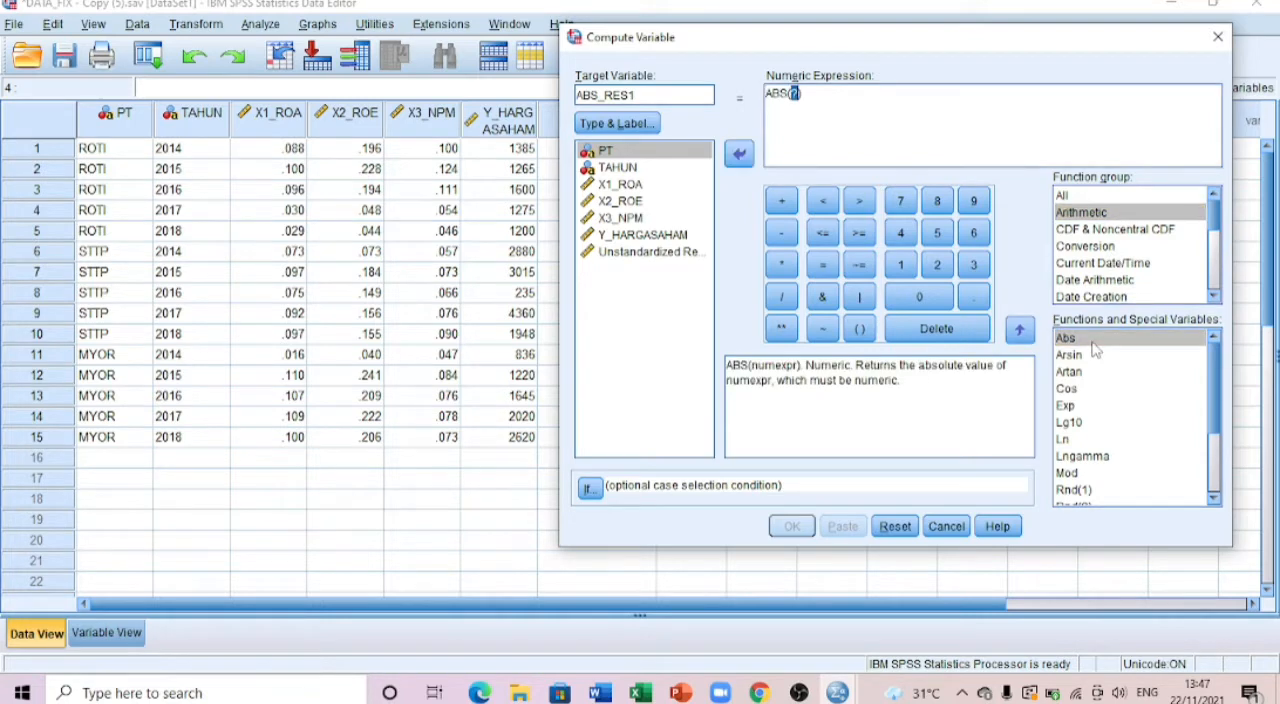
pyautogui.click(655, 252)
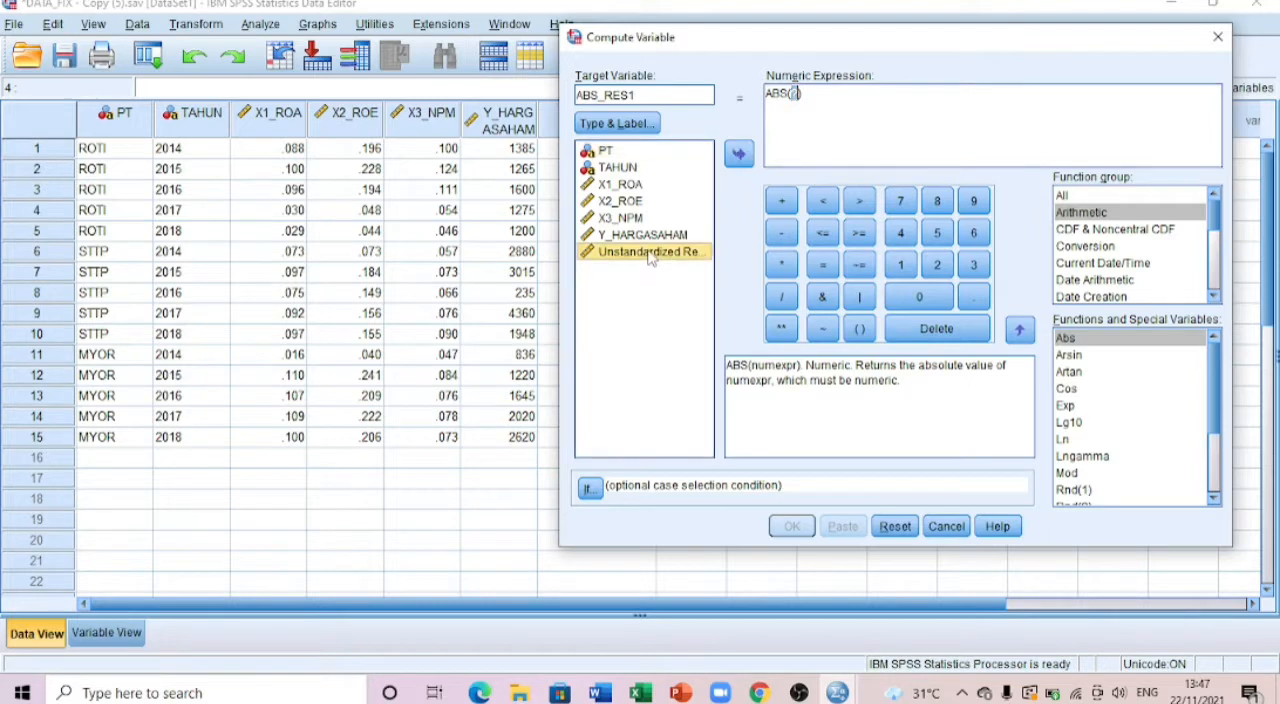
pyautogui.click(738, 156)
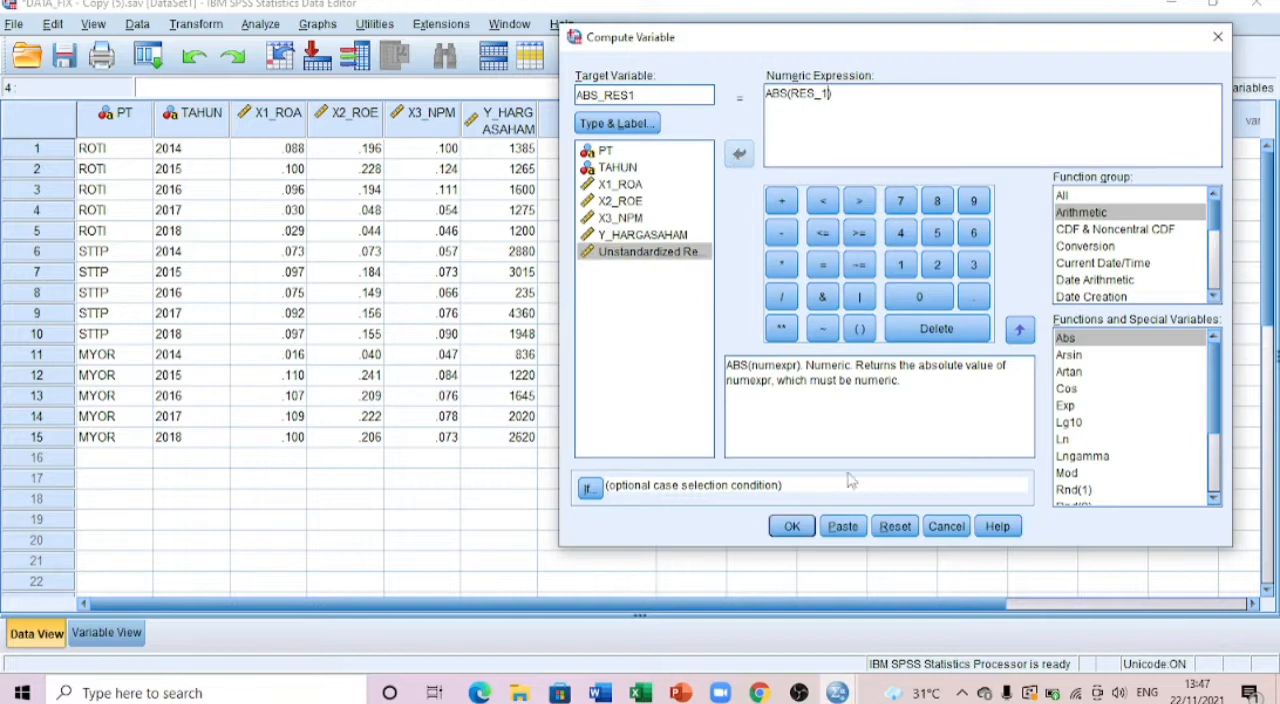
pyautogui.click(792, 527)
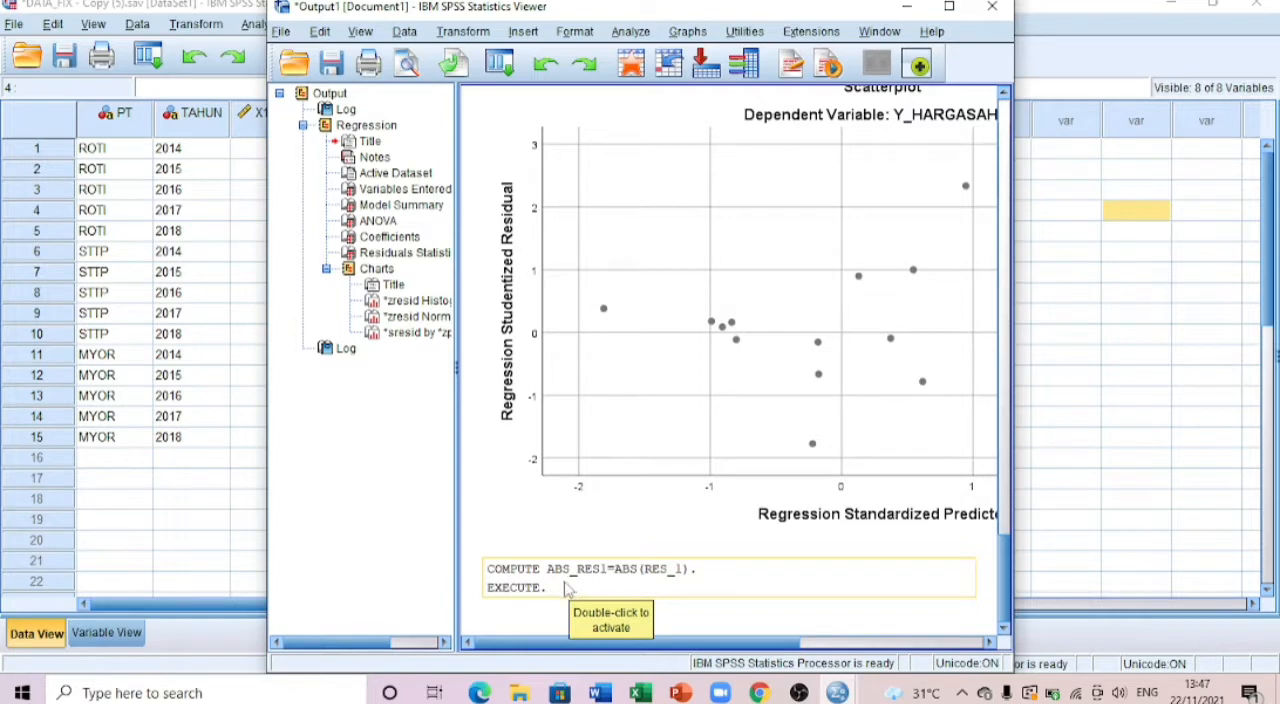
# Step: Return to the data, reopen the linear regression setup and reset all its previous variable assignments and options
pyautogui.click(240, 485)
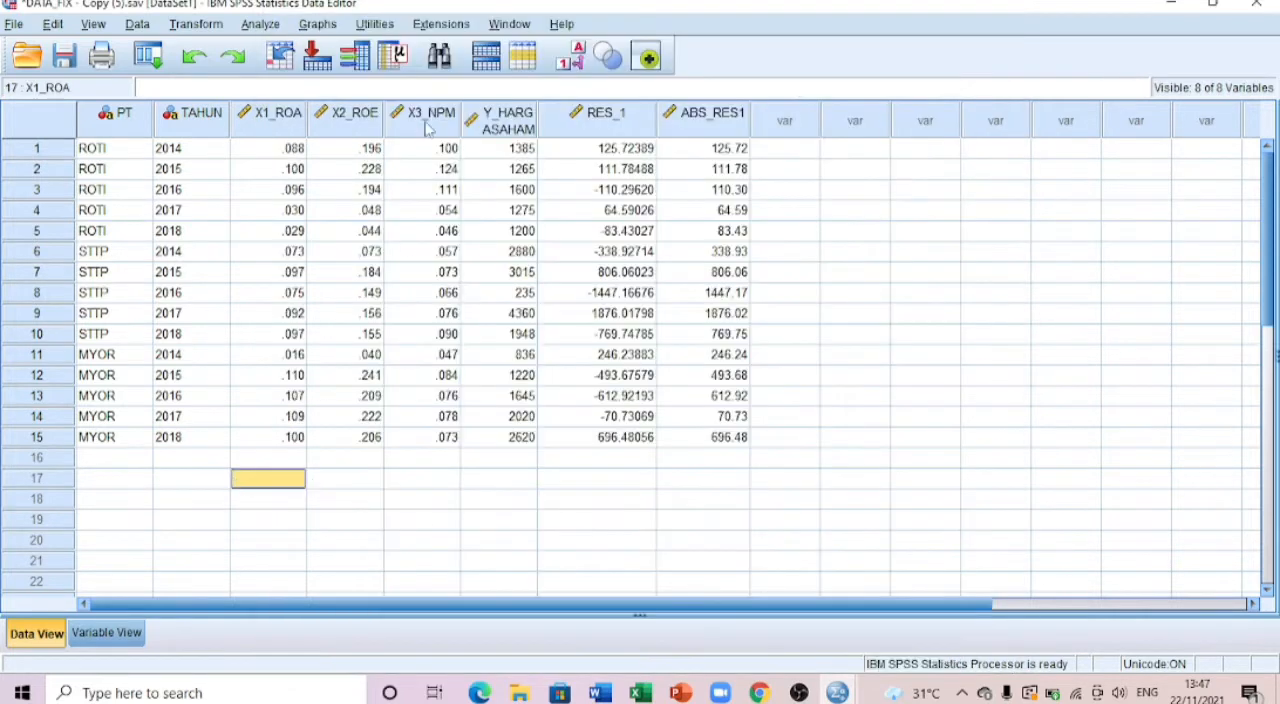
pyautogui.click(283, 26)
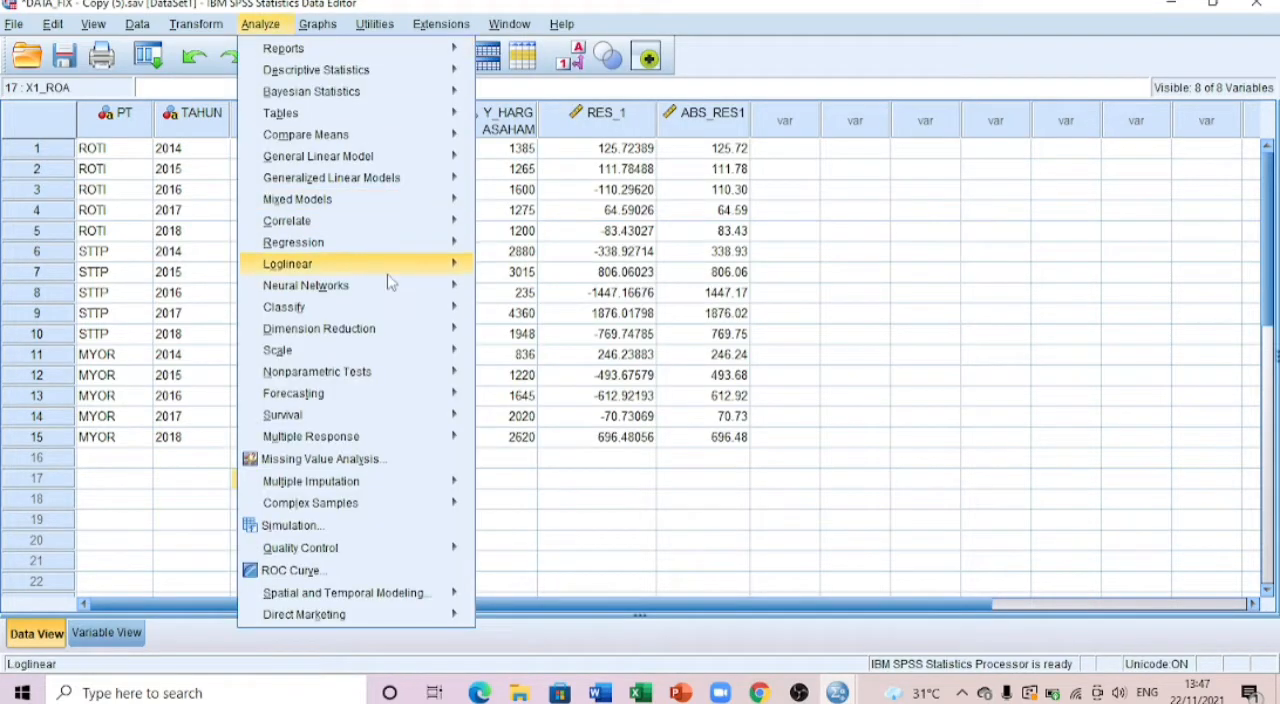
pyautogui.moveTo(358, 249)
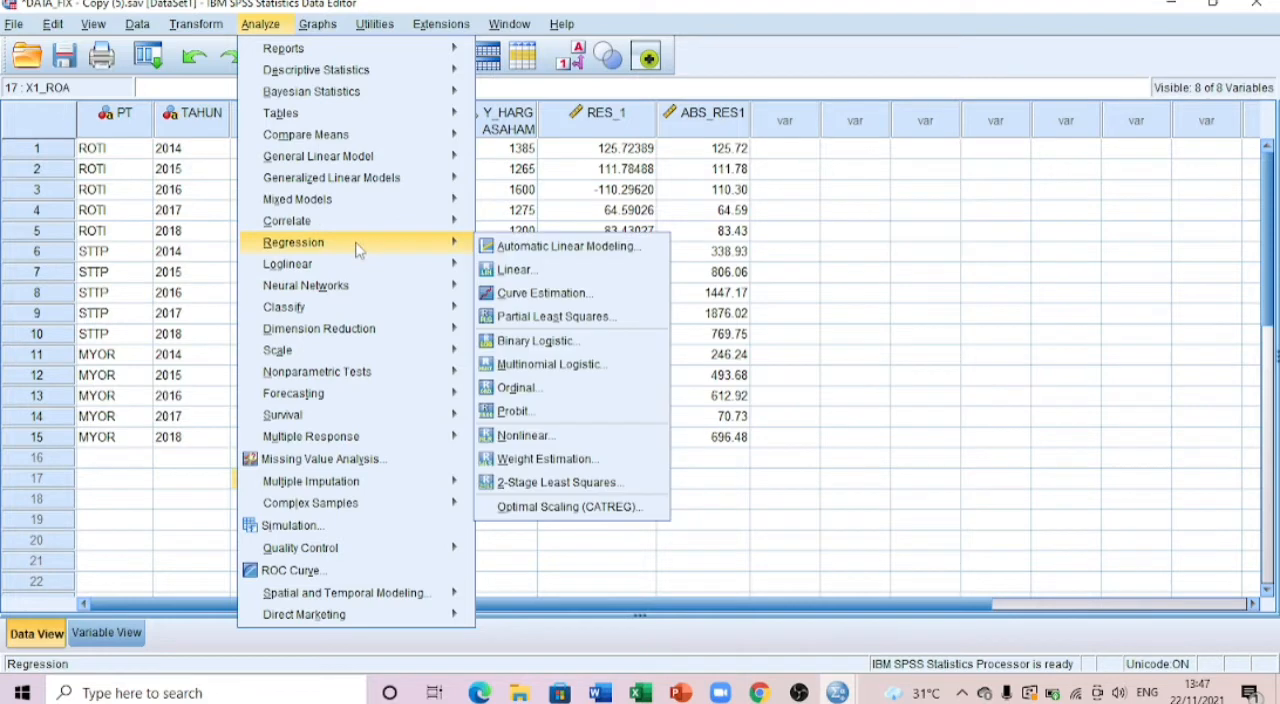
pyautogui.click(505, 270)
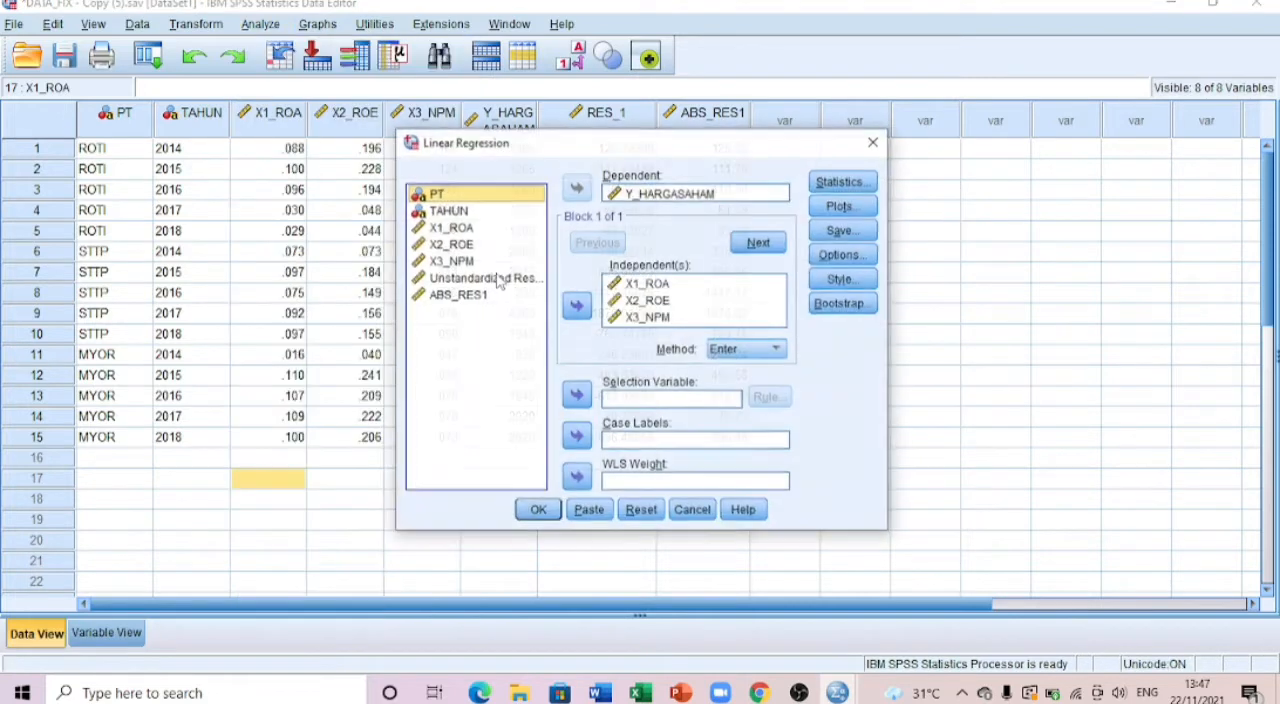
pyautogui.click(642, 515)
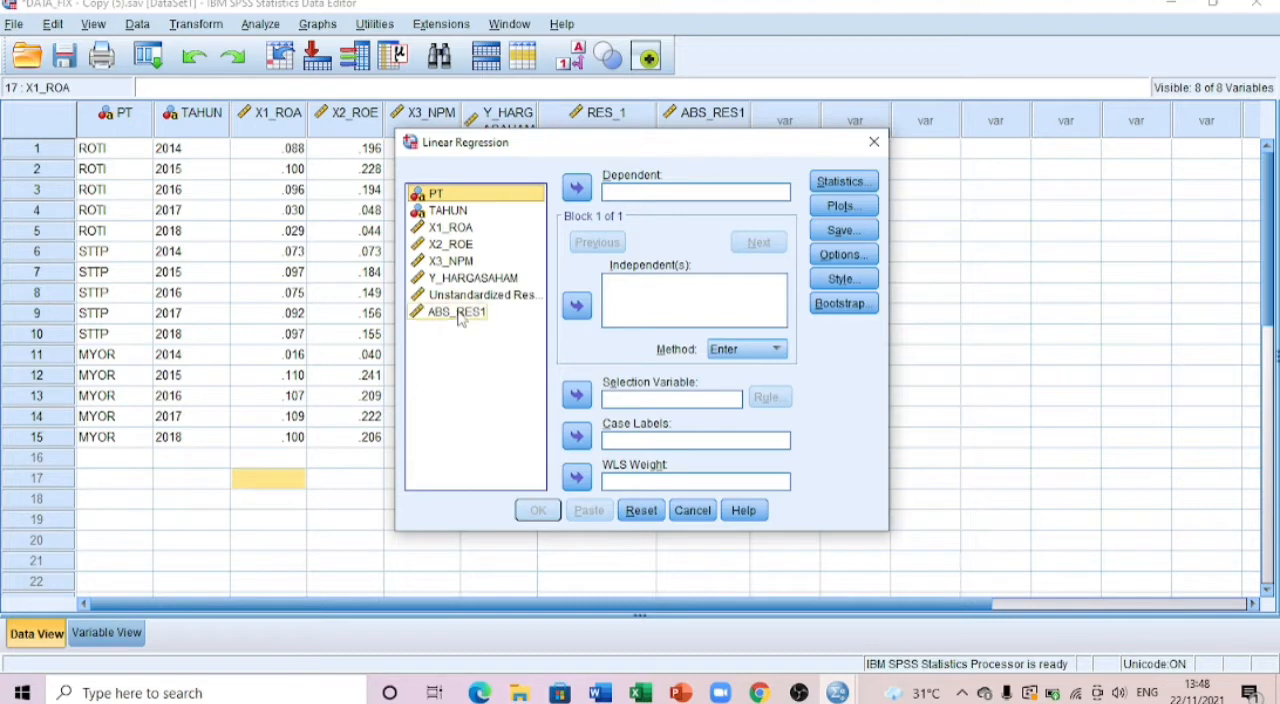
# Step: Run the linear regression with ABS_RES1 as the dependent variable and X1_ROA, X2_ROE and X3_NPM as the independents, and look over its output
pyautogui.click(459, 314)
pyautogui.click(576, 188)
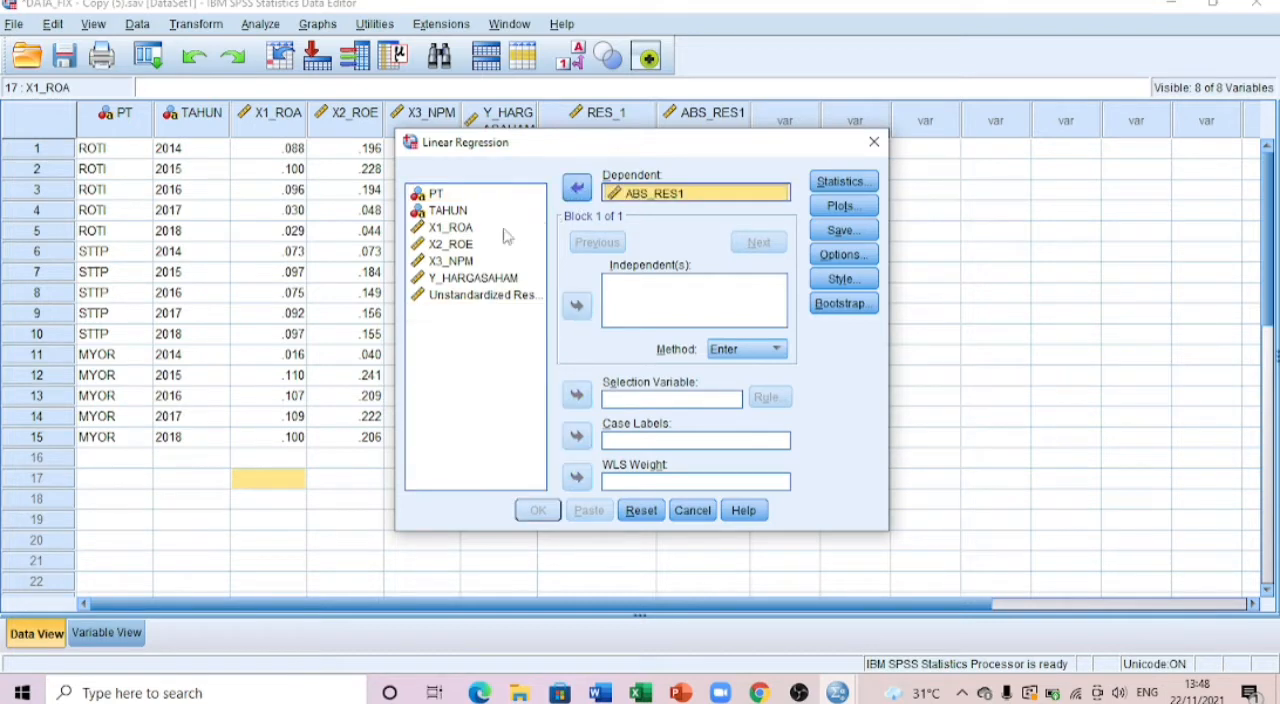
pyautogui.click(452, 228)
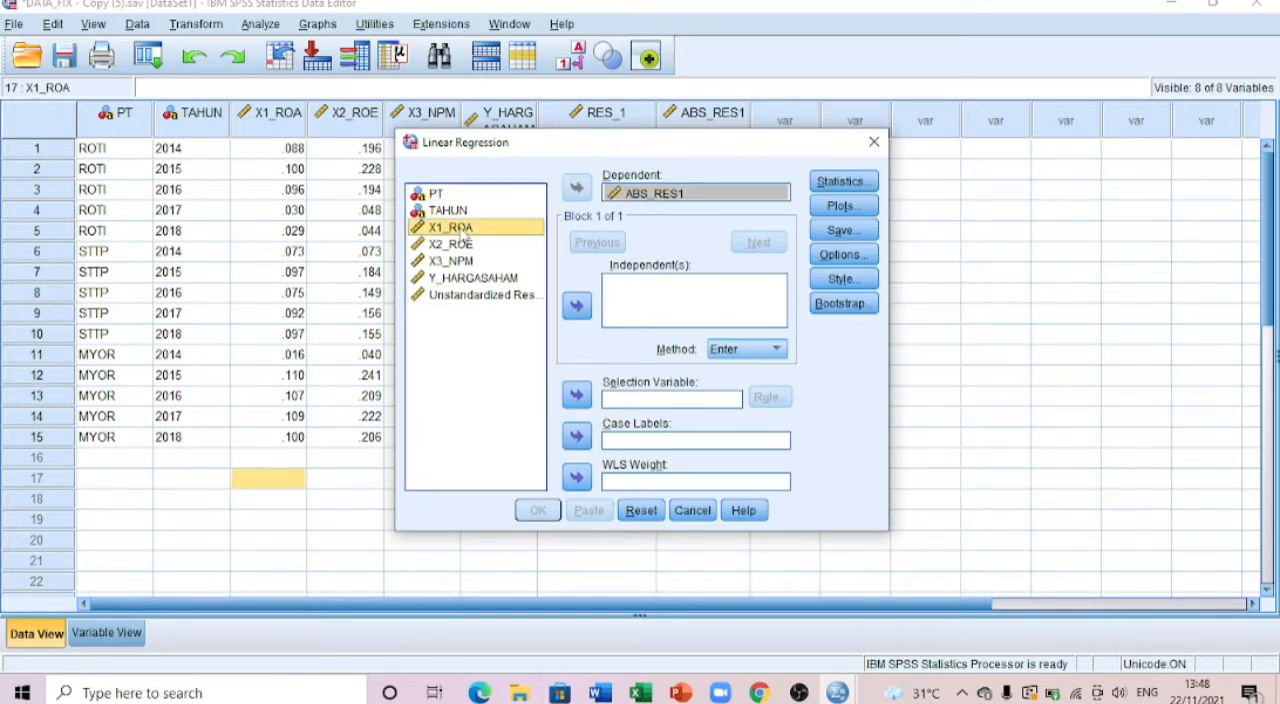
pyautogui.keyDown('shift'); pyautogui.click(462, 262); pyautogui.keyUp('shift')
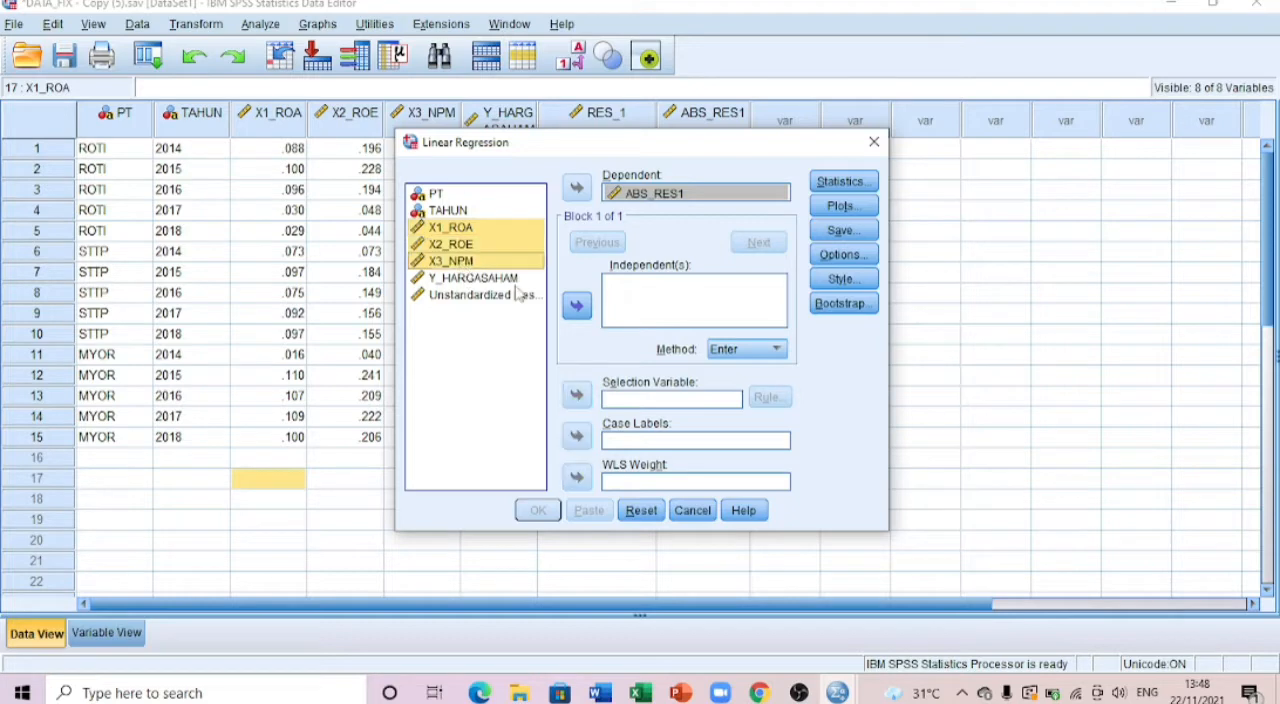
pyautogui.click(577, 308)
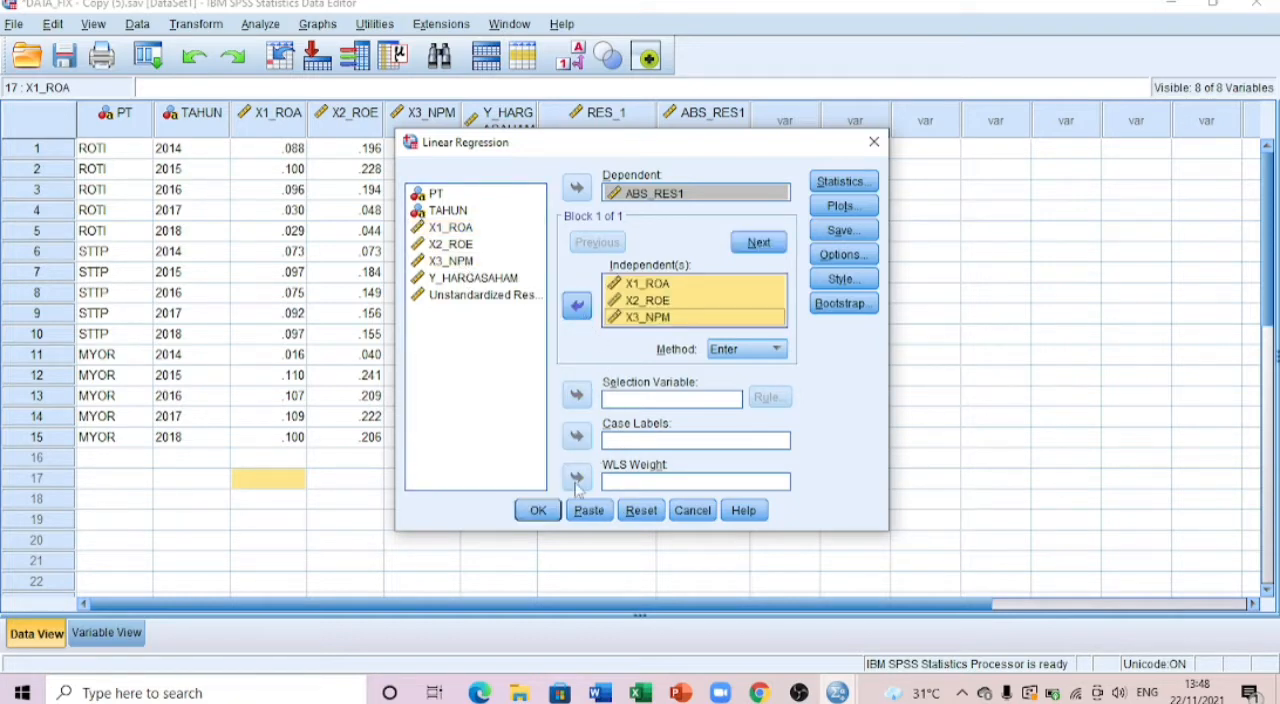
pyautogui.click(556, 507)
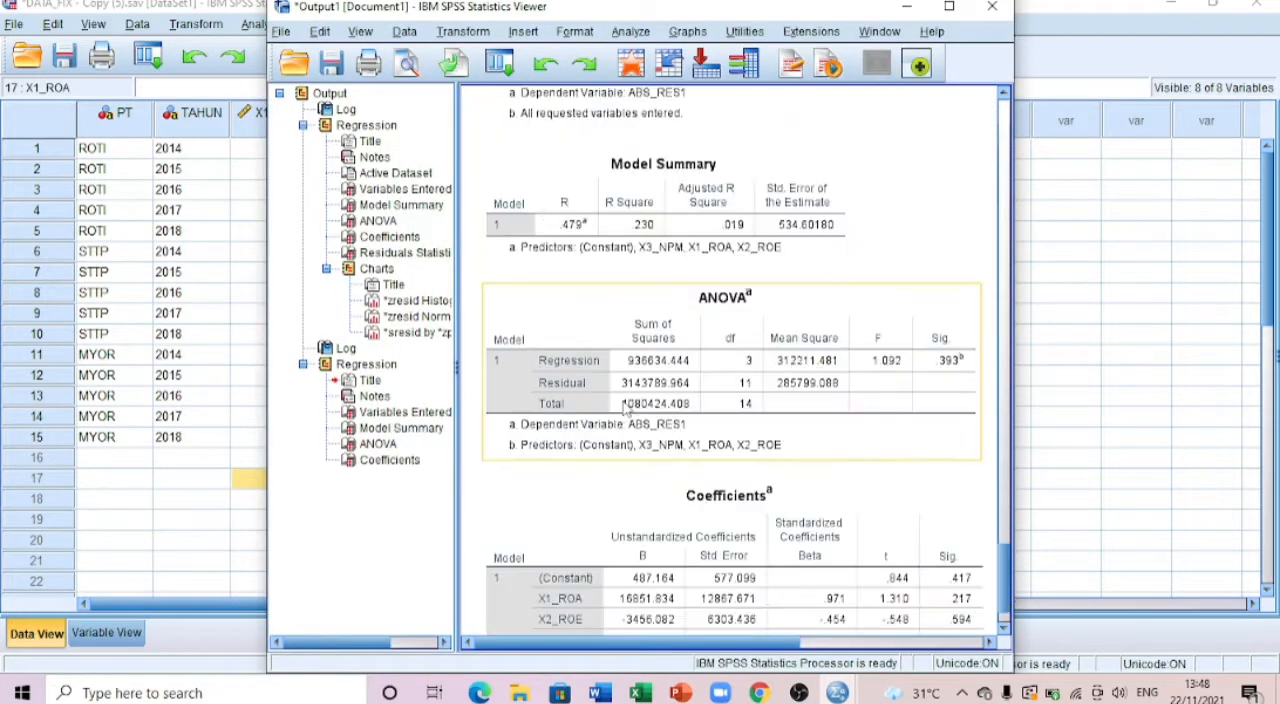
pyautogui.scroll(-1, 624, 398)
pyautogui.scroll(6, 628, 364)
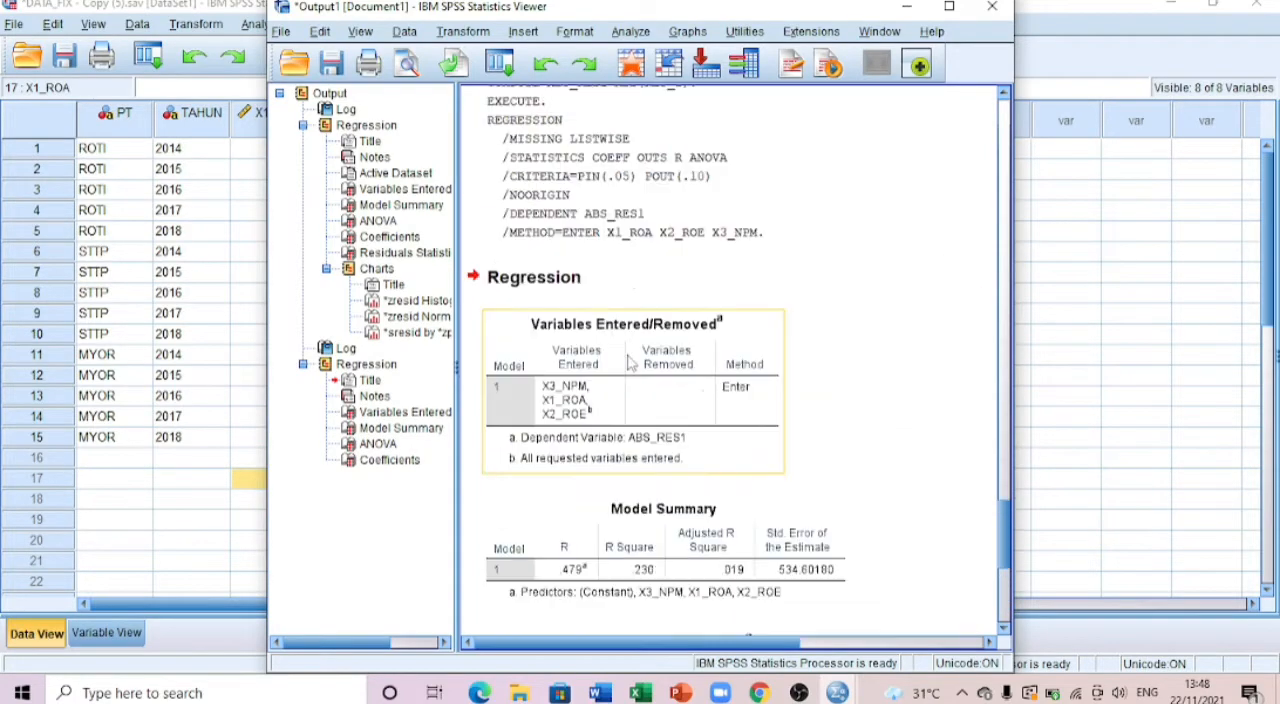
pyautogui.scroll(-5, 629, 362)
pyautogui.scroll(3, 629, 362)
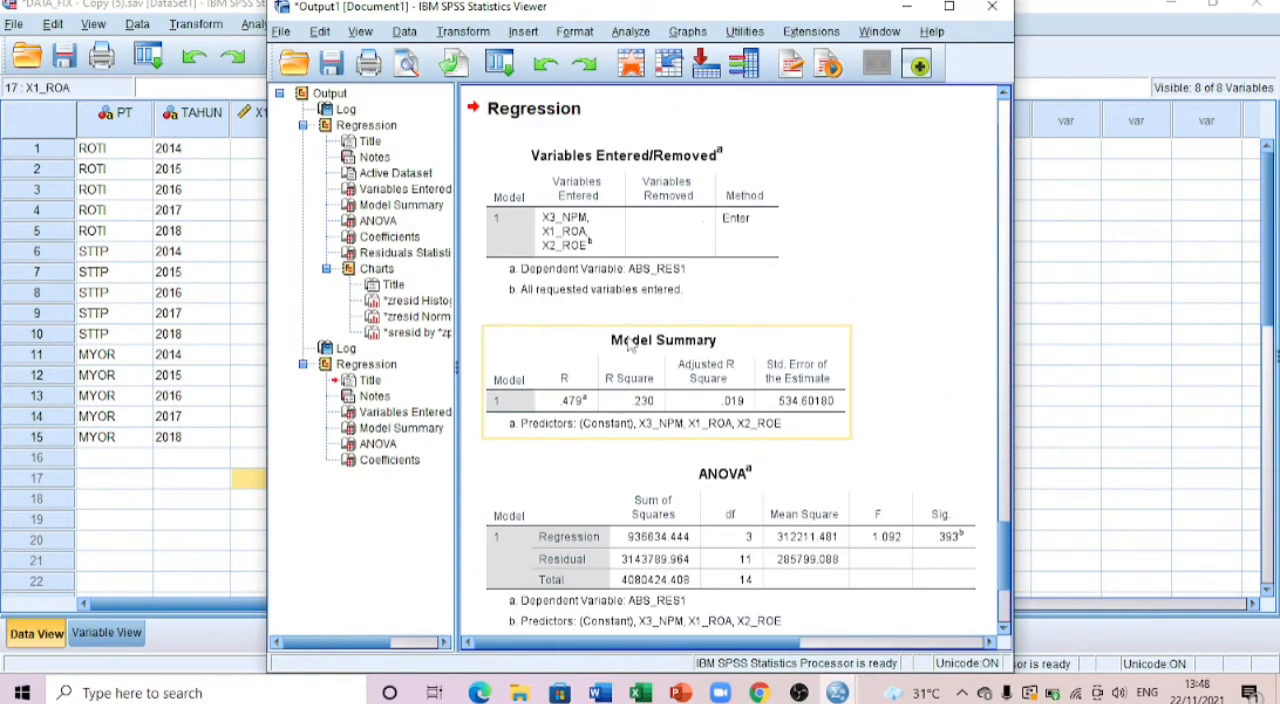
# Step: Switch to the QUIZ 12 document in Word and arrange it side by side with the SPSS output viewer
pyautogui.moveTo(700, 8); pyautogui.dragTo(587, 10)
pyautogui.click(1211, 9)
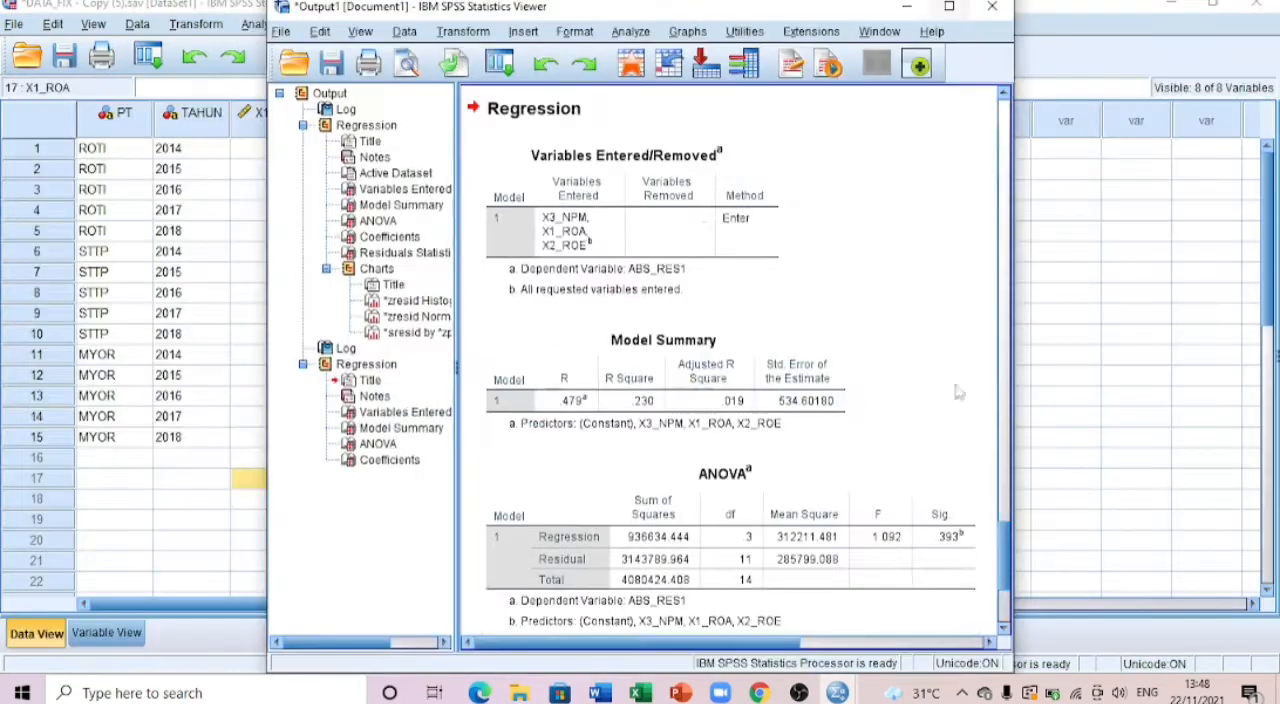
pyautogui.click(600, 693)
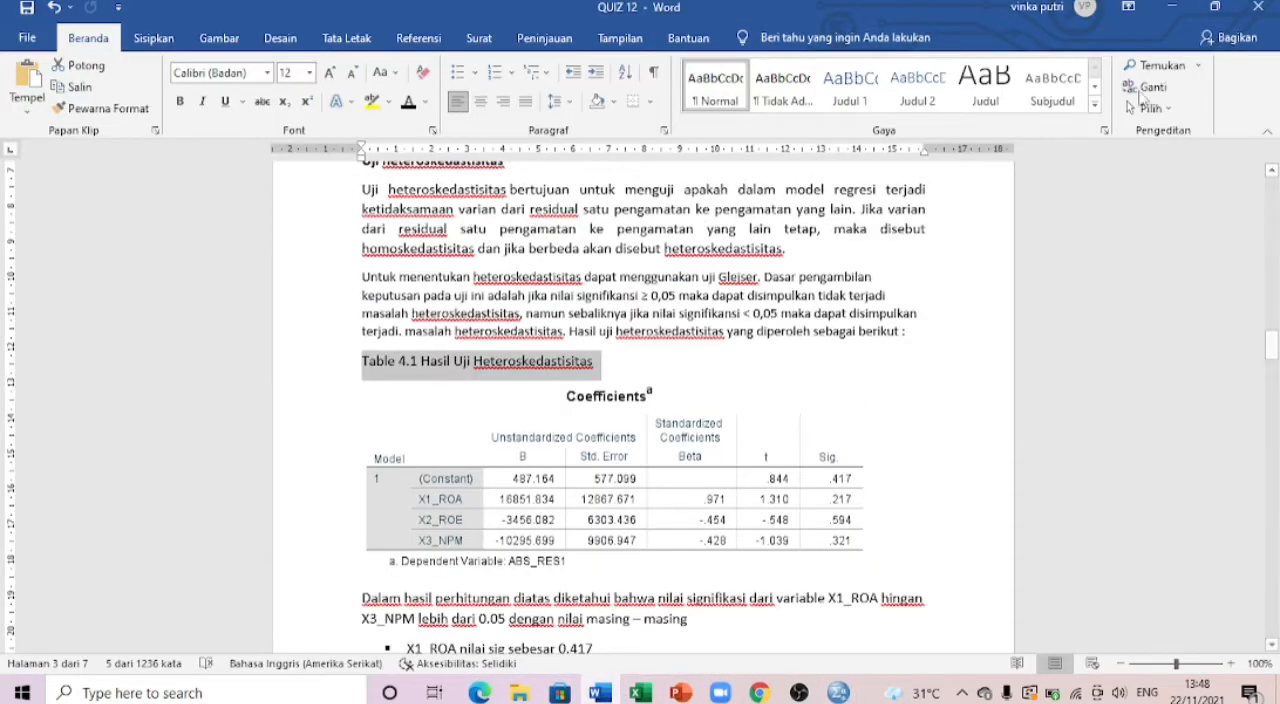
pyautogui.click(1215, 7)
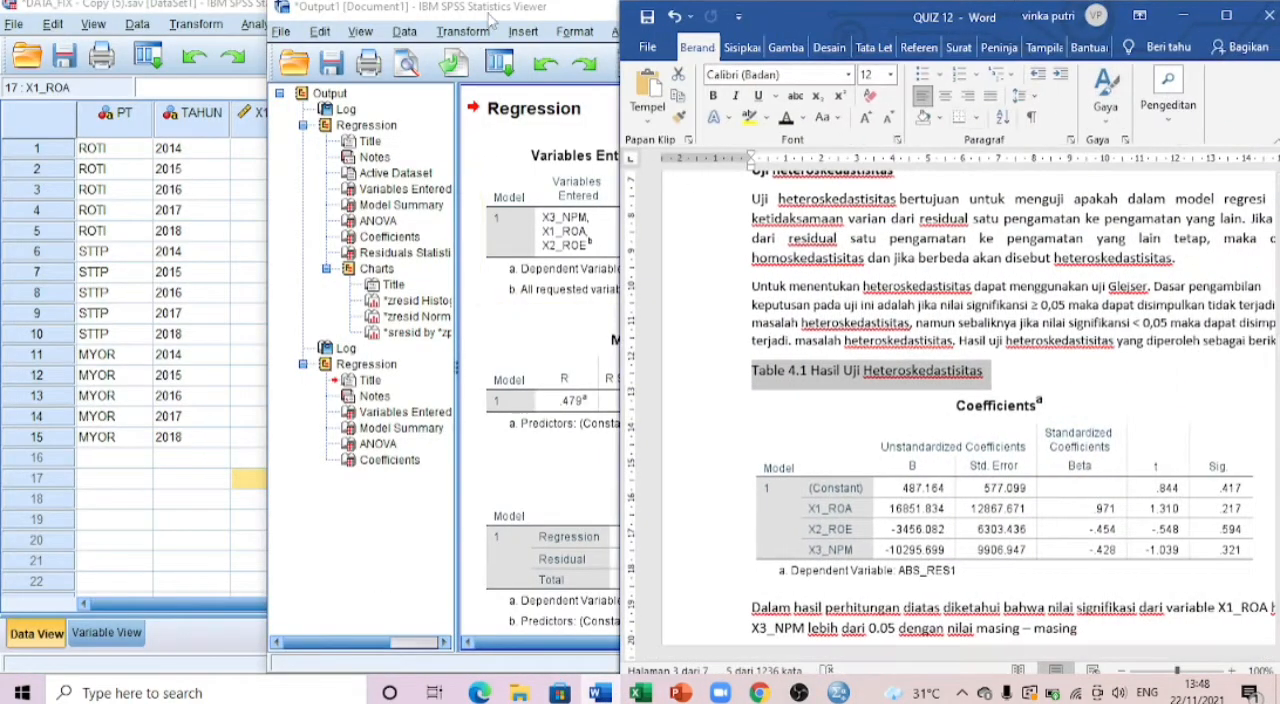
pyautogui.click(410, 10)
pyautogui.moveTo(410, 10); pyautogui.dragTo(236, 51)
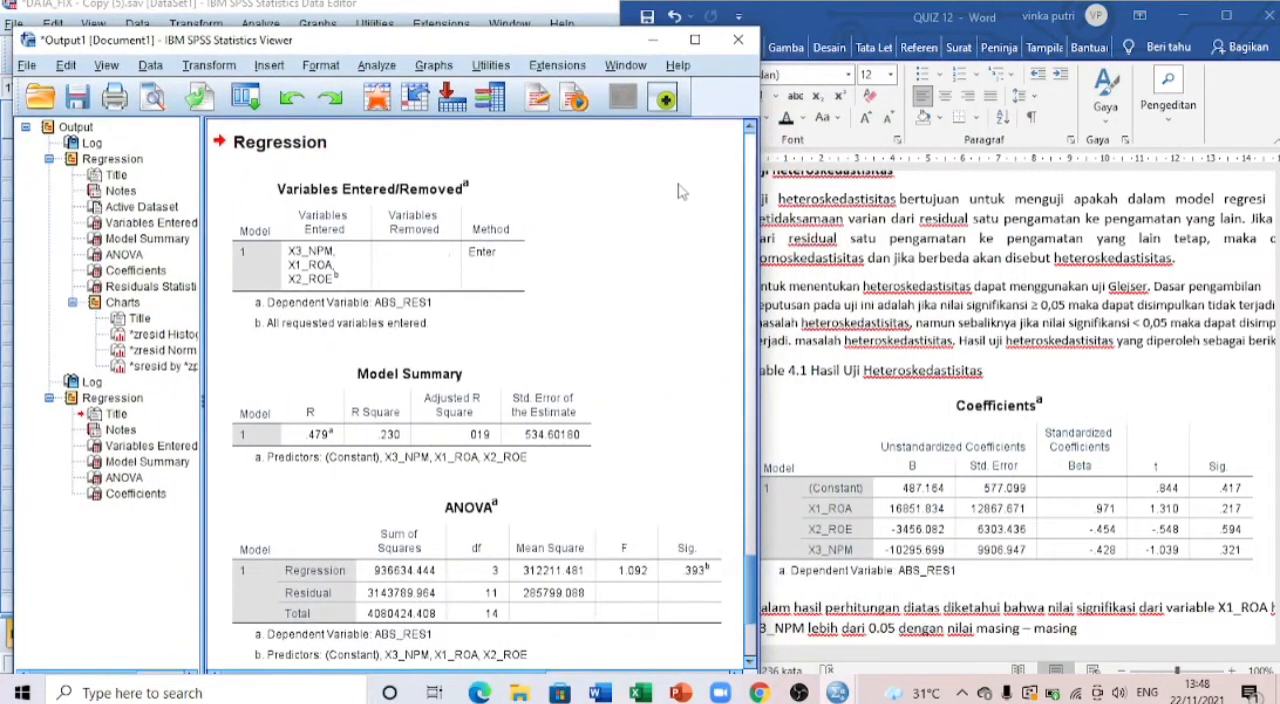
pyautogui.moveTo(763, 190); pyautogui.dragTo(612, 195)
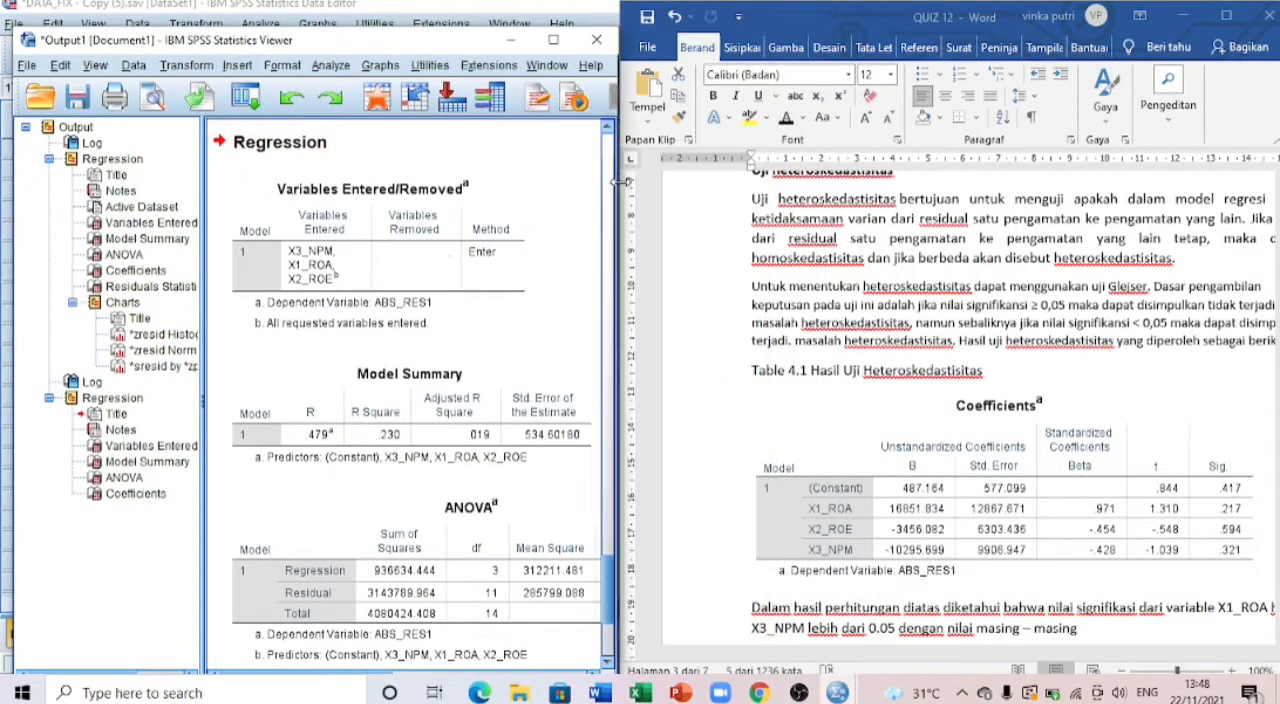
# Step: Show the full text width of the Uji heteroskedastisitas section and read its explanation and the Glejser decision criteria
pyautogui.scroll(1, 1018, 291)
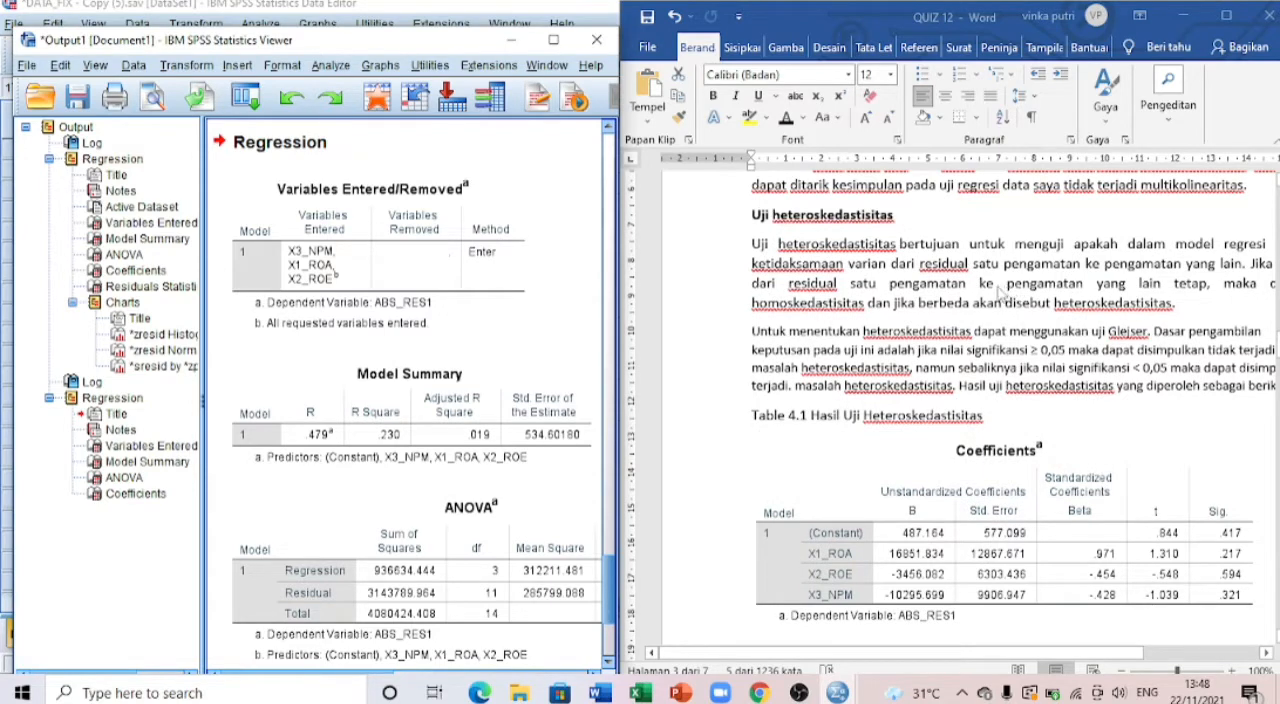
pyautogui.click(881, 652)
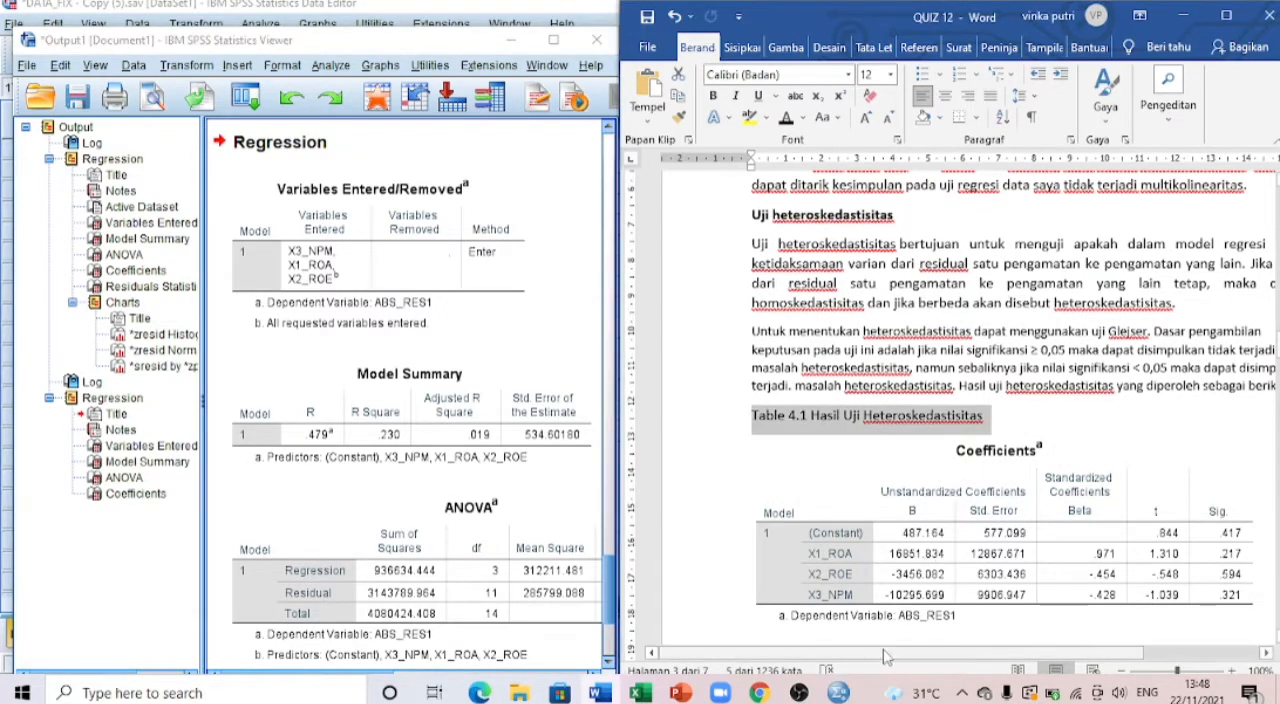
pyautogui.moveTo(940, 652); pyautogui.dragTo(983, 658)
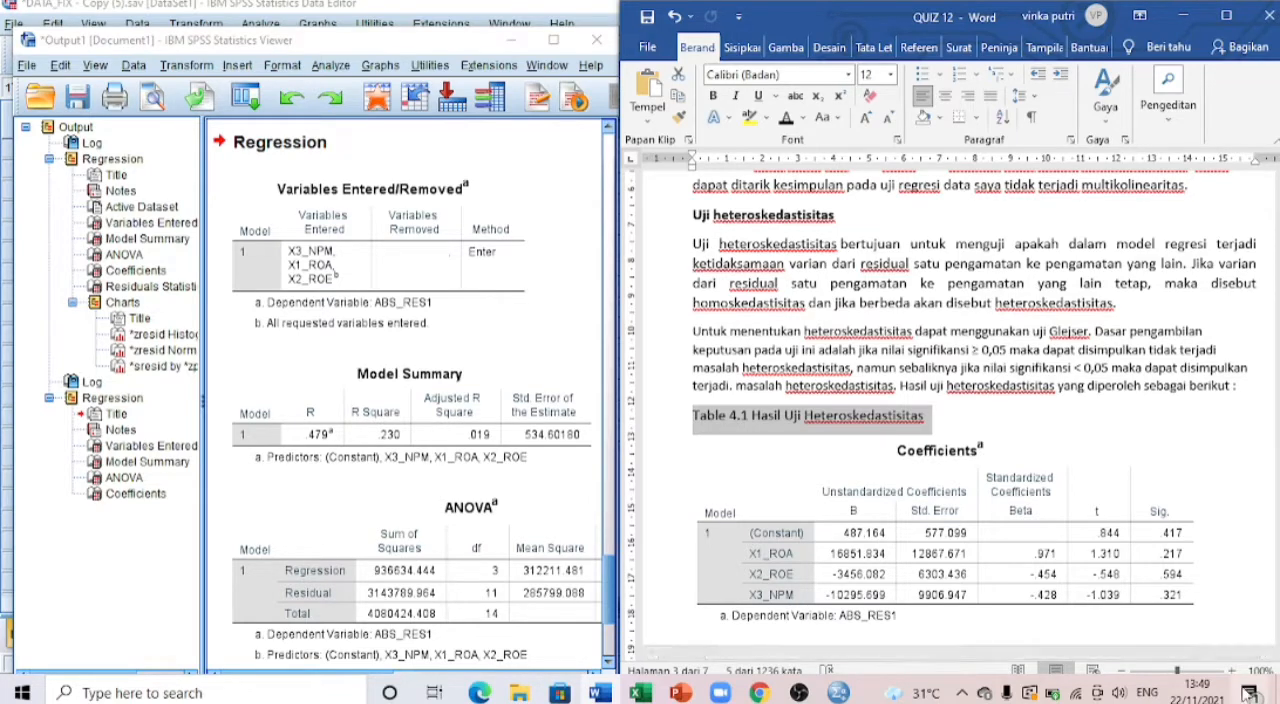
pyautogui.click(748, 357)
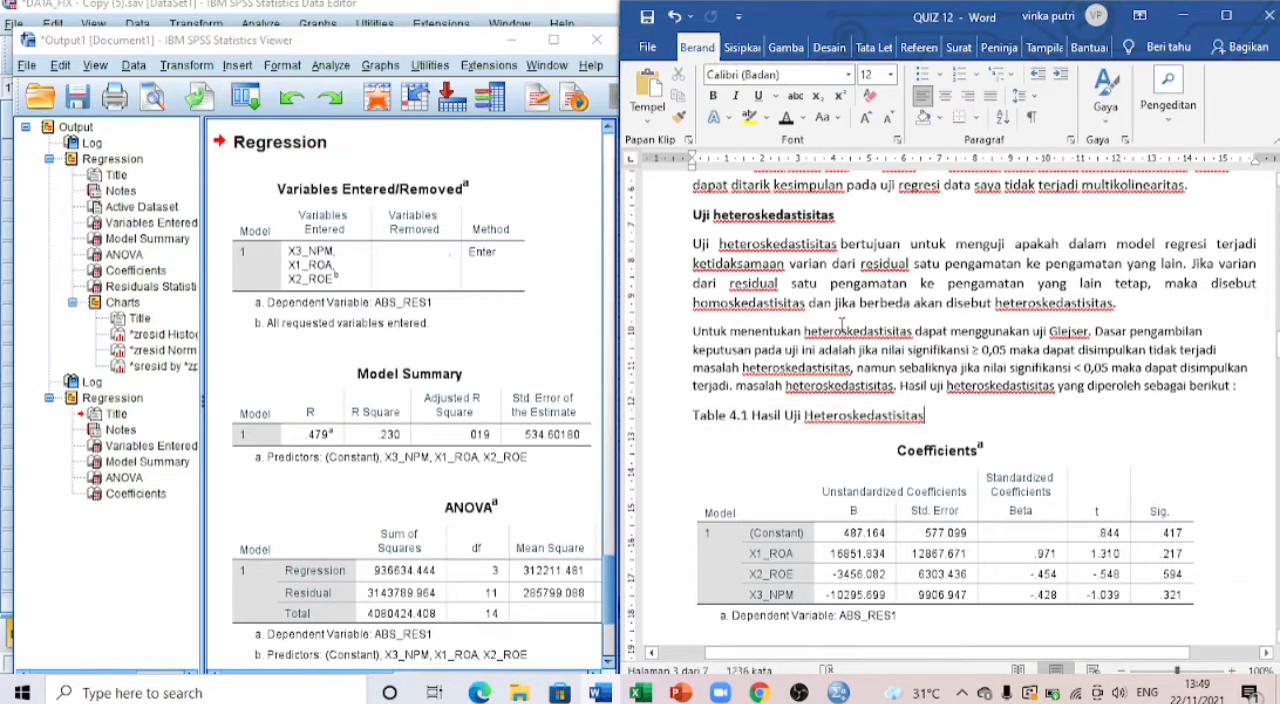
# Step: Examine the report's Coefficients table, the significance of each predictor, the heteroscedasticity conclusion and the introduction to the scatterplot analysis
pyautogui.scroll(-3, 878, 325)
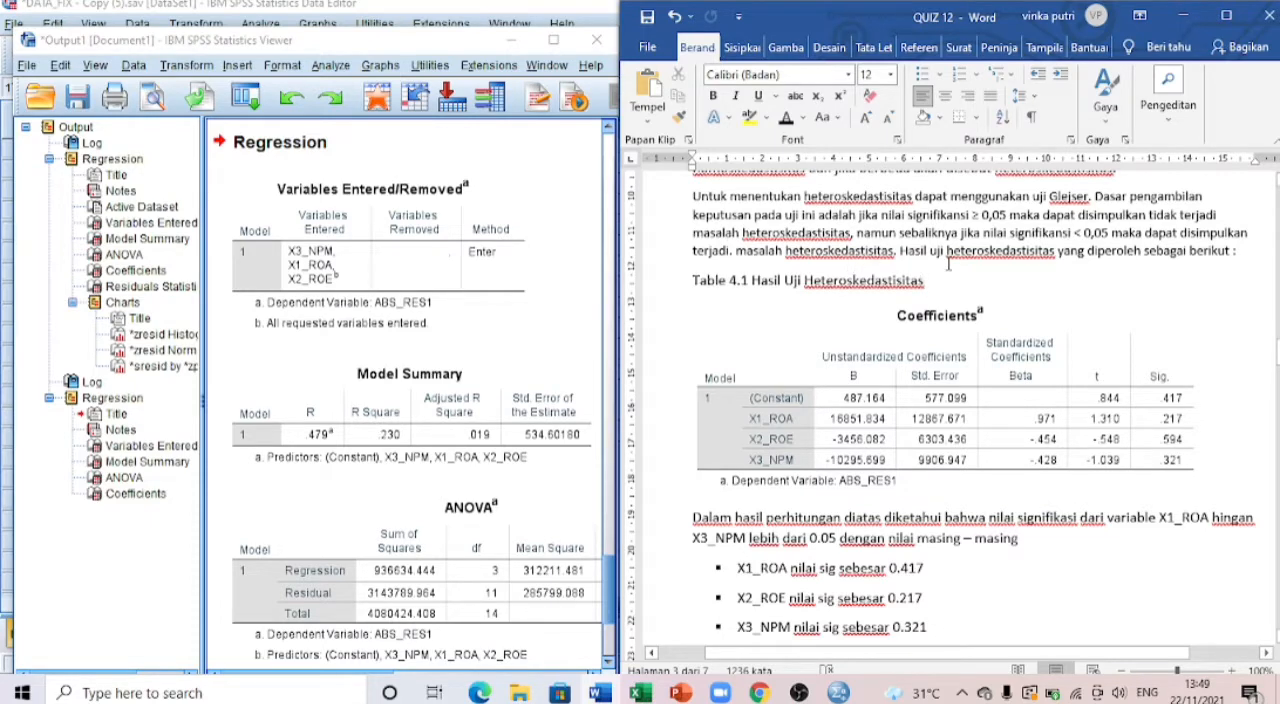
pyautogui.scroll(-1, 948, 263)
pyautogui.scroll(-1, 740, 280)
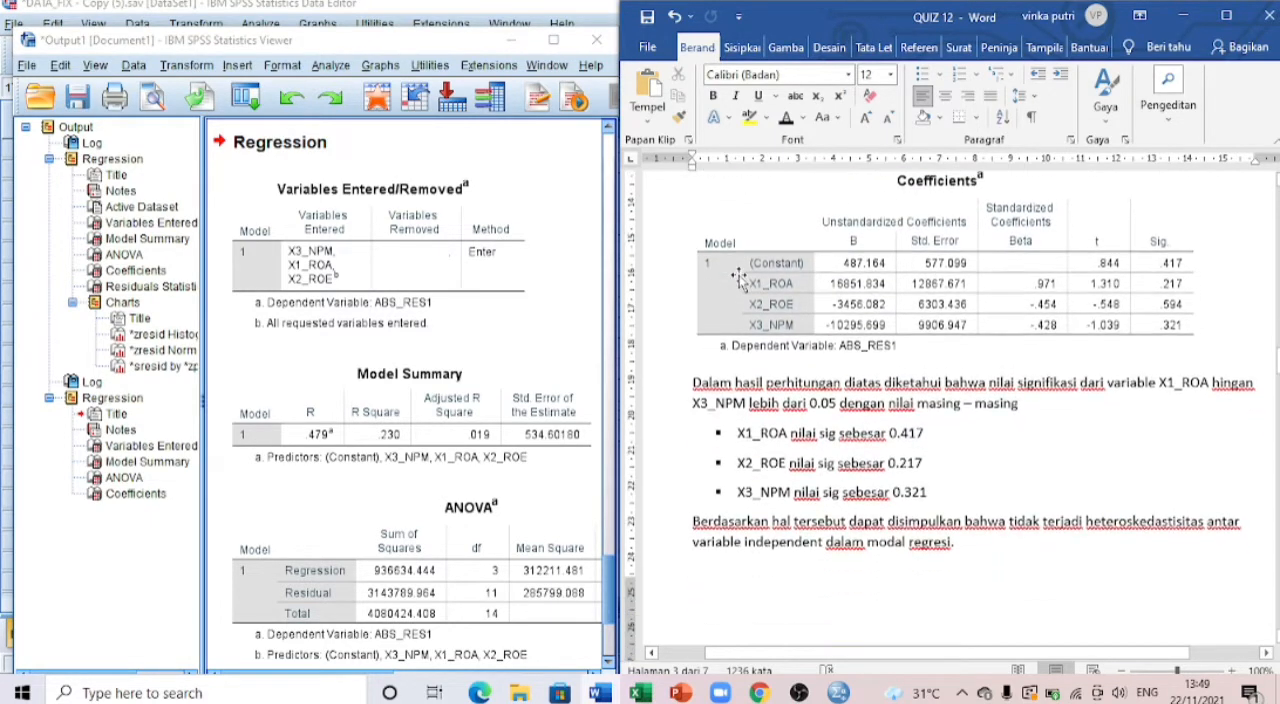
pyautogui.scroll(1, 938, 270)
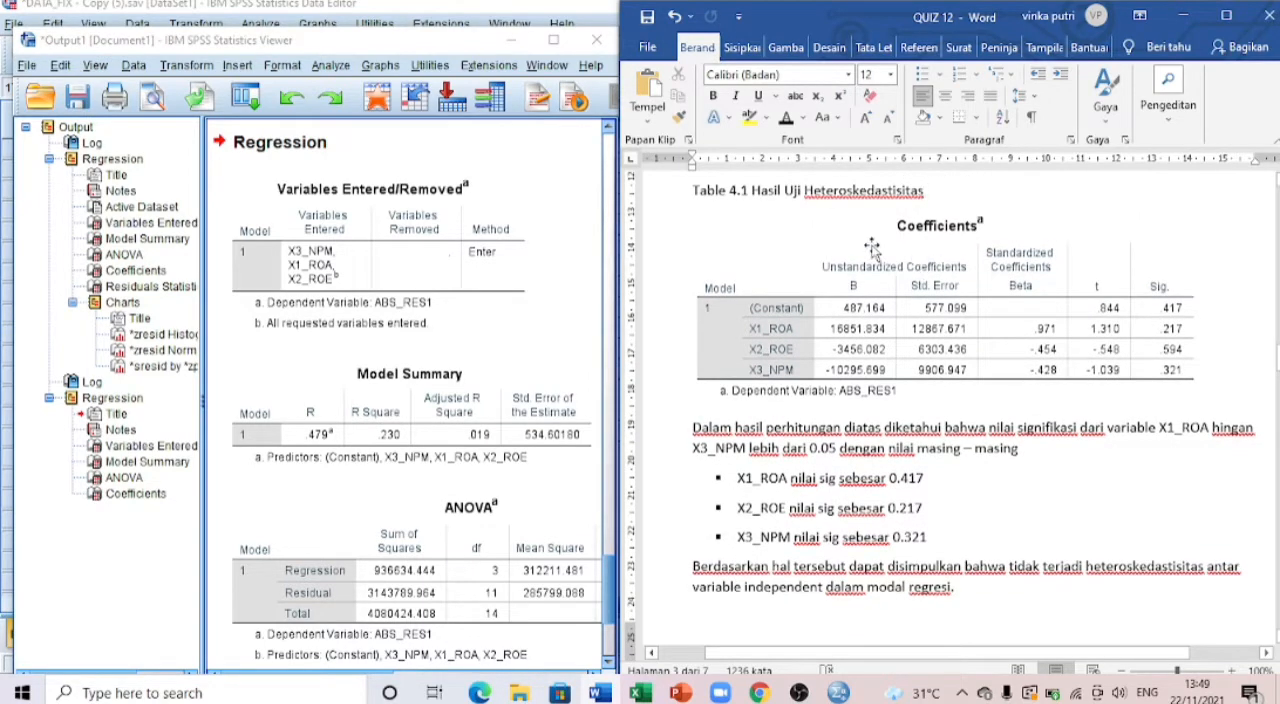
pyautogui.scroll(-1, 832, 235)
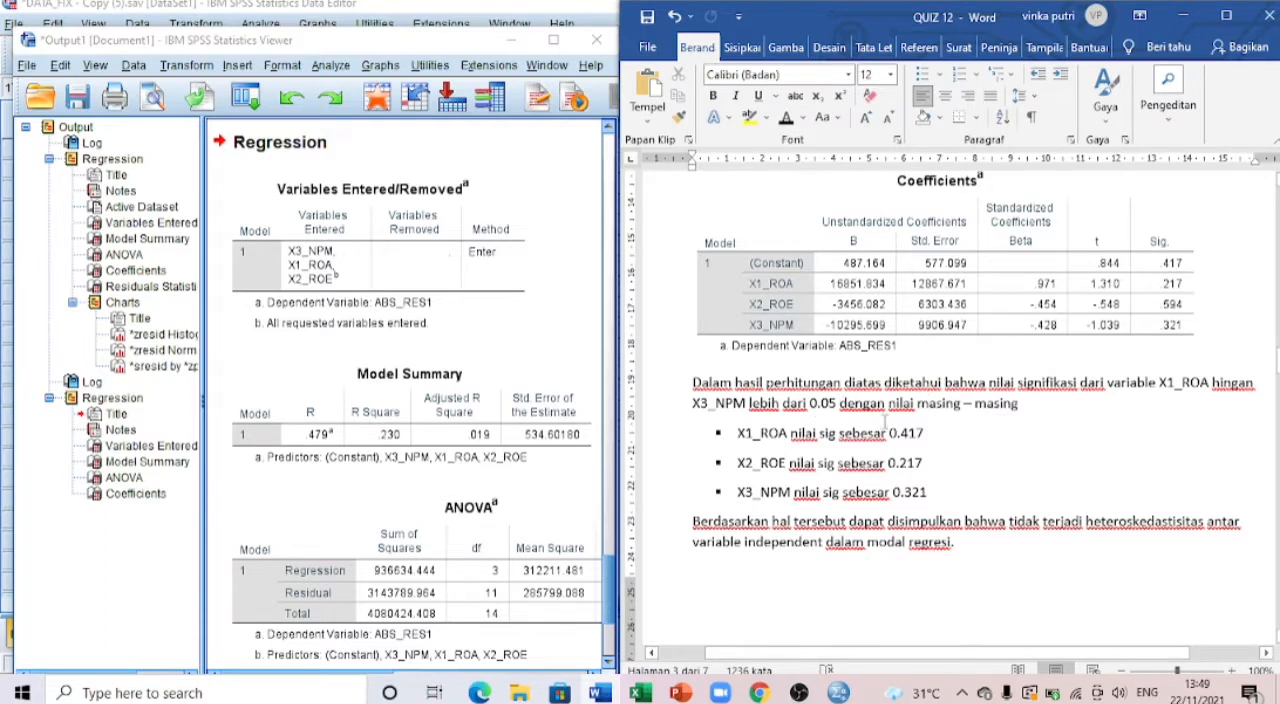
pyautogui.scroll(-3, 881, 424)
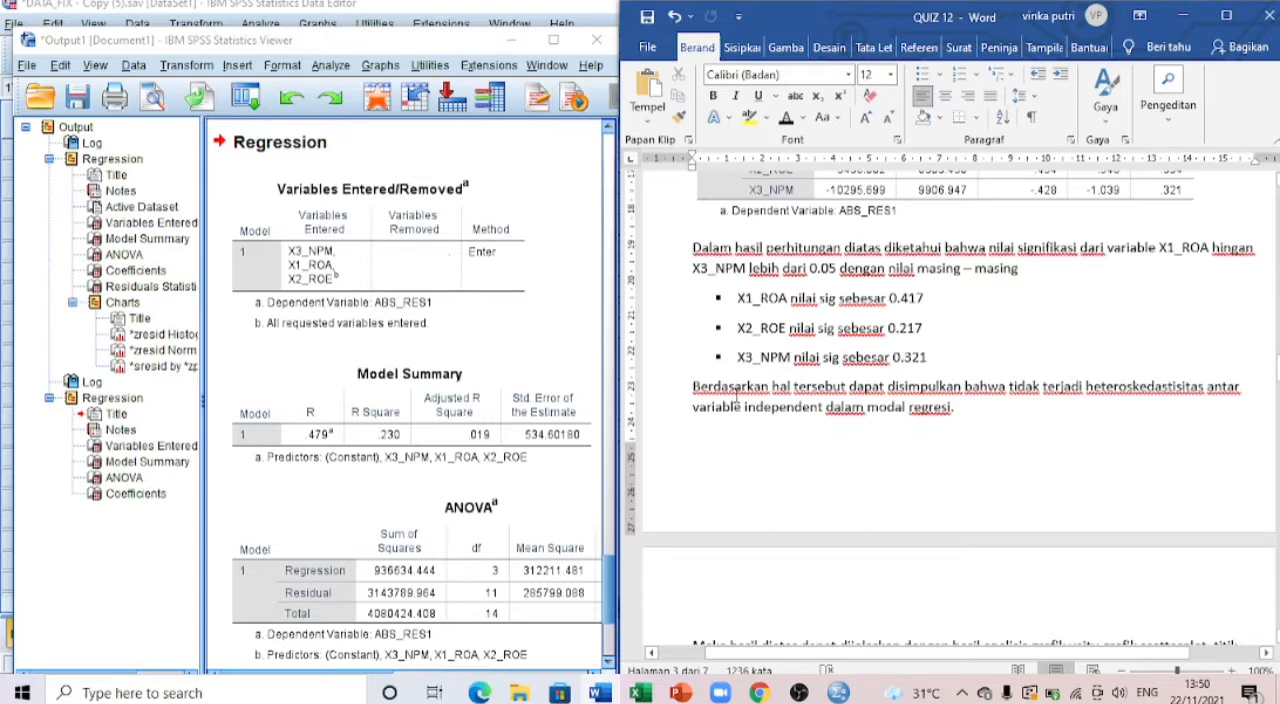
pyautogui.scroll(-2, 735, 392)
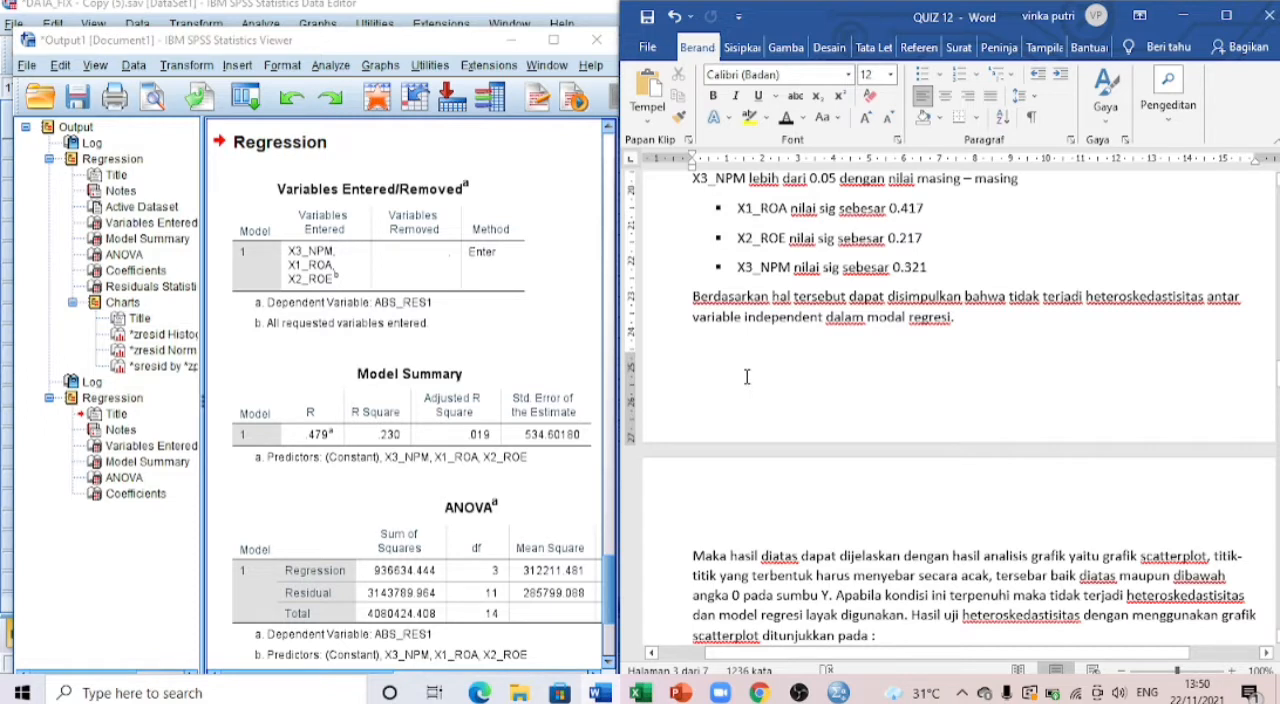
pyautogui.scroll(-4, 746, 376)
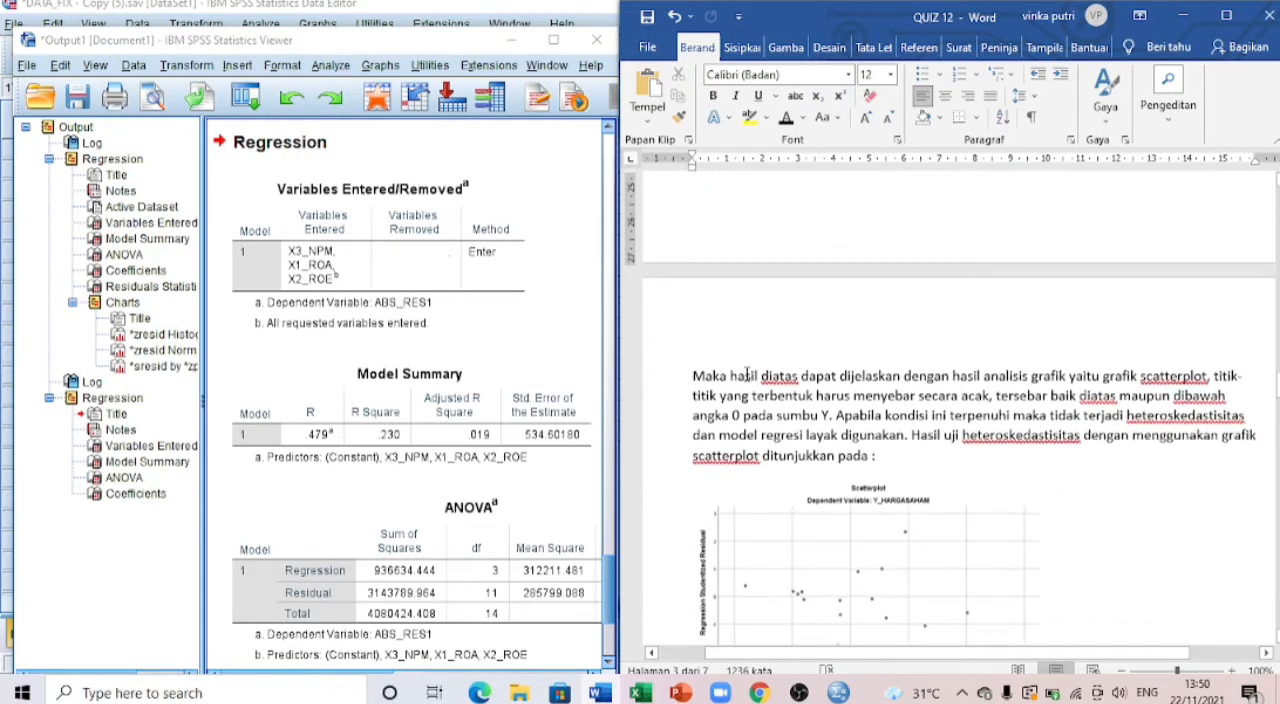
pyautogui.scroll(1, 746, 372)
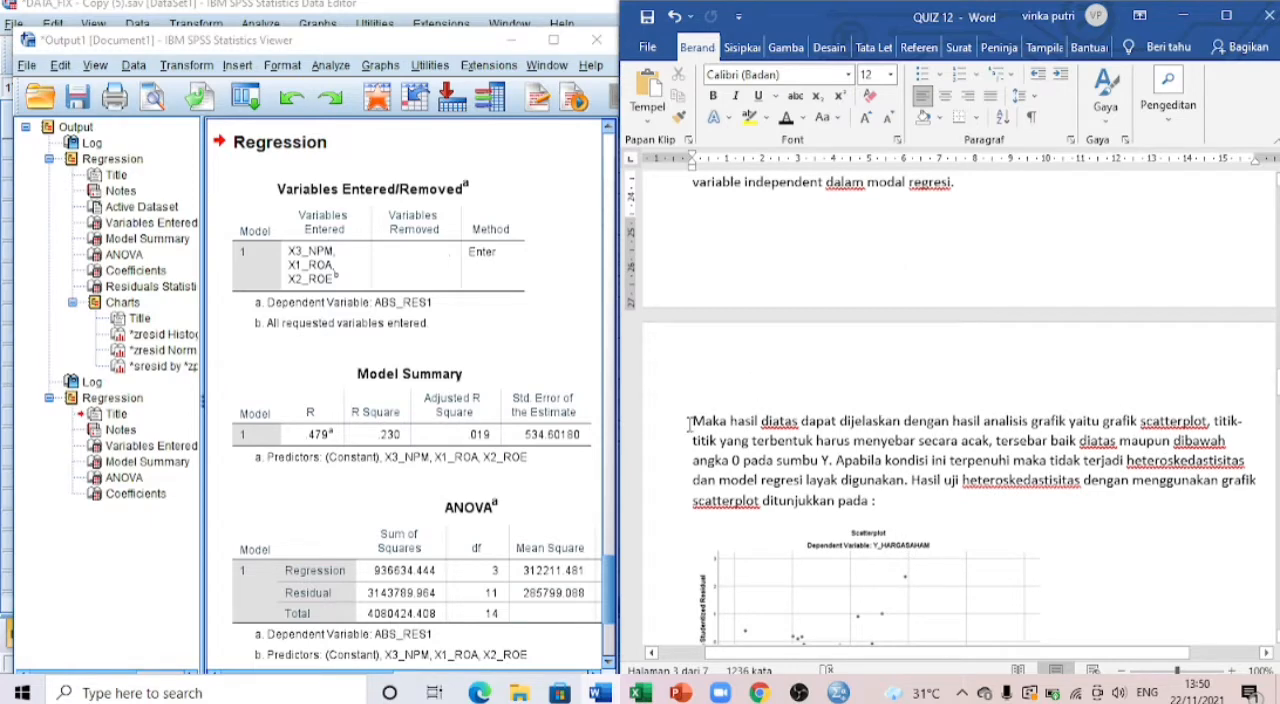
# Step: Examine the residual scatterplot for Y_HARGASAHAM in the SPSS output at full width, and restore the side-by-side layout
pyautogui.scroll(-3, 588, 418)
pyautogui.scroll(10, 418, 447)
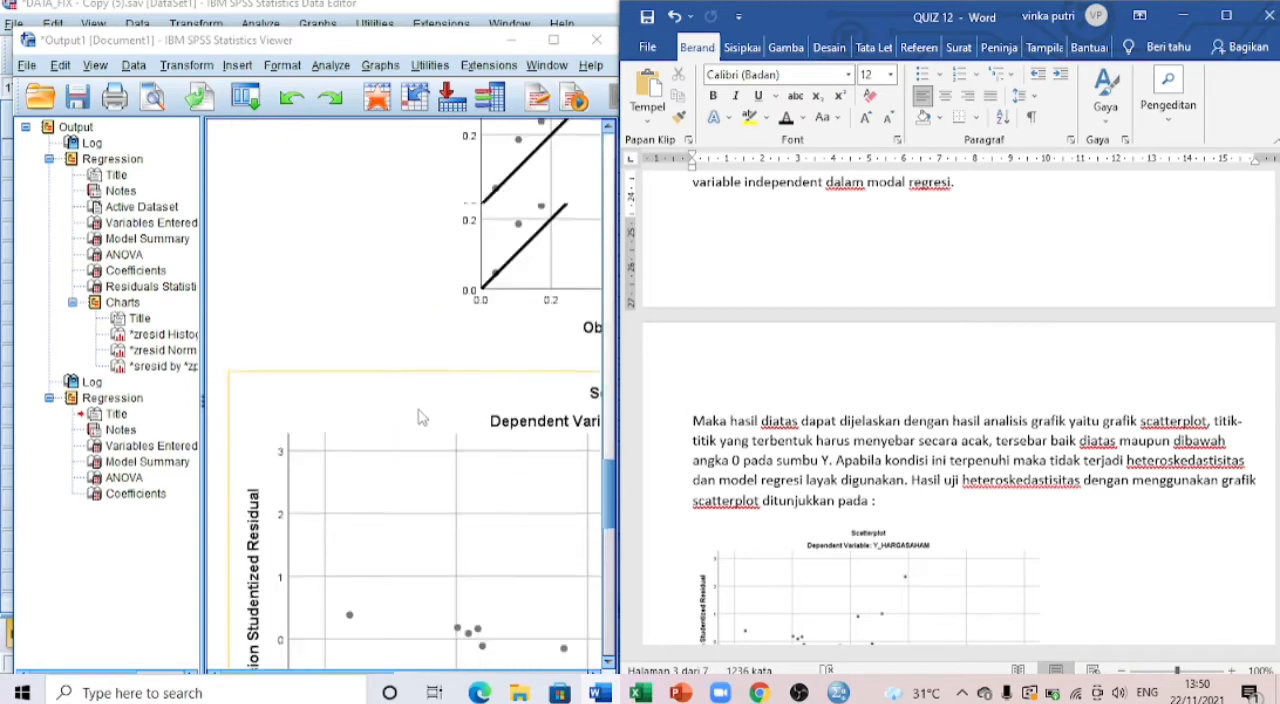
pyautogui.click(610, 201)
pyautogui.scroll(5, 610, 201)
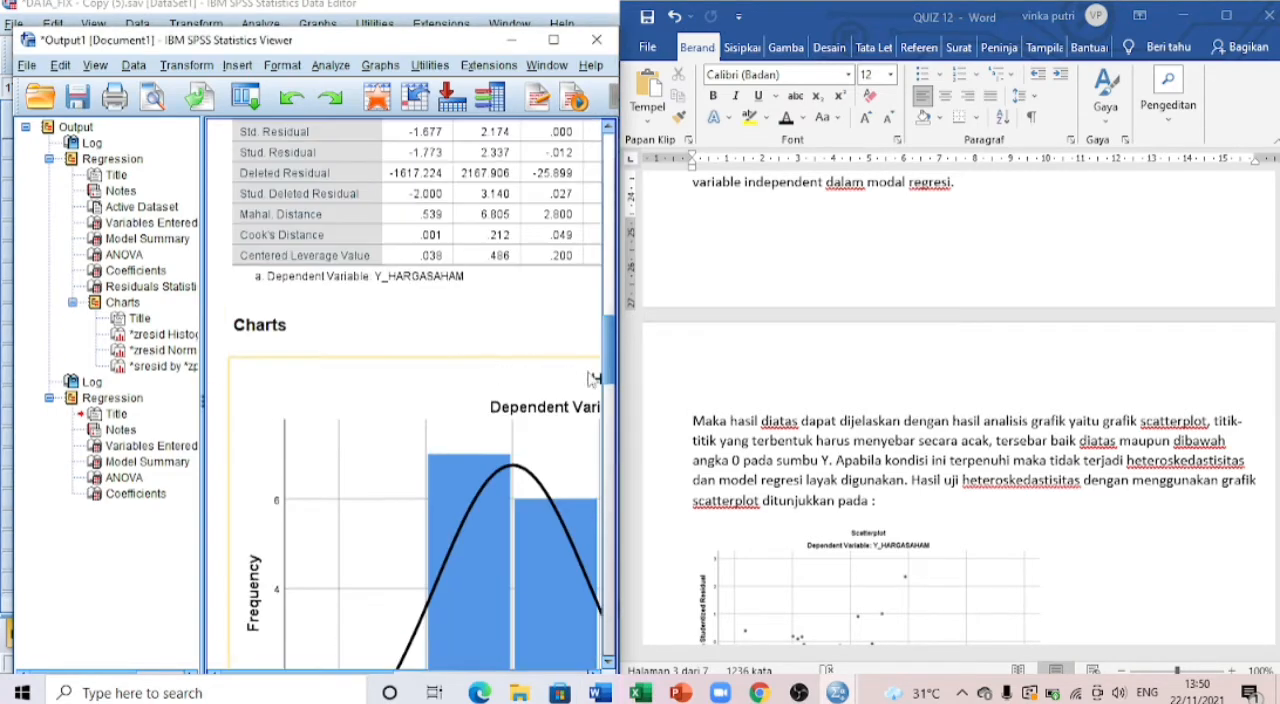
pyautogui.moveTo(616, 374); pyautogui.dragTo(1137, 374)
pyautogui.scroll(-5, 814, 374)
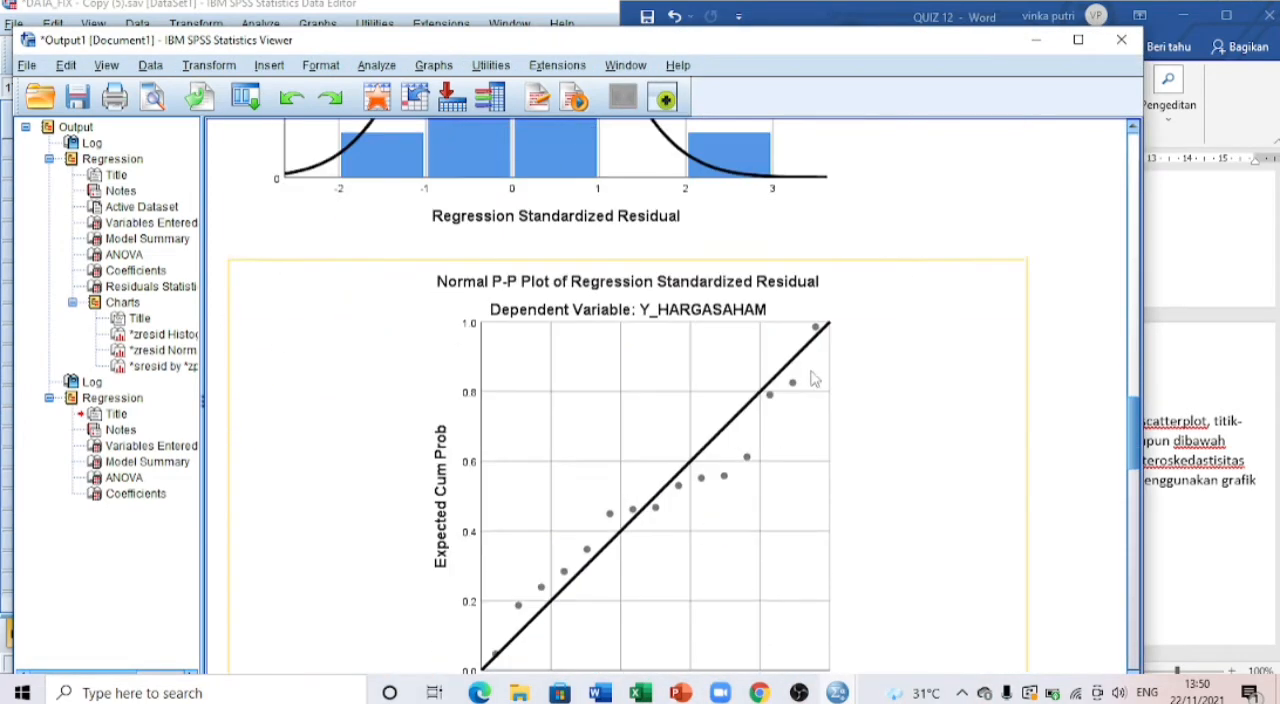
pyautogui.scroll(-6, 643, 403)
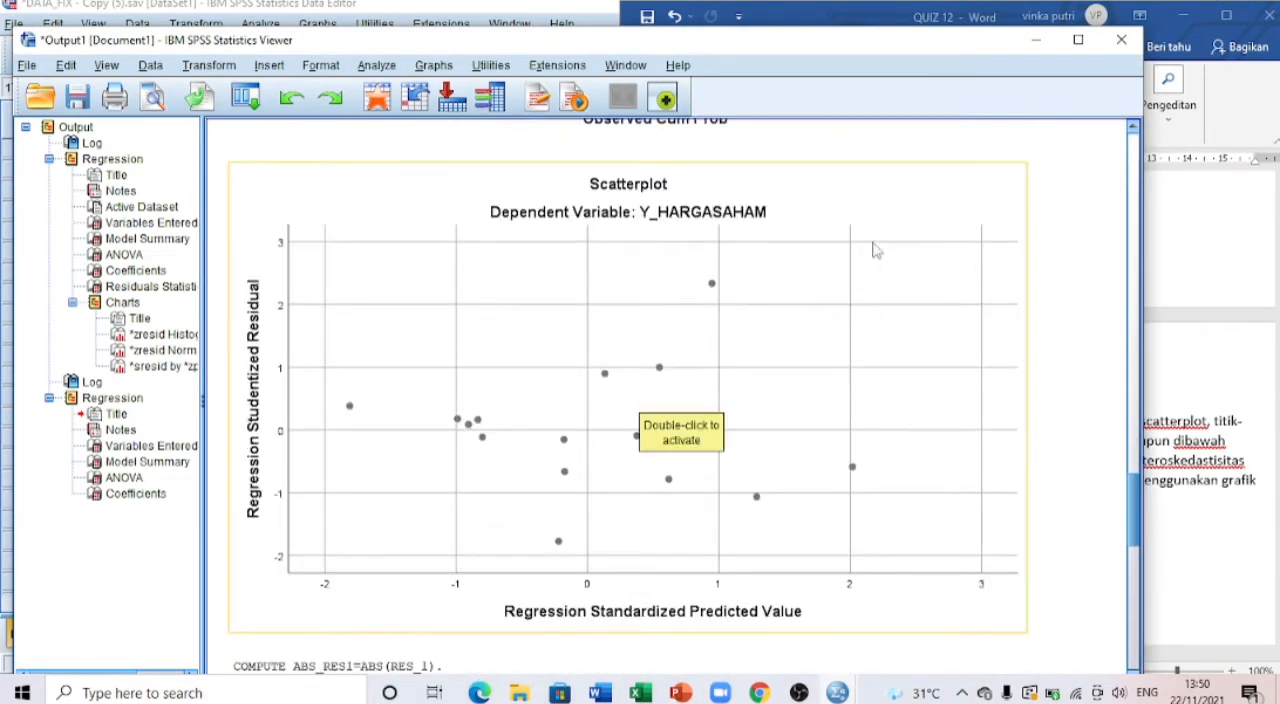
pyautogui.moveTo(1143, 204); pyautogui.dragTo(611, 205)
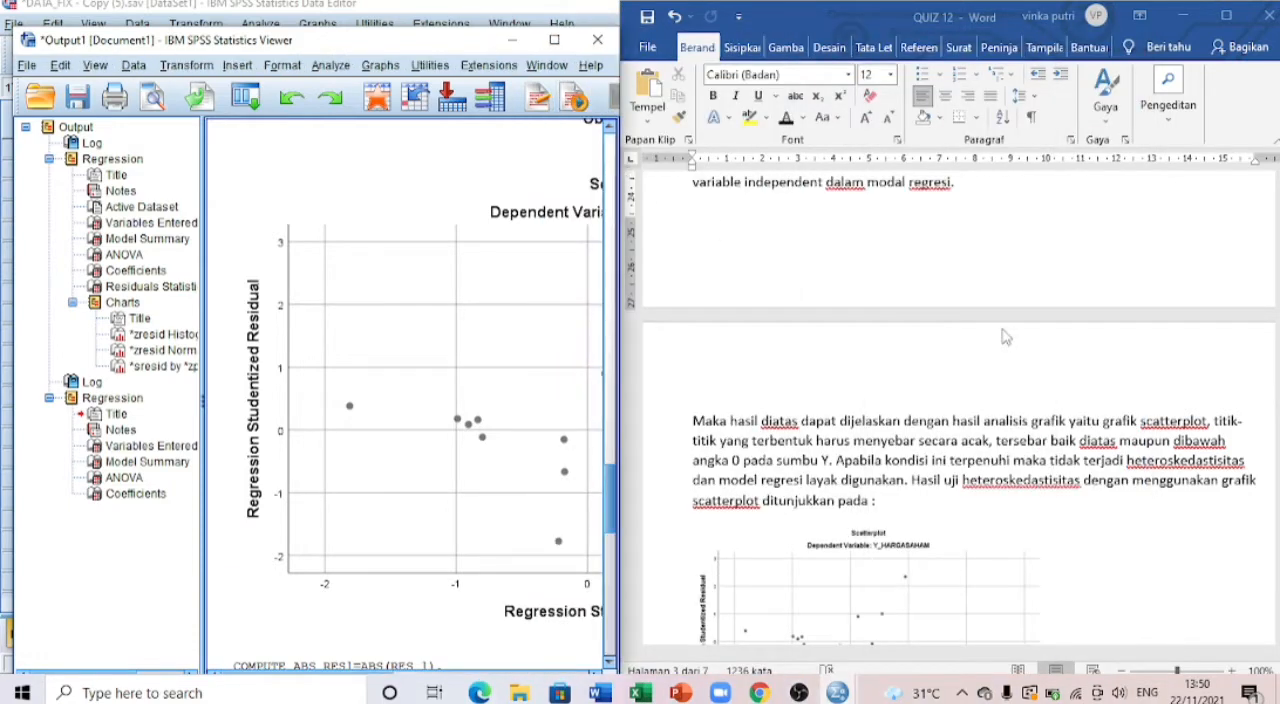
# Step: Read the report's scatterplot criteria and its interpretation of how the points spread around 0 on the Y axis
pyautogui.scroll(-1, 1005, 337)
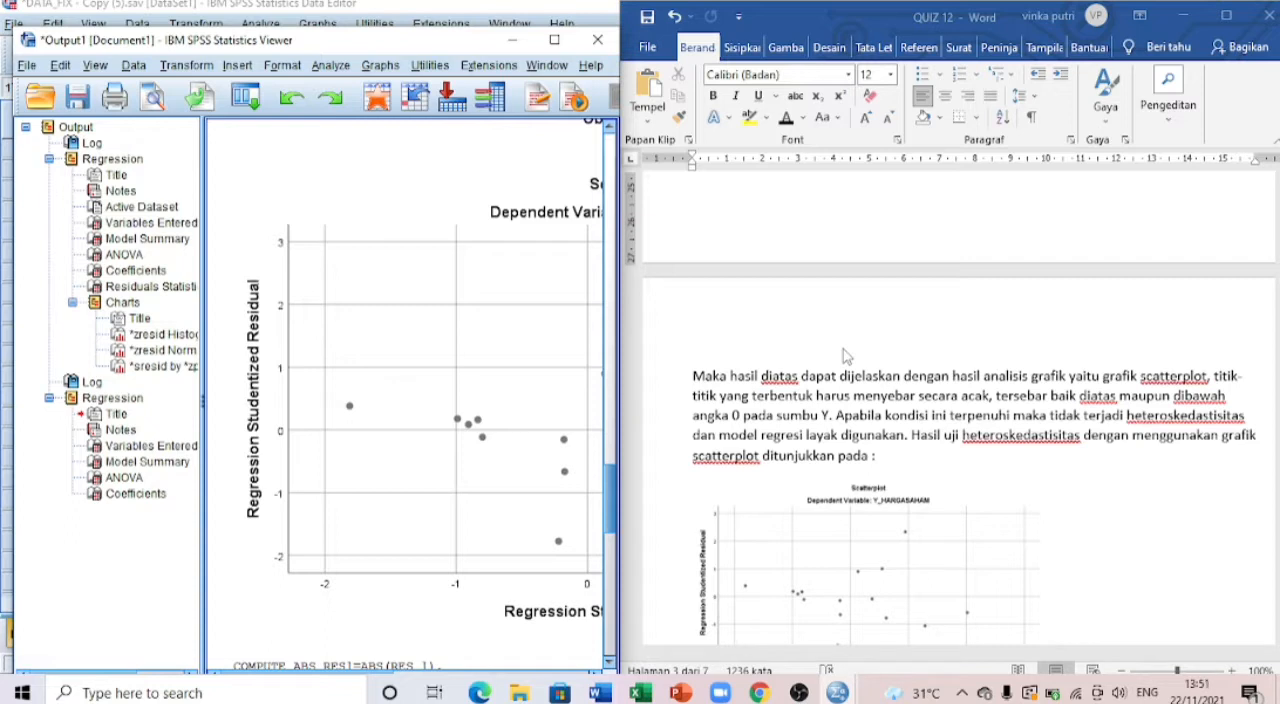
pyautogui.scroll(-2, 917, 350)
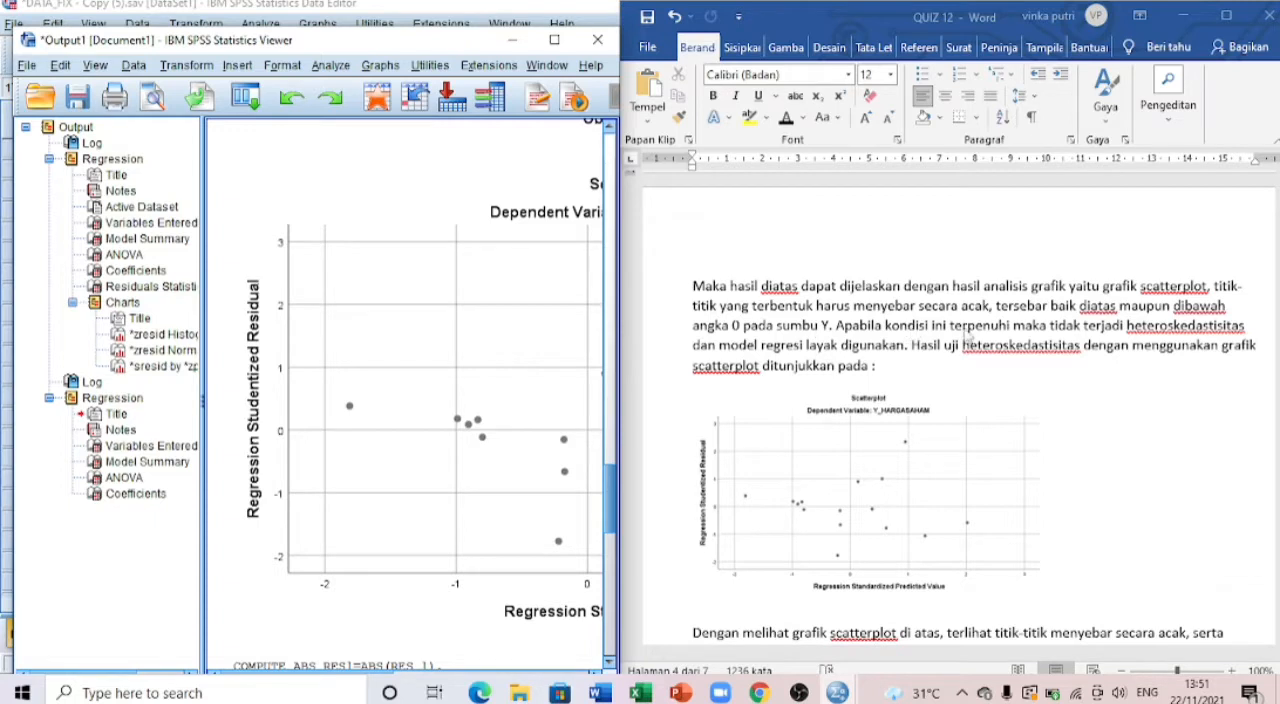
pyautogui.scroll(-1, 1030, 330)
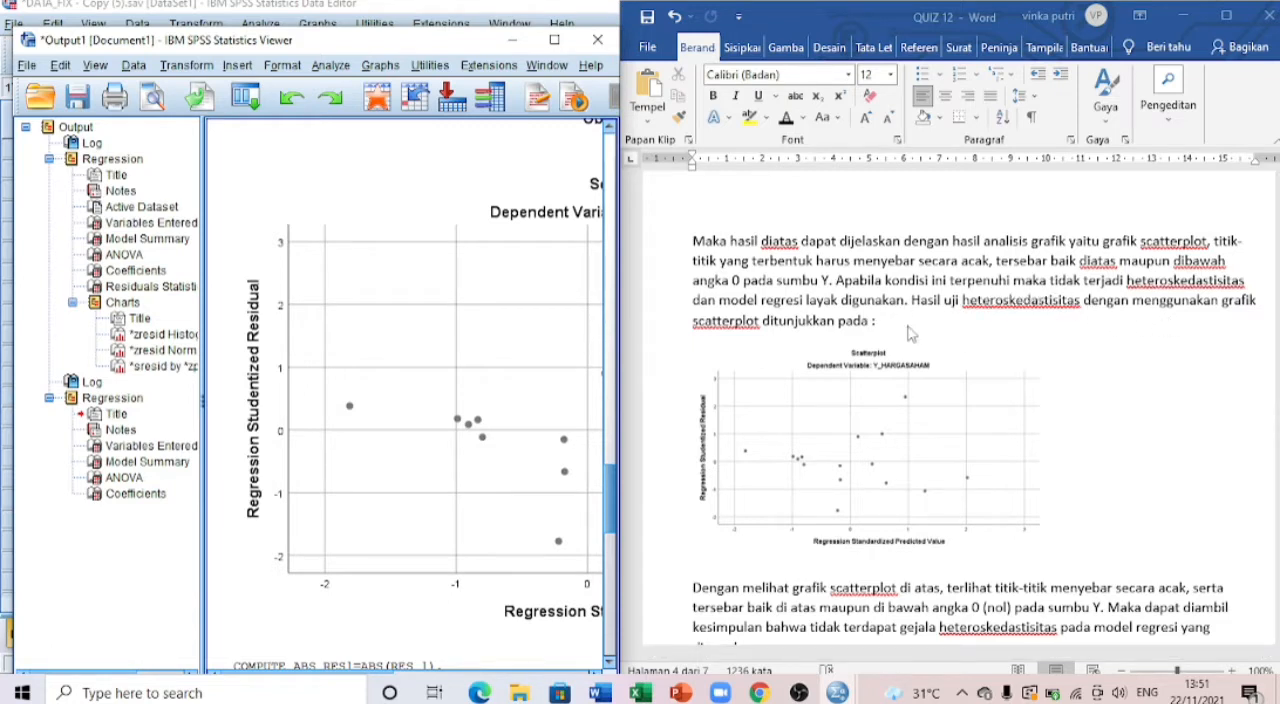
pyautogui.scroll(-2, 780, 355)
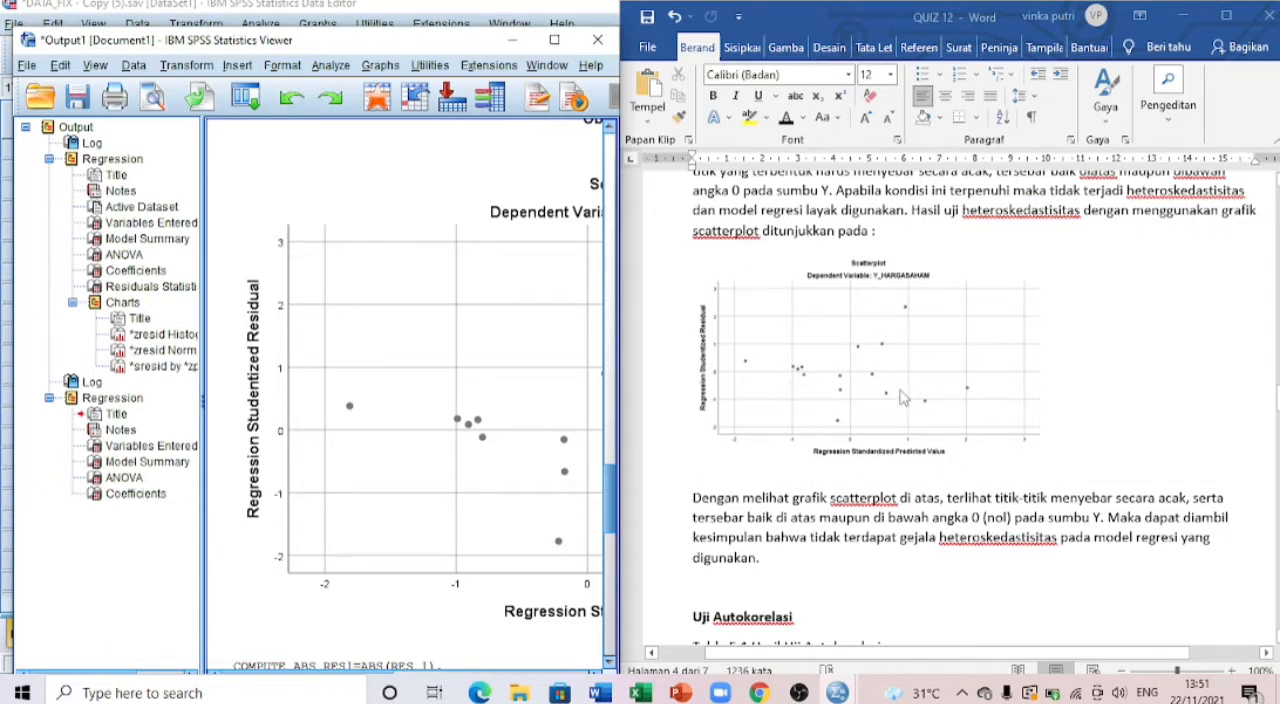
pyautogui.scroll(1, 900, 398)
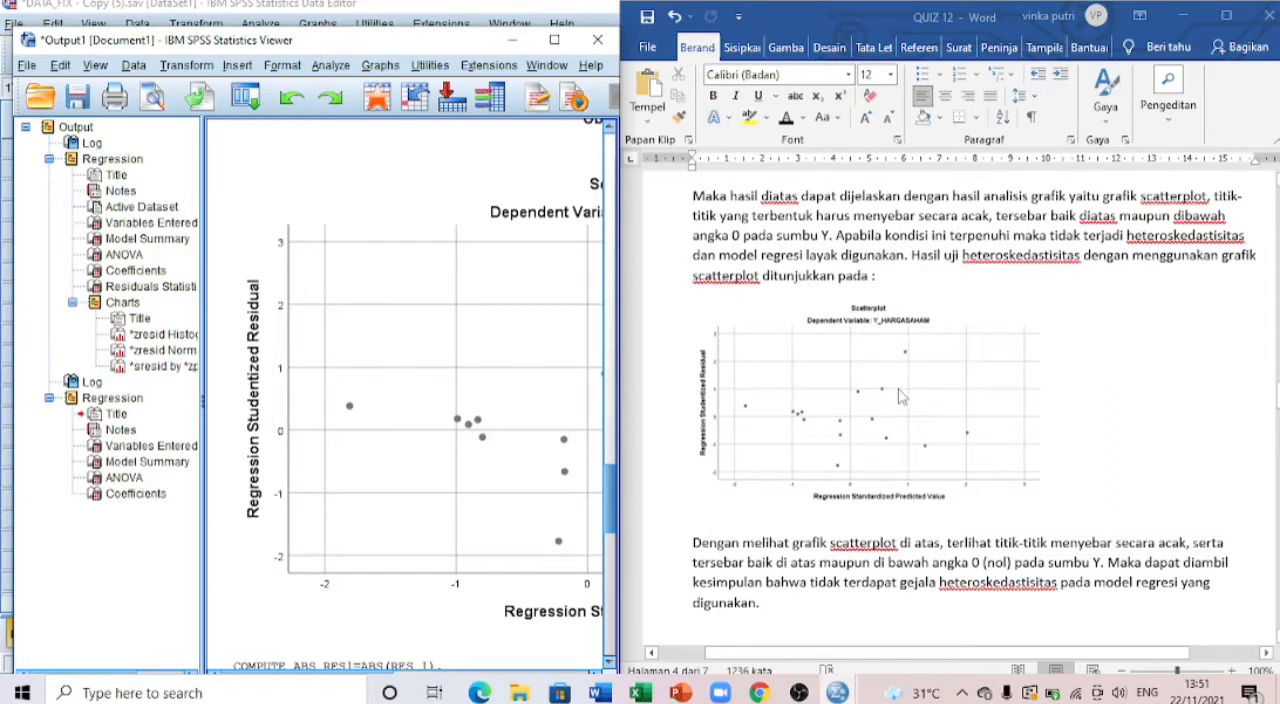
pyautogui.scroll(-1, 900, 397)
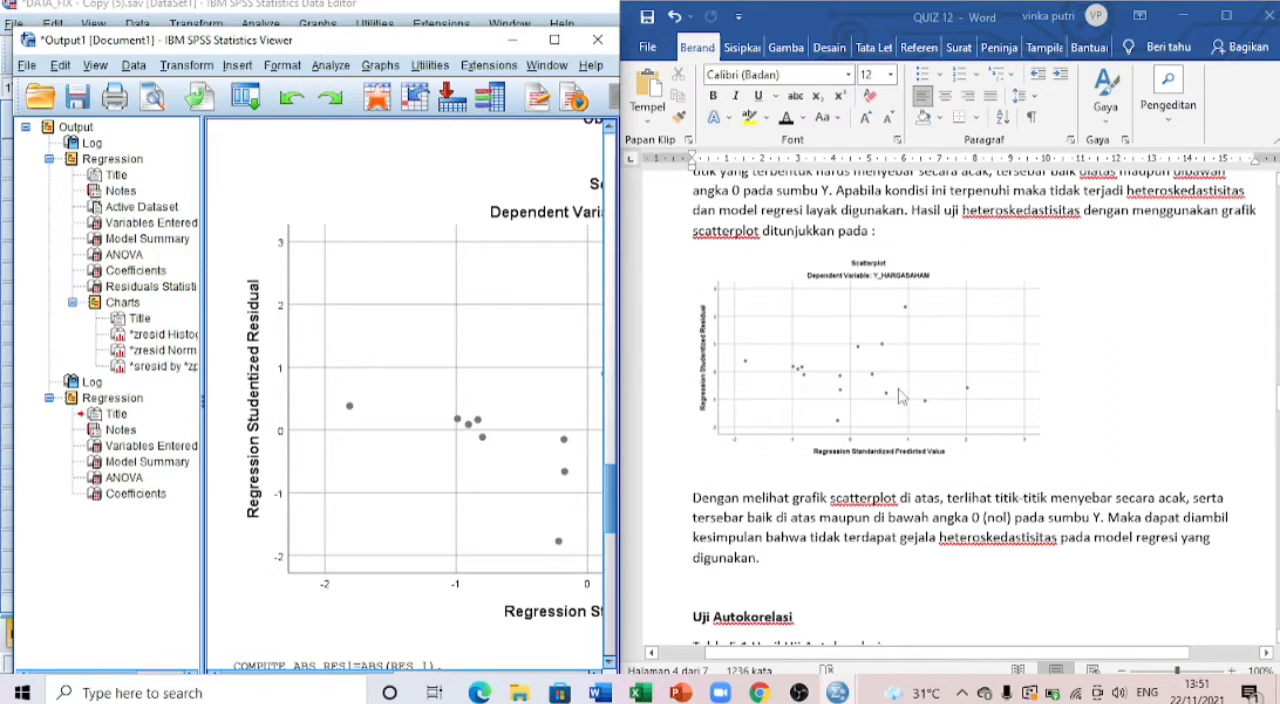
# Step: Read the report's conclusion below the scatterplot about heteroscedasticity in the regression model
pyautogui.scroll(-1, 900, 397)
pyautogui.scroll(1, 876, 398)
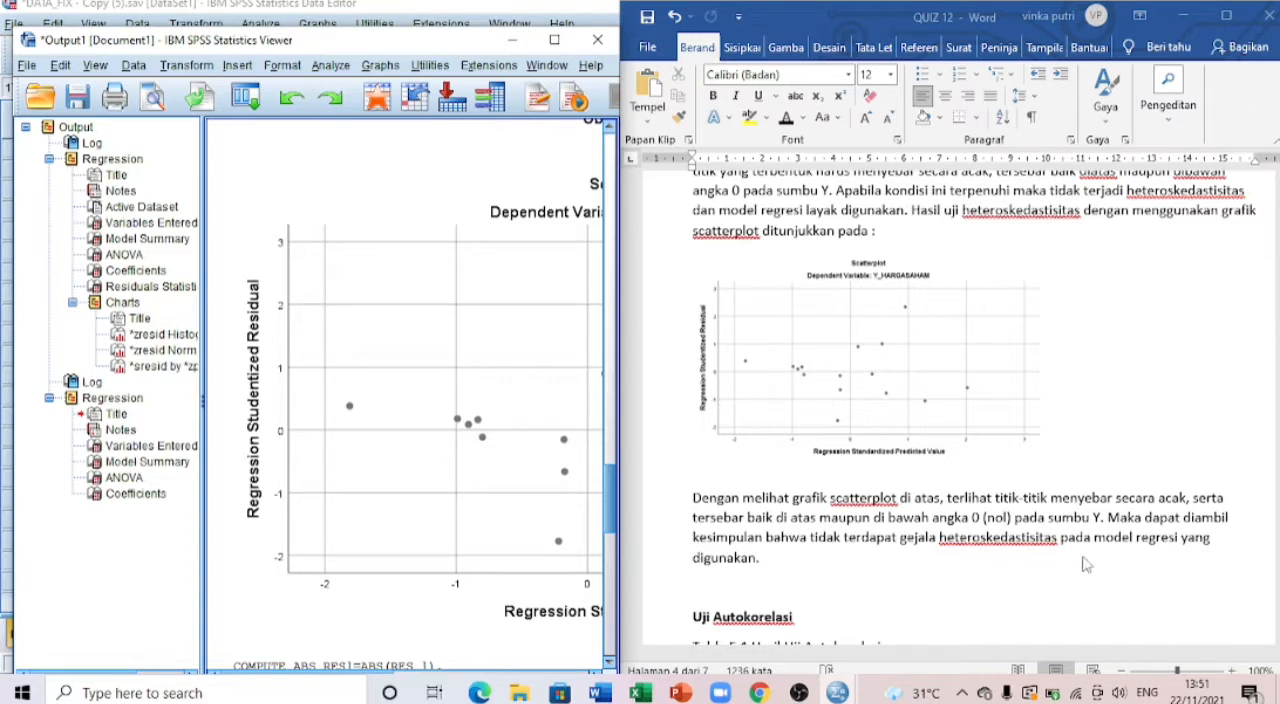
pyautogui.scroll(1, 874, 558)
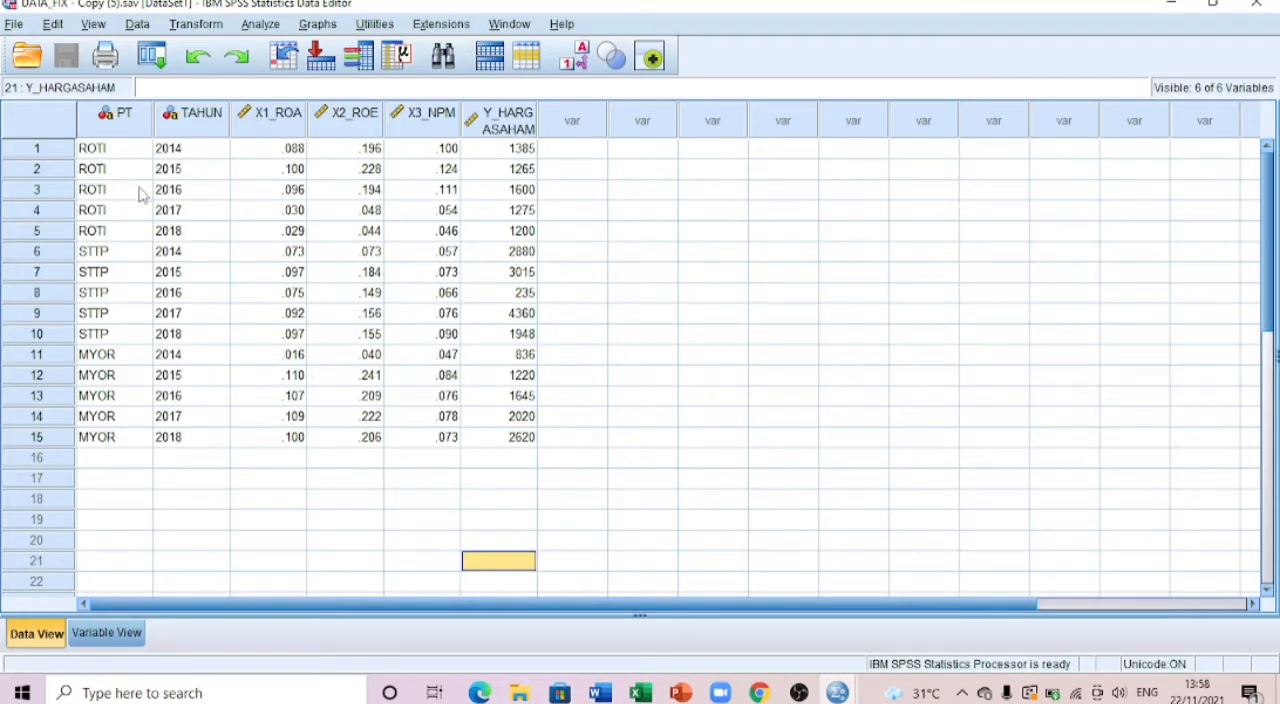
# Step: Review the dataset's company codes in PT, the years in TAHUN and the first X1_ROA value
pyautogui.scroll(-2, 150, 320)
pyautogui.scroll(2, 160, 380)
pyautogui.click(176, 416)
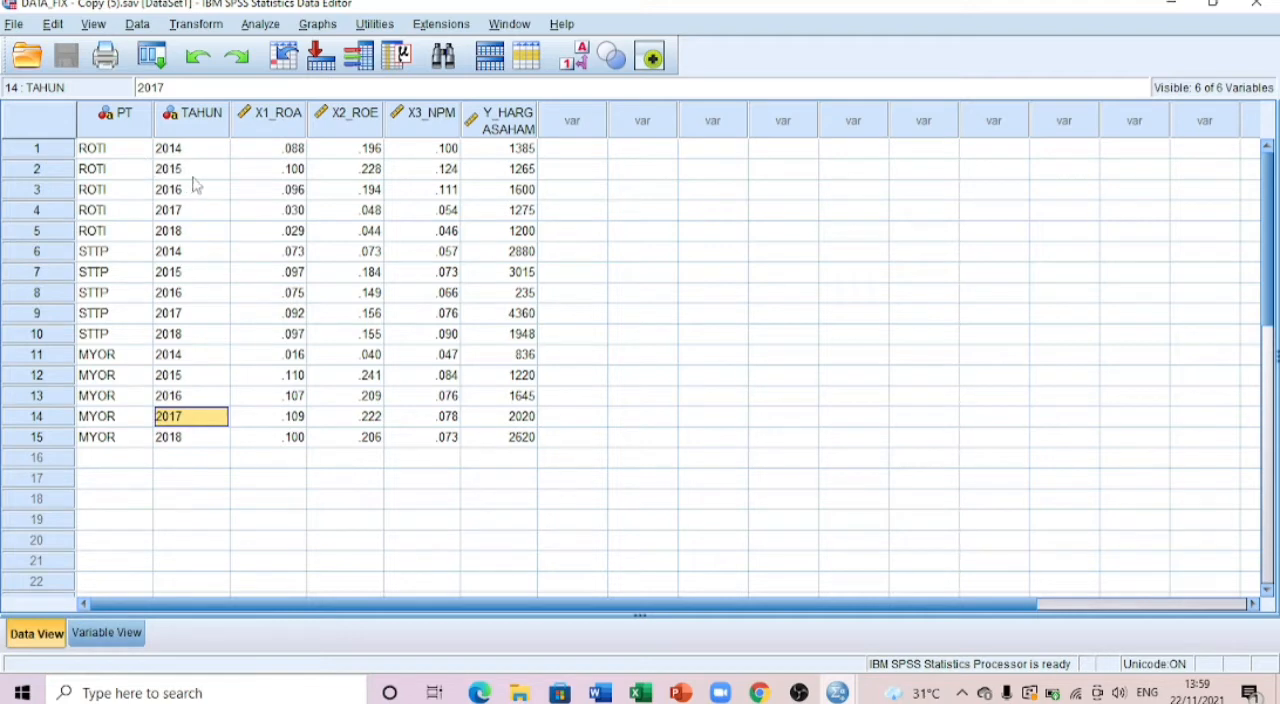
pyautogui.click(128, 152)
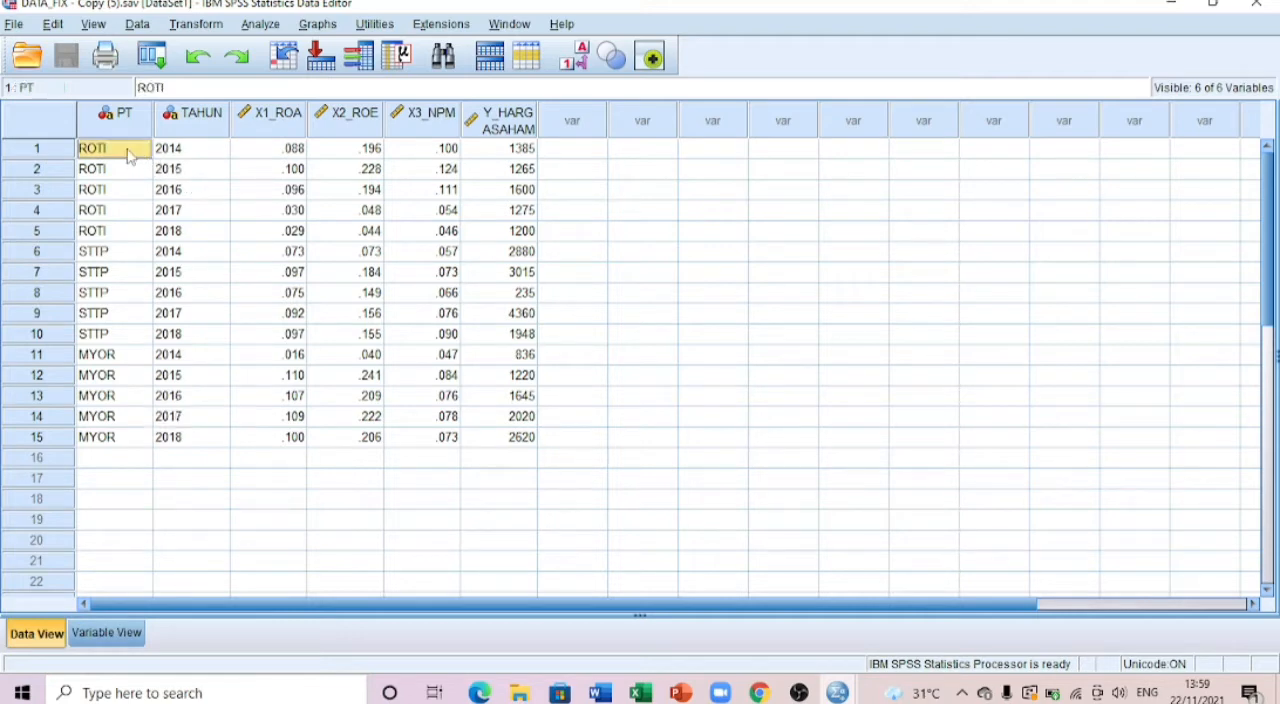
pyautogui.click(138, 420)
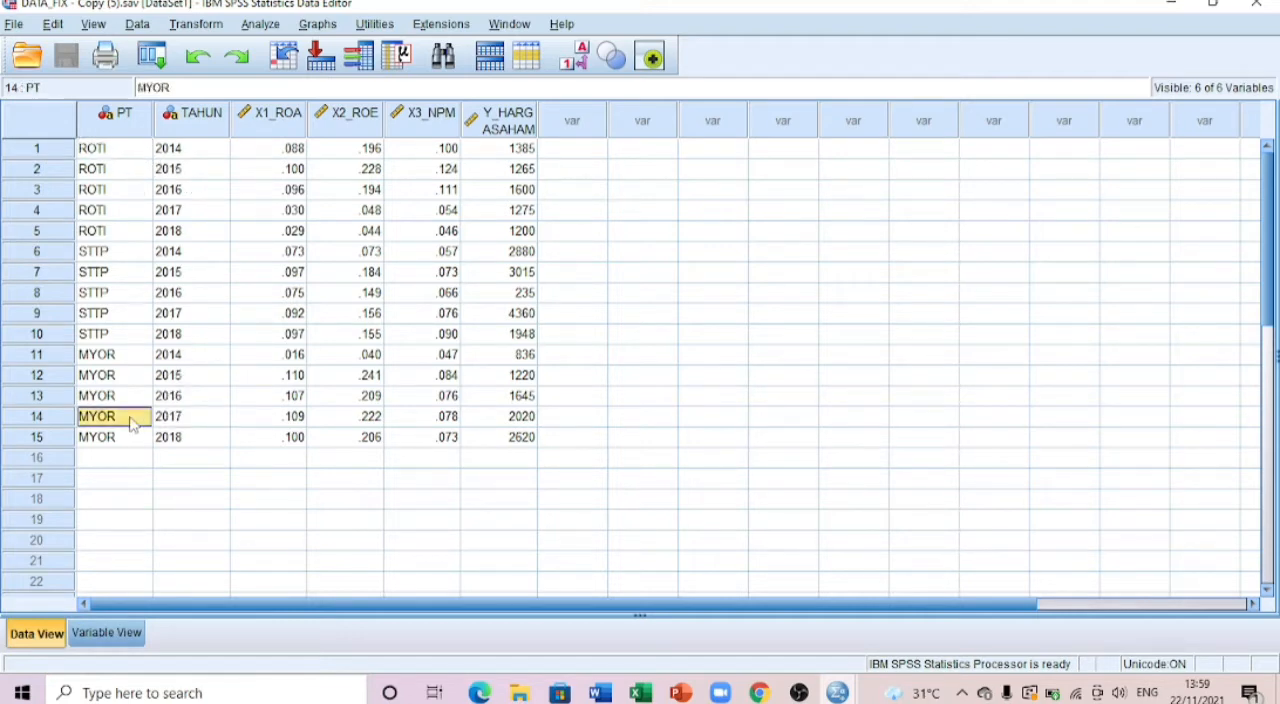
pyautogui.click(100, 152)
pyautogui.click(110, 276)
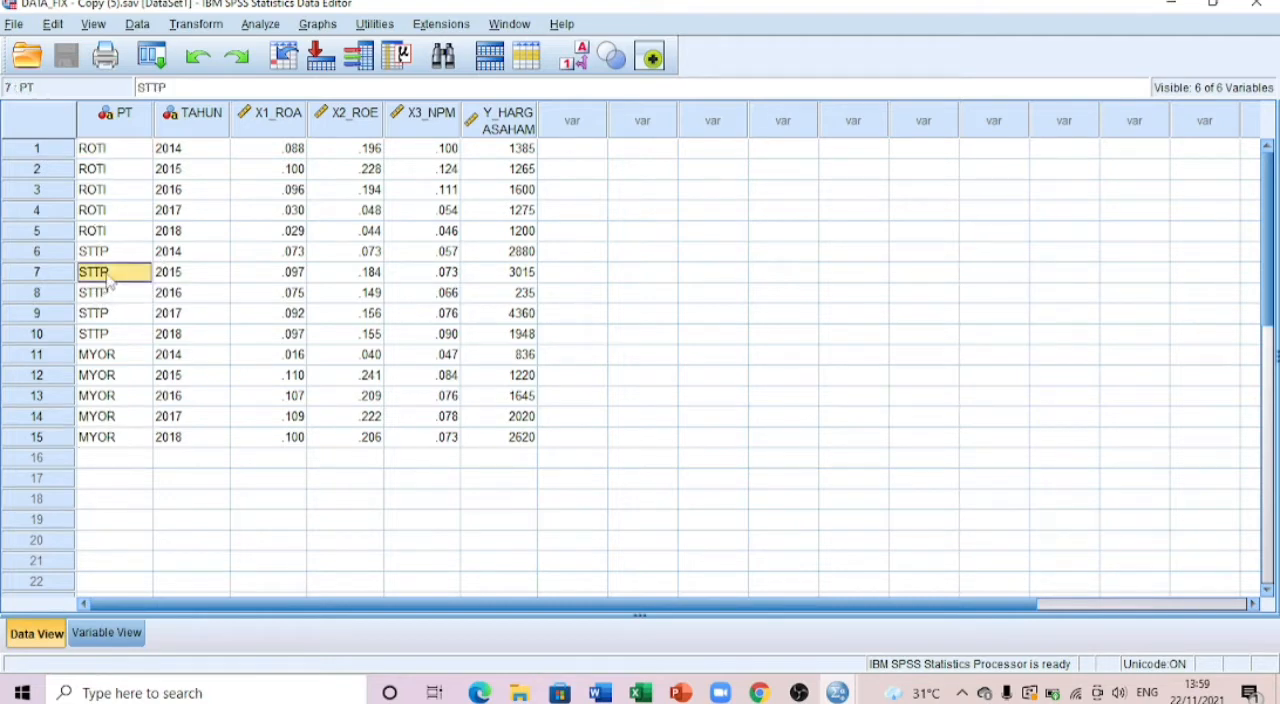
pyautogui.click(124, 378)
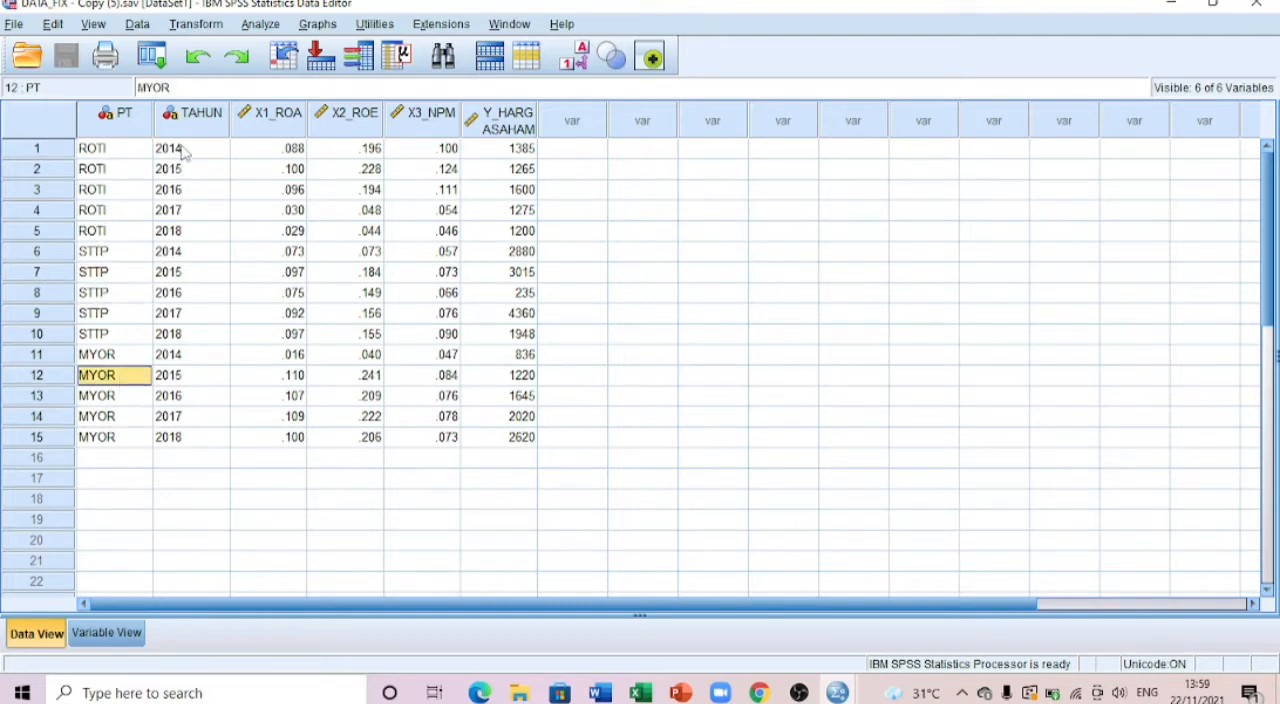
pyautogui.moveTo(183, 150); pyautogui.dragTo(215, 445)
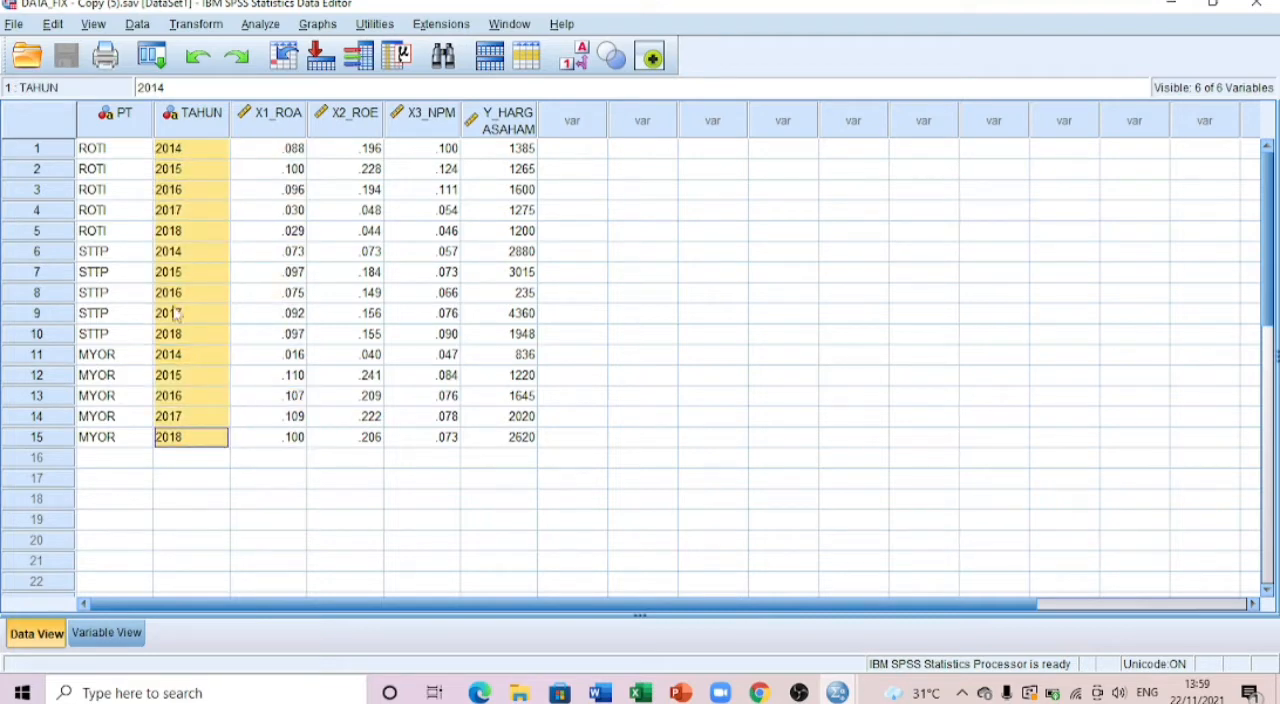
pyautogui.click(194, 231)
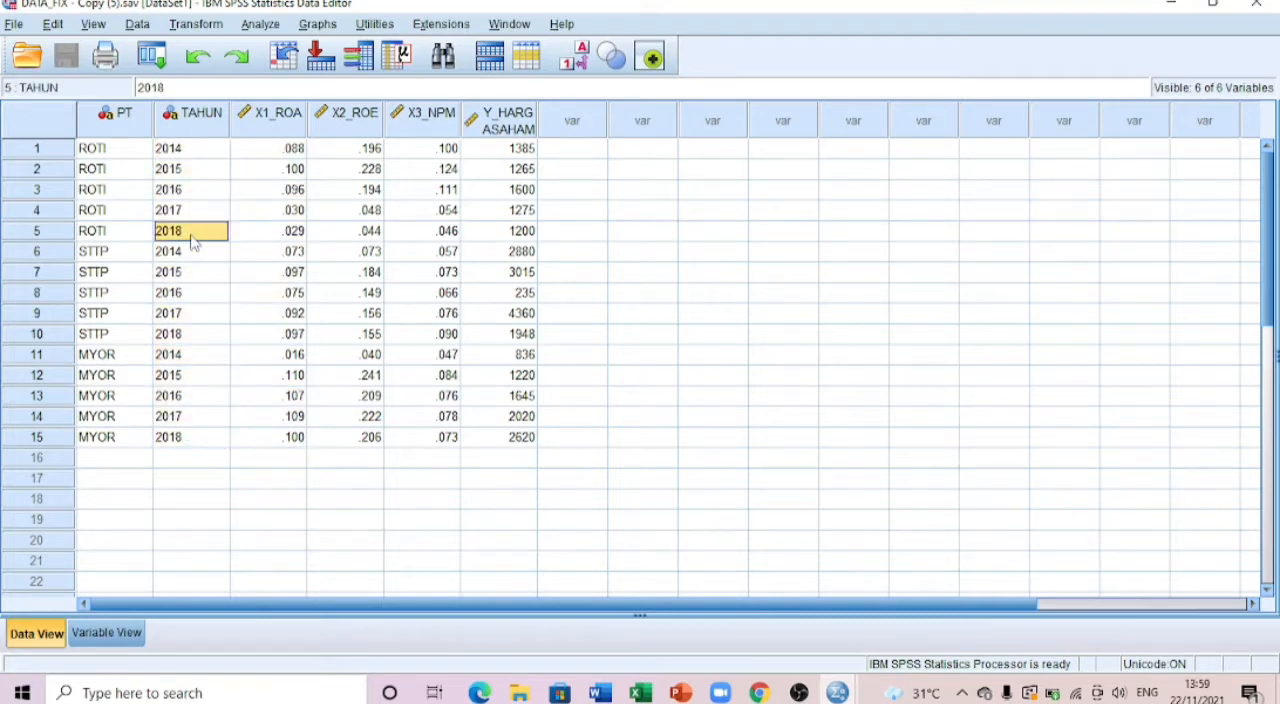
pyautogui.click(272, 153)
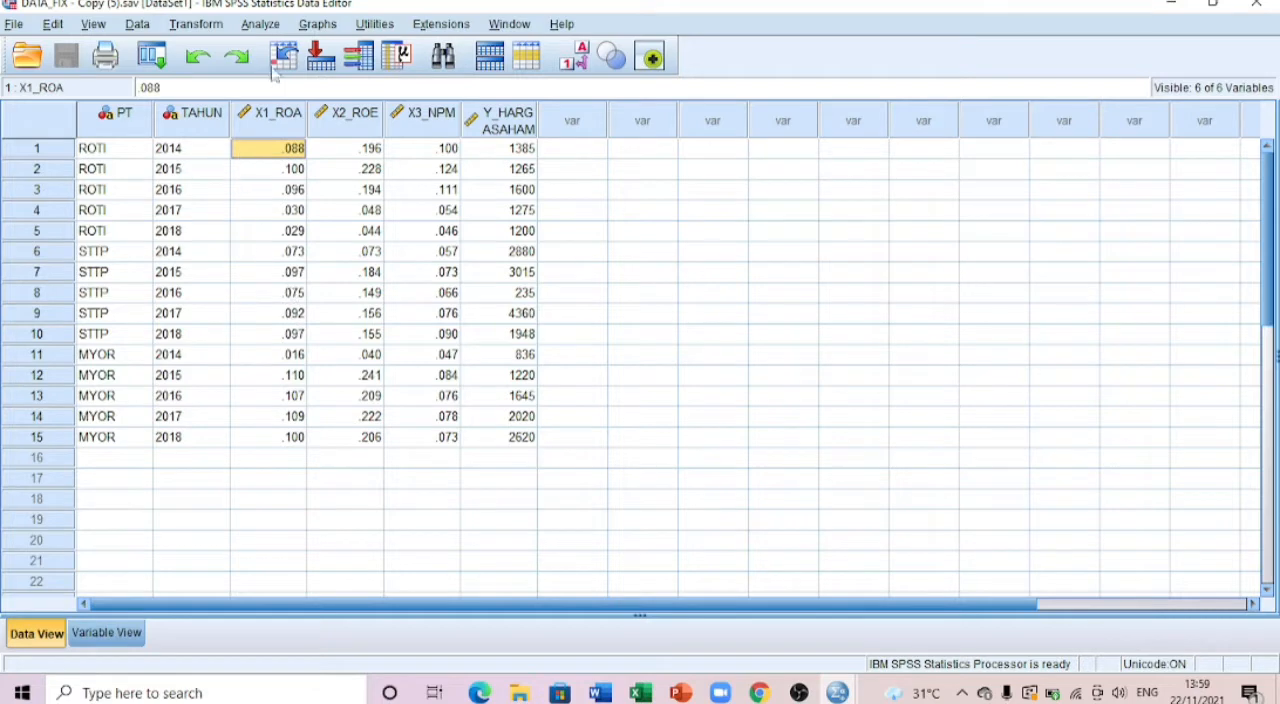
# Step: Set up a linear regression with Y_HARGASAHAM as dependent and X1_ROA, X2_ROE and X3_NPM as independent variables
pyautogui.click(260, 24)
pyautogui.moveTo(310, 244)
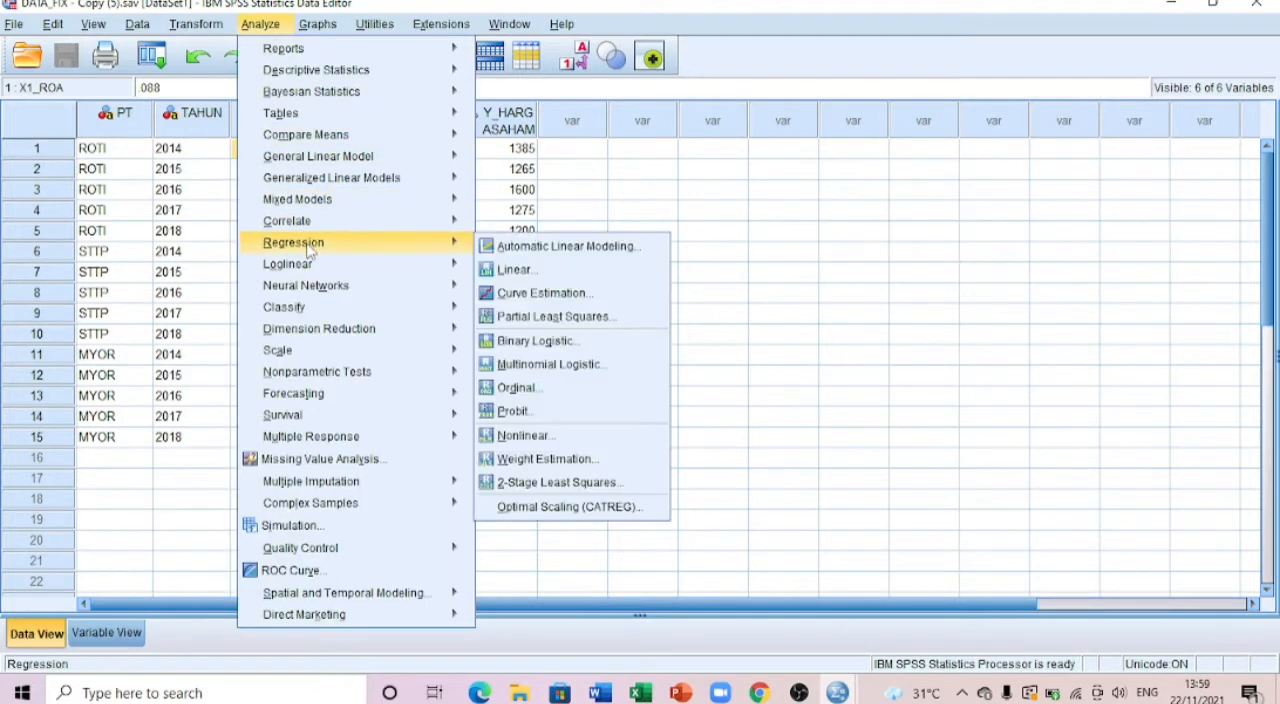
pyautogui.click(510, 269)
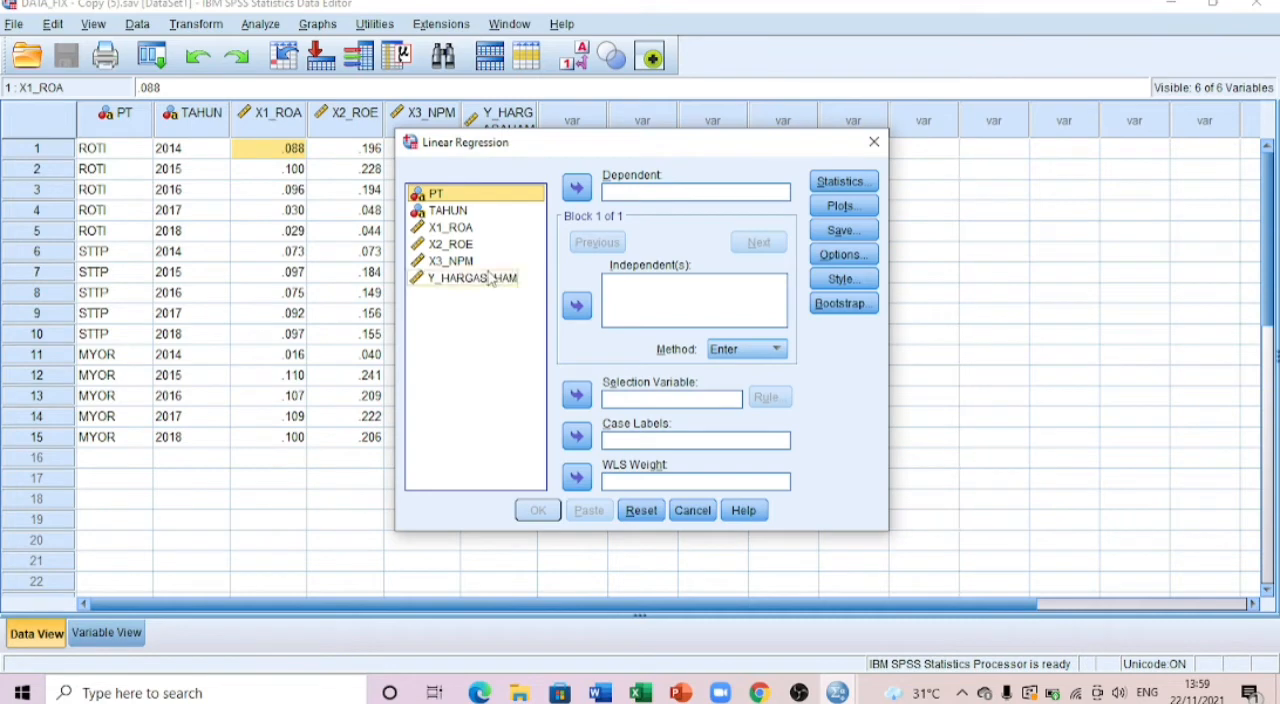
pyautogui.click(487, 280)
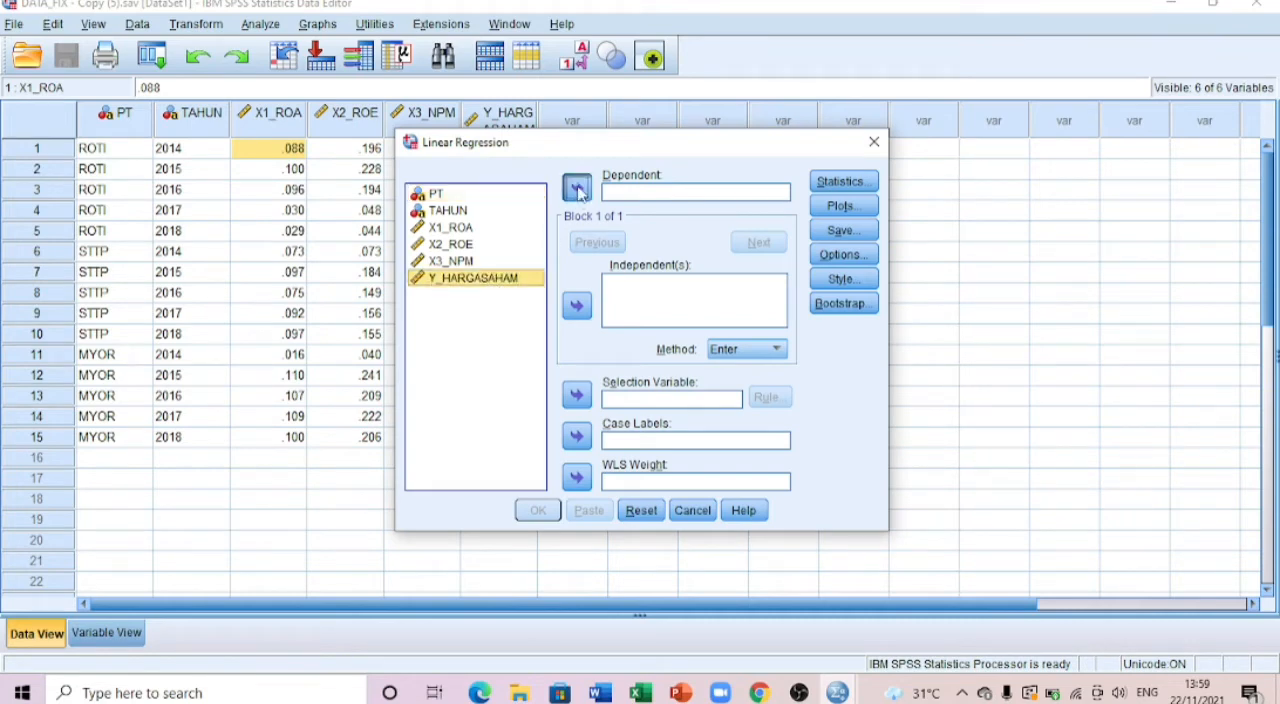
pyautogui.click(577, 188)
pyautogui.click(450, 228)
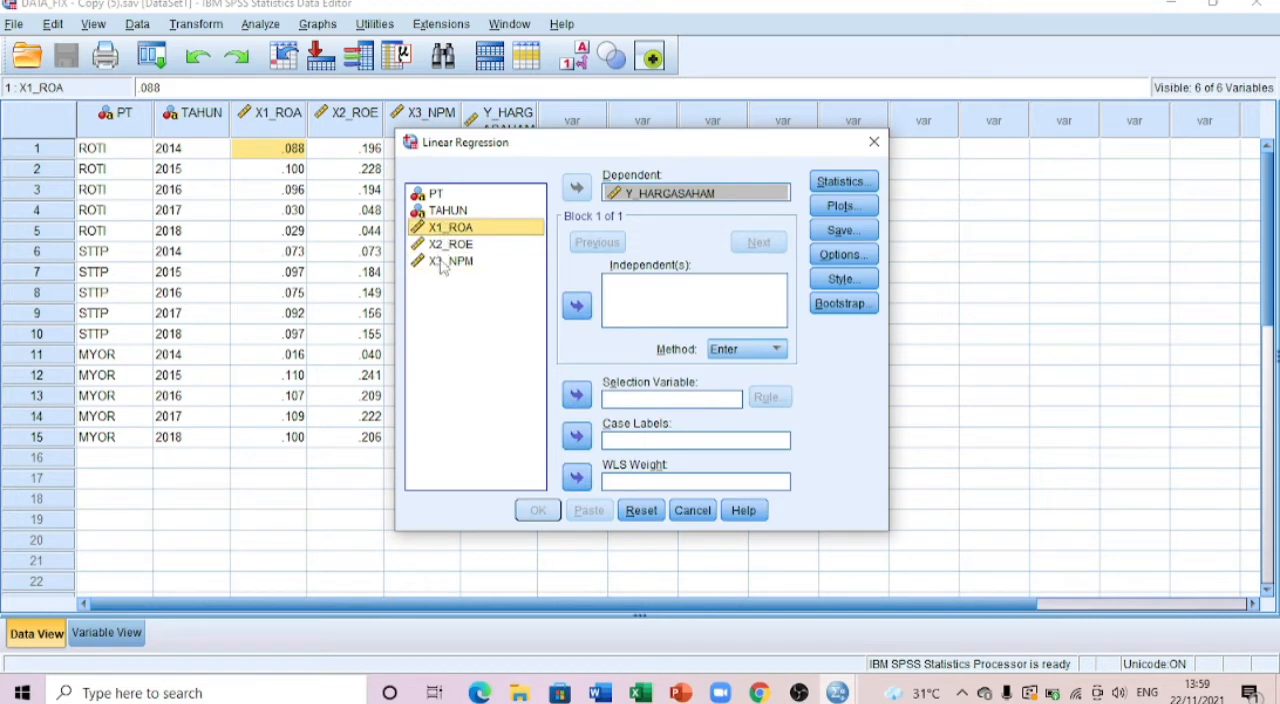
pyautogui.keyDown('shift'); pyautogui.click(445, 261); pyautogui.keyUp('shift')
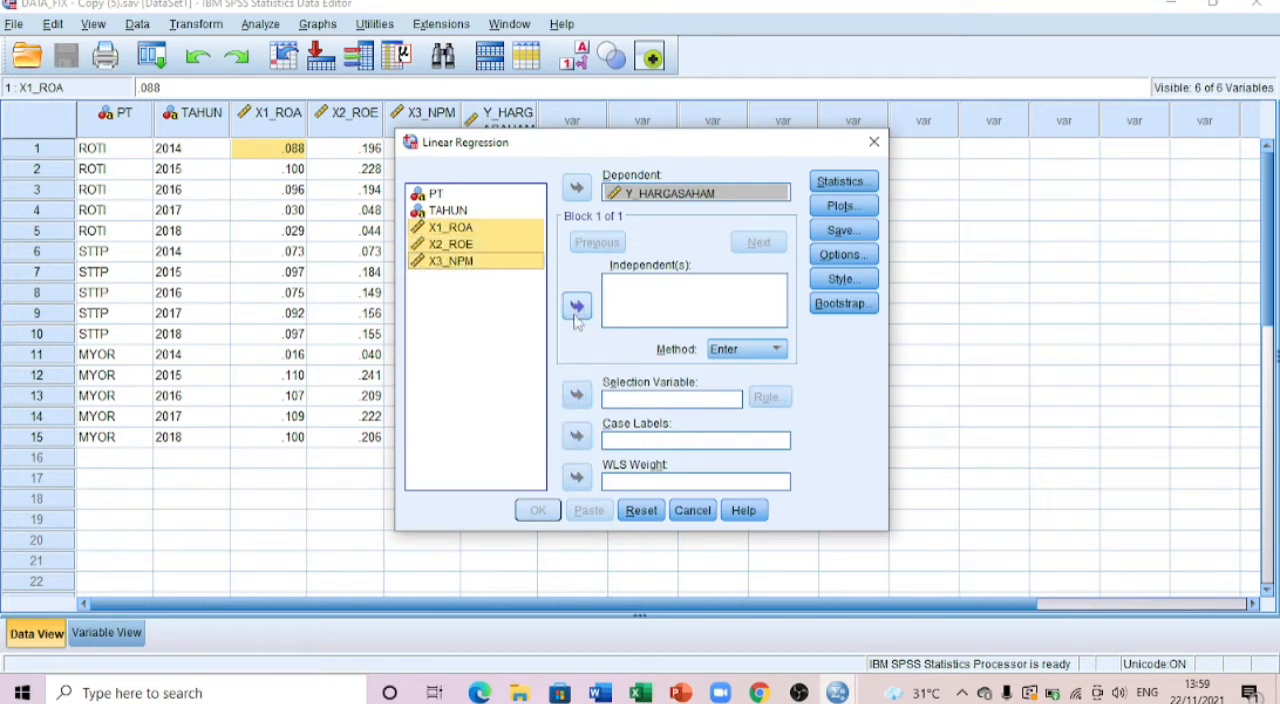
pyautogui.click(577, 307)
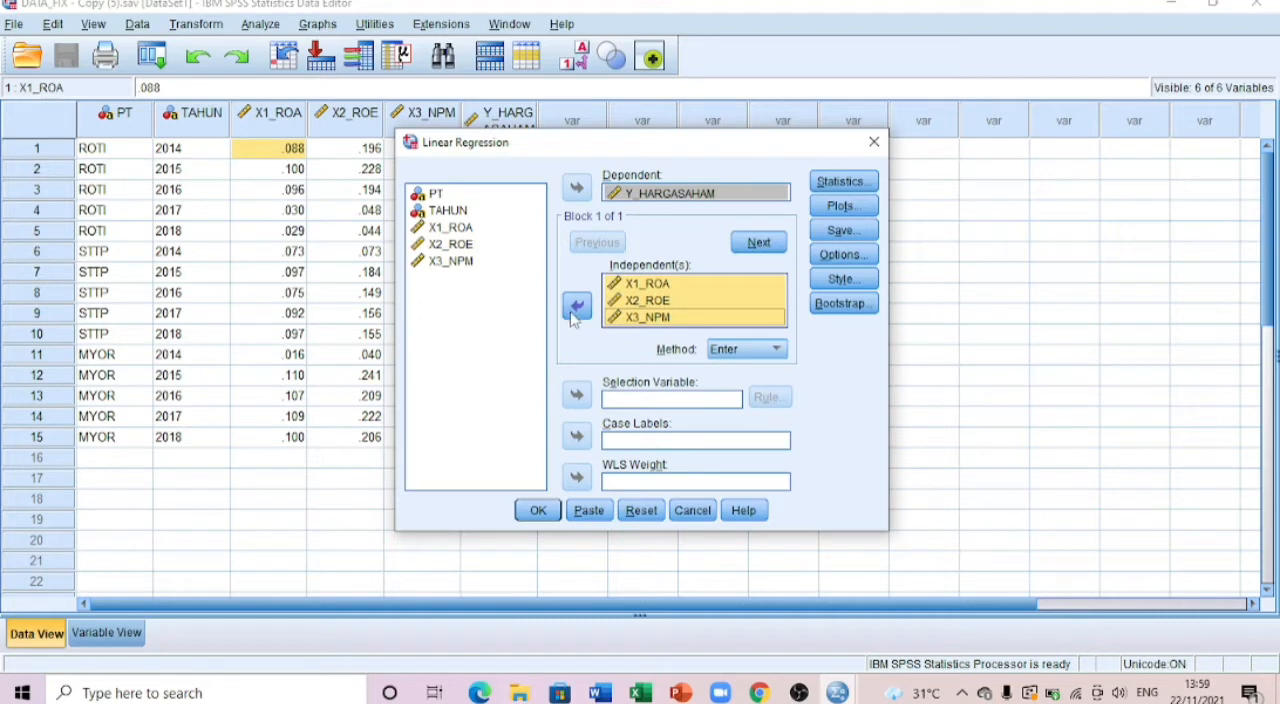
# Step: Add the covariance matrix, collinearity diagnostics and Durbin-Watson to the regression statistics and run the regression
pyautogui.click(864, 192)
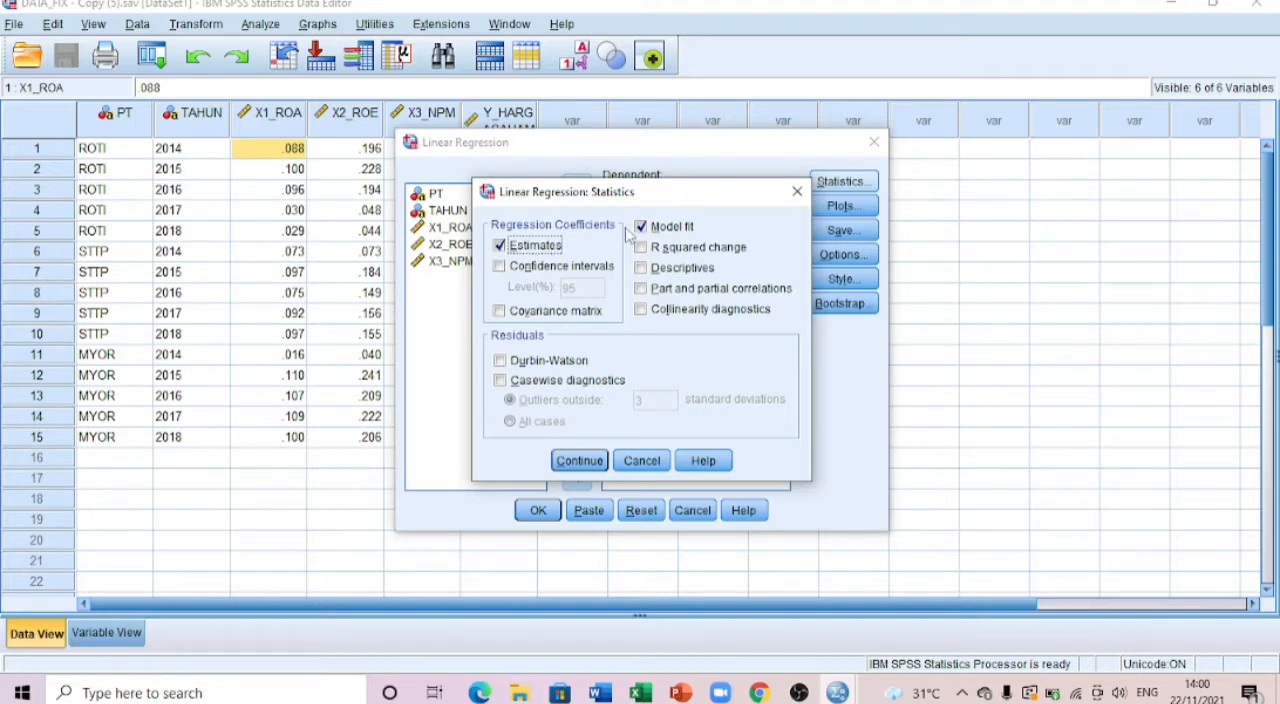
pyautogui.click(518, 312)
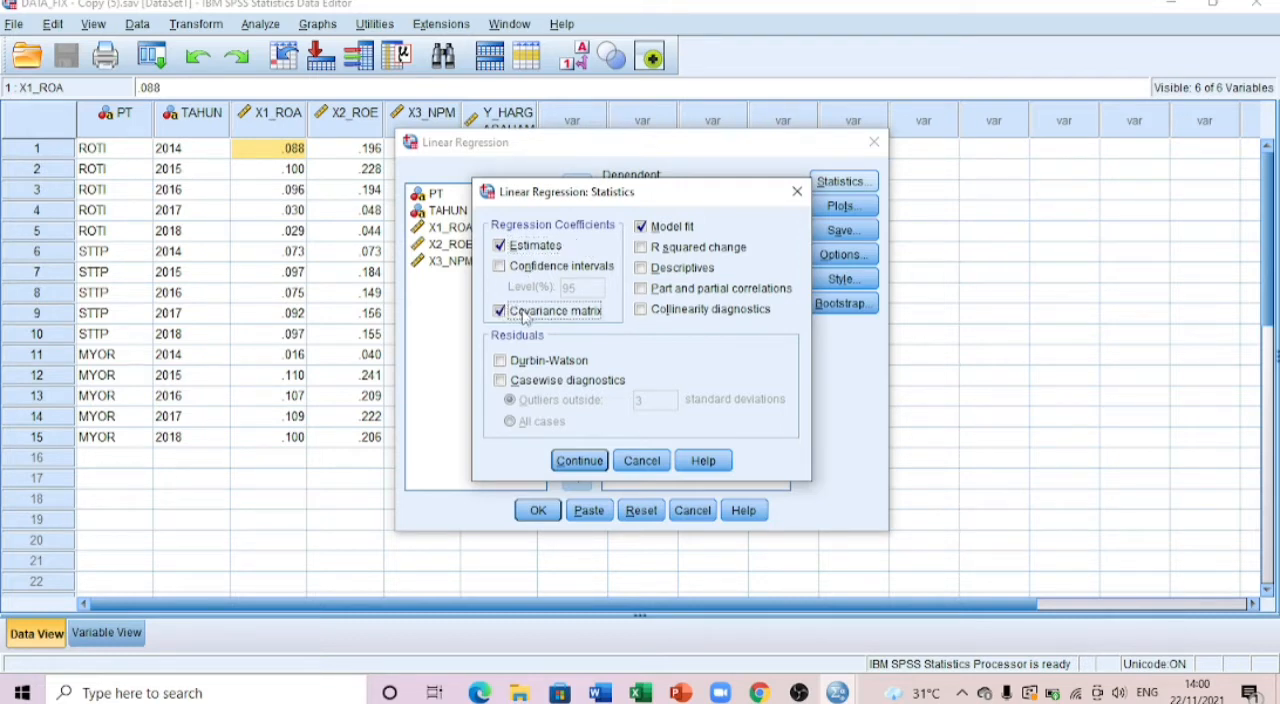
pyautogui.click(641, 310)
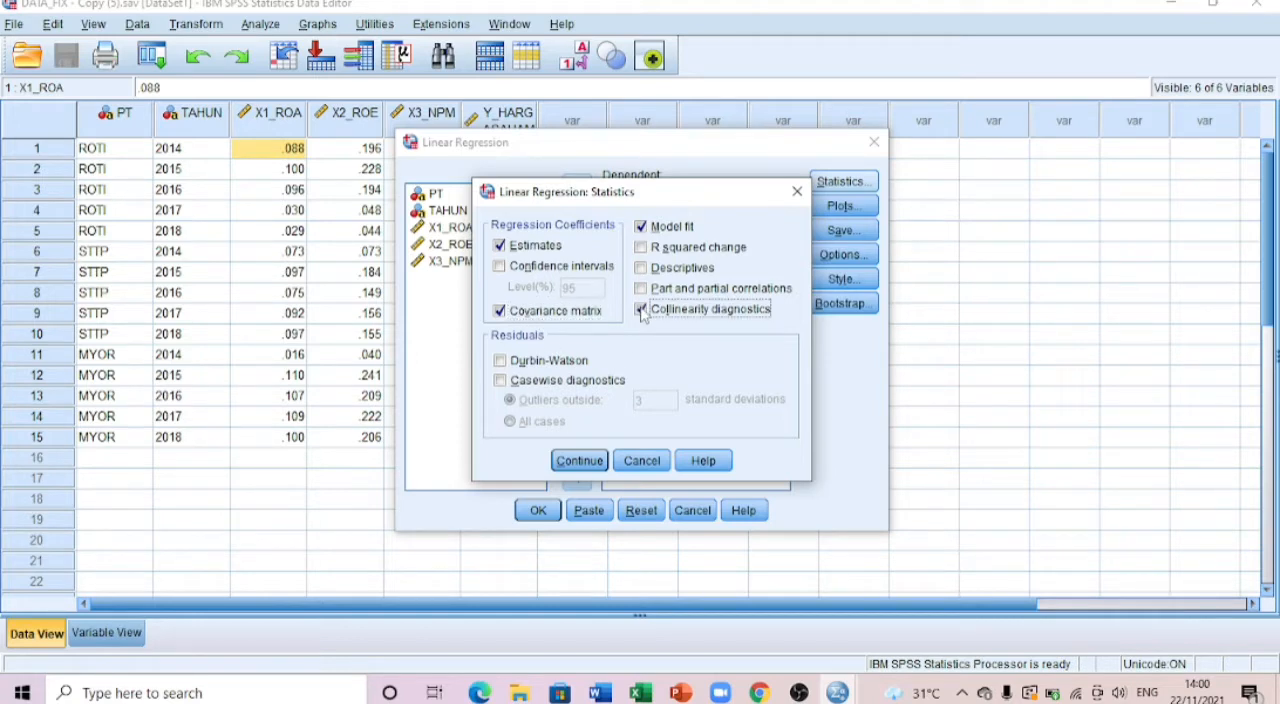
pyautogui.click(501, 362)
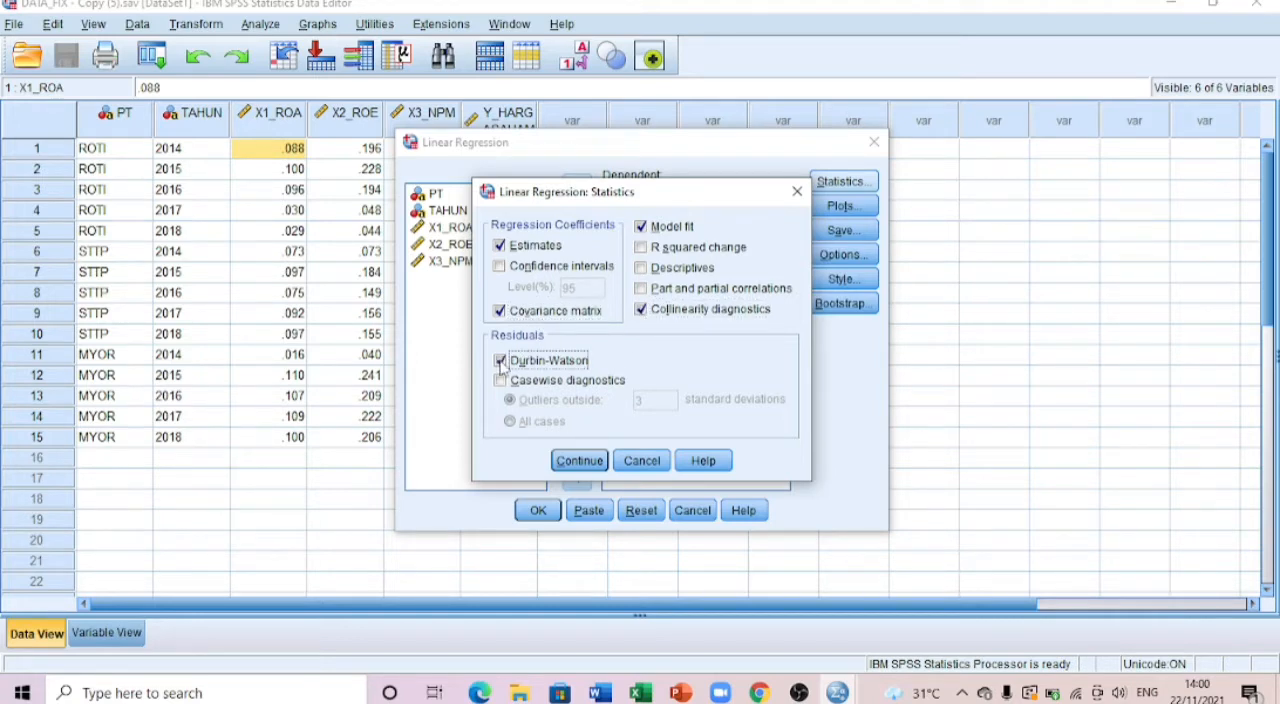
pyautogui.click(578, 461)
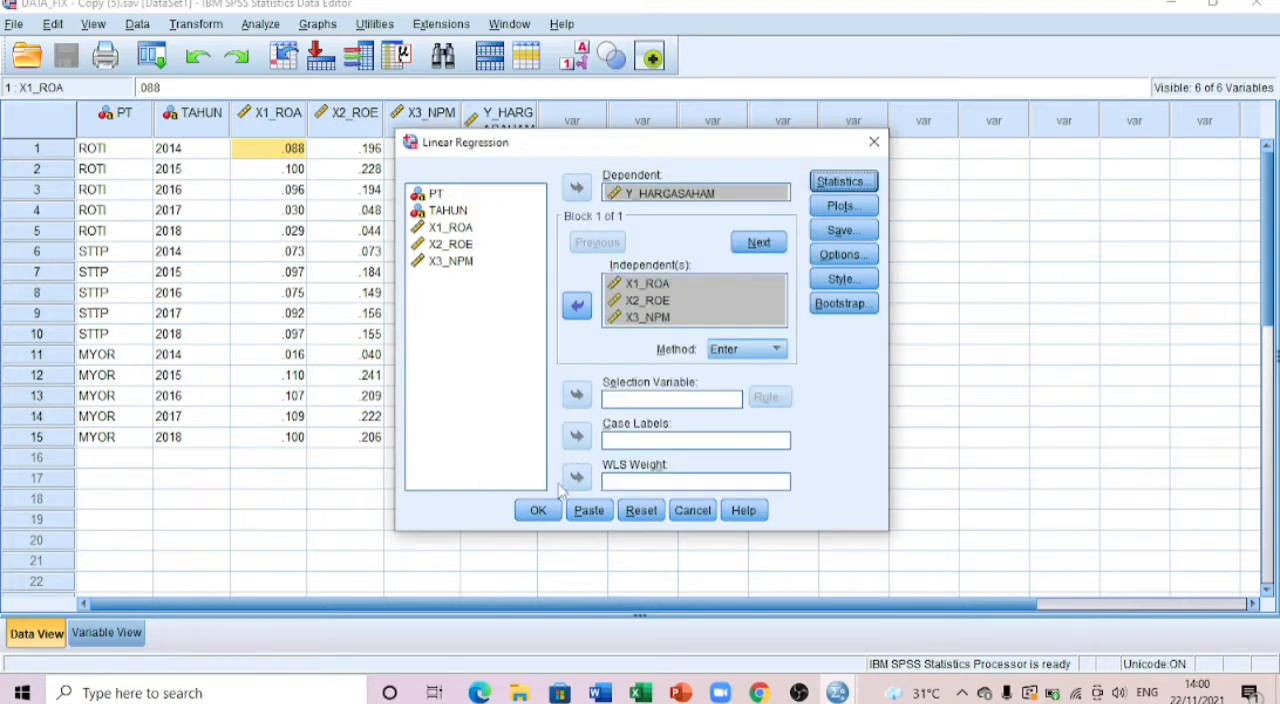
pyautogui.click(538, 510)
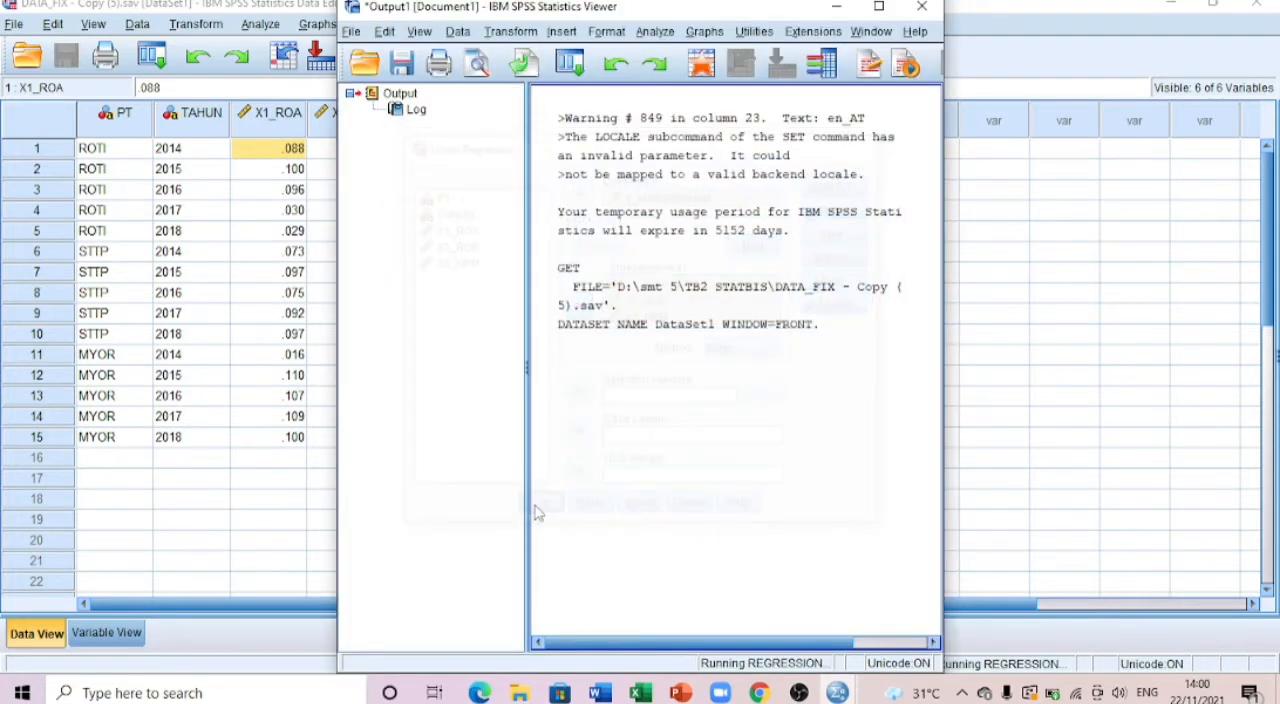
# Step: Widen the output window and shrink its outline pane to give the regression tables more room
pyautogui.moveTo(945, 267); pyautogui.dragTo(1183, 268)
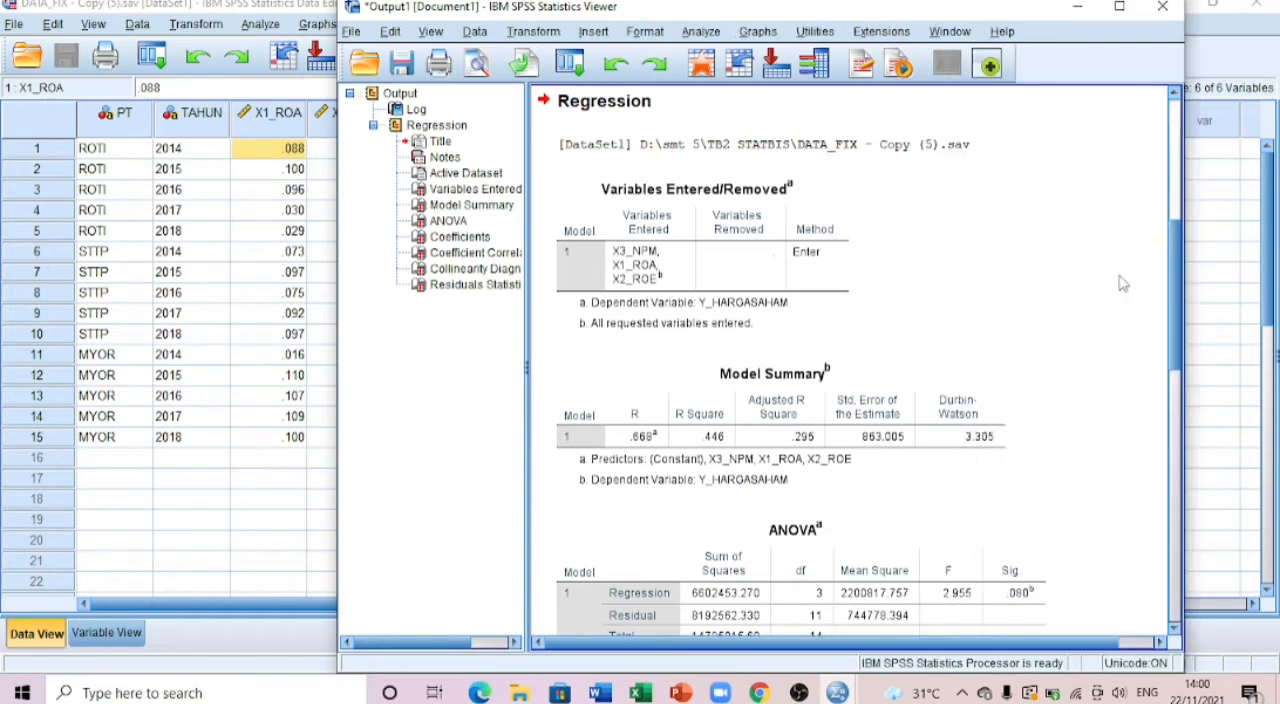
pyautogui.scroll(-1, 875, 384)
pyautogui.moveTo(527, 404); pyautogui.dragTo(390, 439)
pyautogui.scroll(4, 672, 350)
pyautogui.scroll(-1, 672, 350)
pyautogui.scroll(-2, 672, 350)
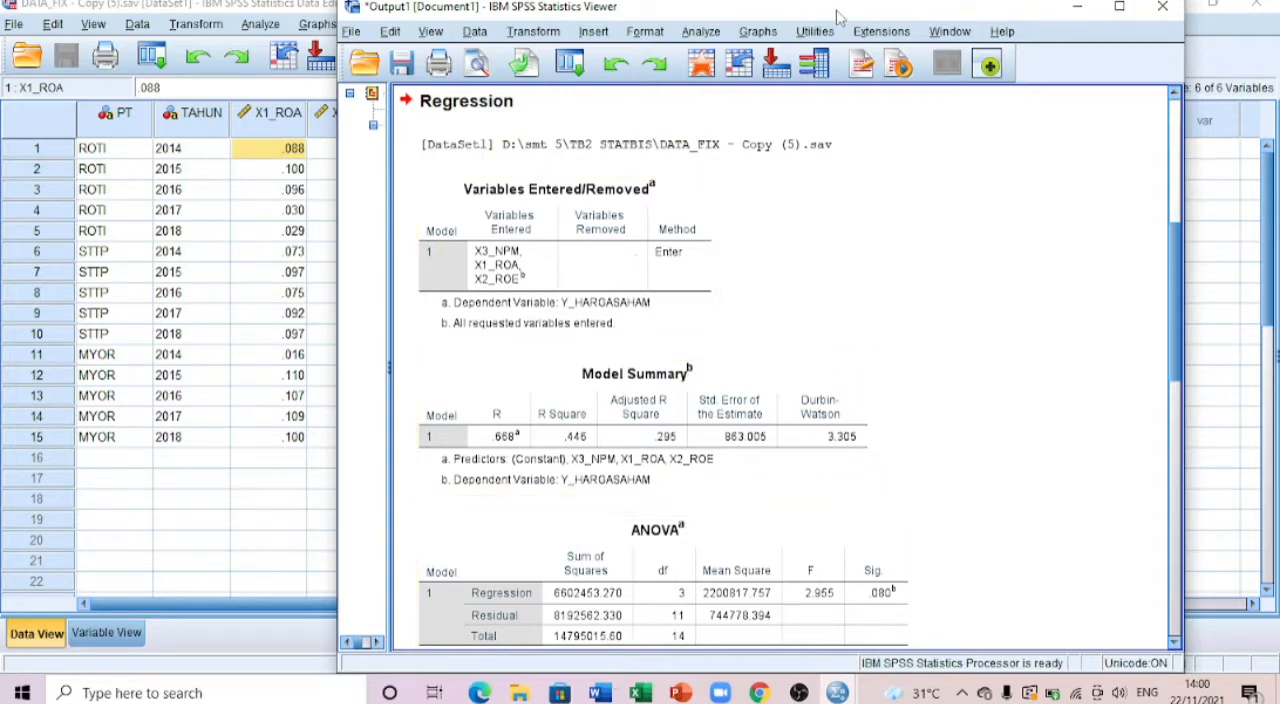
# Step: Move and narrow the output window to about half the screen and switch to the QUIZ 12 report in Word beside it
pyautogui.moveTo(840, 16); pyautogui.dragTo(516, 22)
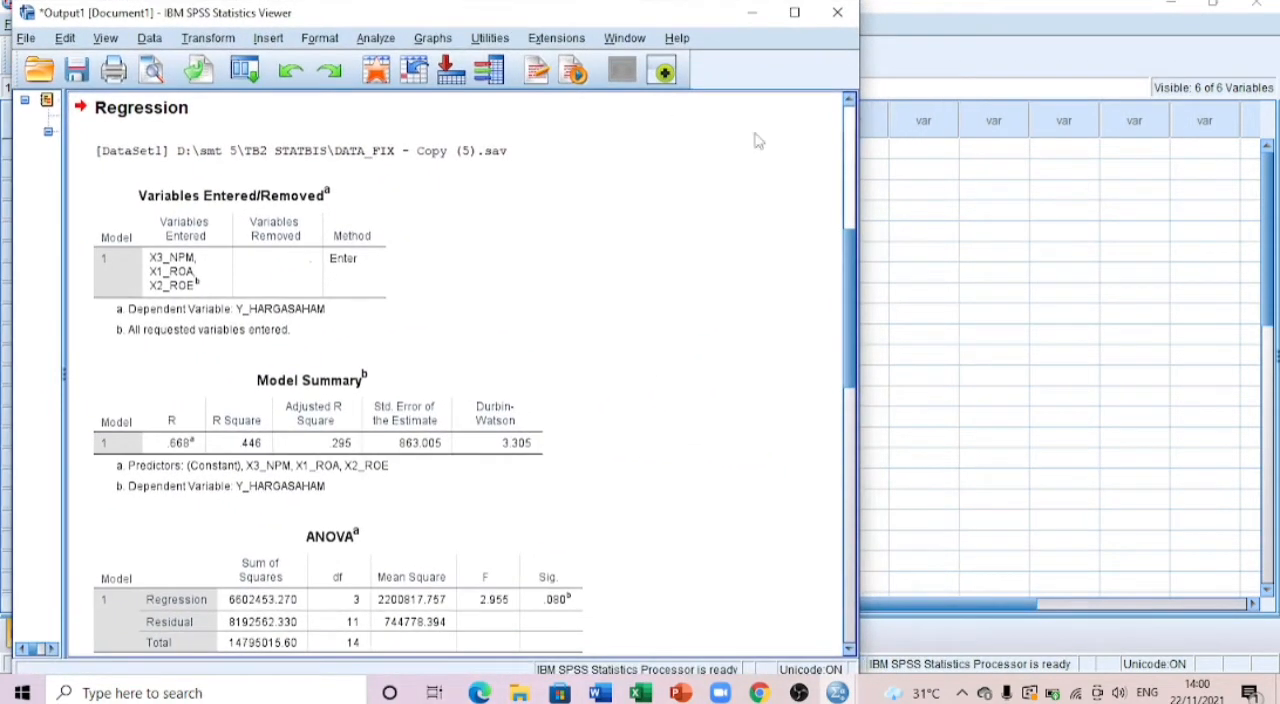
pyautogui.moveTo(860, 204); pyautogui.dragTo(620, 226)
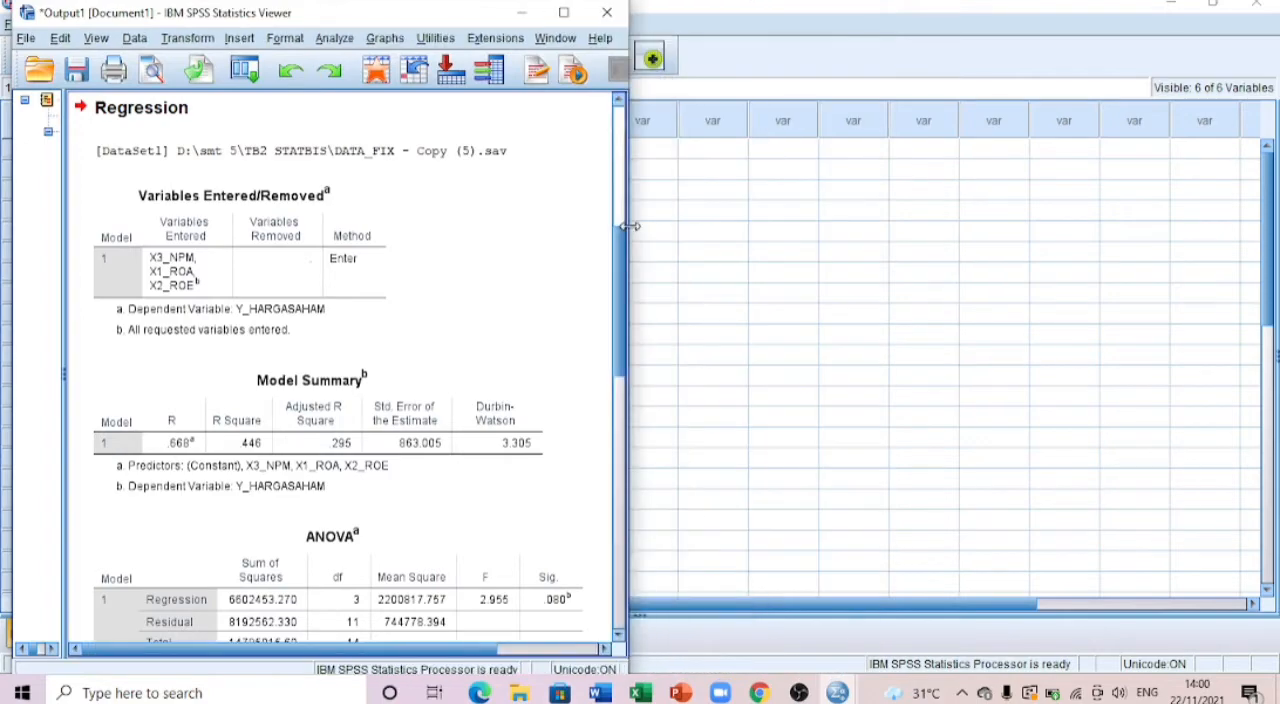
pyautogui.click(600, 692)
# Step: Find the Uji Autokorelasi section in the report and compare its Model Summary table with the SPSS output
pyautogui.scroll(-20, 956, 380)
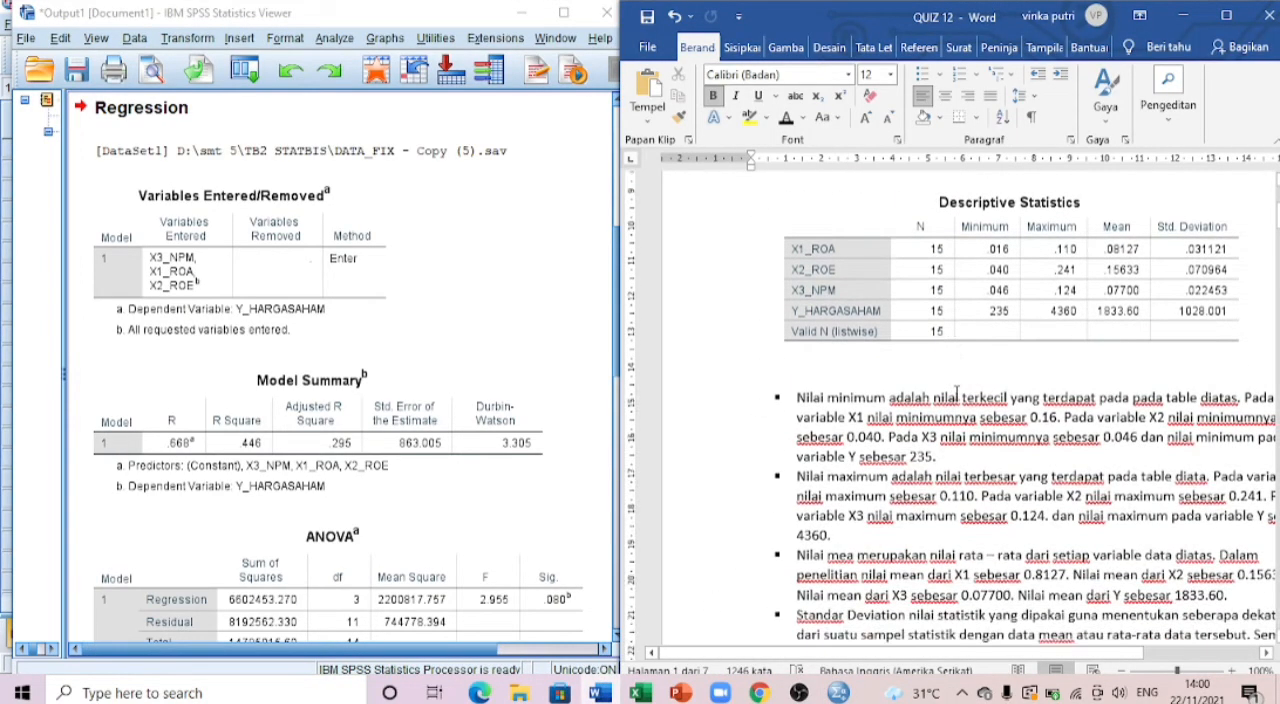
pyautogui.scroll(-20, 956, 380)
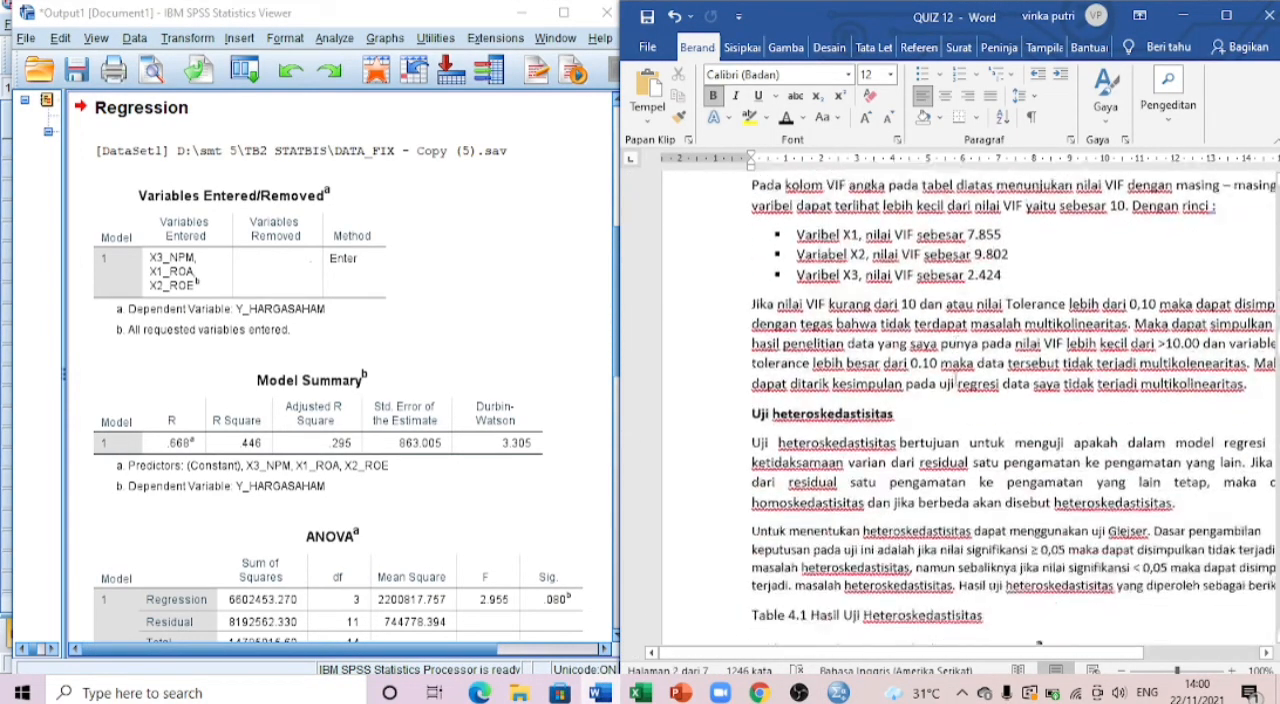
pyautogui.scroll(-15, 956, 380)
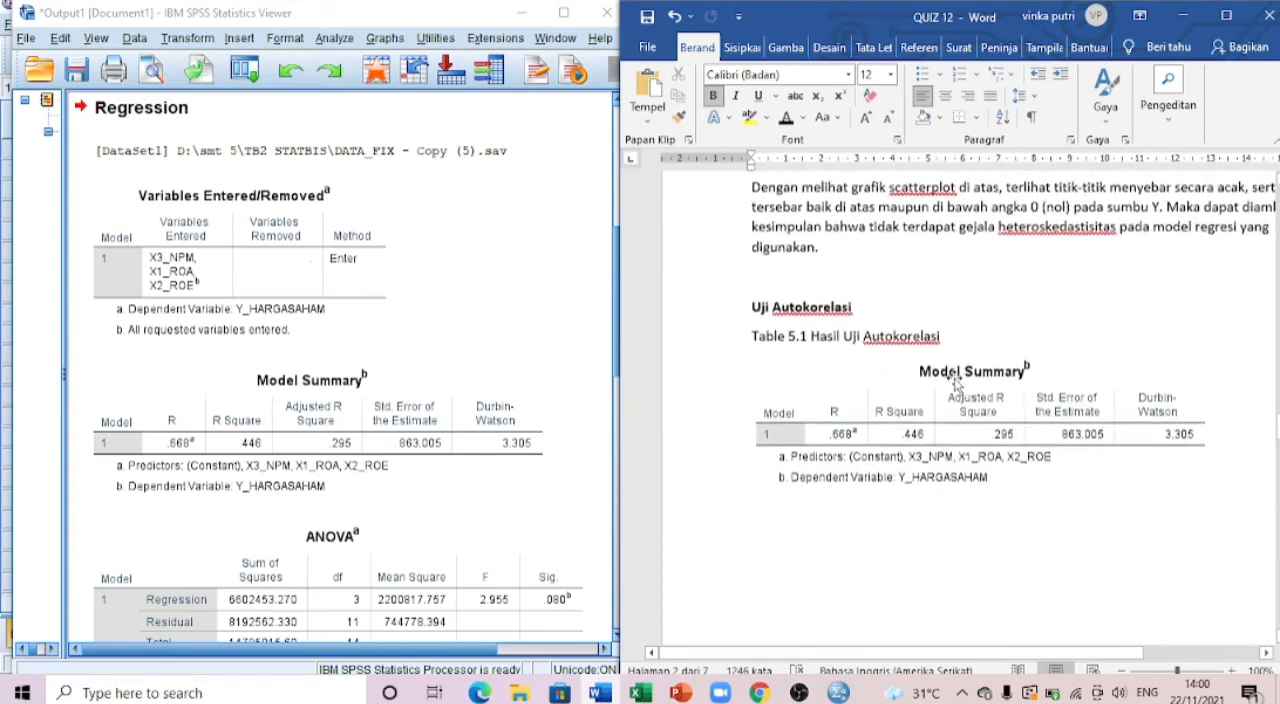
pyautogui.click(436, 404)
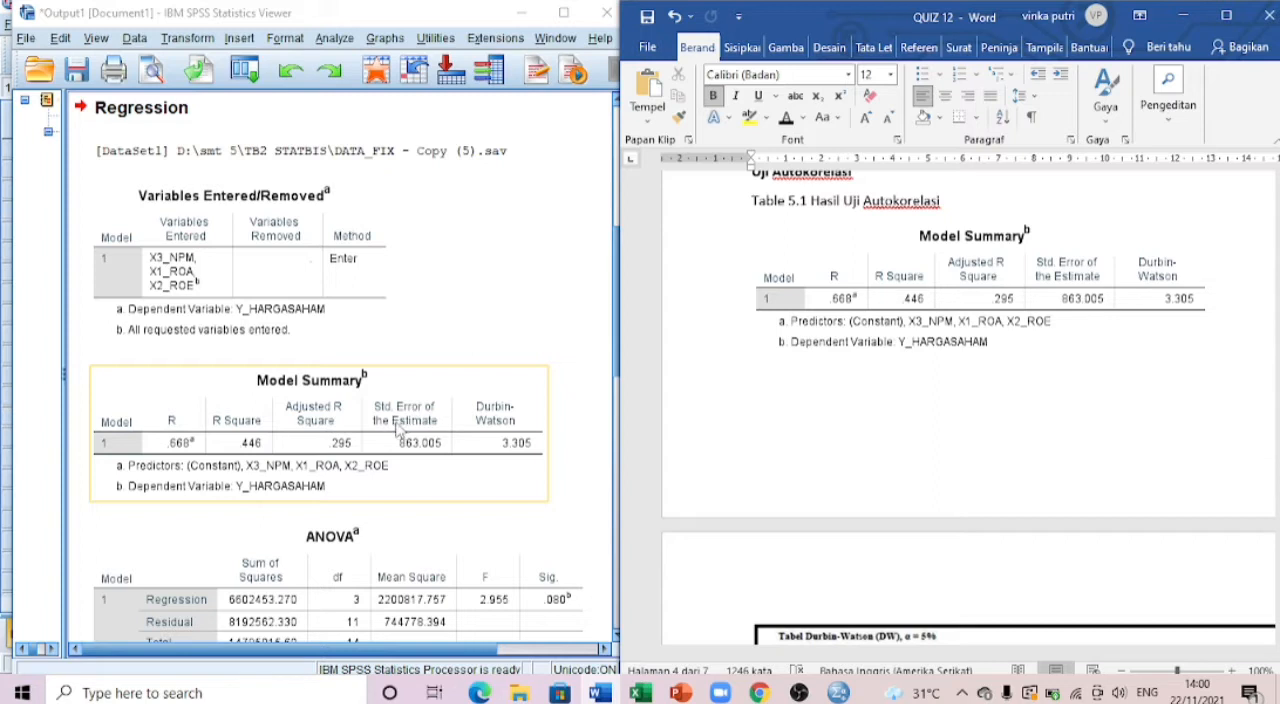
pyautogui.scroll(-1, 962, 302)
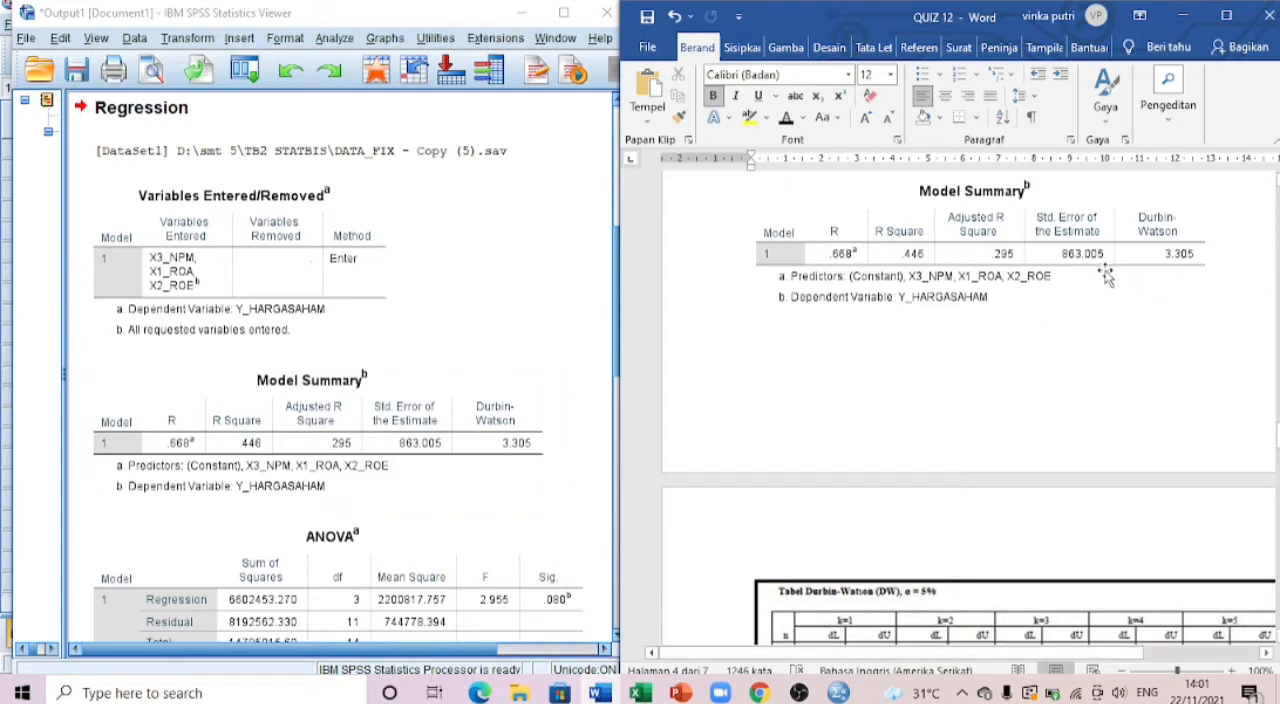
# Step: Widen the report window to fit the Durbin-Watson table and examine its critical values with the K and N explanation below
pyautogui.scroll(-2, 1106, 272)
pyautogui.moveTo(785, 656); pyautogui.dragTo(855, 654)
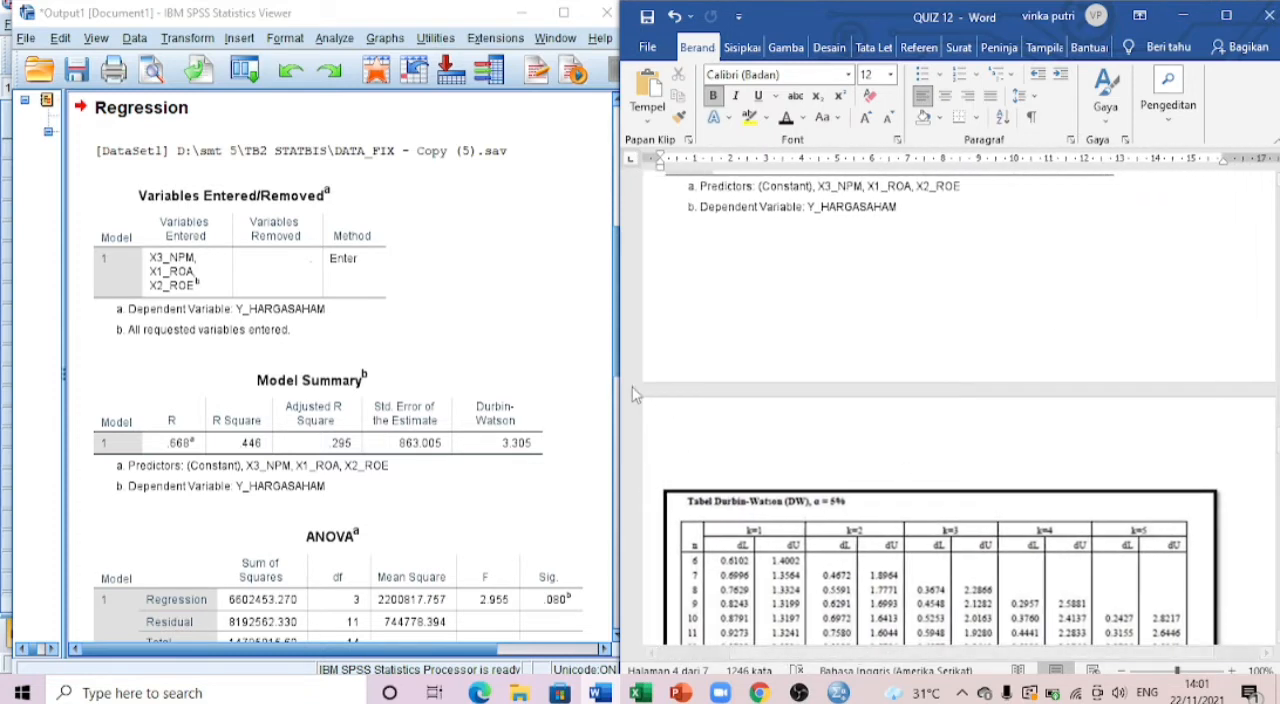
pyautogui.moveTo(620, 382); pyautogui.dragTo(490, 372)
pyautogui.scroll(-10, 955, 345)
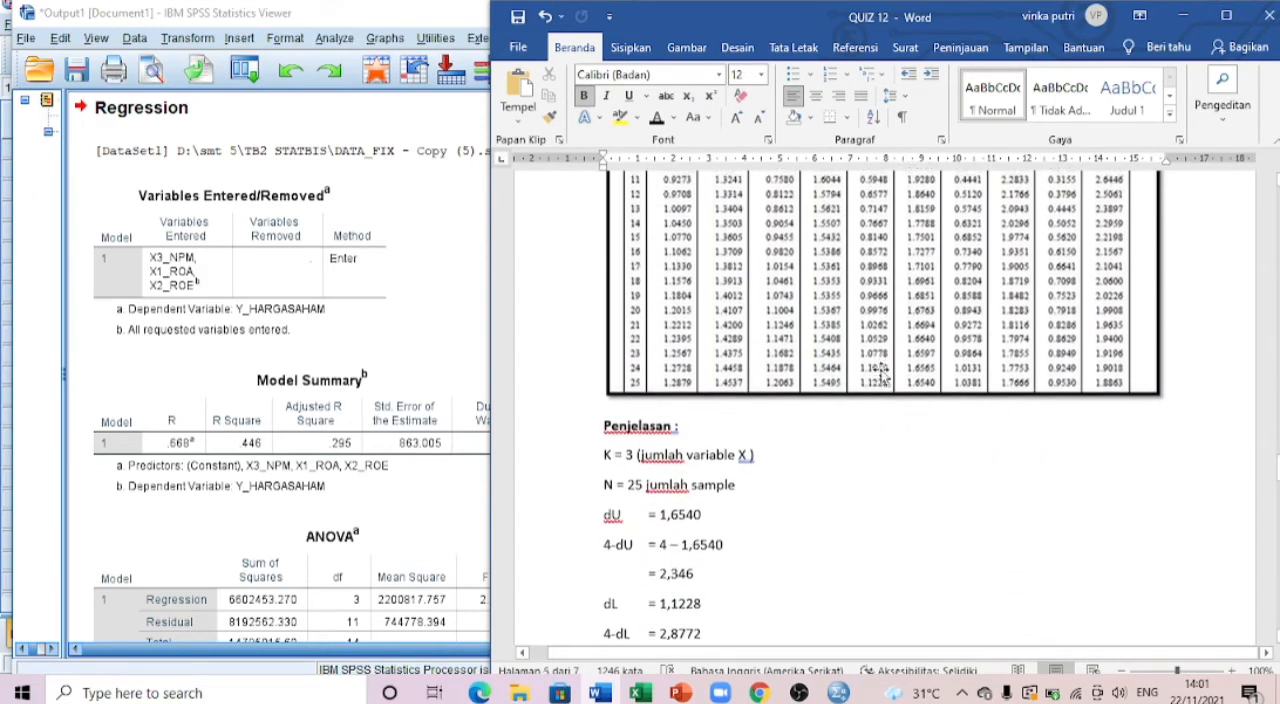
pyautogui.scroll(3, 842, 380)
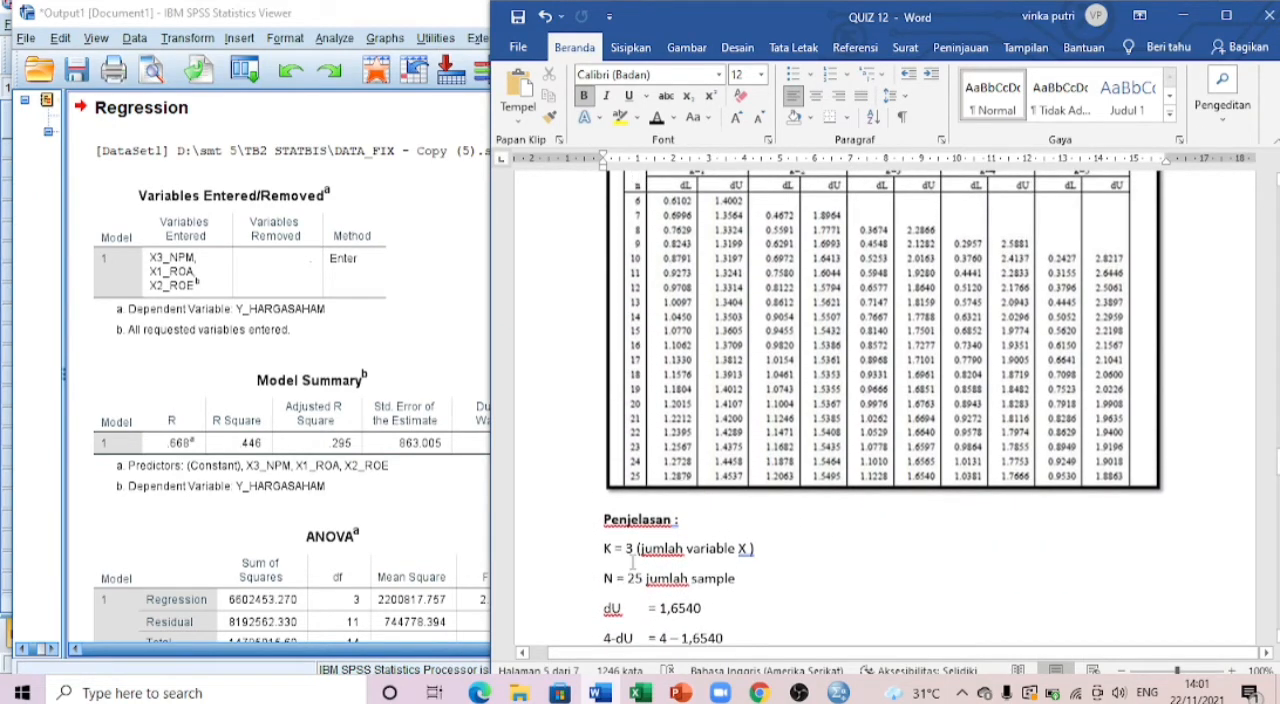
pyautogui.scroll(1, 764, 524)
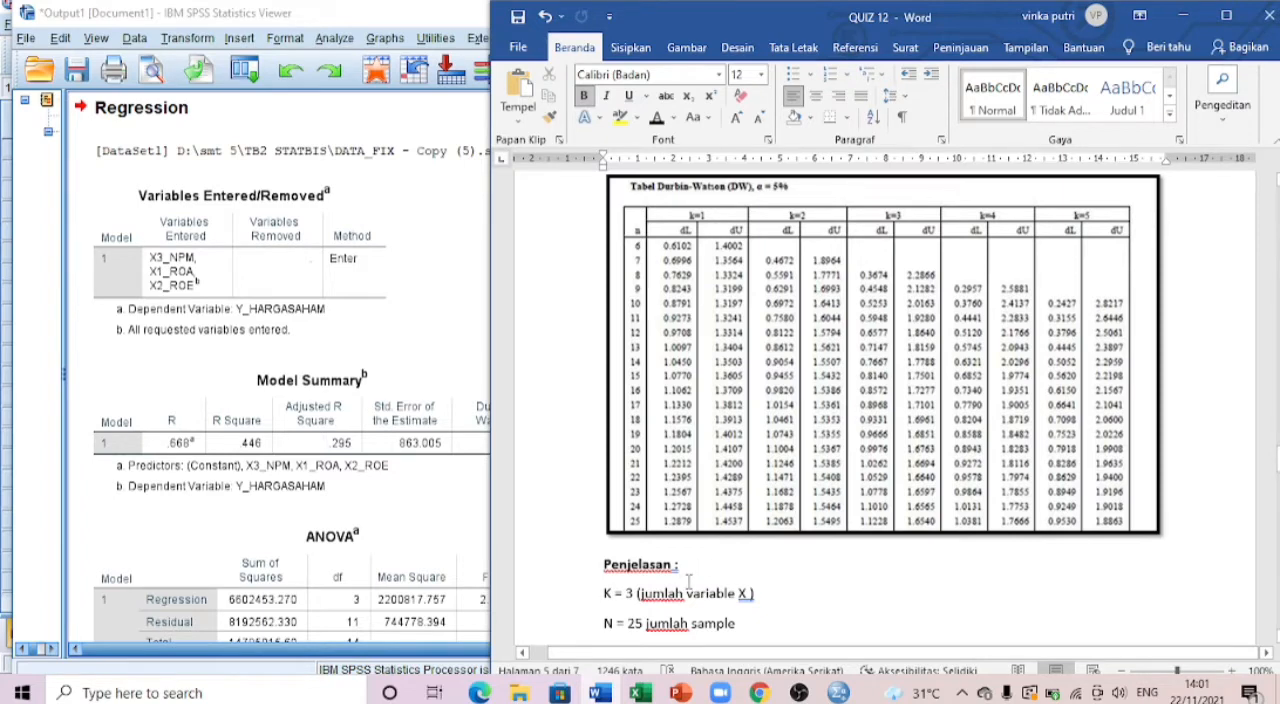
# Step: Compare the dU, 4-dU and dL values under Penjelasan with the k=3, n=25 entries of the Durbin-Watson table
pyautogui.scroll(-1, 716, 582)
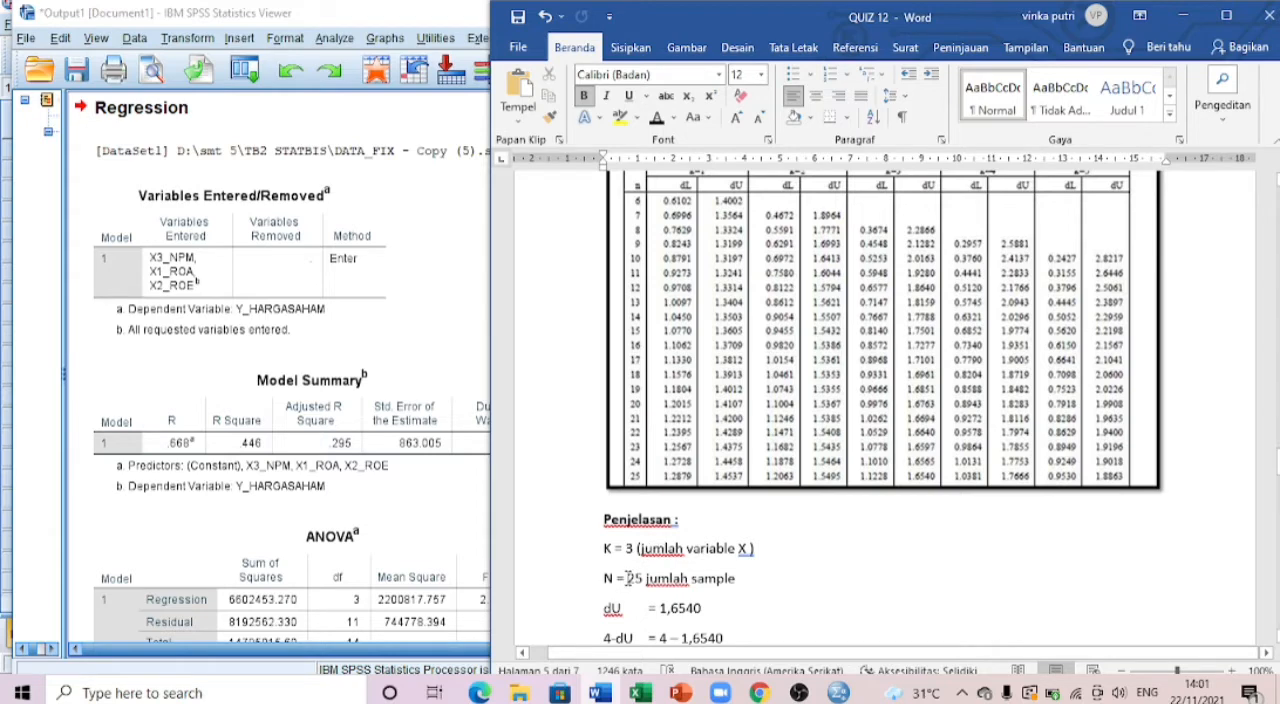
pyautogui.scroll(-1, 746, 565)
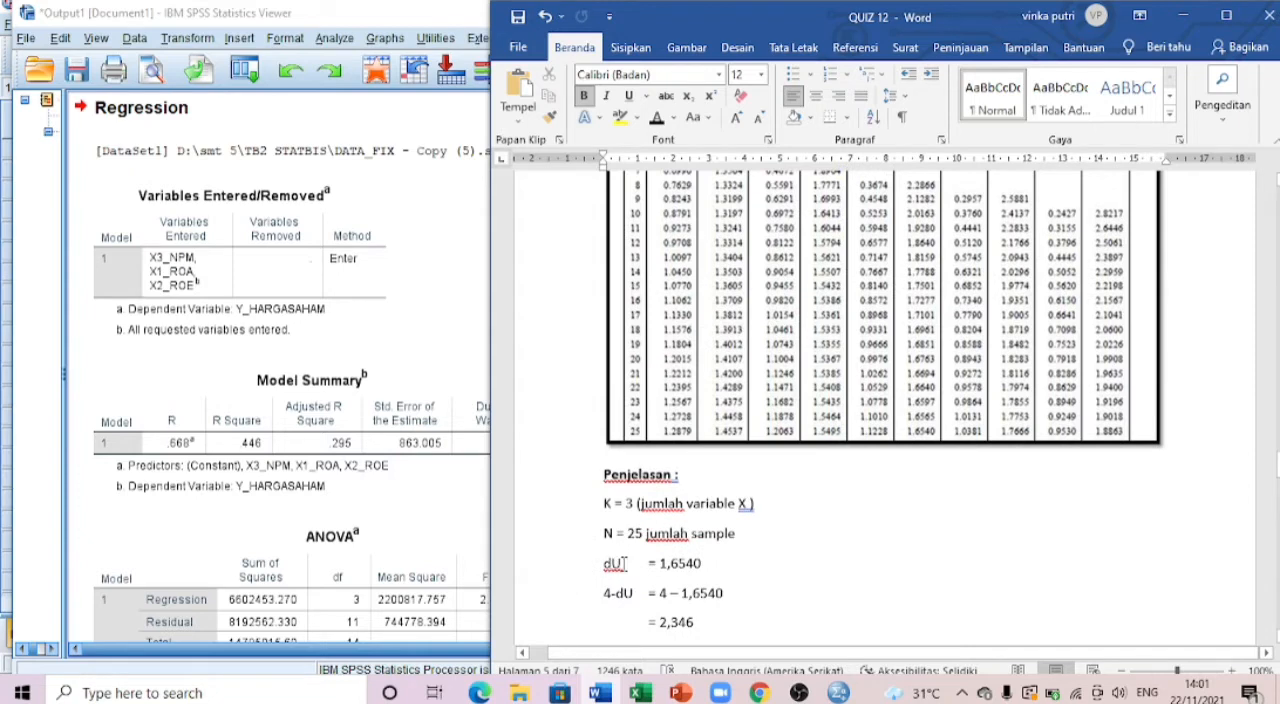
pyautogui.scroll(2, 880, 520)
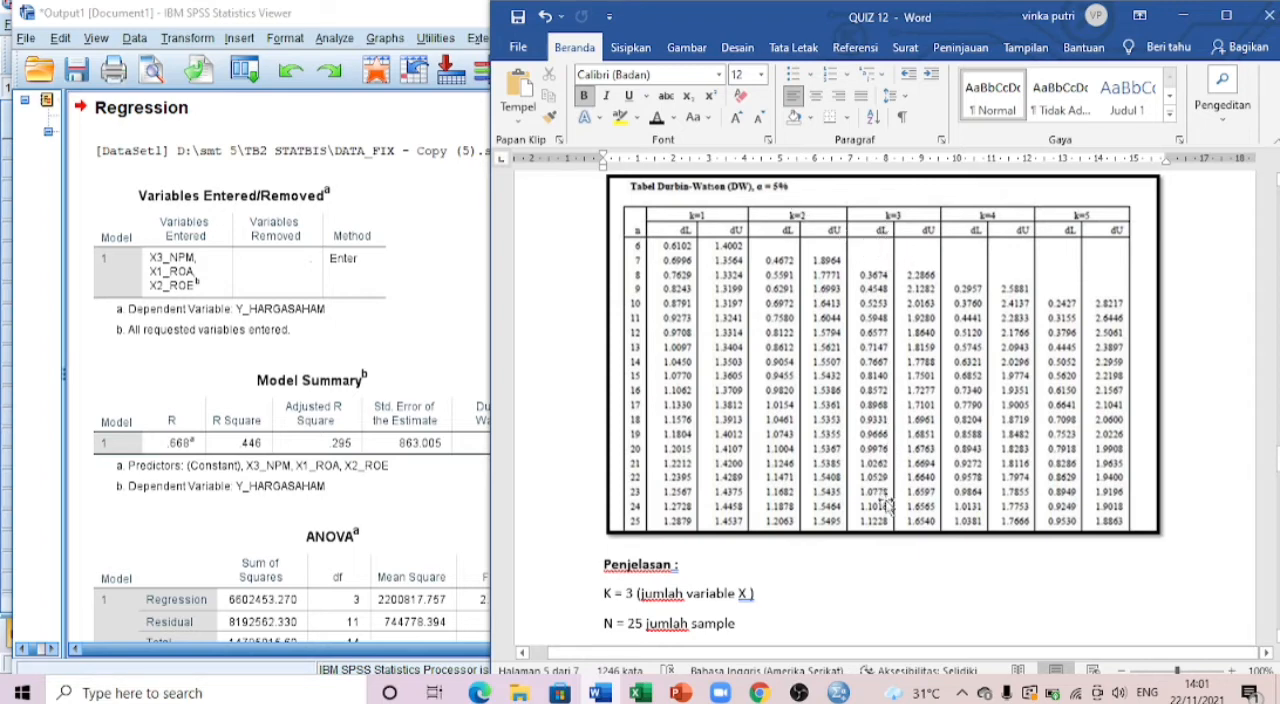
pyautogui.scroll(-1, 916, 535)
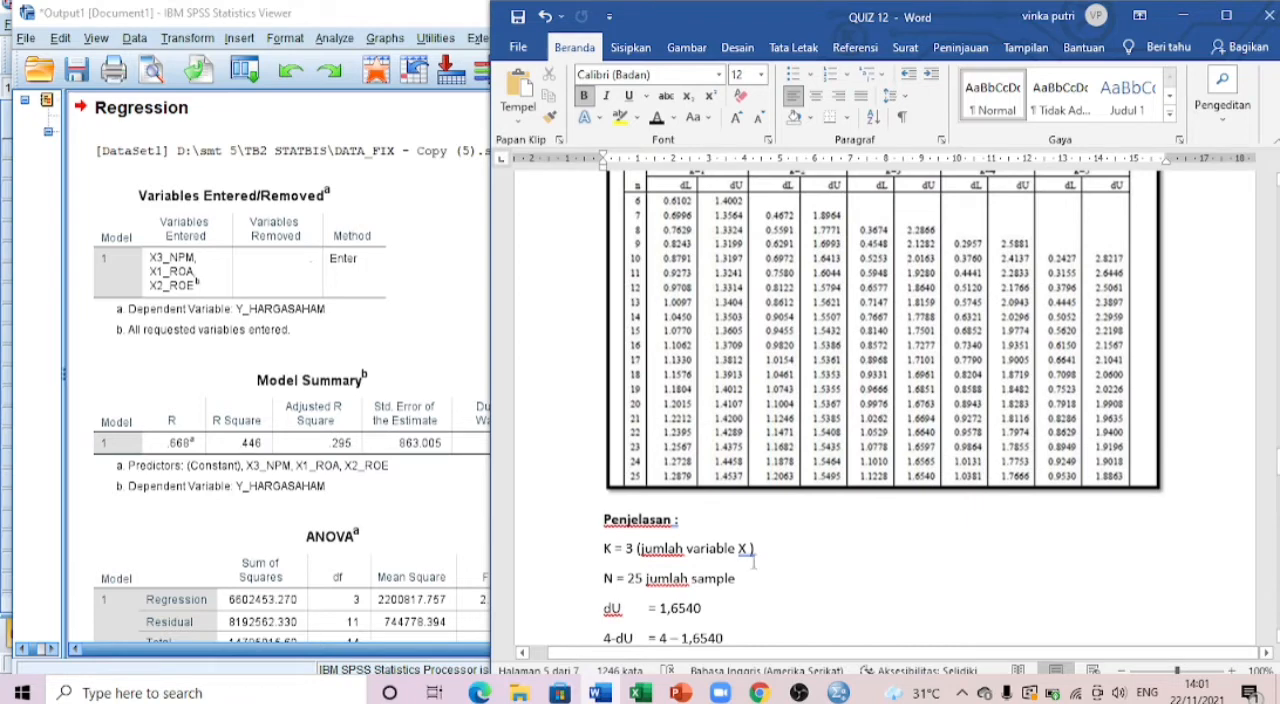
pyautogui.scroll(-1, 677, 594)
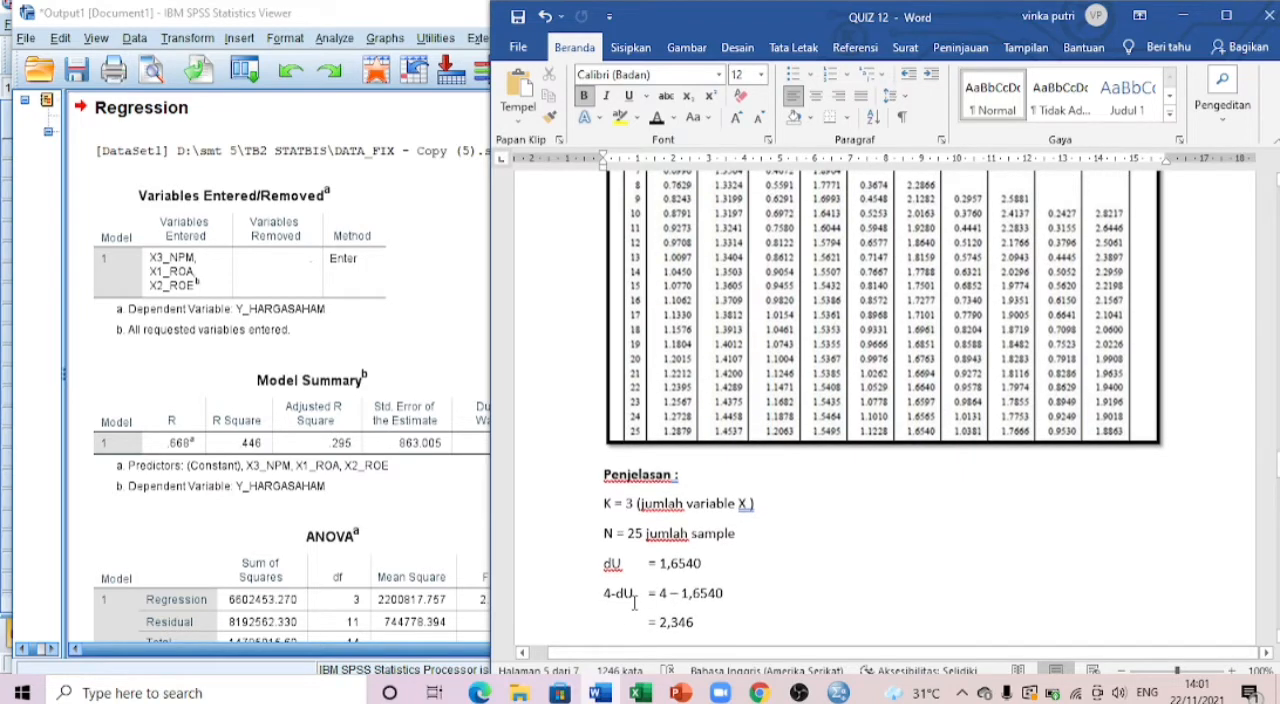
pyautogui.scroll(-1, 664, 573)
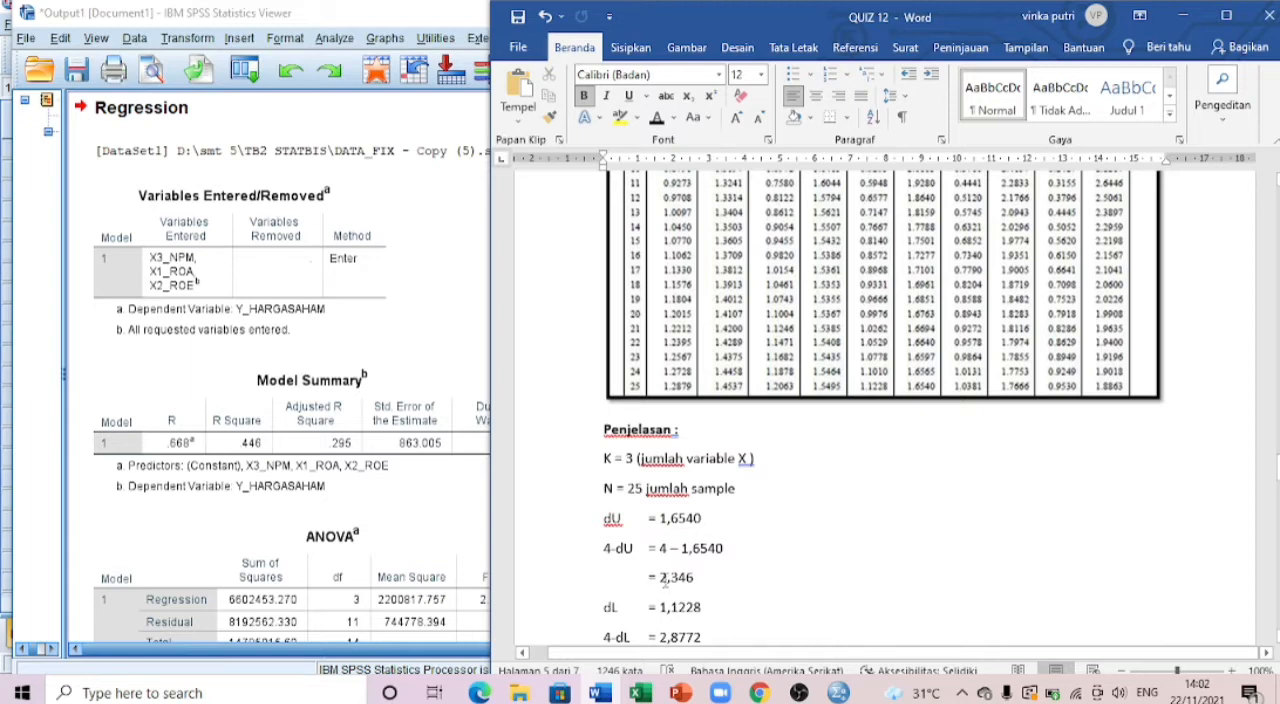
pyautogui.scroll(-2, 705, 575)
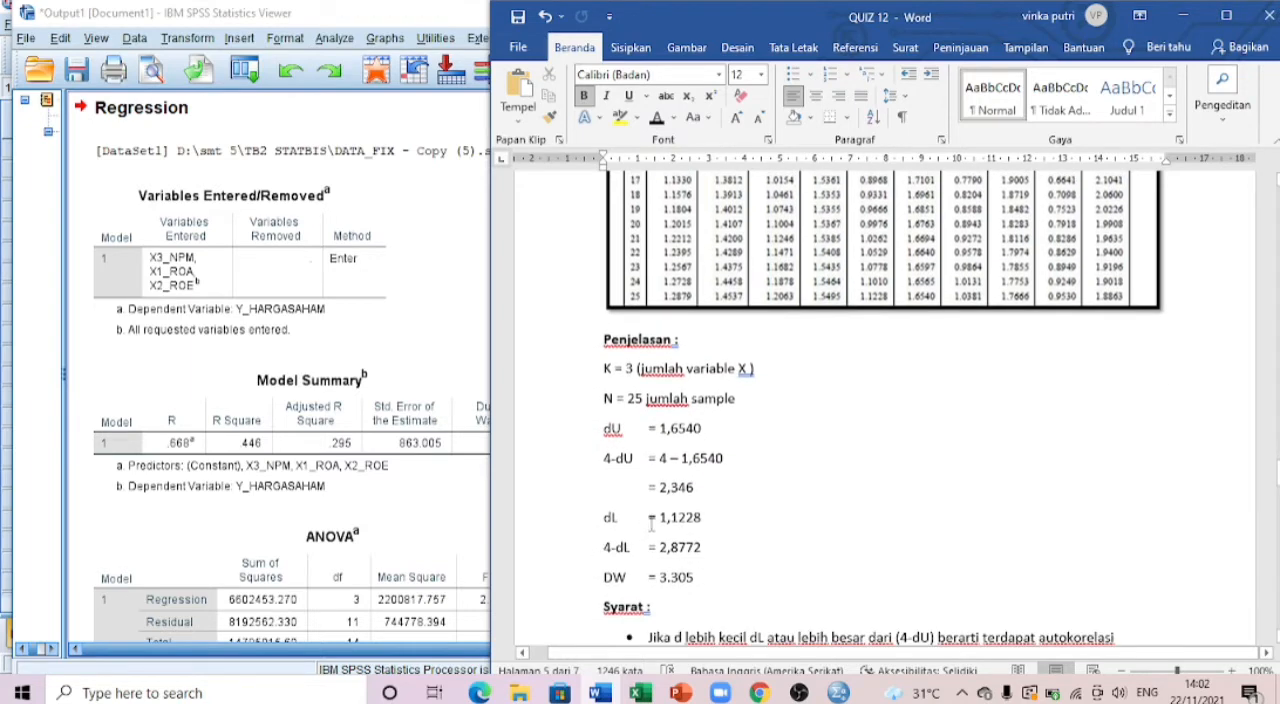
pyautogui.scroll(4, 990, 420)
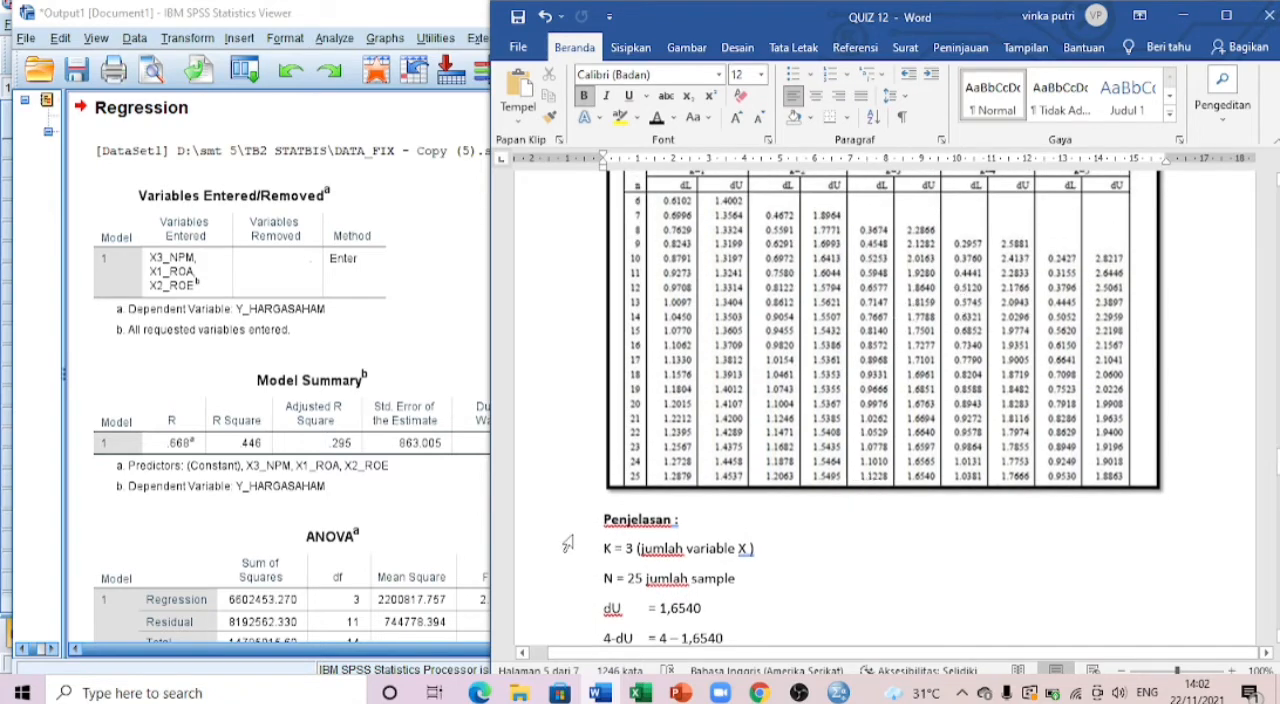
pyautogui.scroll(2, 870, 475)
pyautogui.scroll(-7, 885, 480)
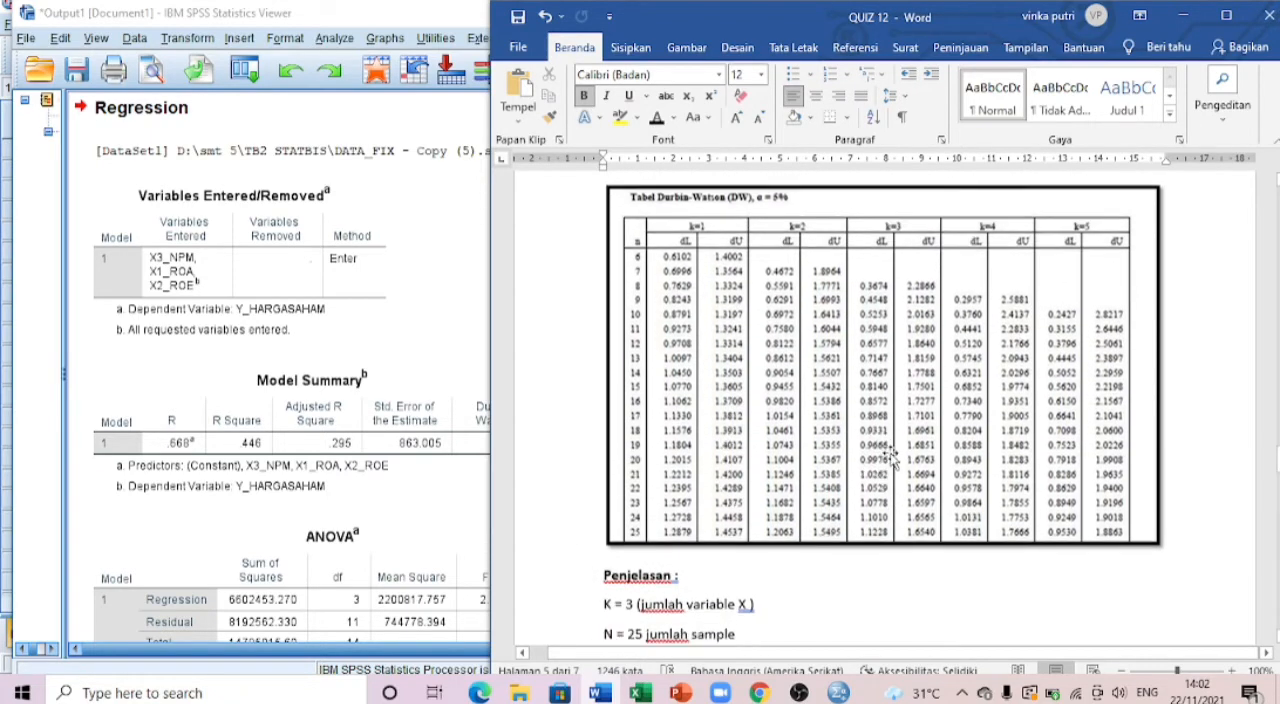
pyautogui.scroll(1, 875, 497)
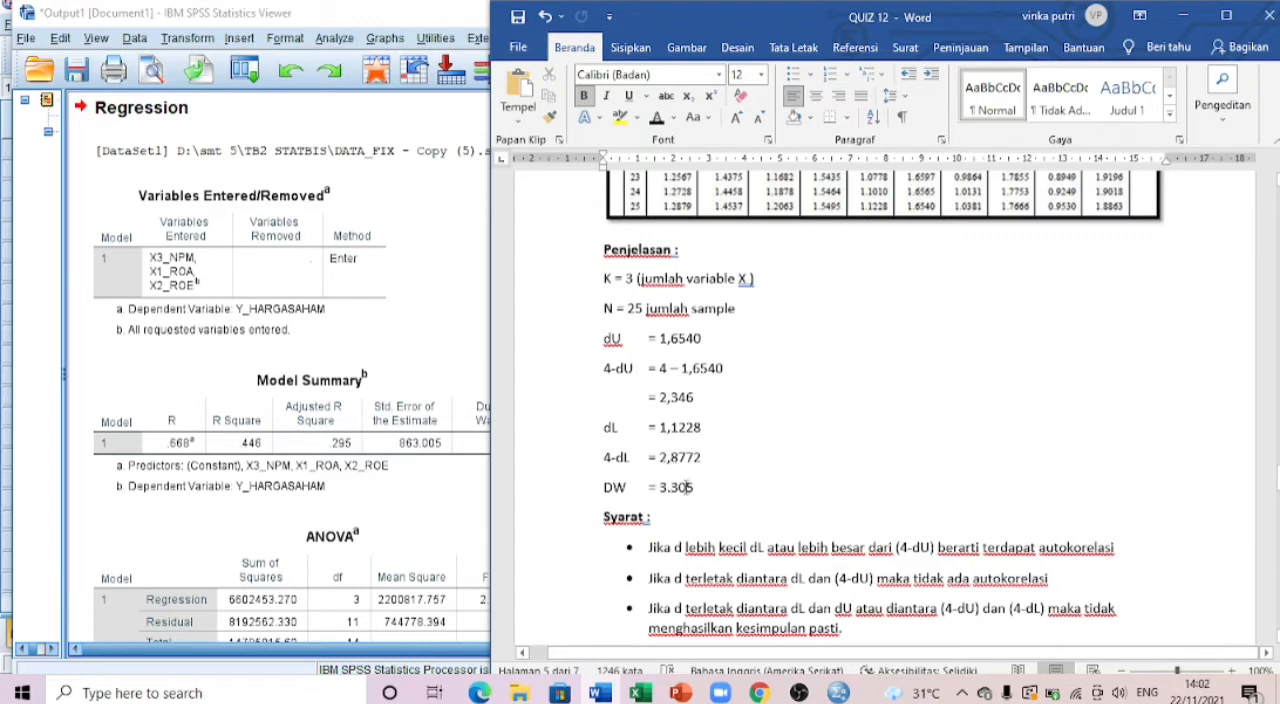
# Step: Examine the DW value in the report against the three Syarat decision rules for autocorrelation
pyautogui.scroll(-1, 830, 464)
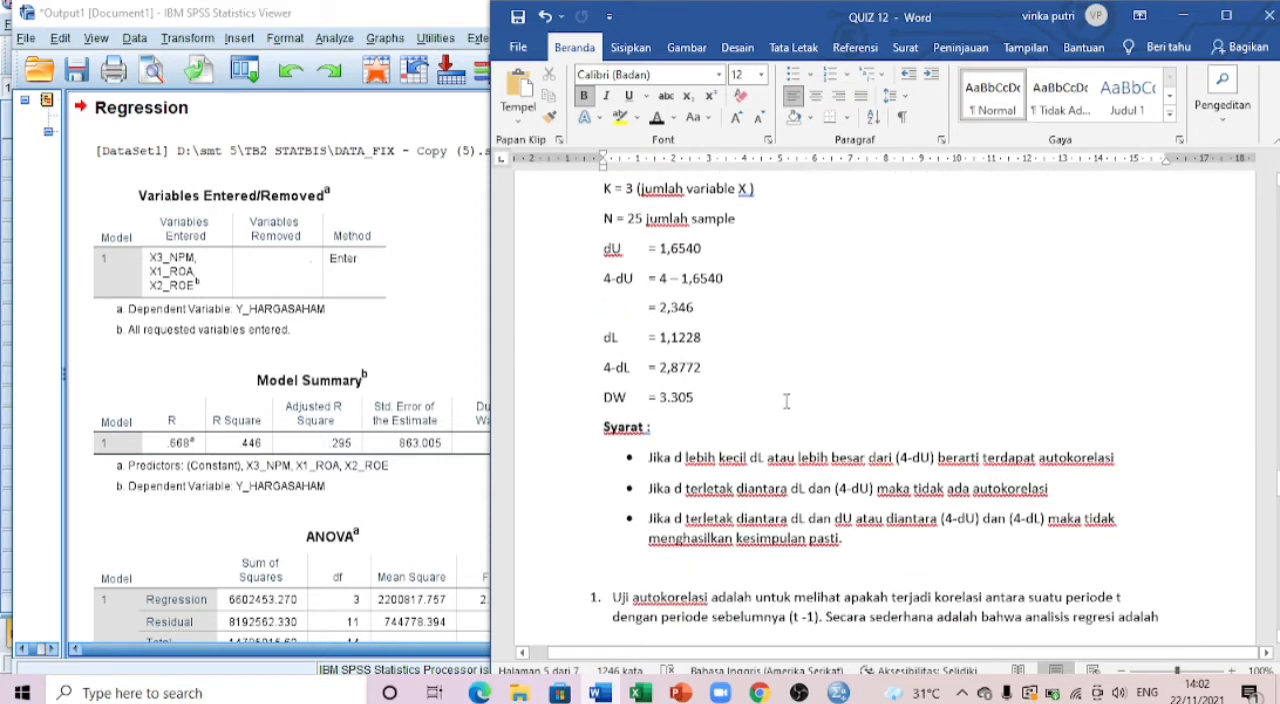
pyautogui.scroll(1, 792, 398)
pyautogui.scroll(-1, 792, 398)
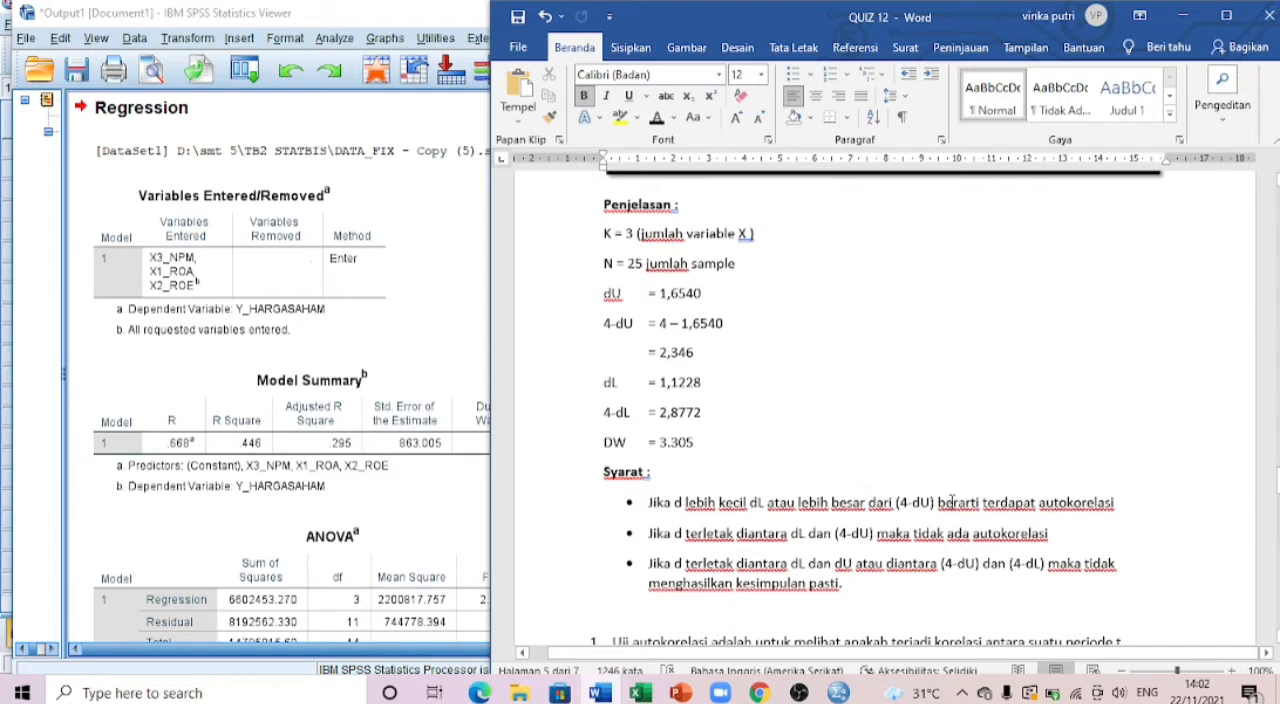
pyautogui.scroll(-1, 671, 490)
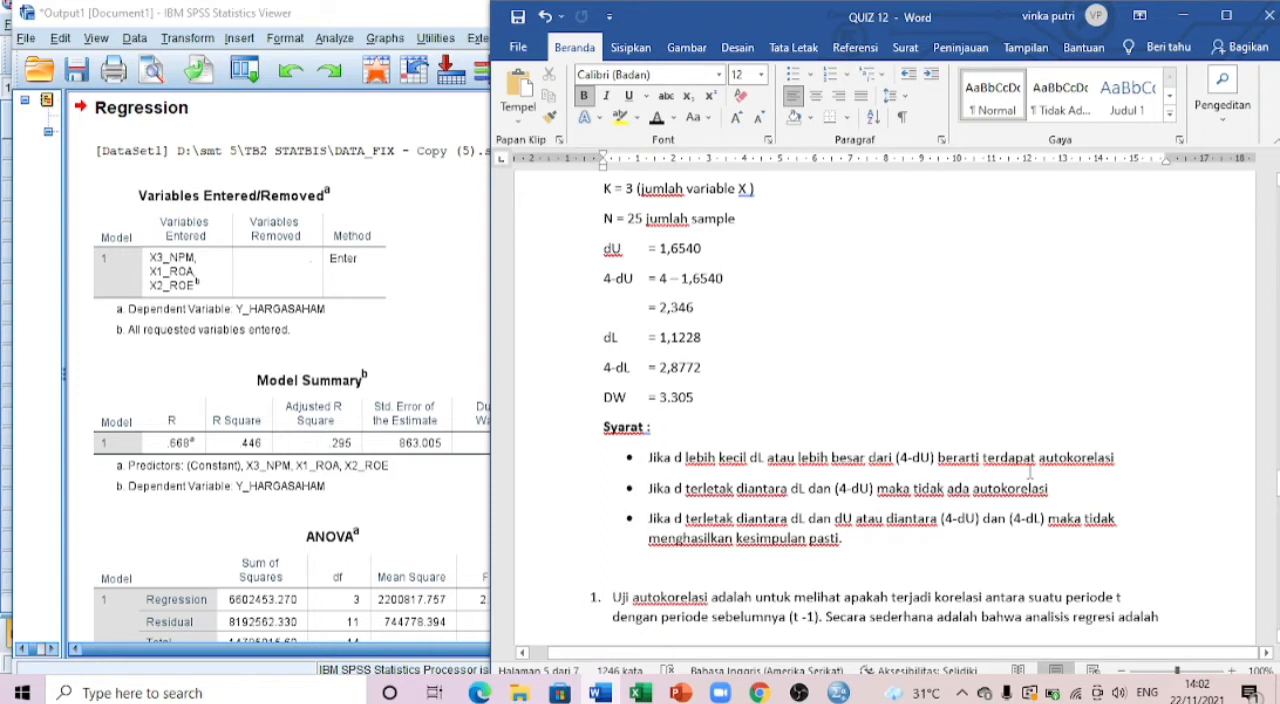
pyautogui.scroll(-2, 1069, 478)
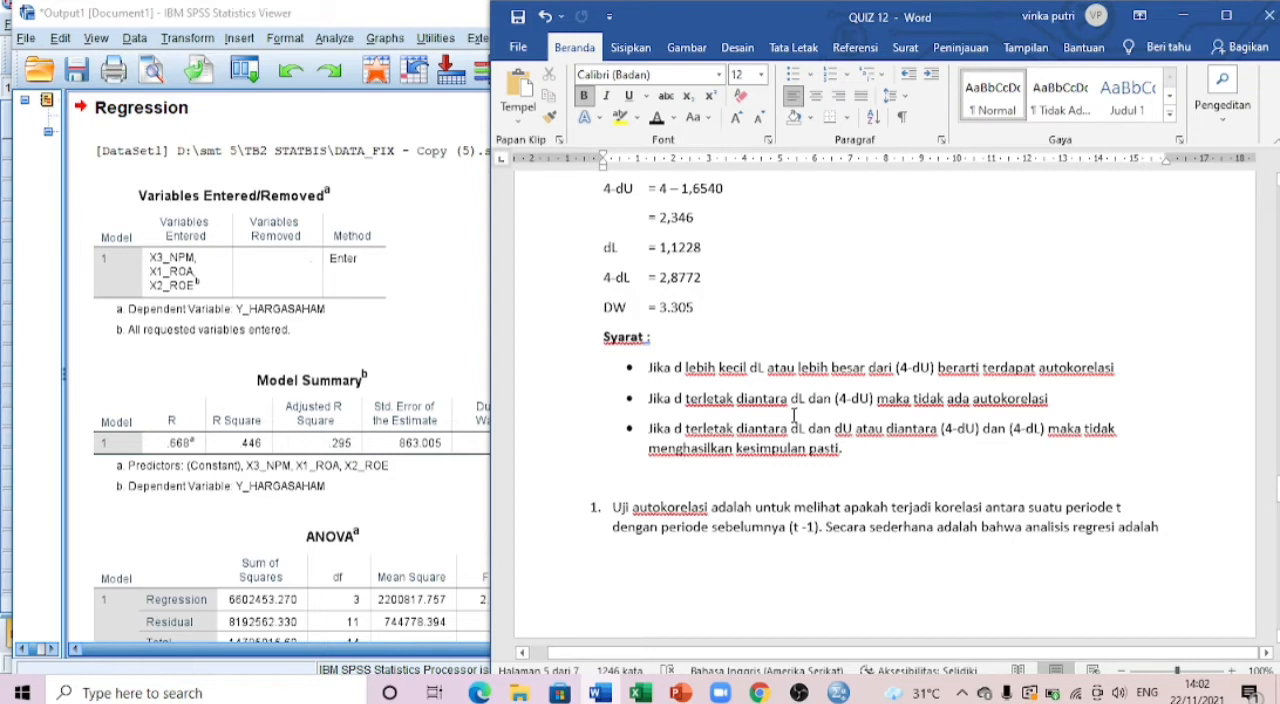
# Step: Read the two numbered autocorrelation conclusions through to the start of the Uji Regresi Linear Berganda section
pyautogui.scroll(2, 793, 415)
pyautogui.scroll(-4, 795, 413)
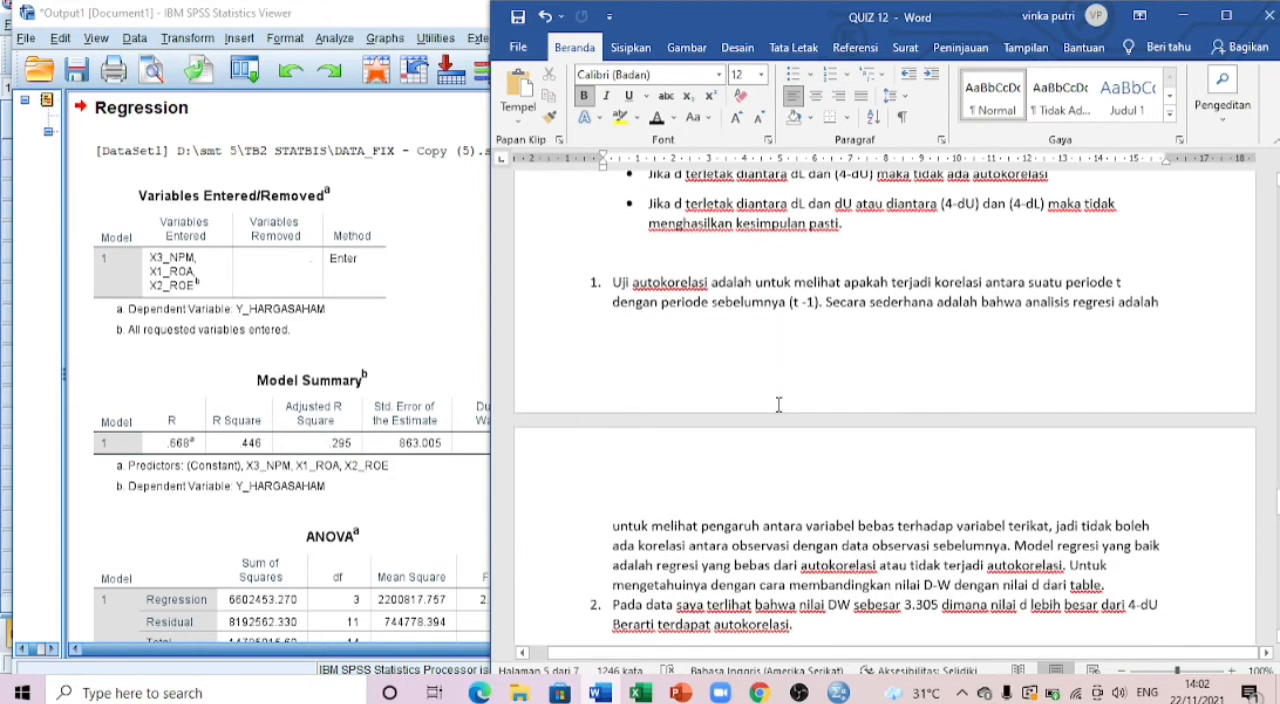
pyautogui.scroll(2, 778, 404)
pyautogui.scroll(-1, 777, 404)
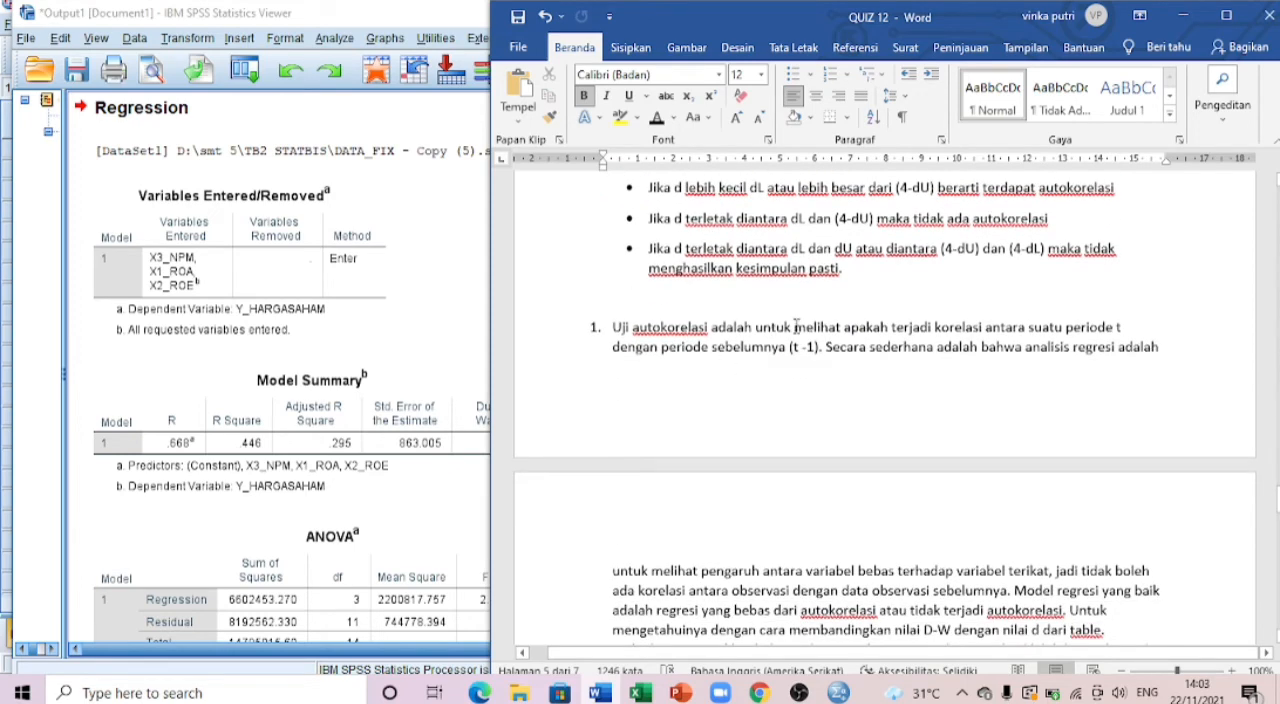
pyautogui.scroll(-1, 800, 322)
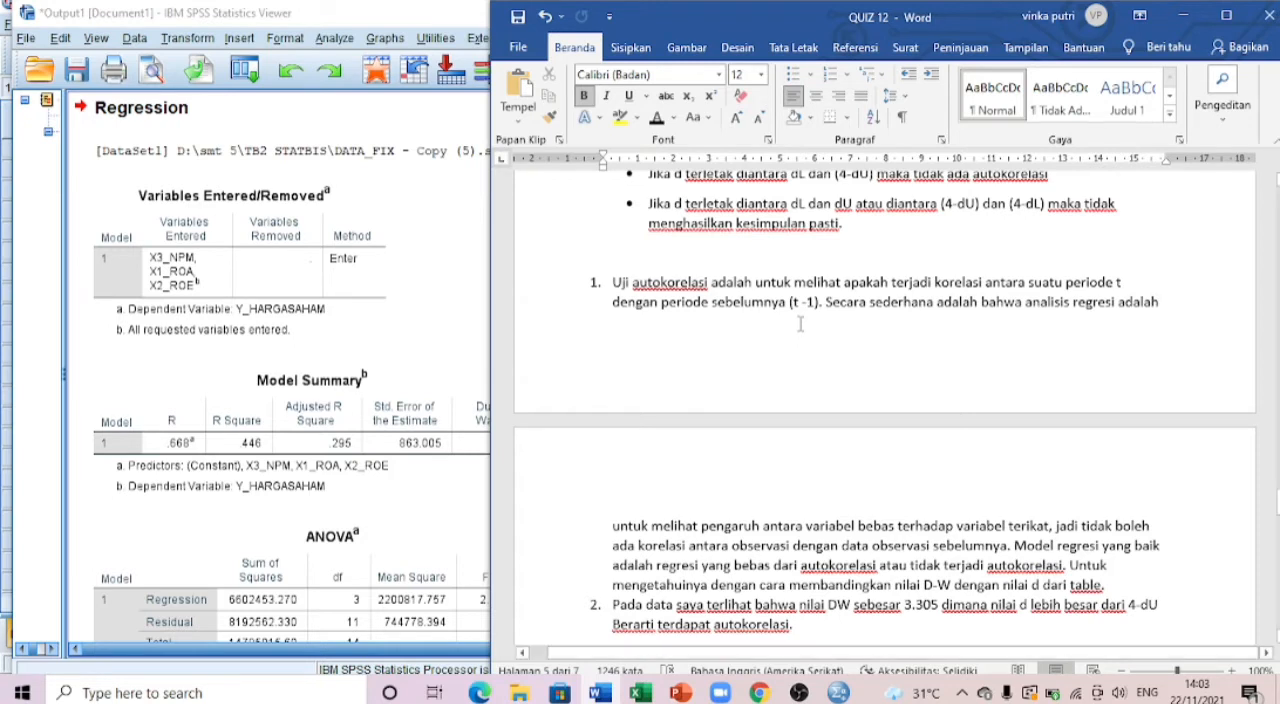
pyautogui.scroll(-2, 803, 333)
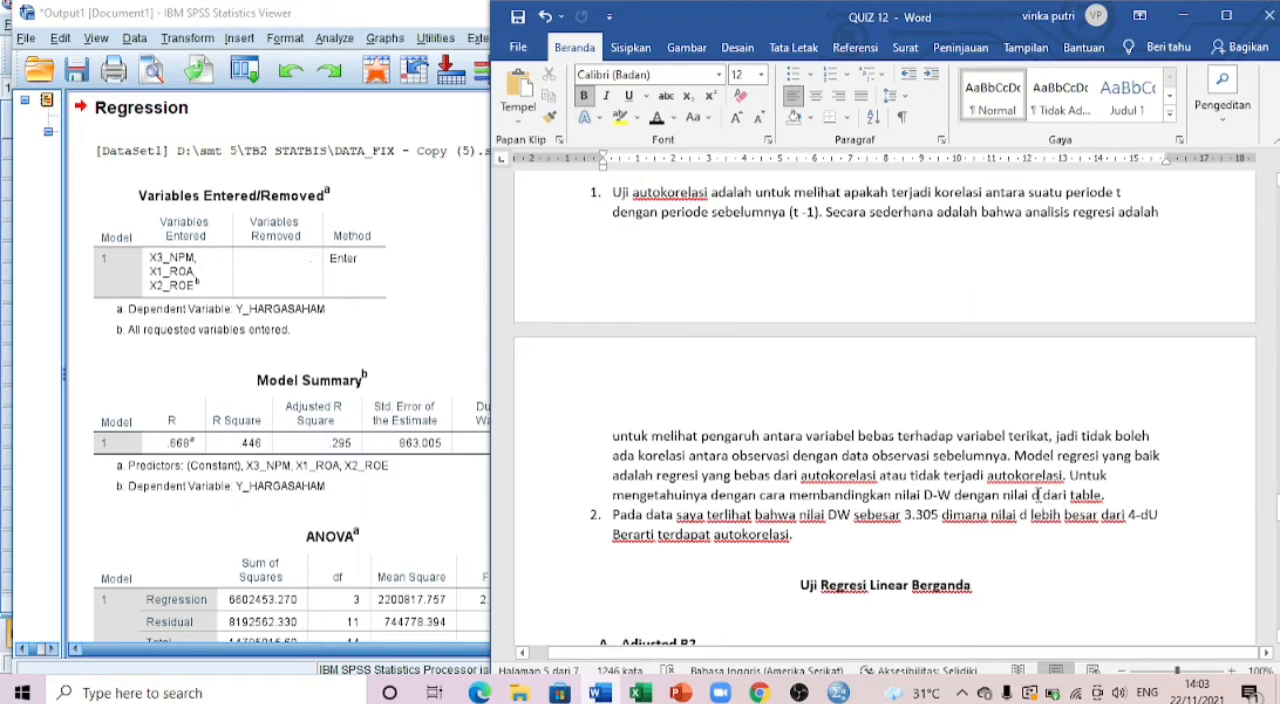
pyautogui.scroll(-3, 720, 476)
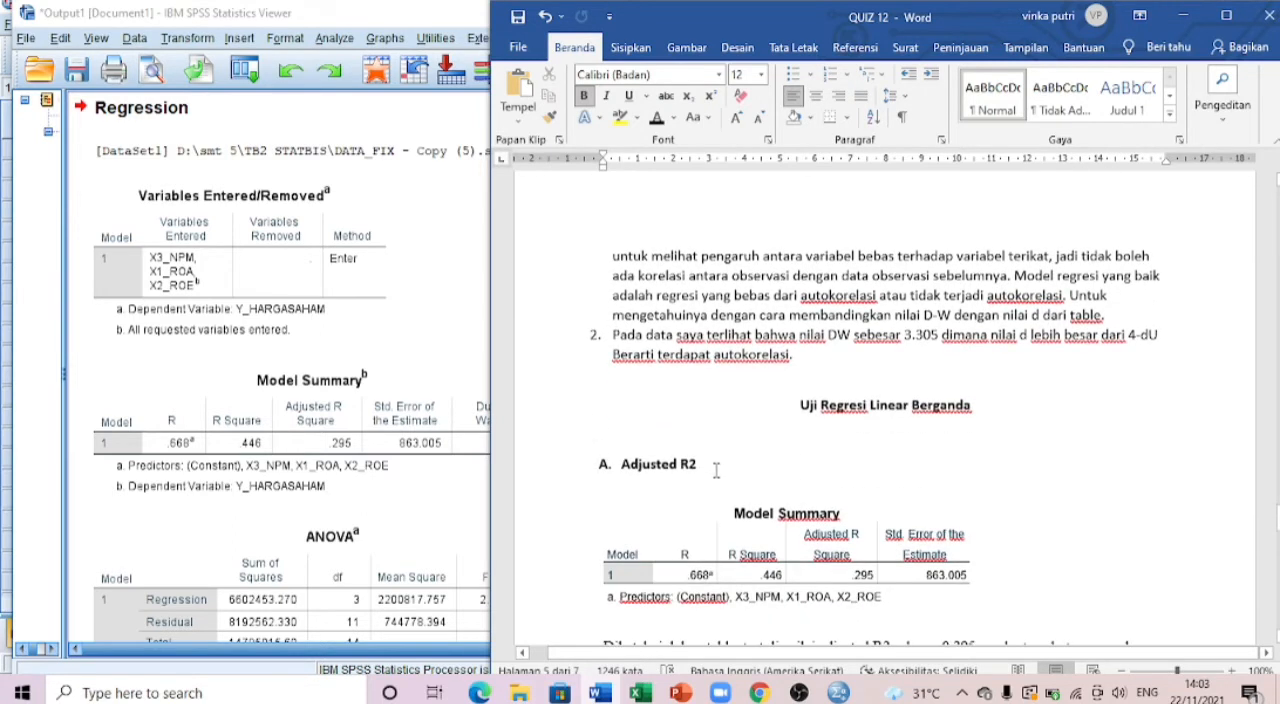
# Step: Insert blank lines after the second autocorrelation conclusion to separate it from the Uji Regresi Linear Berganda heading
pyautogui.scroll(2, 712, 464)
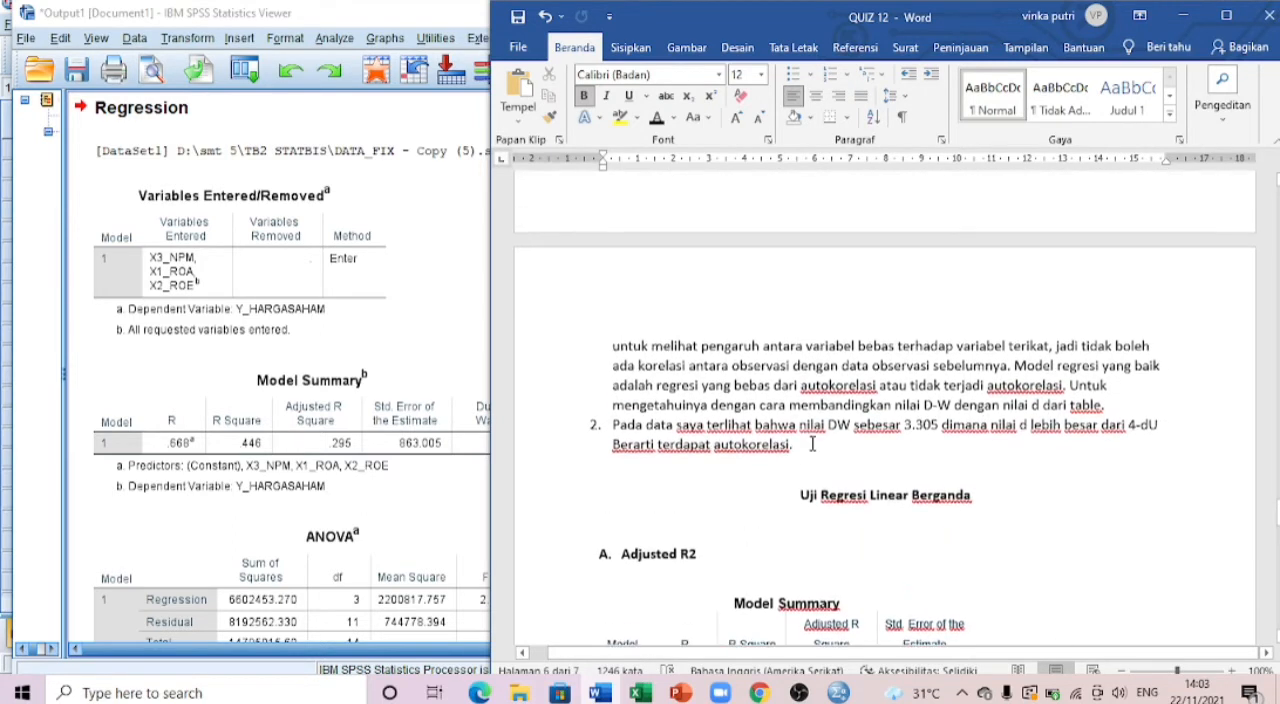
pyautogui.click(810, 448)
pyautogui.press('Return')
pyautogui.press('Return')
pyautogui.press('Return')
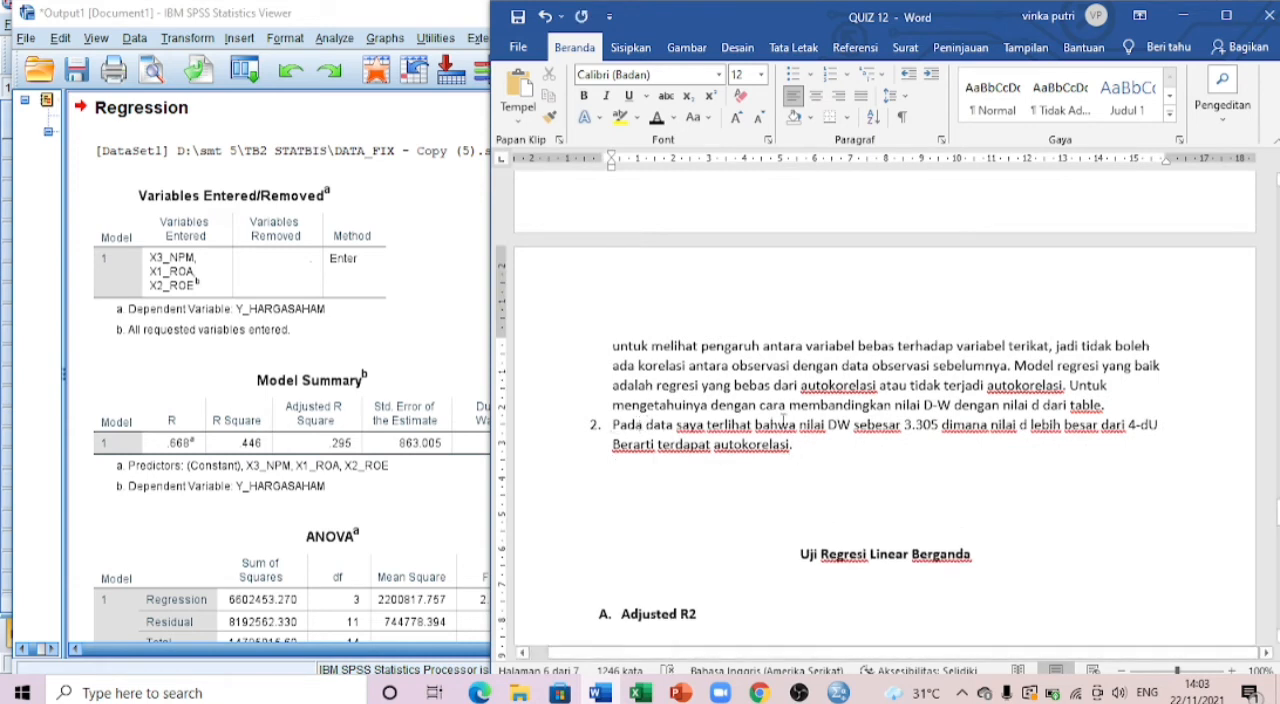
# Step: Review the Uji Autokorelasi section again, checking the Model Summary's Durbin-Watson value against the table limits, Syarat rules and conclusions
pyautogui.scroll(10, 715, 430)
pyautogui.scroll(10, 724, 456)
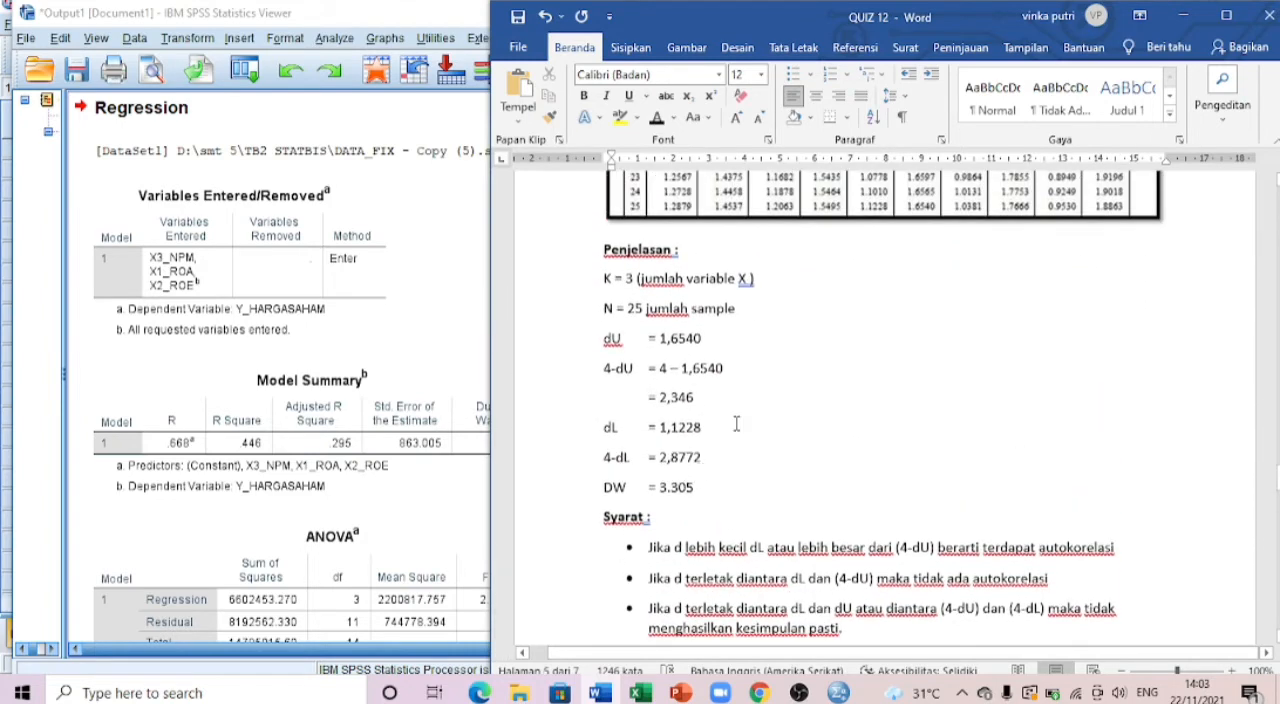
pyautogui.scroll(2, 1068, 320)
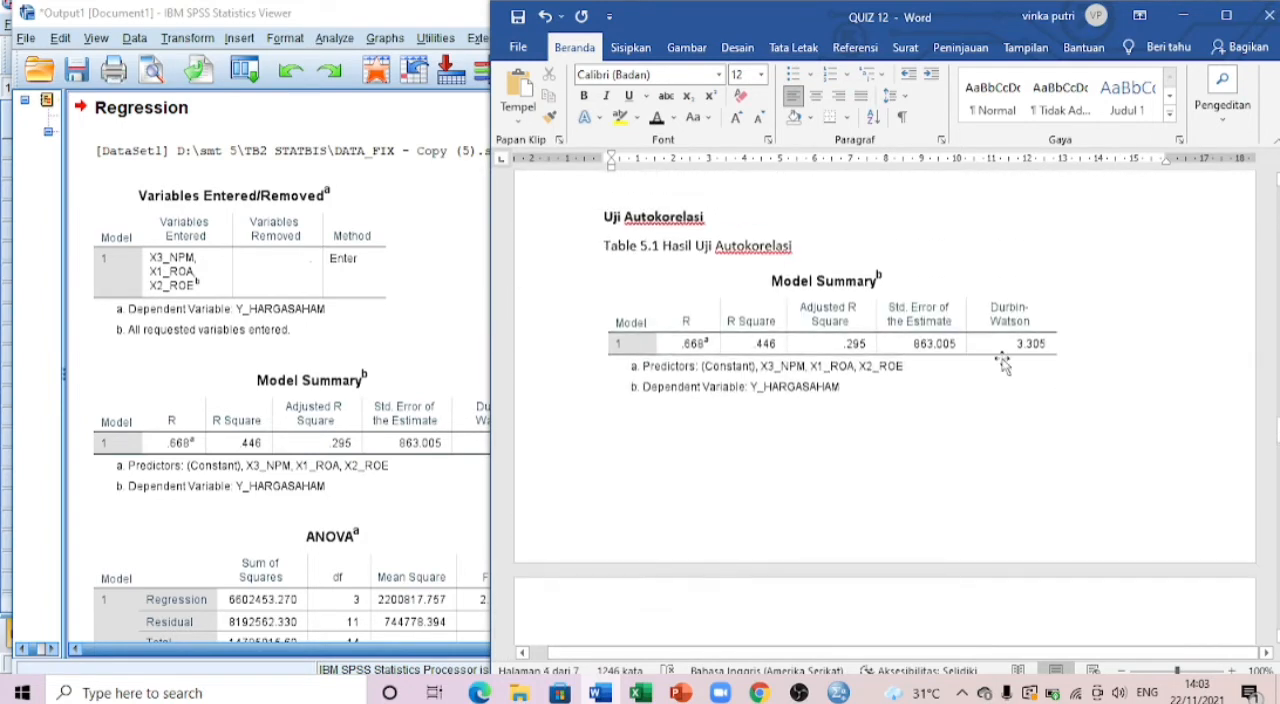
pyautogui.scroll(-1, 850, 390)
pyautogui.scroll(-10, 796, 390)
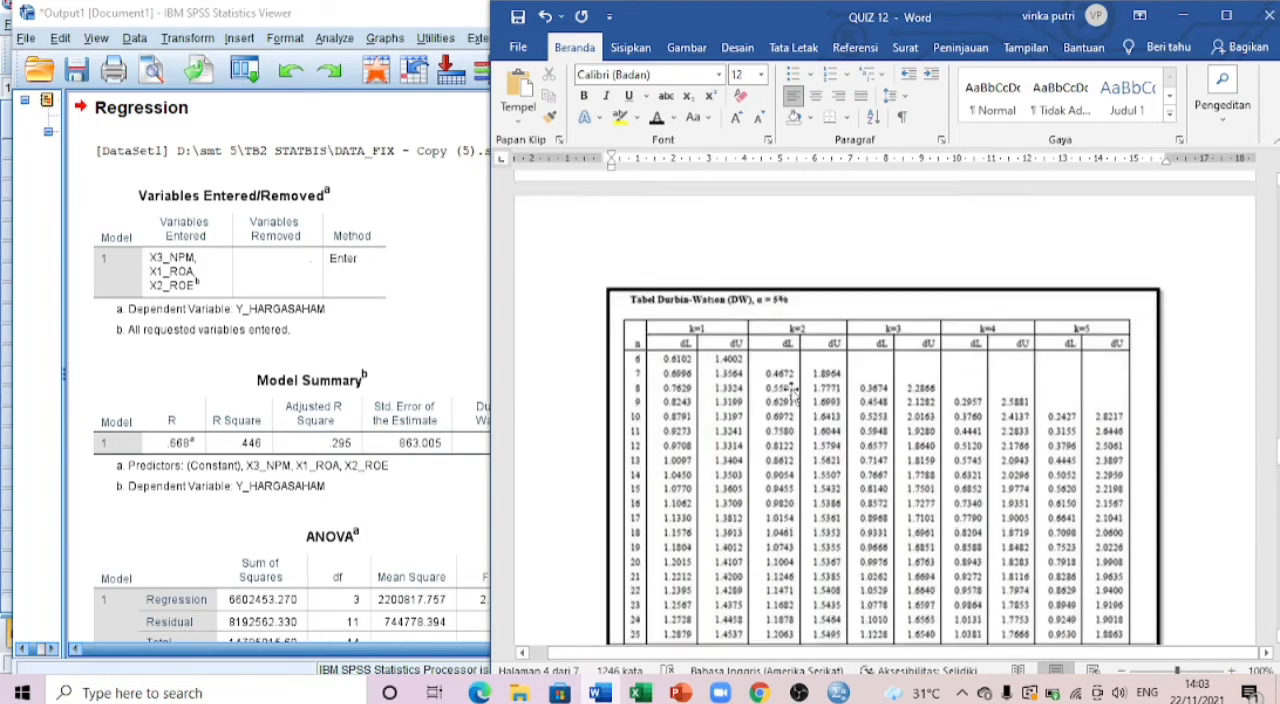
pyautogui.scroll(-7, 792, 390)
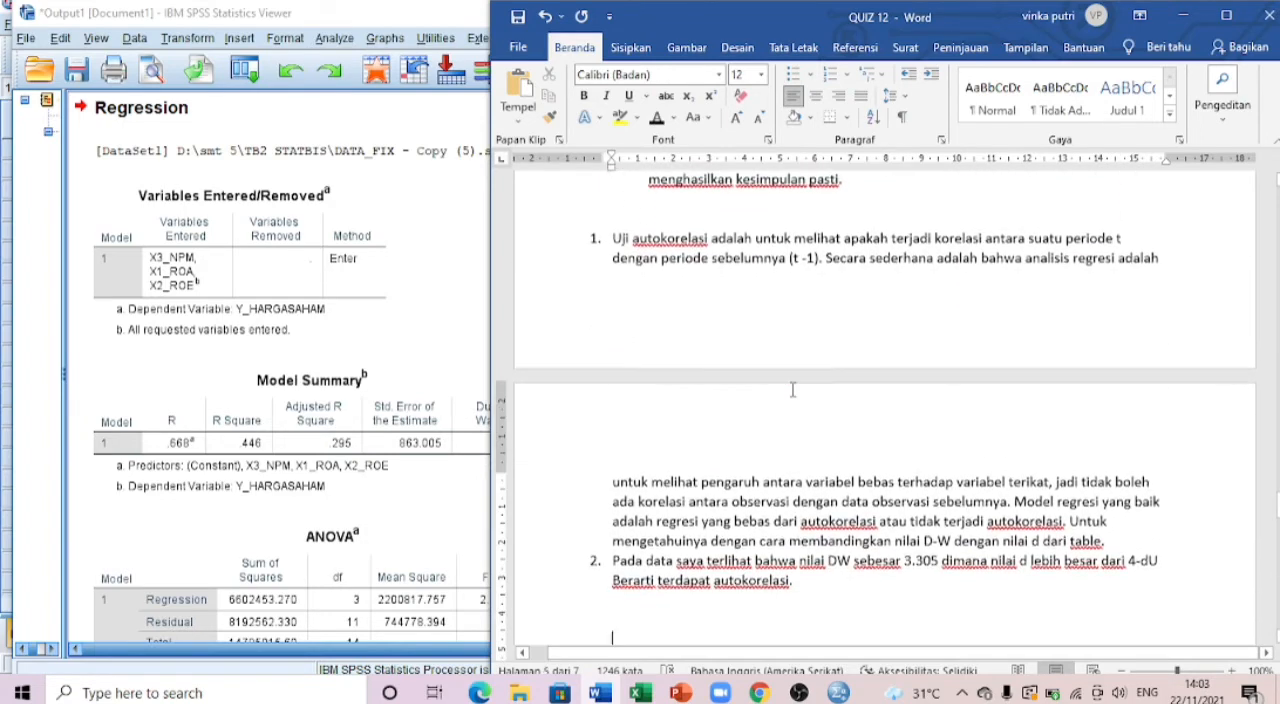
pyautogui.scroll(3, 792, 390)
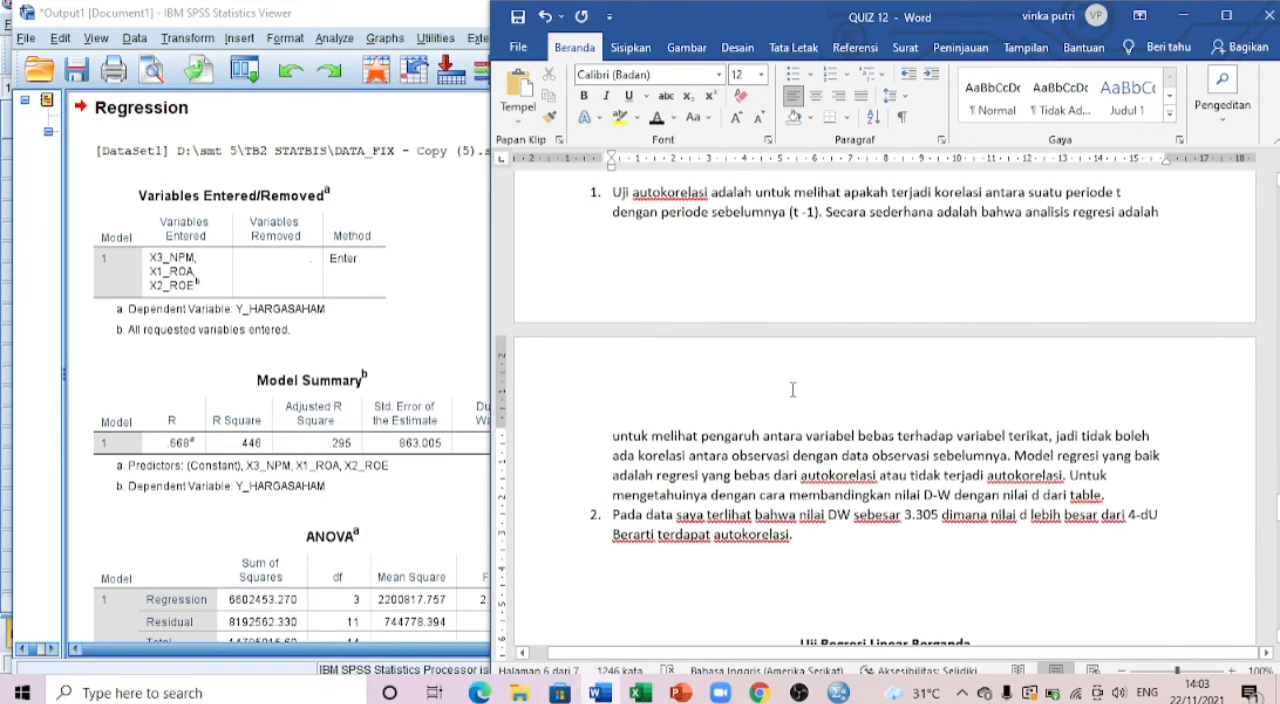
pyautogui.scroll(2, 792, 390)
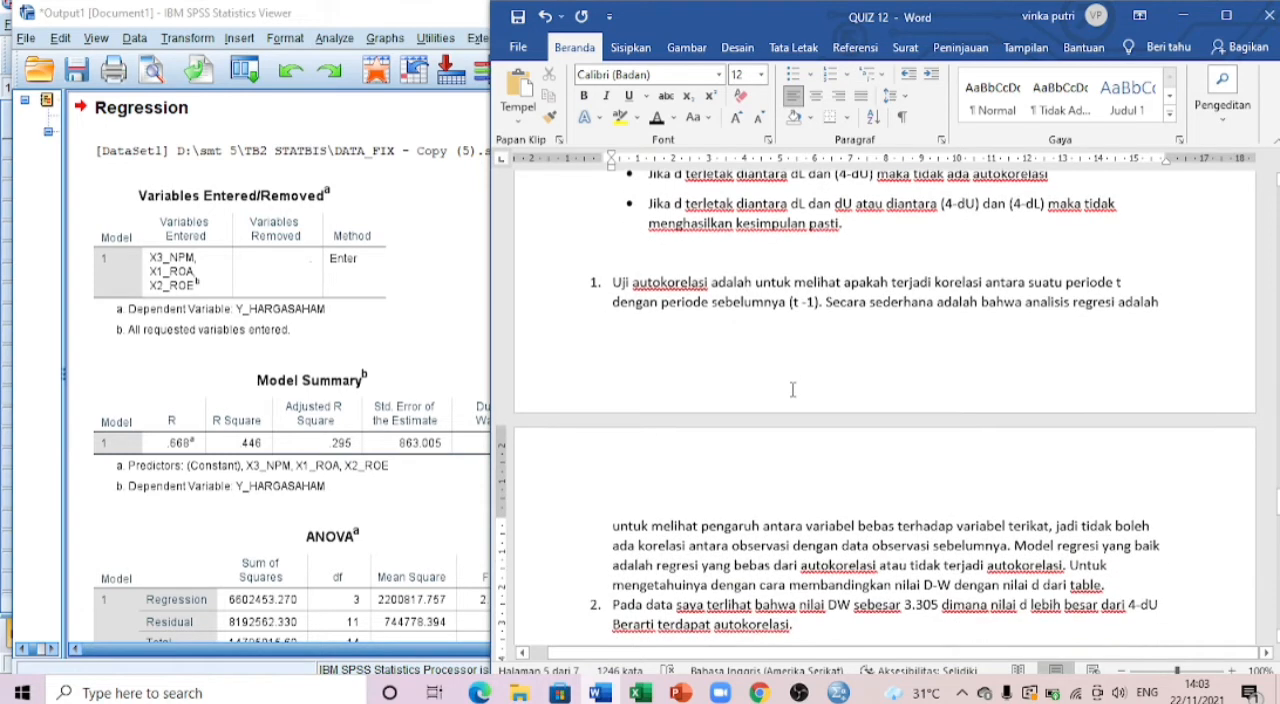
pyautogui.scroll(3, 792, 390)
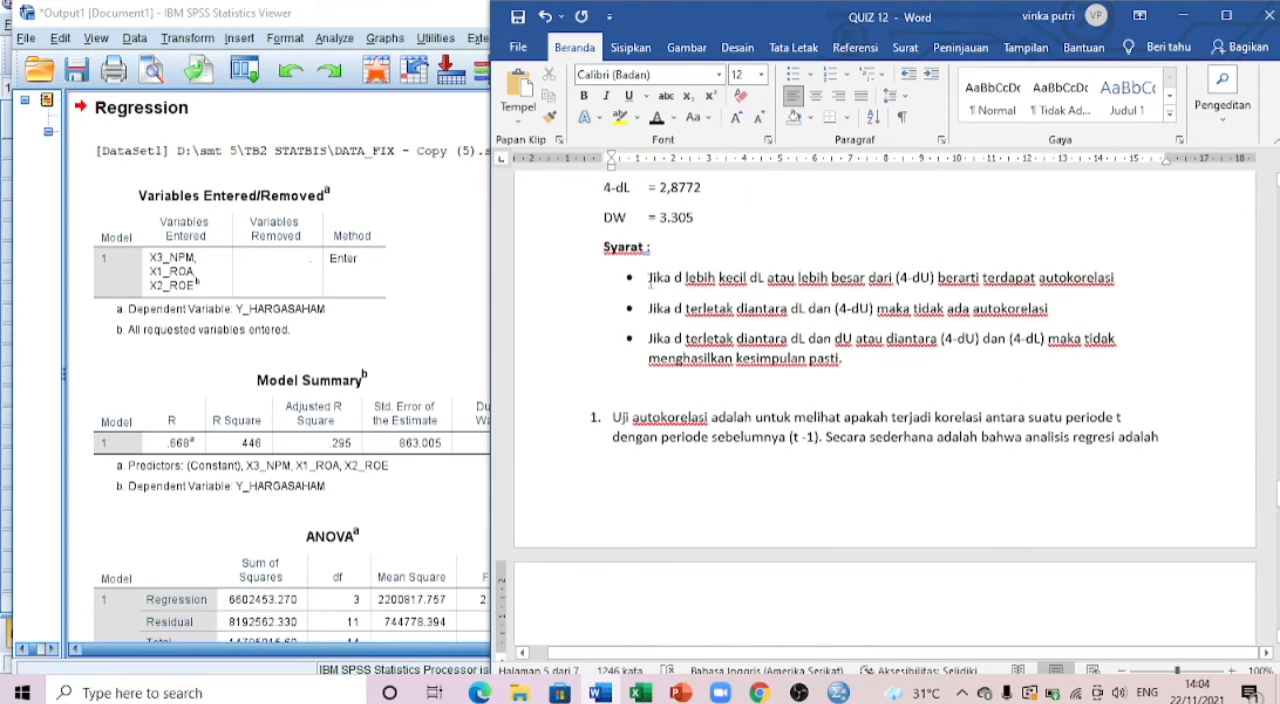
pyautogui.scroll(4, 651, 288)
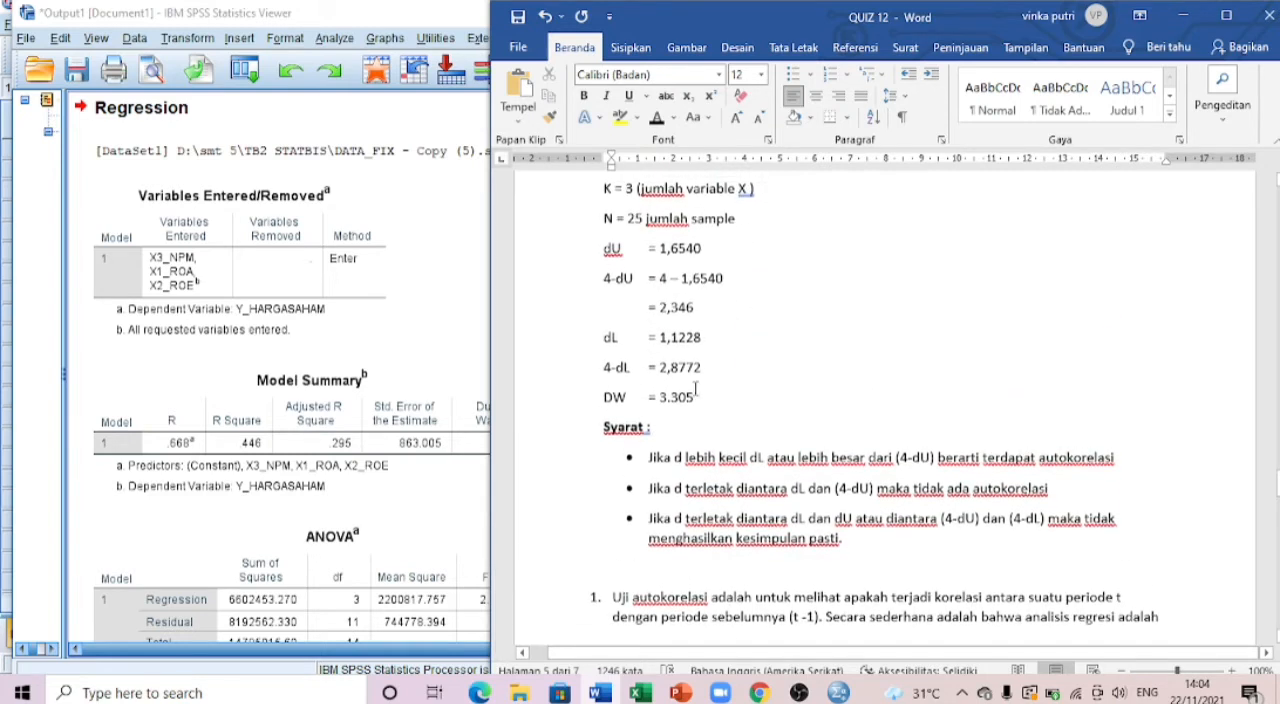
pyautogui.scroll(3, 700, 388)
pyautogui.scroll(-1, 700, 390)
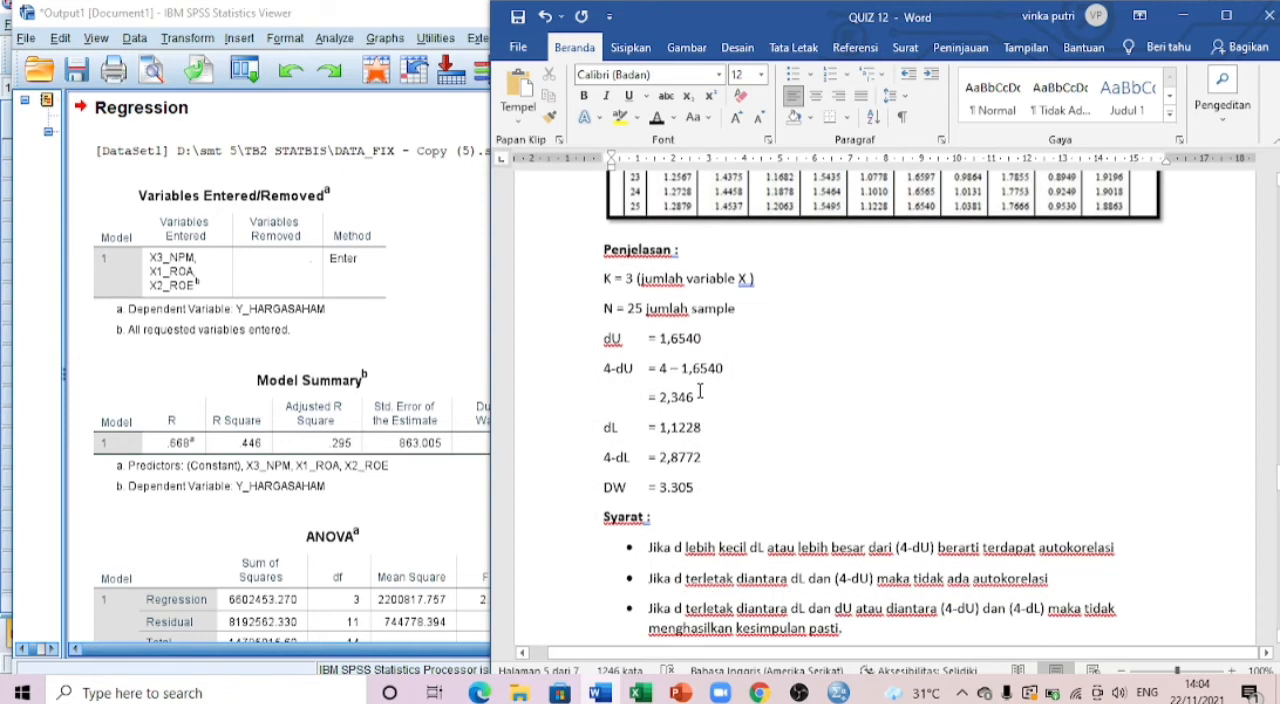
# Step: Switch to the DATA_FIX - Copy (3).sav dataset in the SPSS Data Editor and inspect the ROTI, STTP and MYOR company rows
pyautogui.click(463, 355)
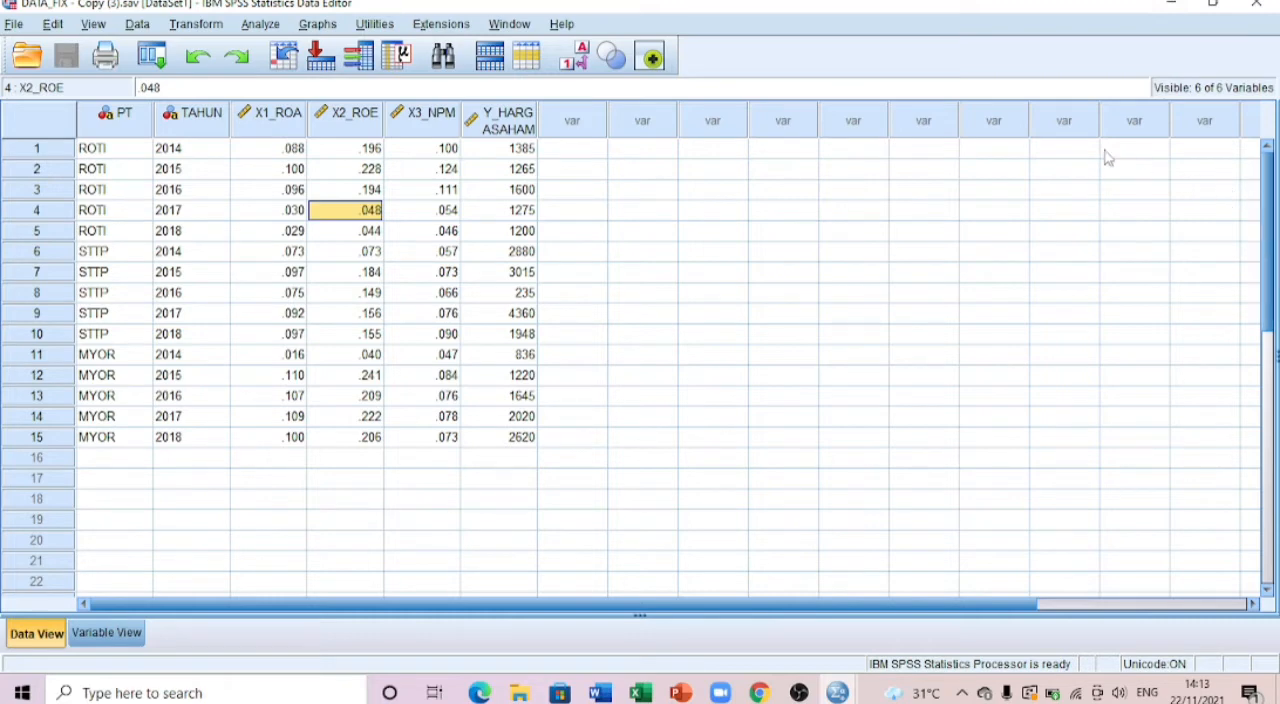
pyautogui.click(119, 156)
pyautogui.click(148, 314)
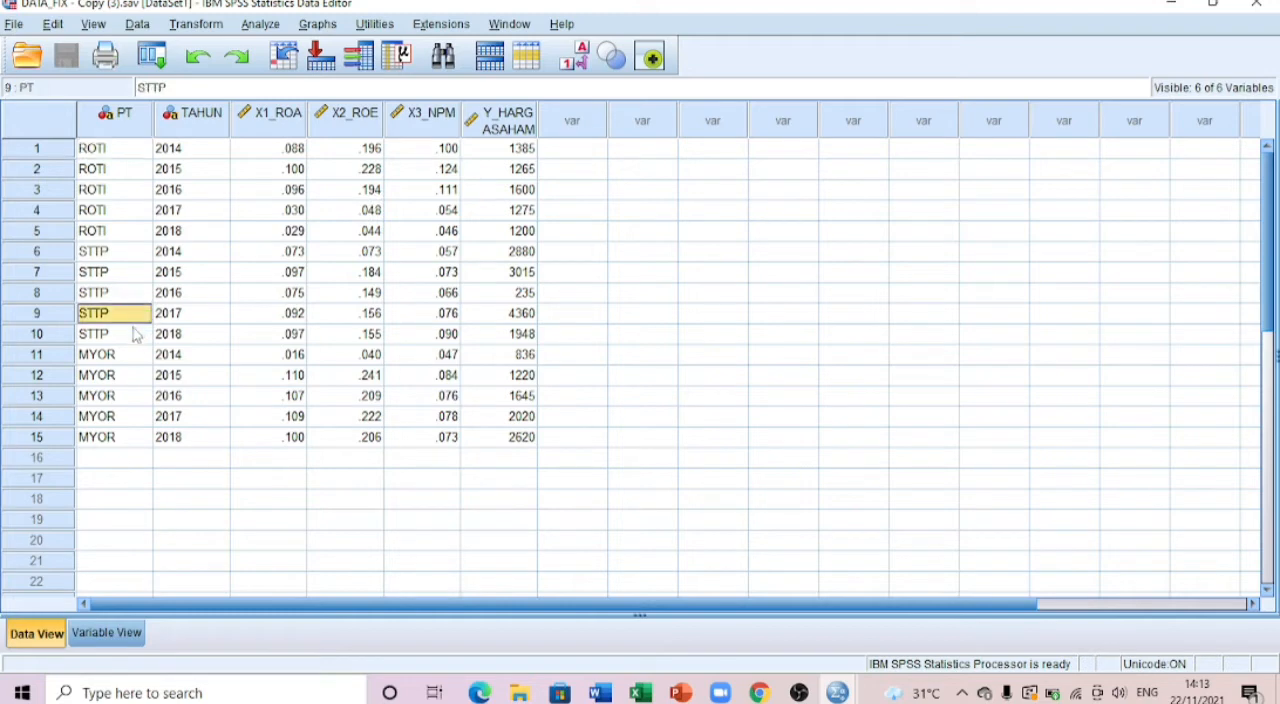
pyautogui.click(134, 377)
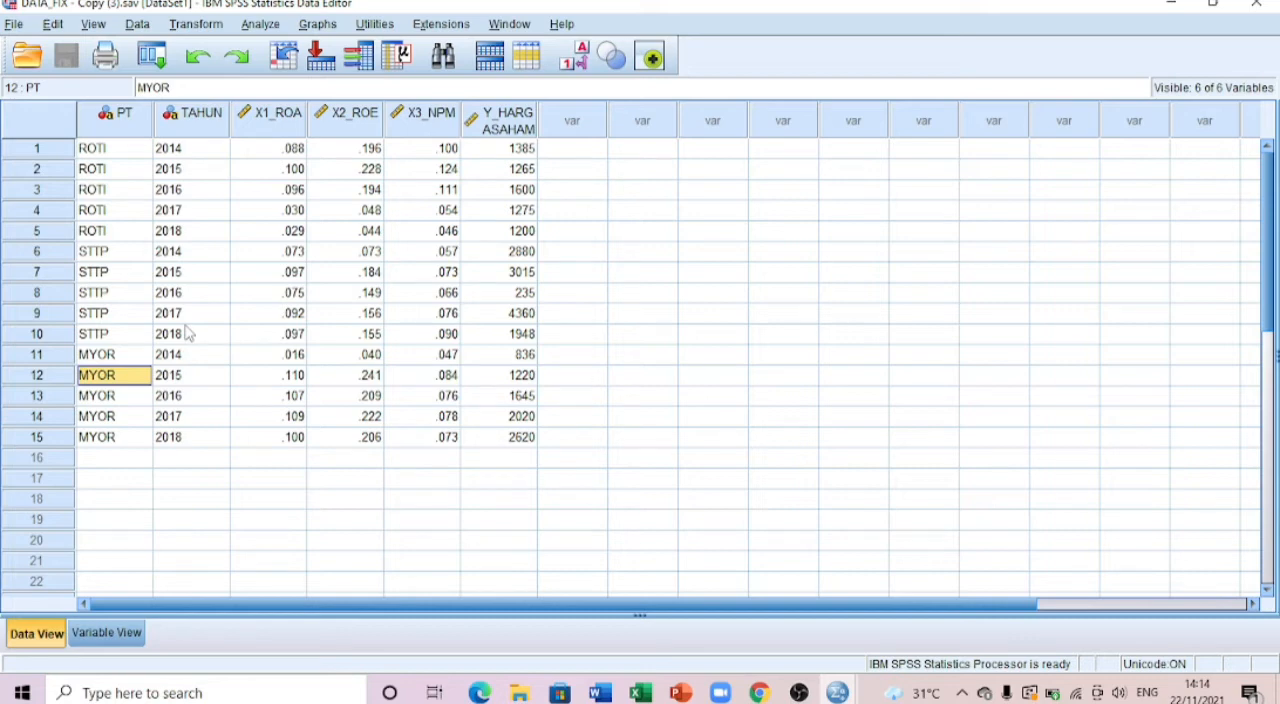
# Step: Set up a linear regression with Y_HARGASAHAM as the dependent variable
pyautogui.click(268, 26)
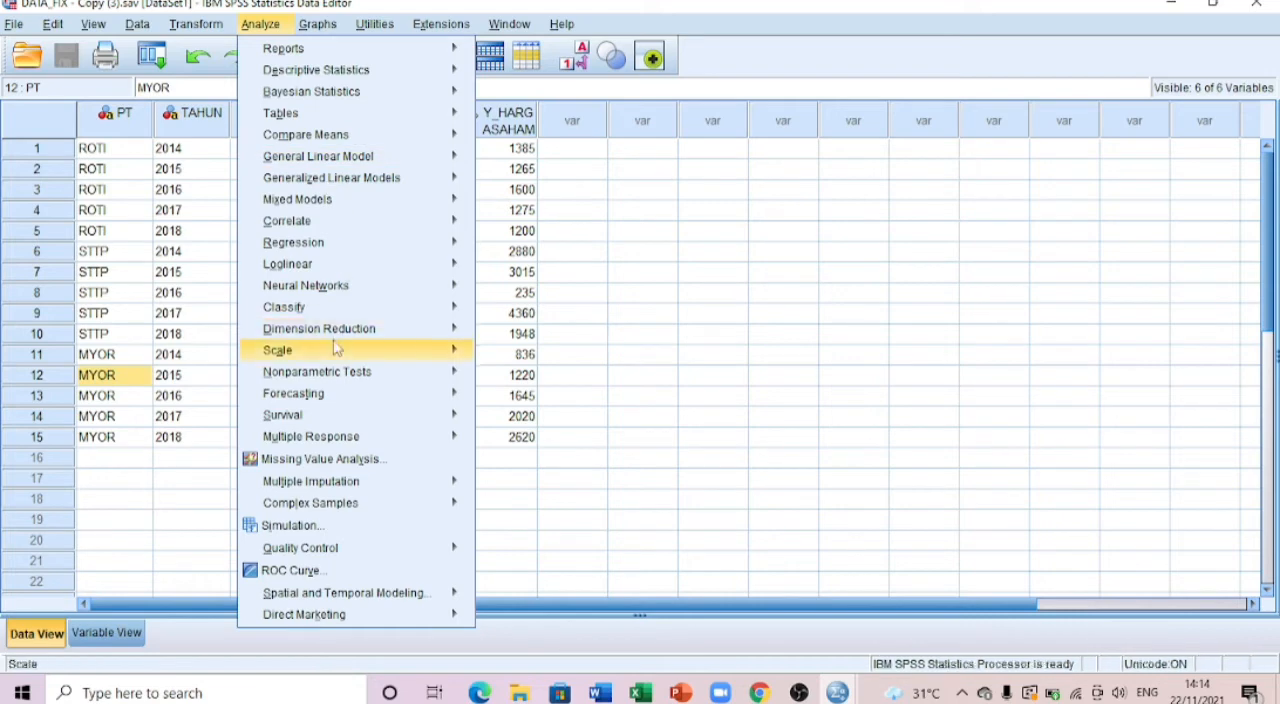
pyautogui.moveTo(322, 248)
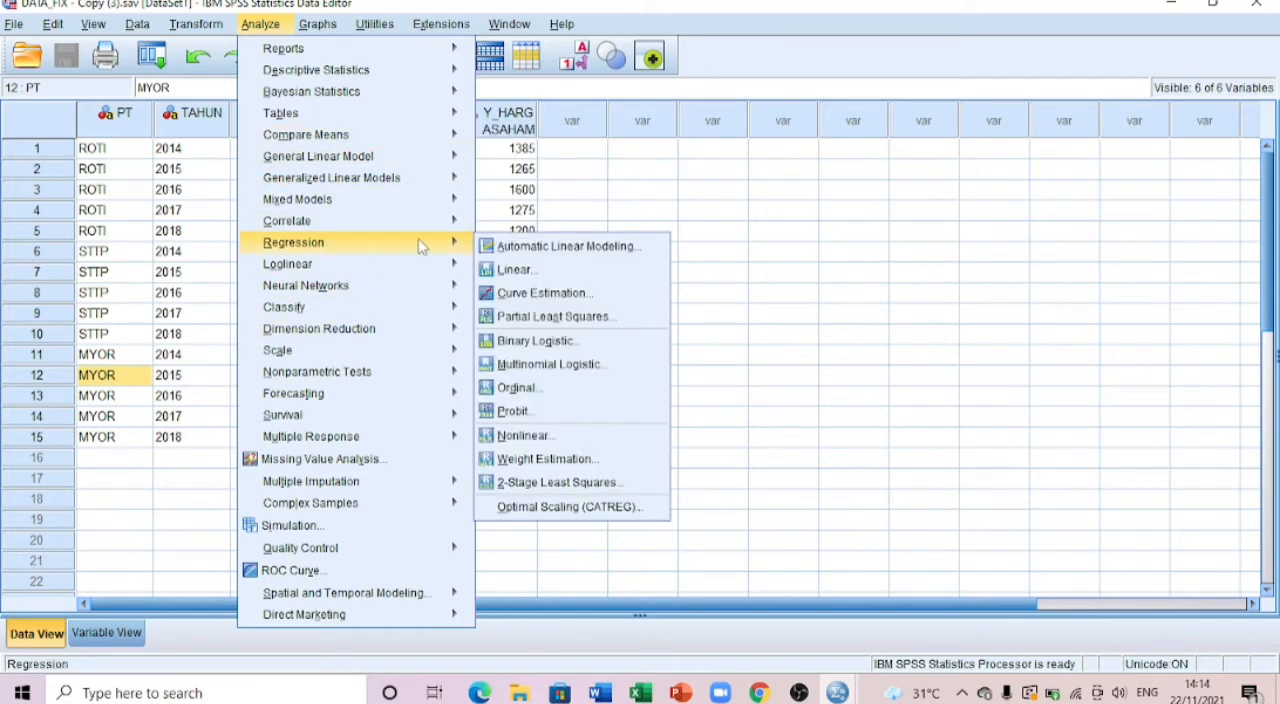
pyautogui.click(500, 268)
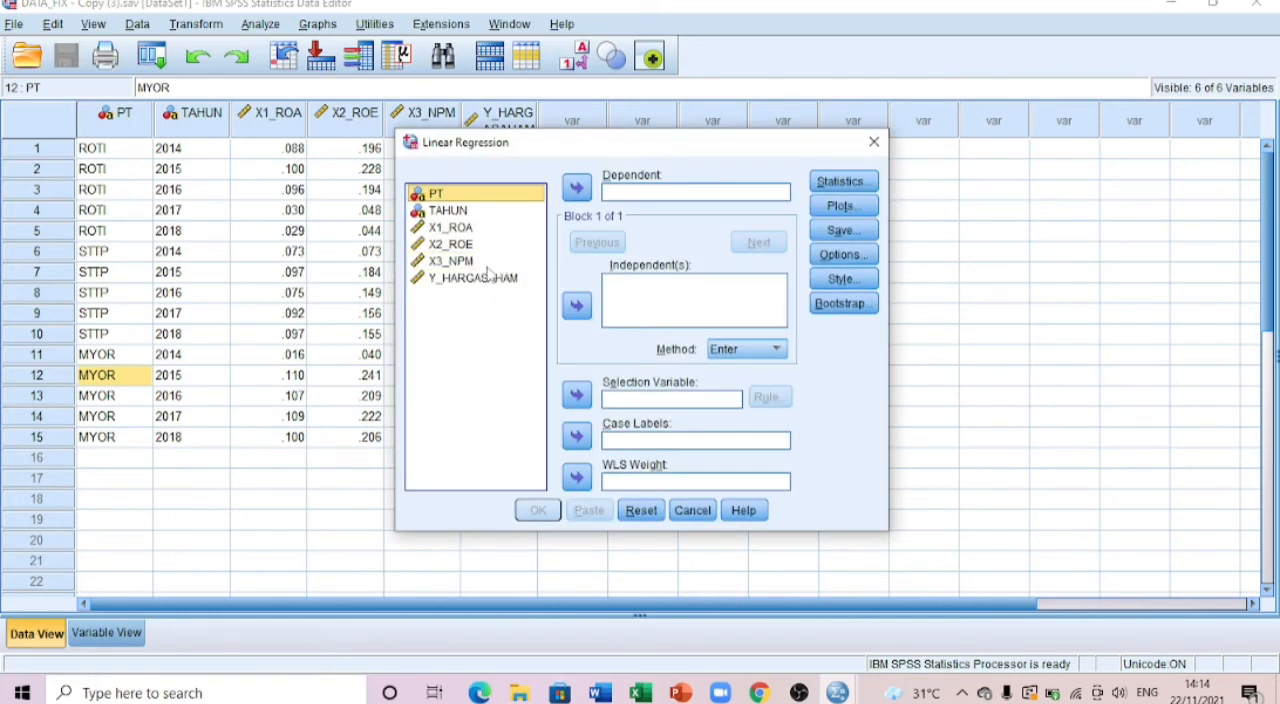
pyautogui.click(482, 278)
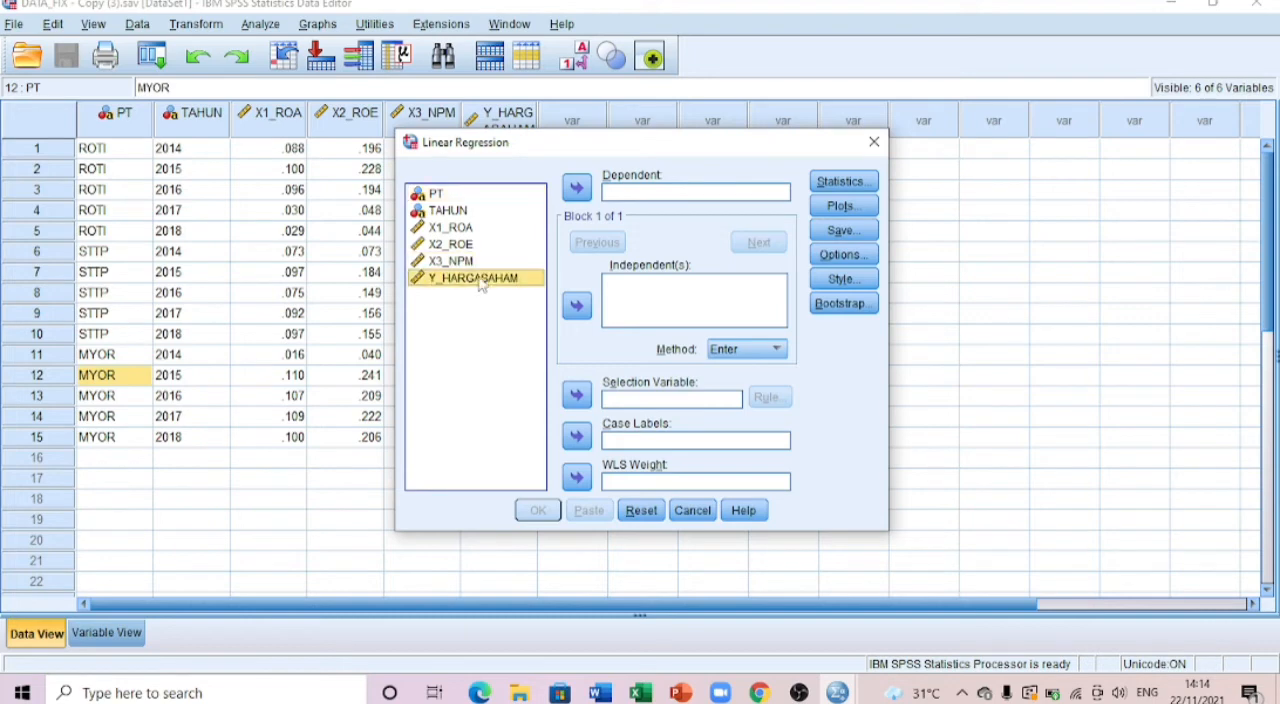
pyautogui.click(576, 188)
# Step: Add X1_ROA, X2_ROE and X3_NPM as the independent variables and run the regression with the Enter method
pyautogui.click(452, 228)
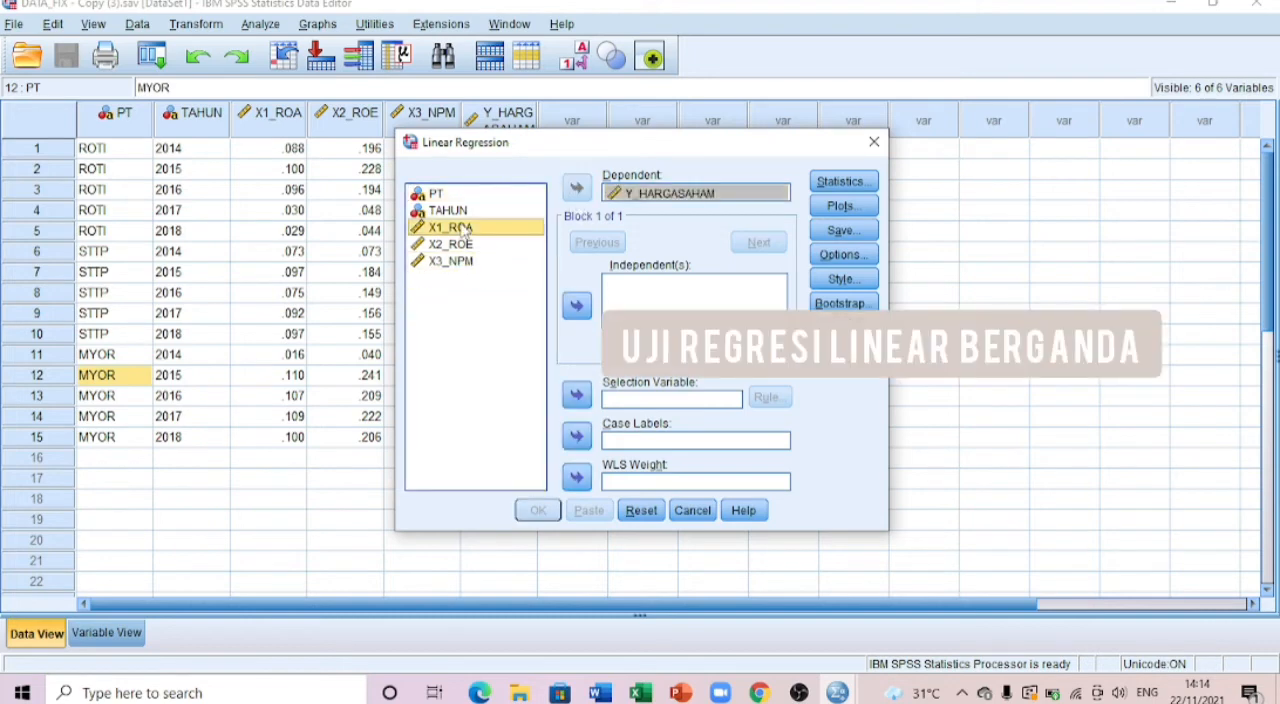
pyautogui.keyDown('shift'); pyautogui.click(460, 262); pyautogui.keyUp('shift')
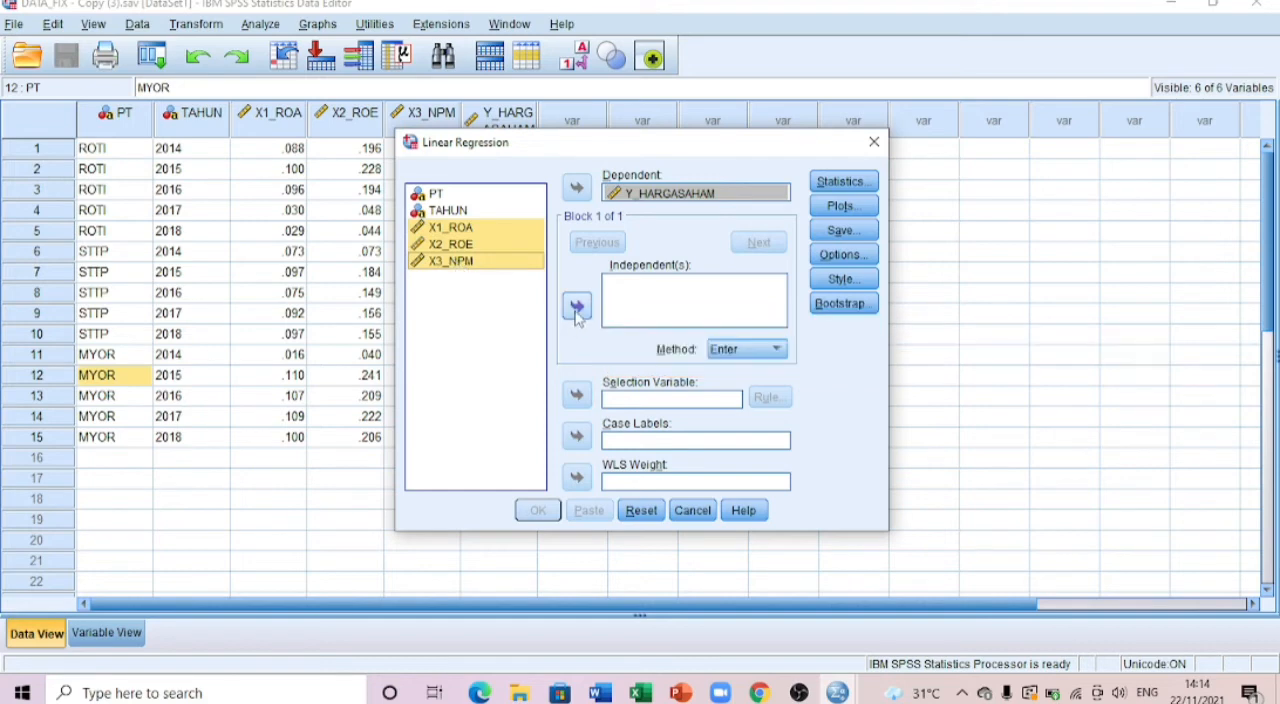
pyautogui.click(577, 308)
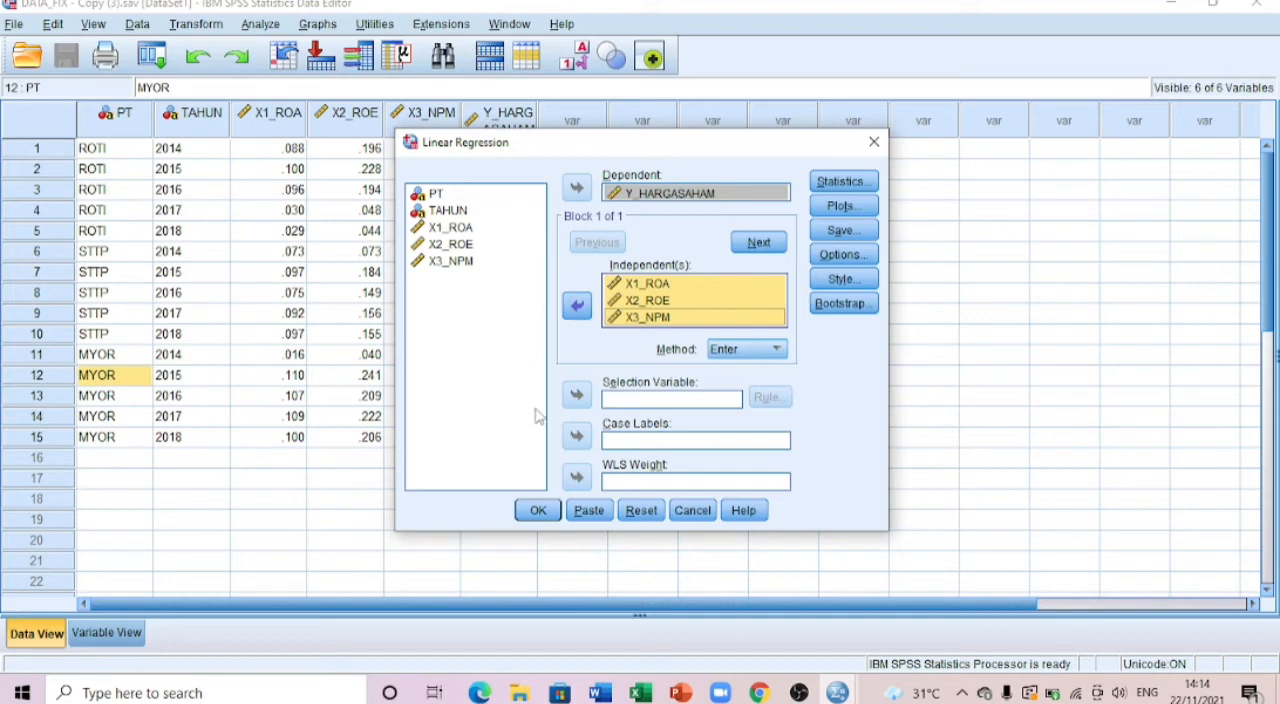
pyautogui.click(537, 510)
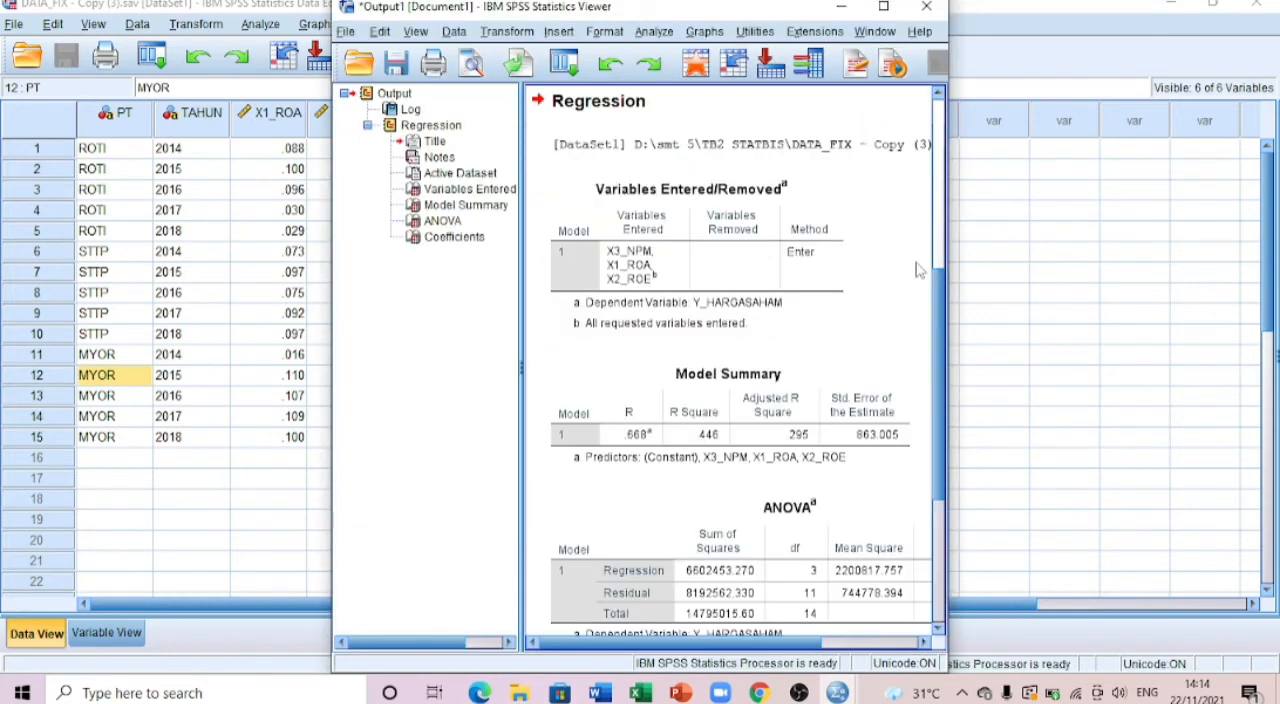
# Step: Widen the regression output window and narrow its outline pane to give the result tables more room
pyautogui.moveTo(946, 280); pyautogui.dragTo(1143, 268)
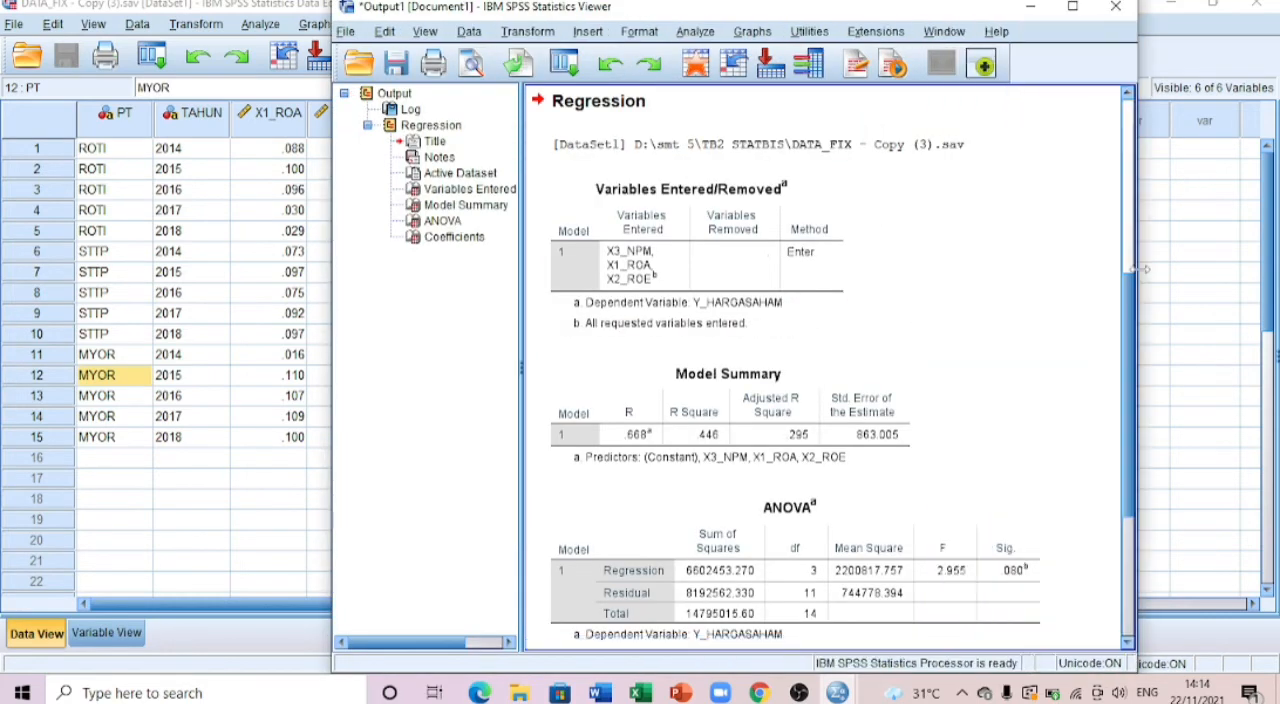
pyautogui.scroll(-1, 851, 284)
pyautogui.scroll(1, 851, 284)
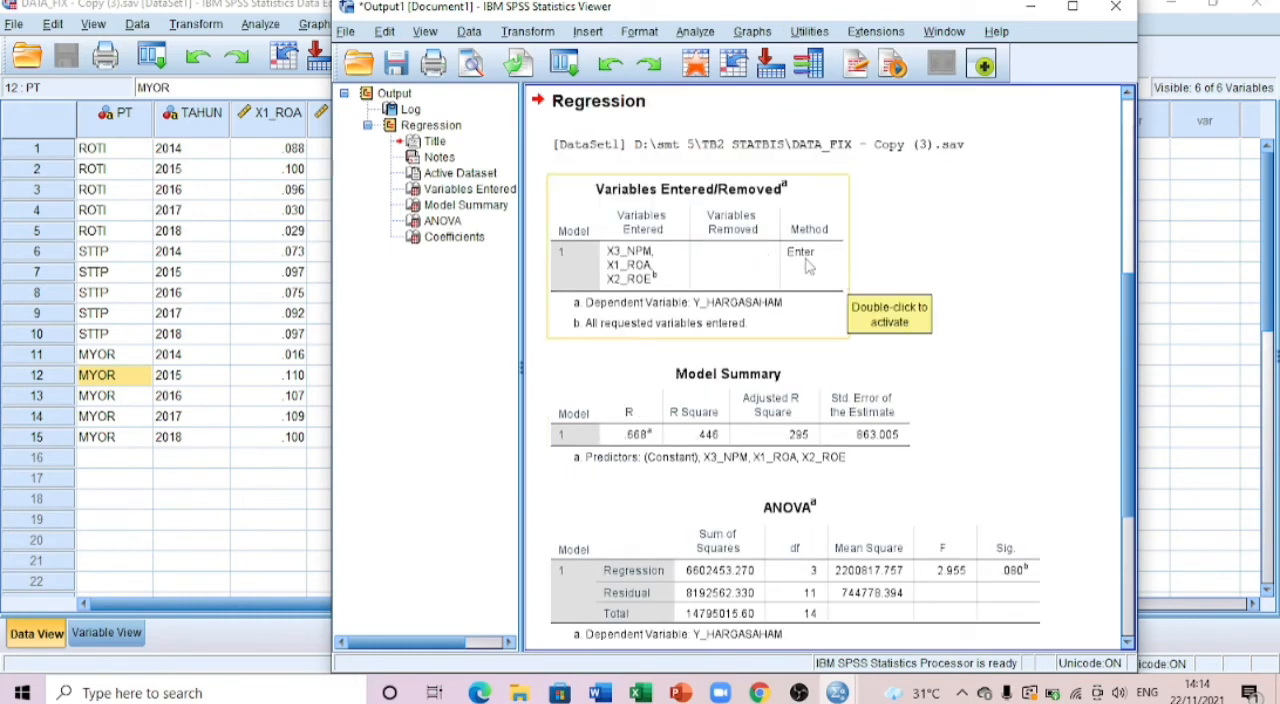
pyautogui.moveTo(902, 12); pyautogui.dragTo(599, 2)
pyautogui.click(1210, 6)
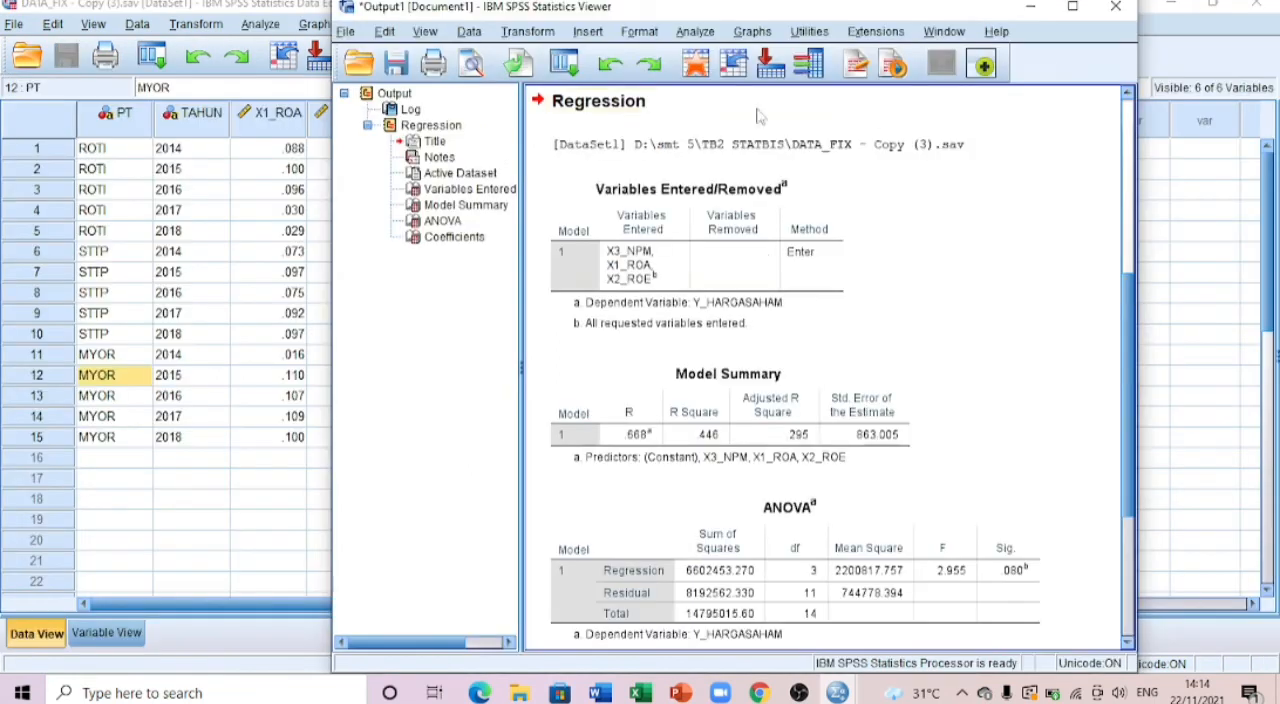
pyautogui.moveTo(520, 301); pyautogui.dragTo(375, 301)
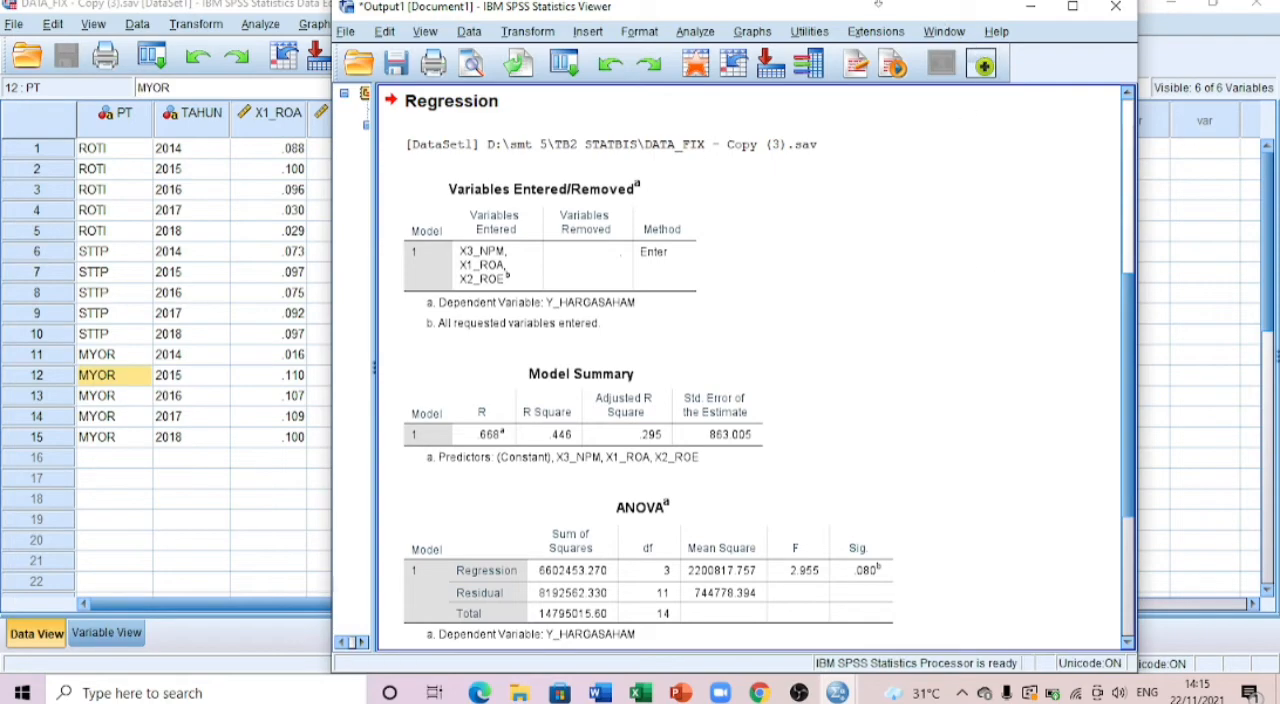
# Step: Bring up the QUIZ 12 Word document and arrange the SPSS output window beside it with the regression tables in view
pyautogui.moveTo(880, 6); pyautogui.dragTo(590, 8)
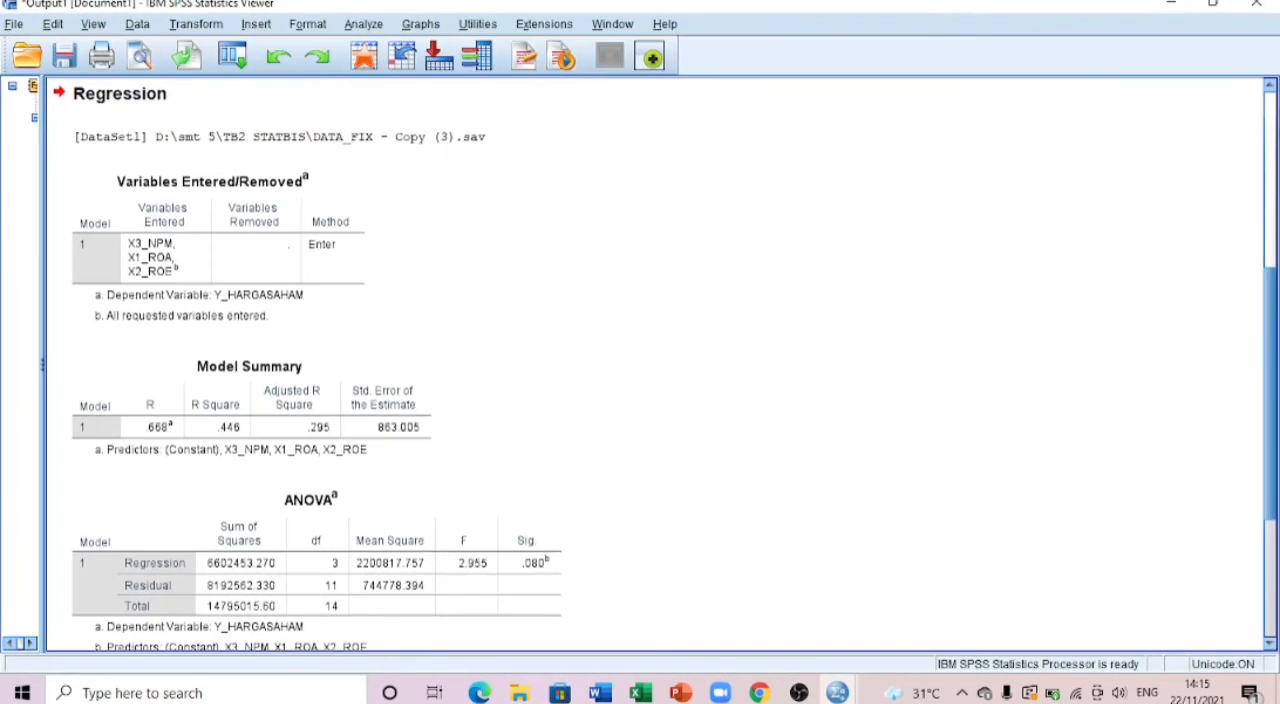
pyautogui.click(1212, 6)
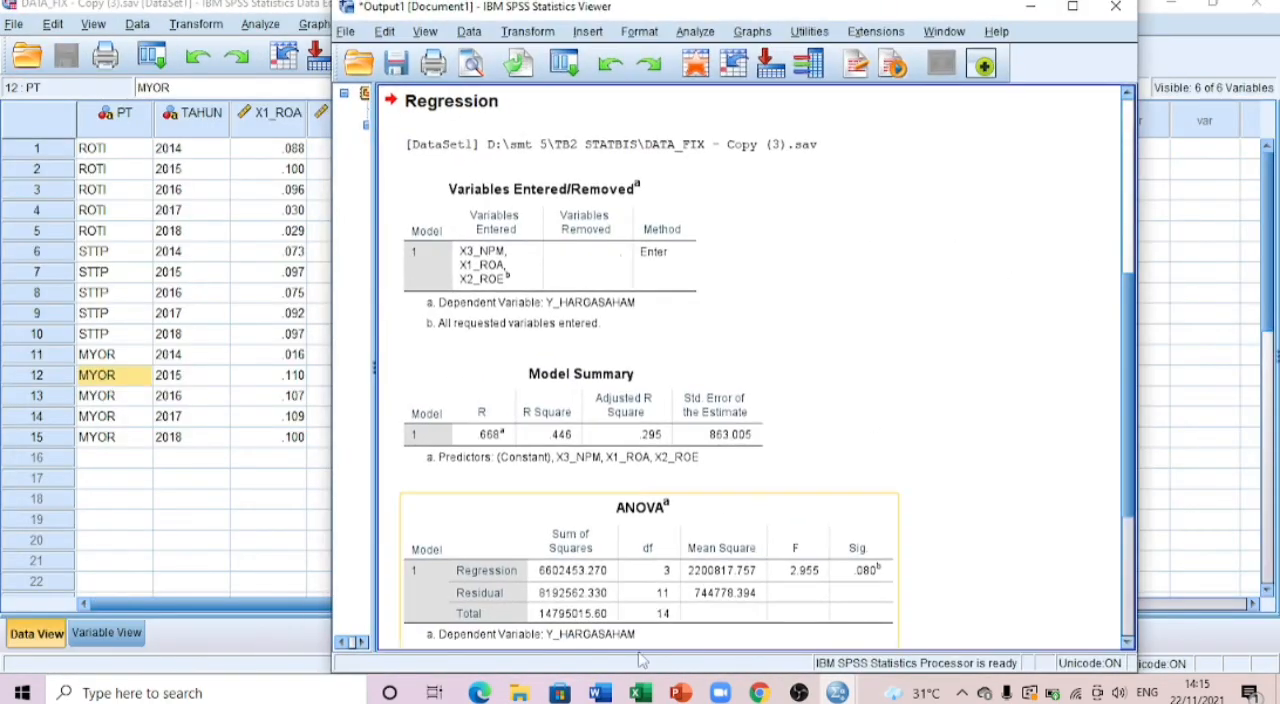
pyautogui.click(600, 692)
pyautogui.moveTo(396, 10); pyautogui.dragTo(82, 8)
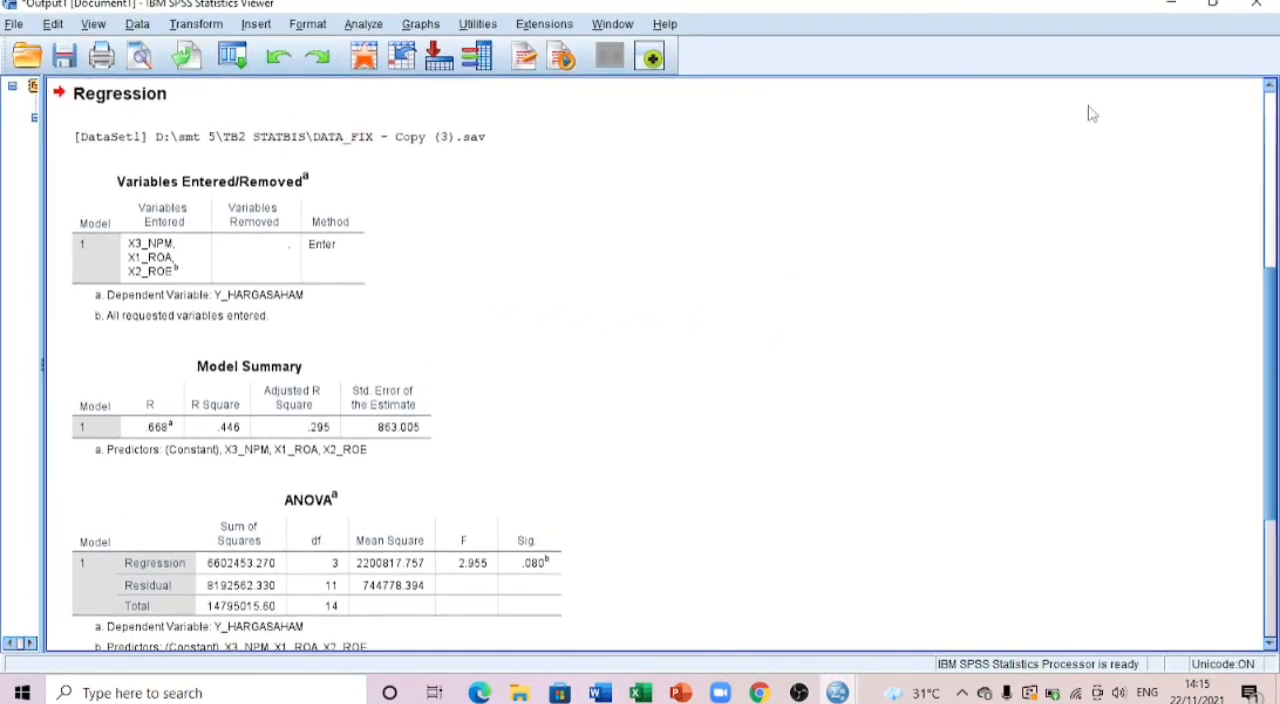
pyautogui.click(1212, 6)
pyautogui.click(1207, 226)
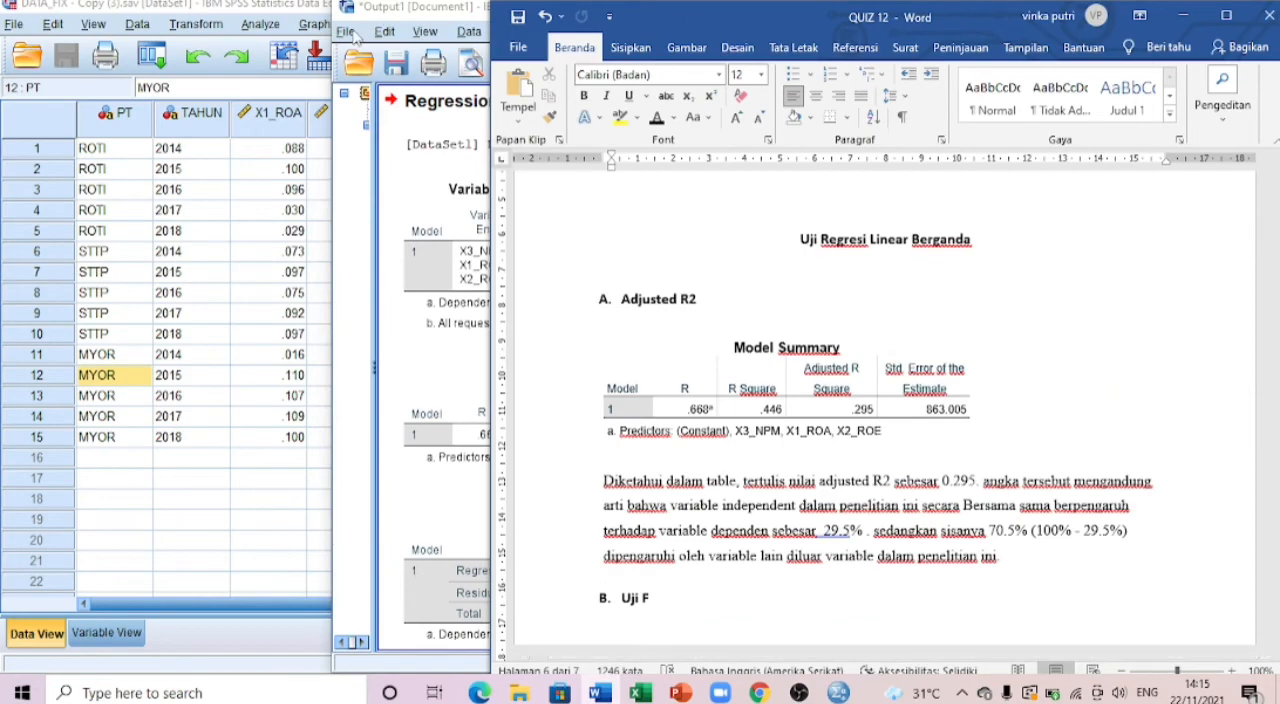
pyautogui.moveTo(410, 10); pyautogui.dragTo(122, 8)
pyautogui.click(1122, 360)
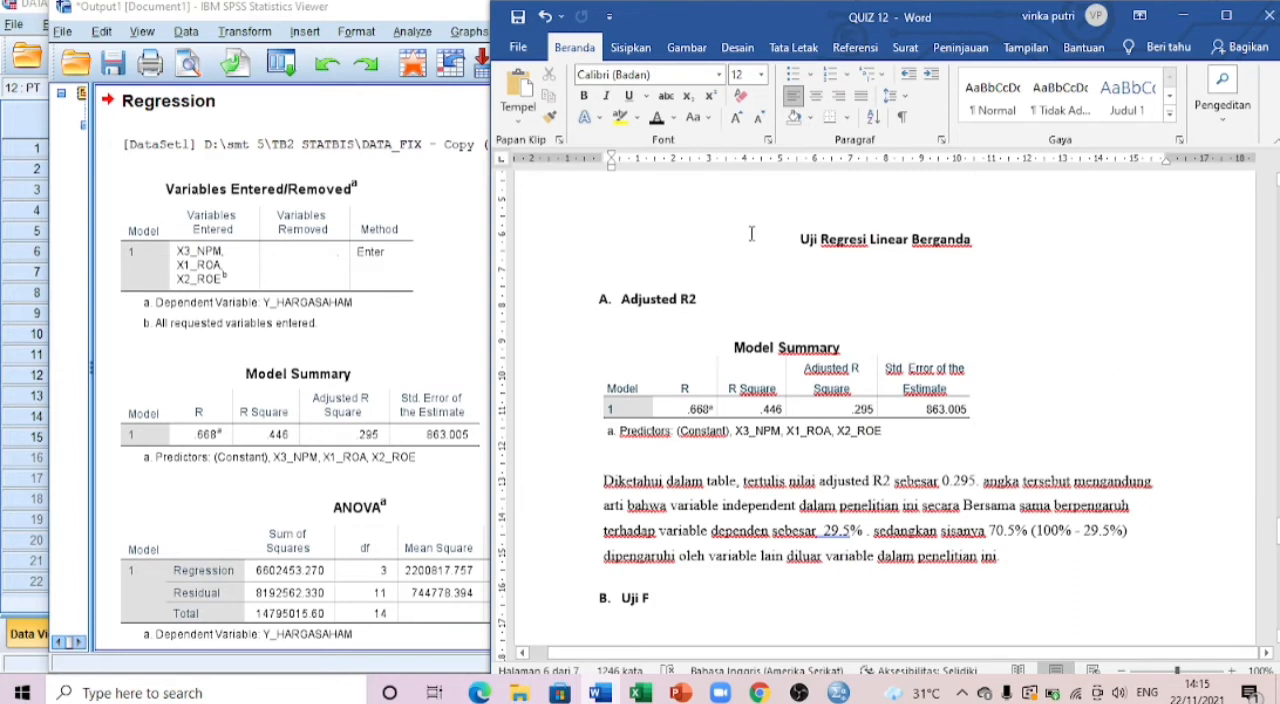
# Step: Compare the SPSS Model Summary table with the Adjusted R2 section in the Word document and read its interpretation paragraph
pyautogui.scroll(-2, 690, 318)
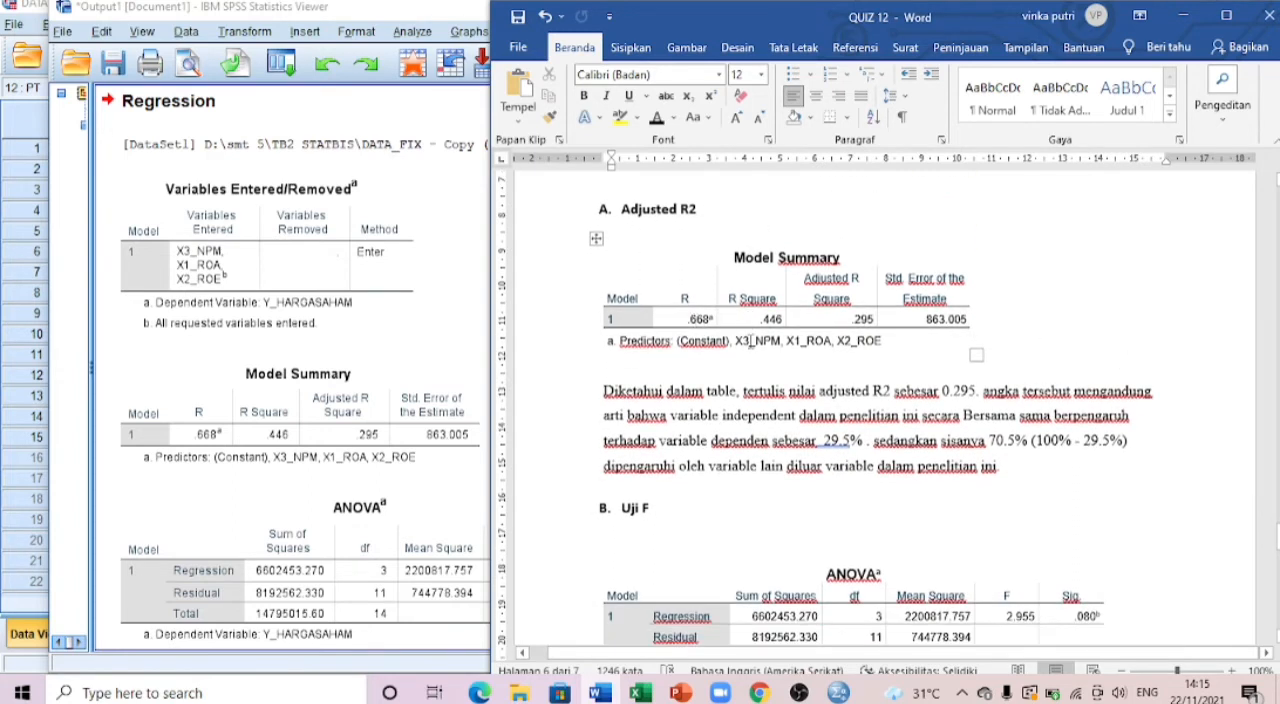
pyautogui.scroll(-2, 316, 411)
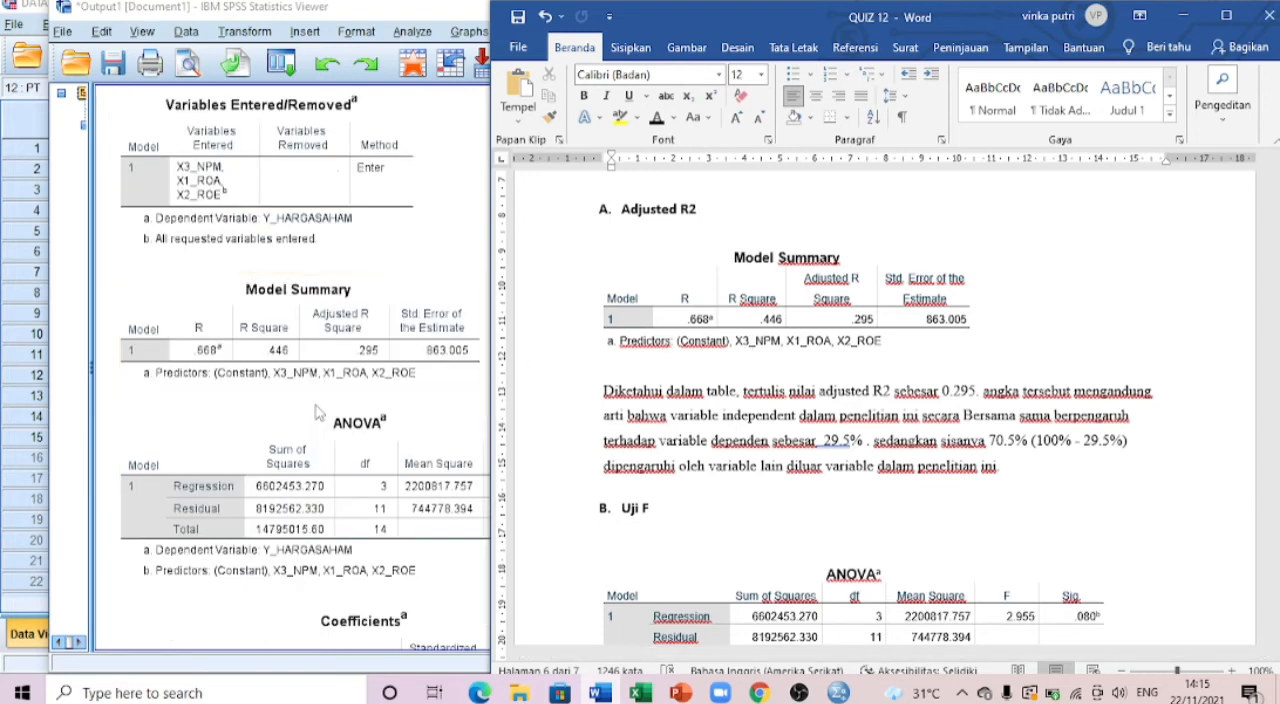
pyautogui.scroll(2, 316, 411)
pyautogui.click(226, 660)
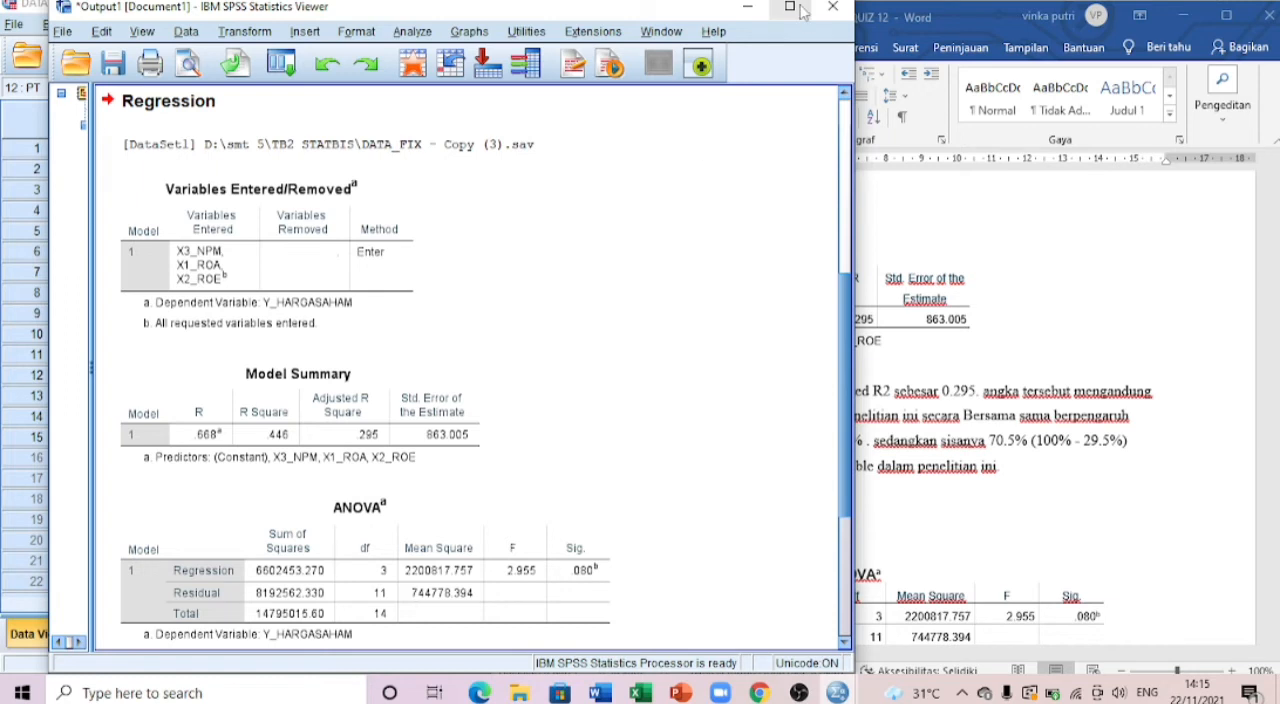
pyautogui.click(988, 180)
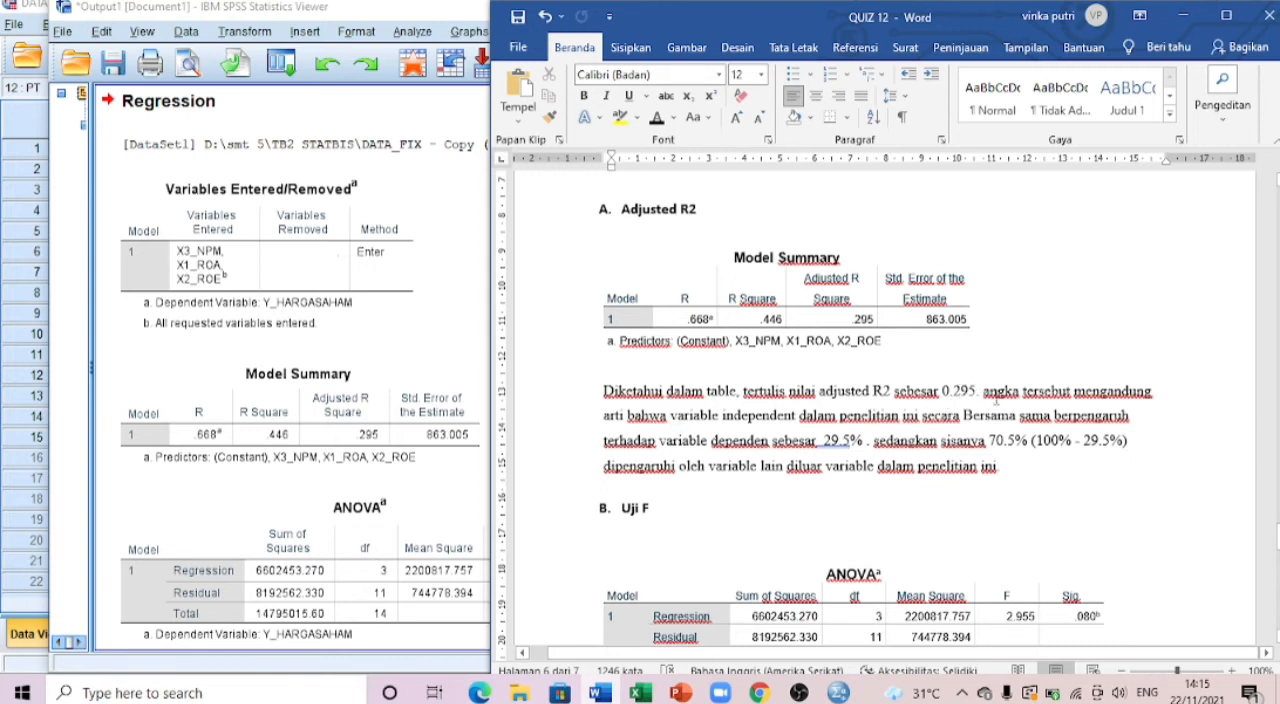
pyautogui.doubleClick(616, 391)
pyautogui.click(668, 434)
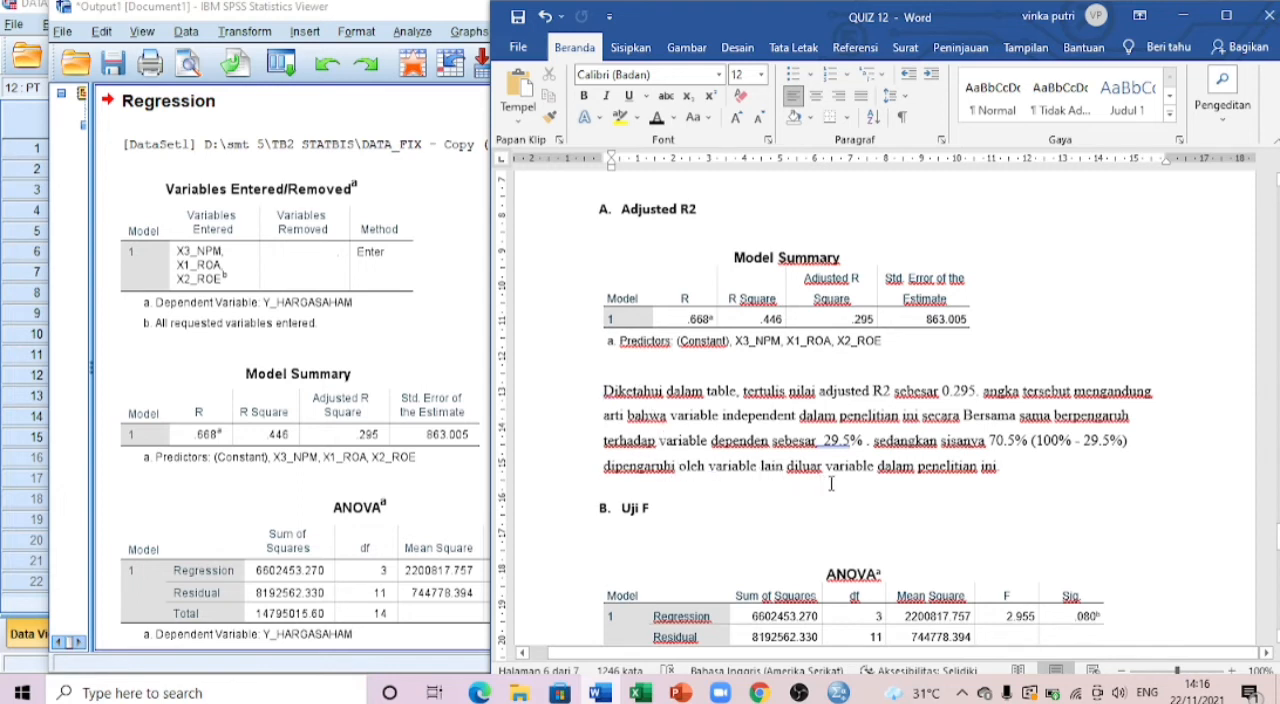
# Step: Compare the ANOVA table in the SPSS output with the one under the Uji F section of the Word document
pyautogui.click(1020, 474)
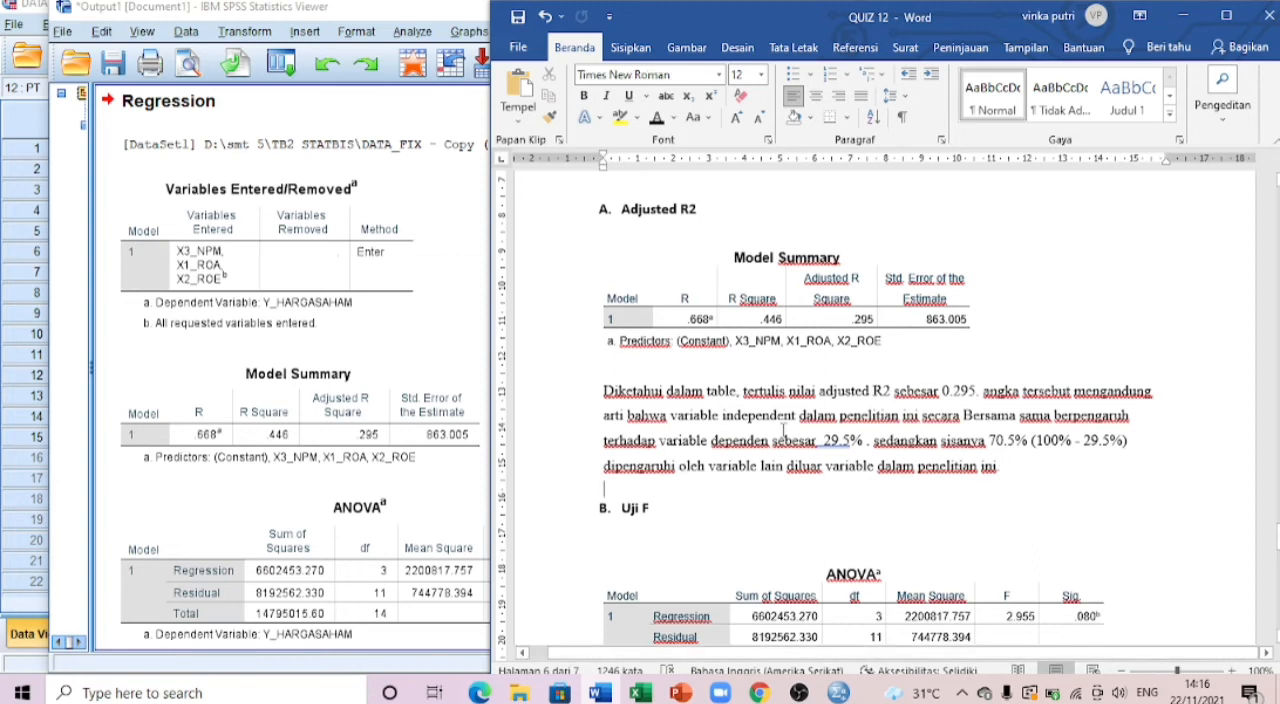
pyautogui.scroll(-3, 802, 414)
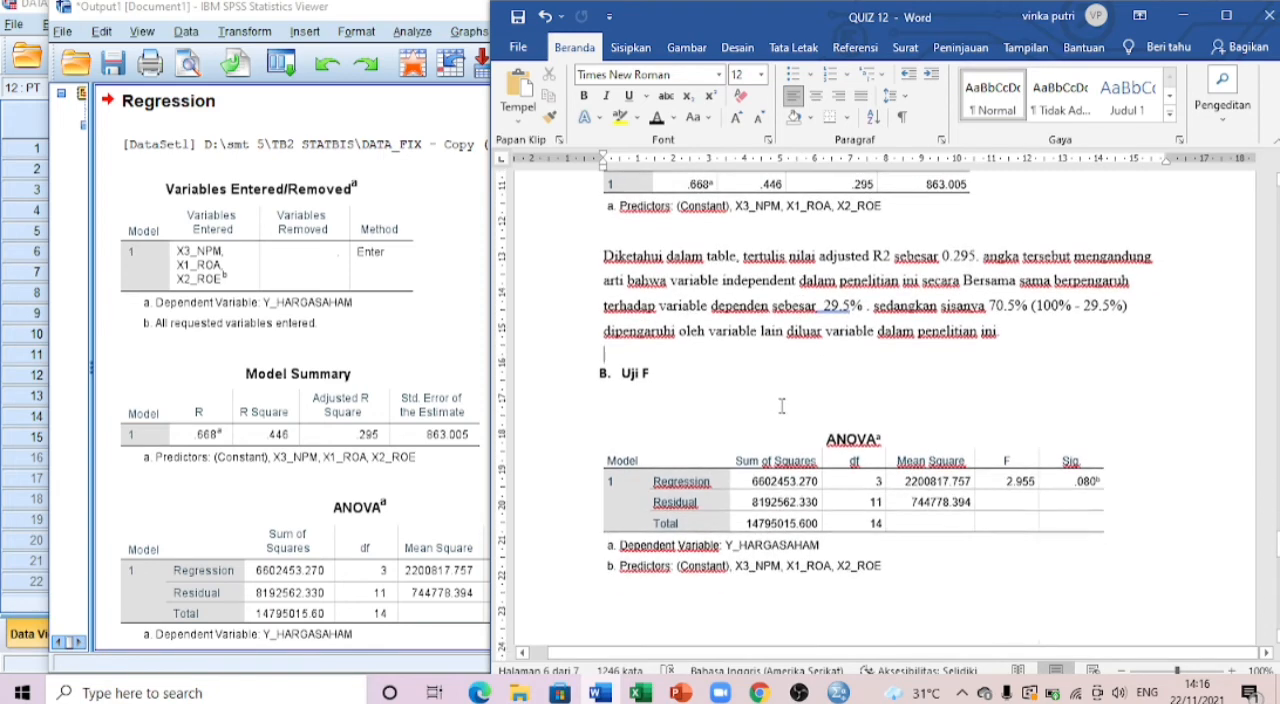
pyautogui.click(252, 278)
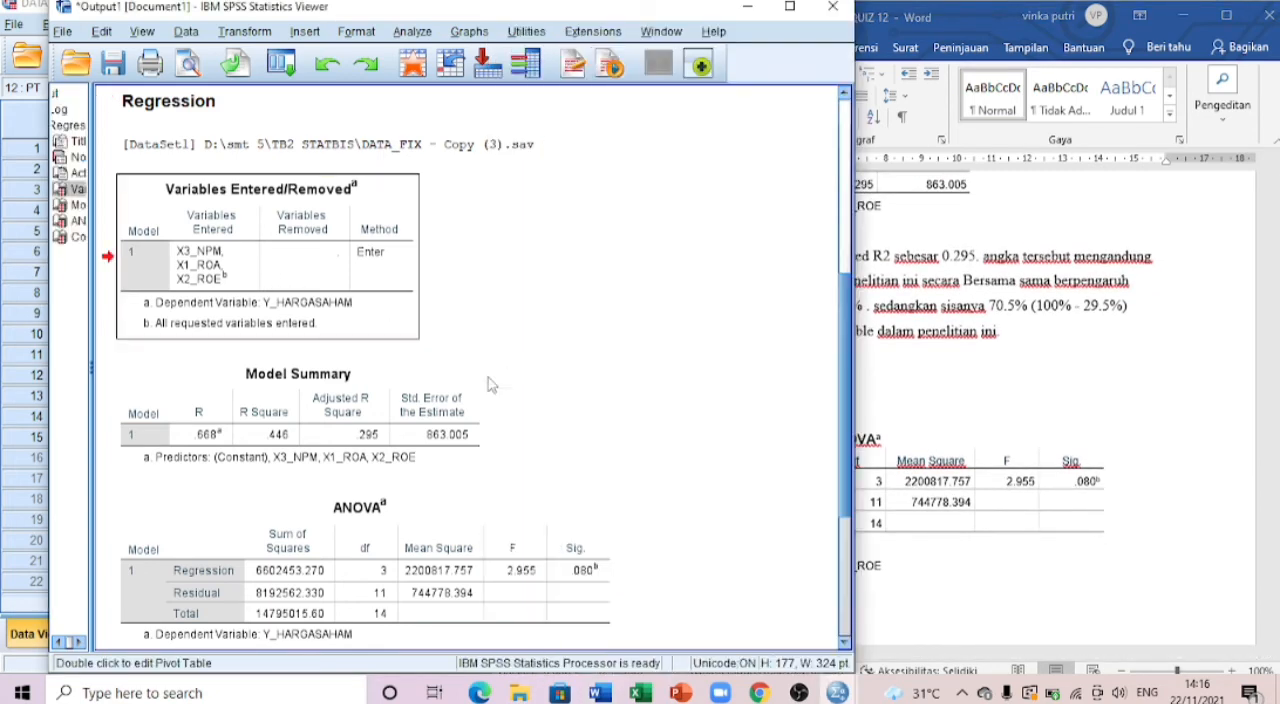
pyautogui.click(350, 452)
pyautogui.scroll(-3, 394, 464)
pyautogui.click(394, 464)
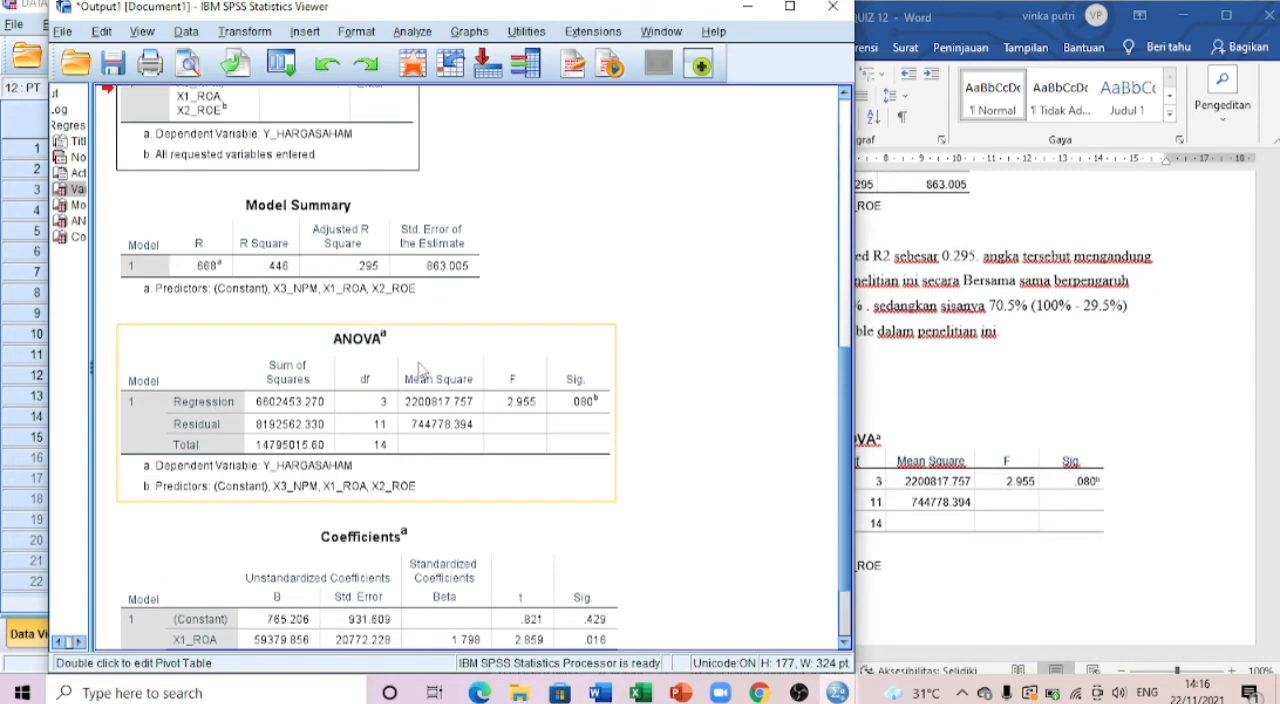
pyautogui.click(892, 401)
pyautogui.scroll(-7, 810, 388)
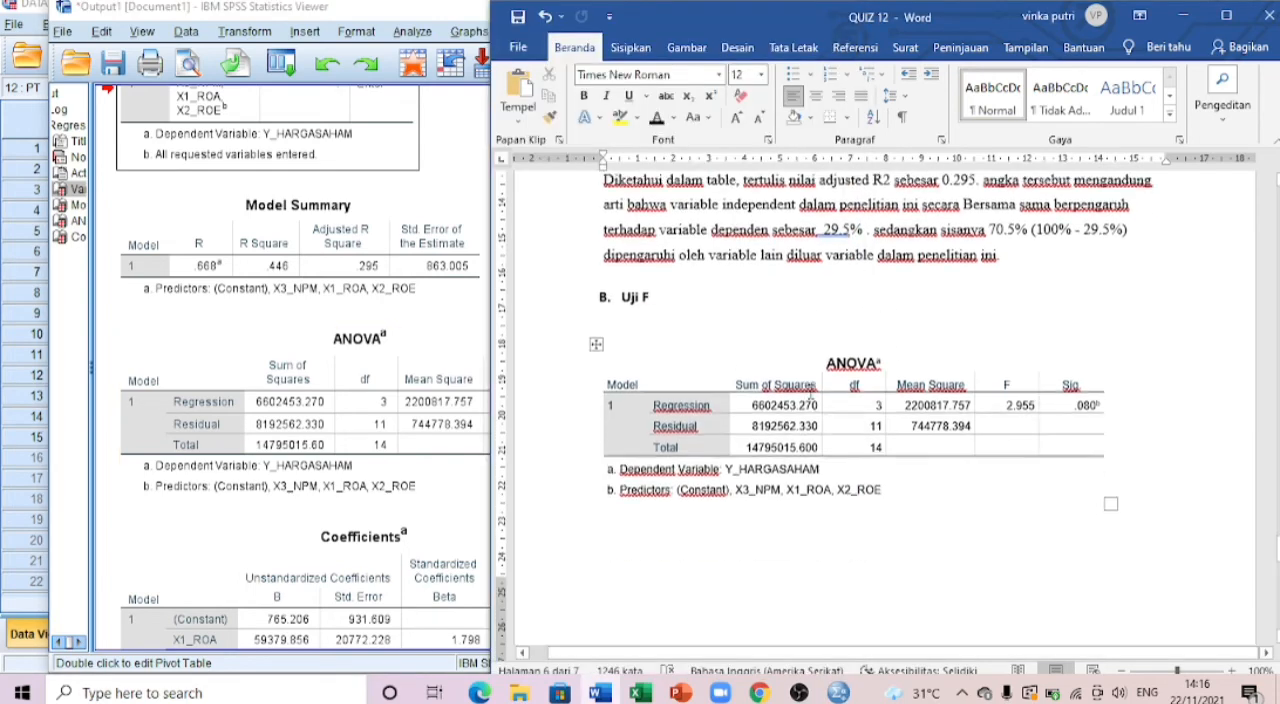
# Step: Read the Uji F explanation, significance criteria and decision paragraph in Word, checking them against the significance value in the SPSS ANOVA table
pyautogui.scroll(-1, 810, 388)
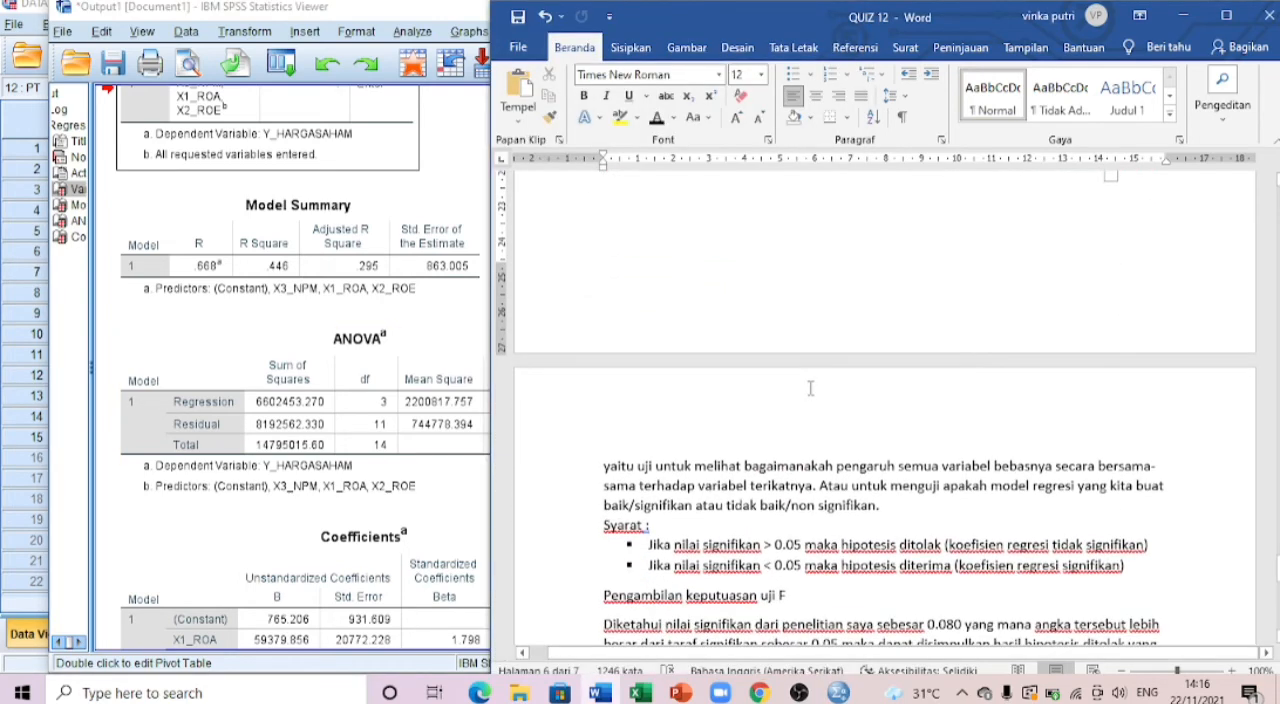
pyautogui.scroll(2, 801, 383)
pyautogui.scroll(-2, 800, 380)
pyautogui.scroll(-3, 797, 512)
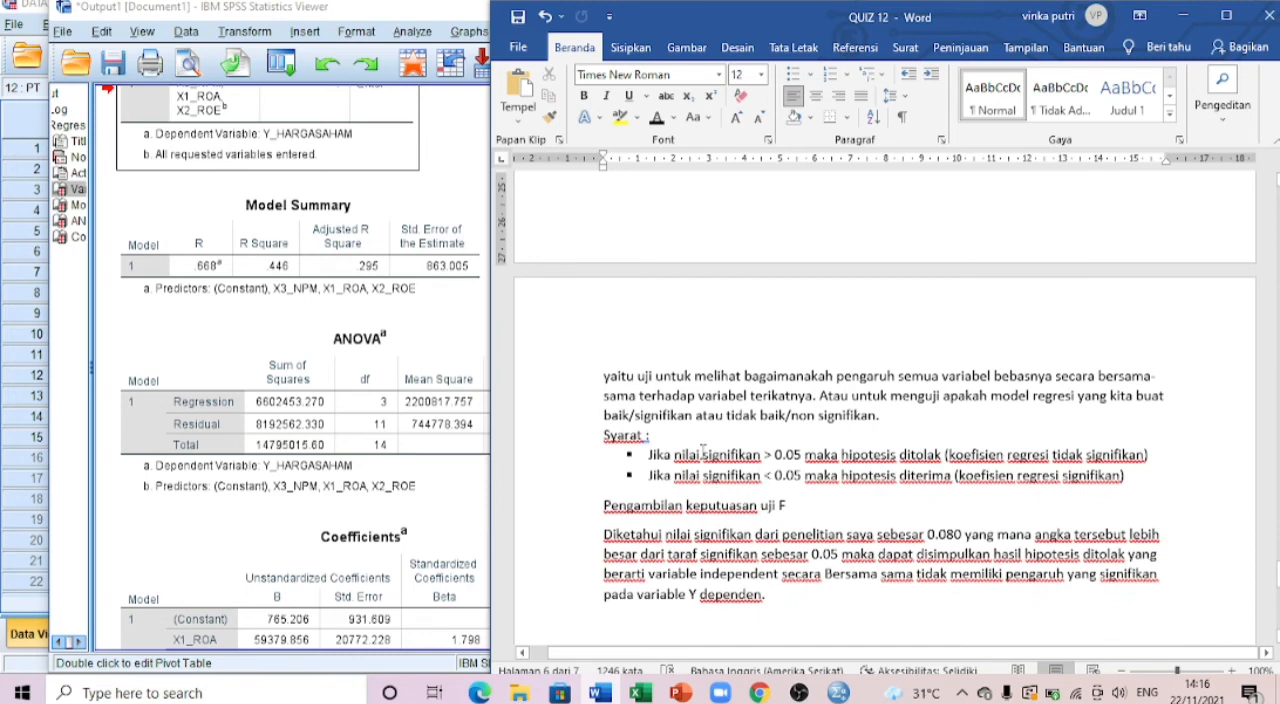
pyautogui.scroll(4, 646, 423)
pyautogui.scroll(3, 646, 423)
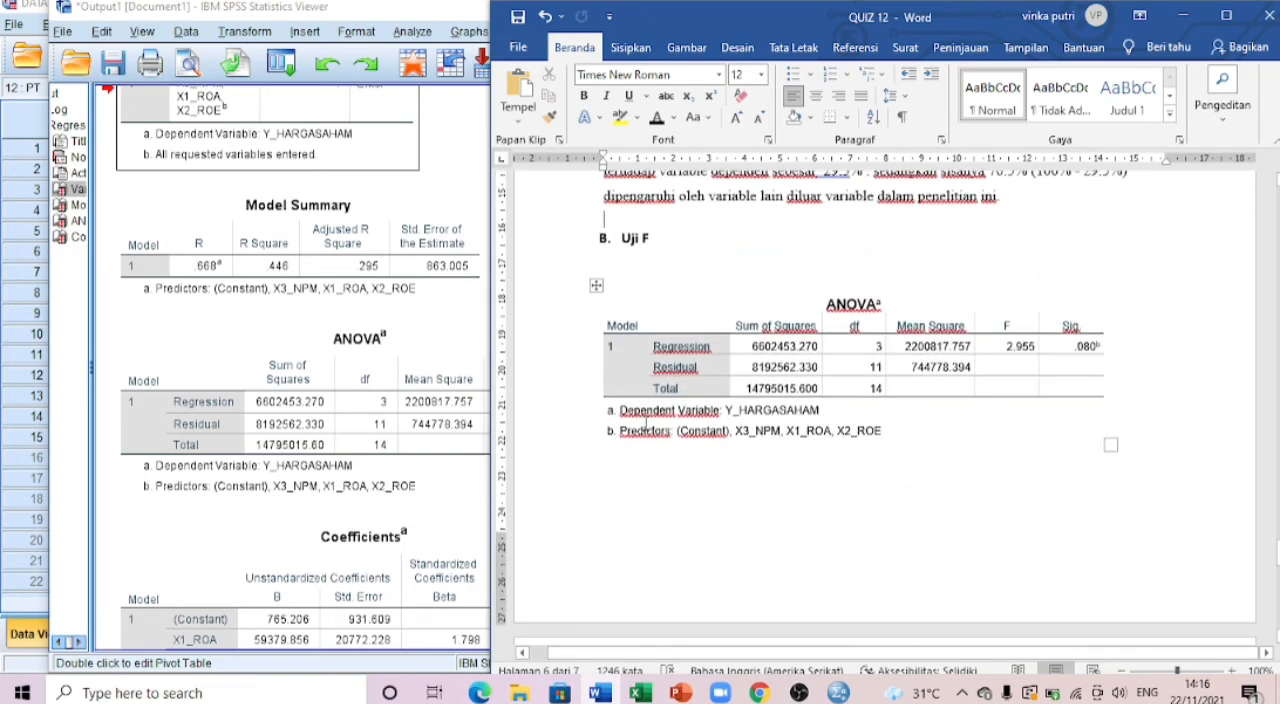
pyautogui.scroll(-4, 646, 423)
pyautogui.scroll(-2, 646, 423)
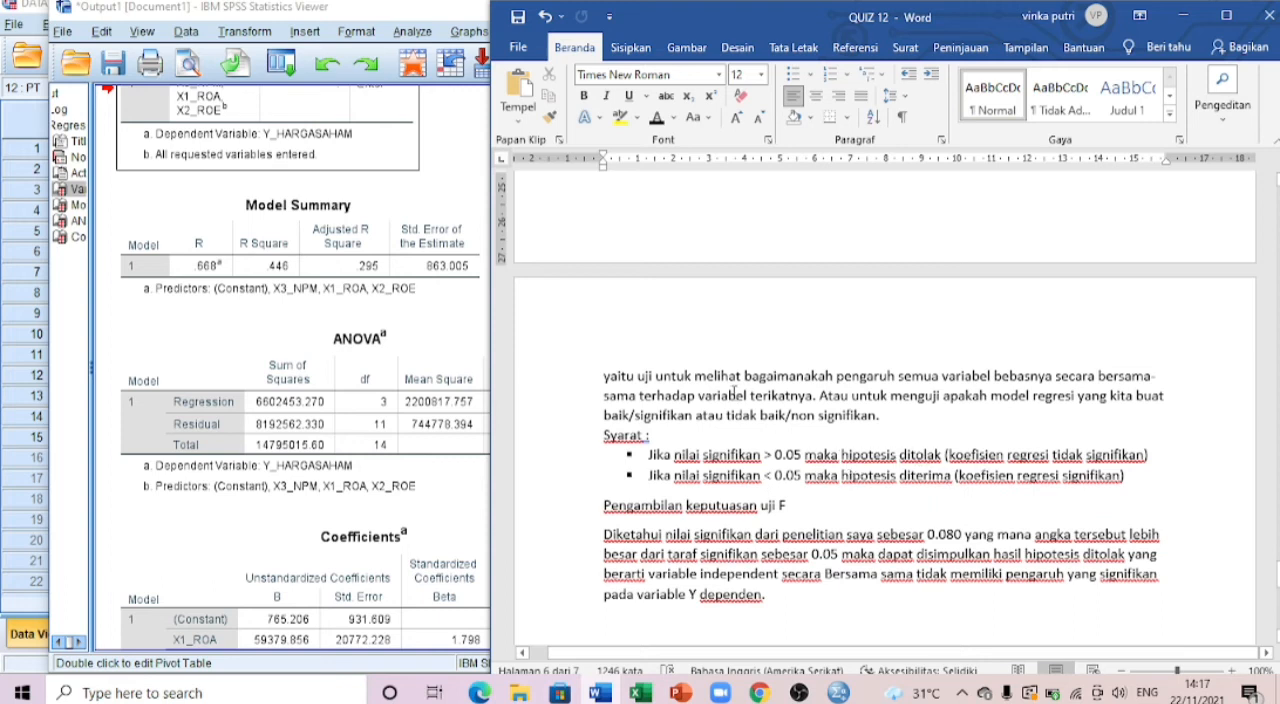
pyautogui.scroll(-2, 733, 391)
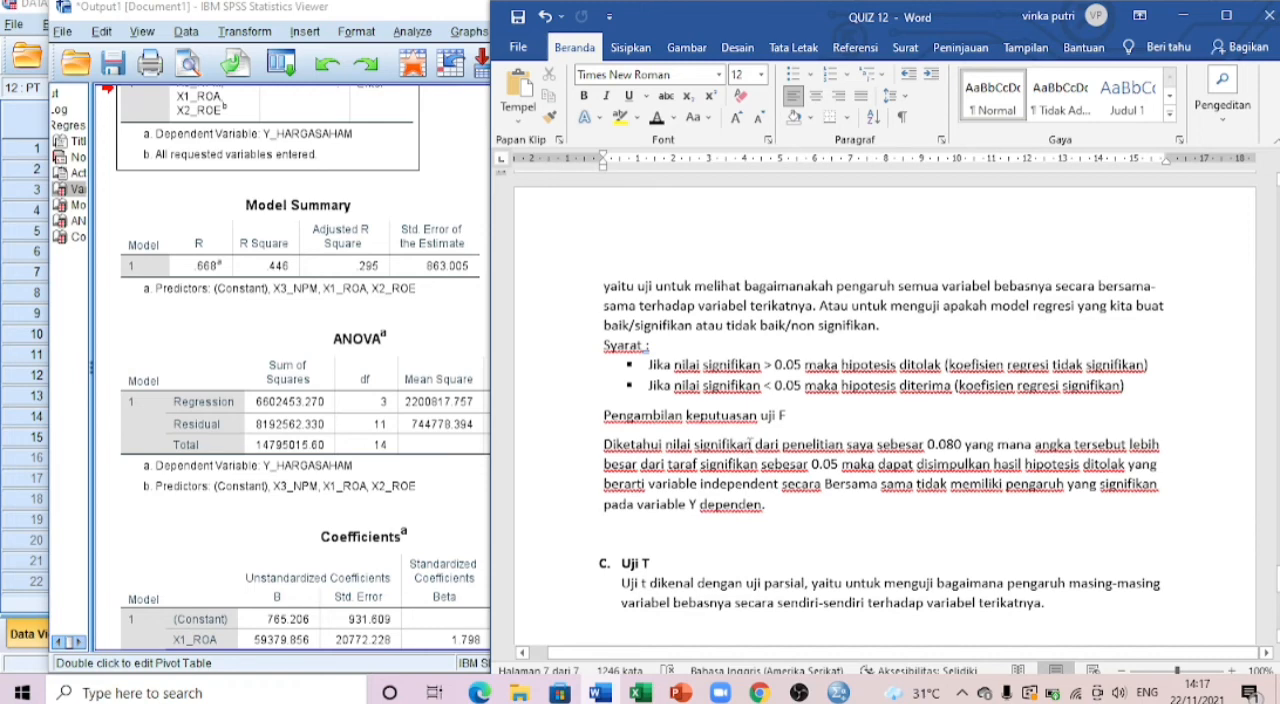
pyautogui.click(482, 450)
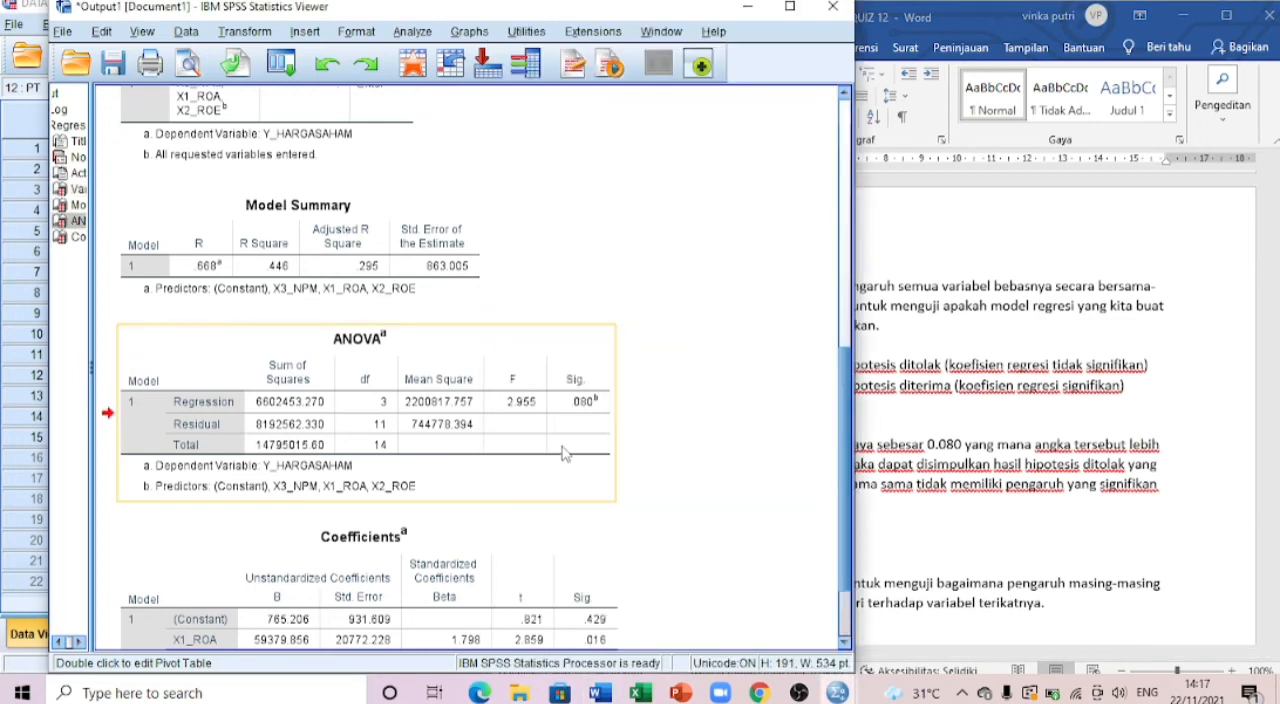
pyautogui.click(962, 425)
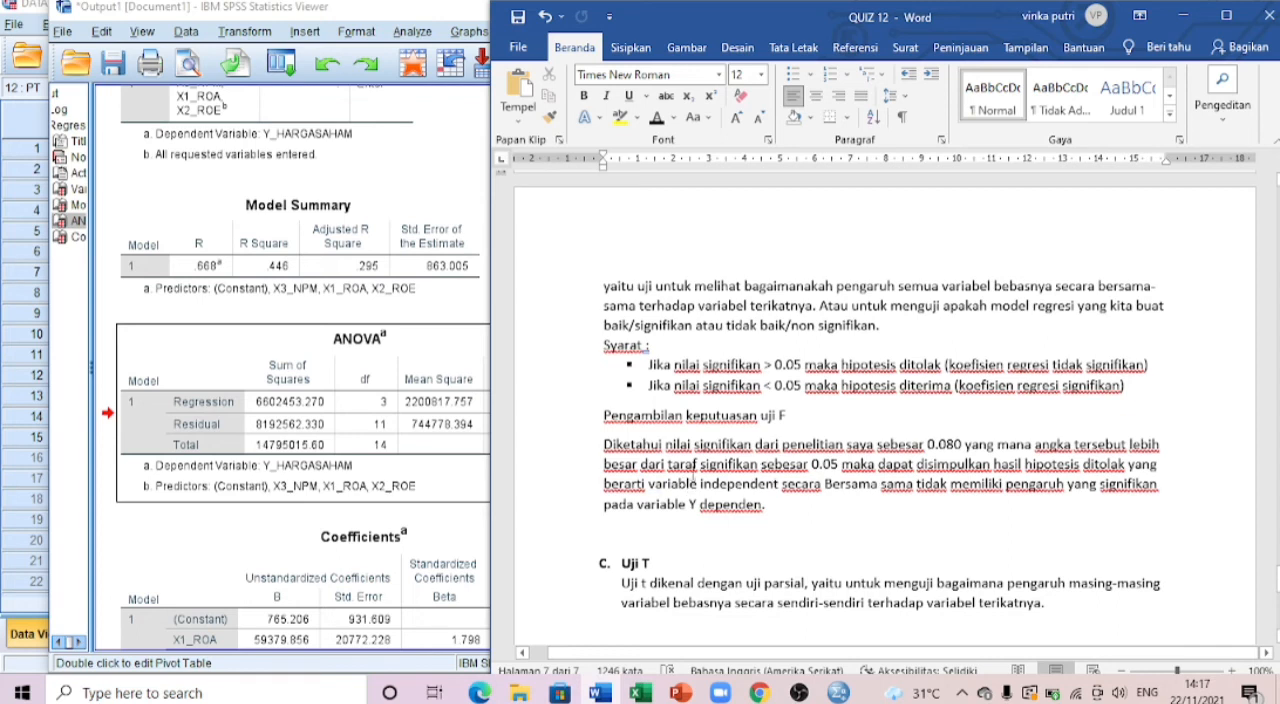
# Step: Compare the SPSS Coefficients table with the one under the Uji T section of the Word document
pyautogui.scroll(-2, 698, 492)
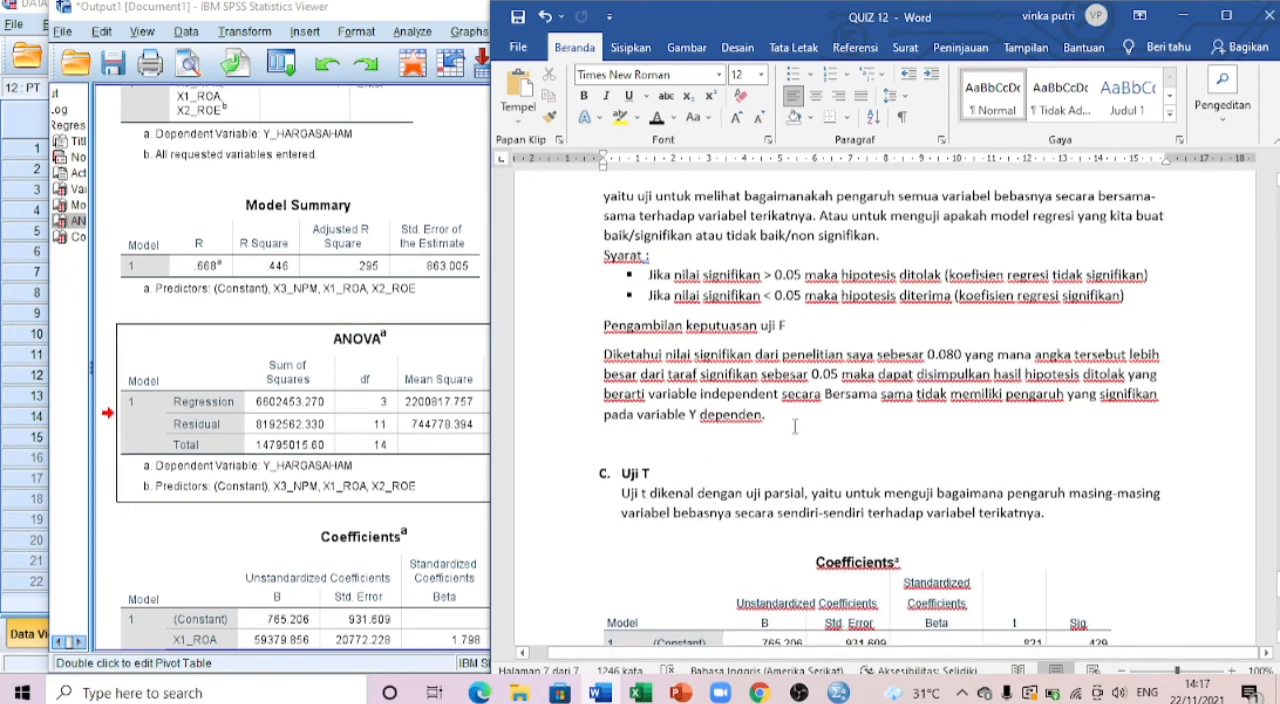
pyautogui.scroll(-4, 880, 420)
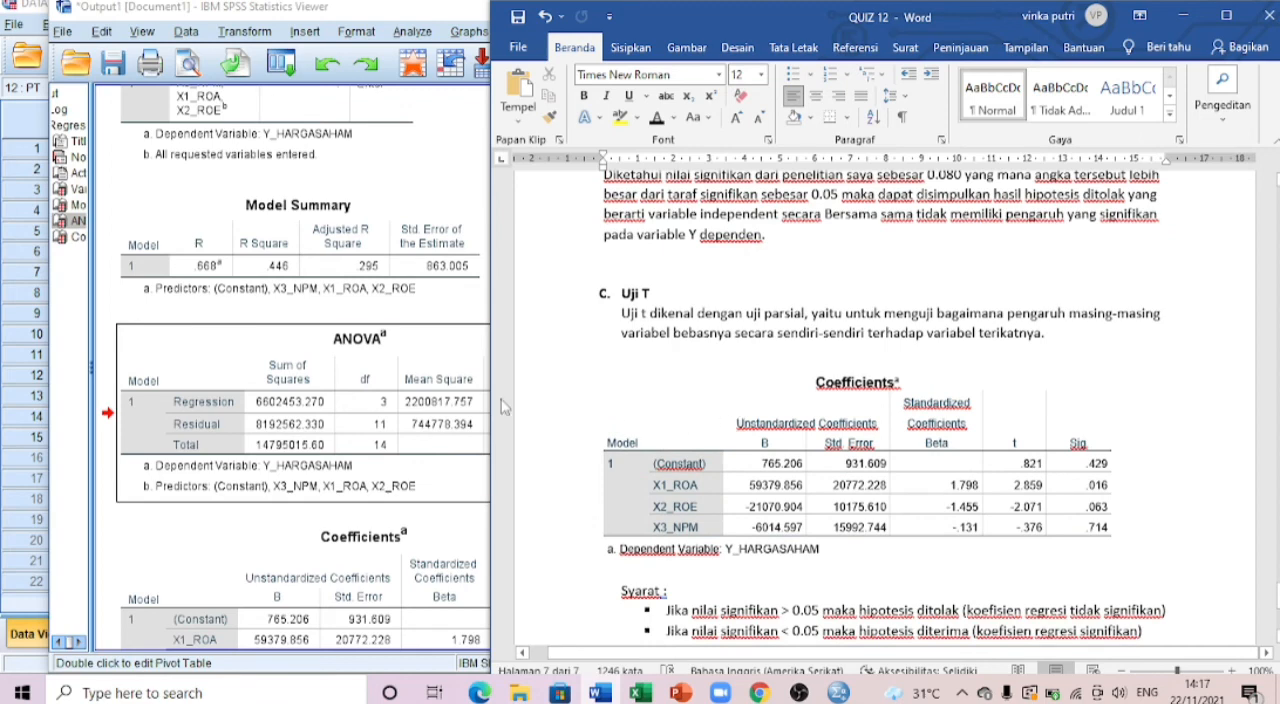
pyautogui.click(312, 550)
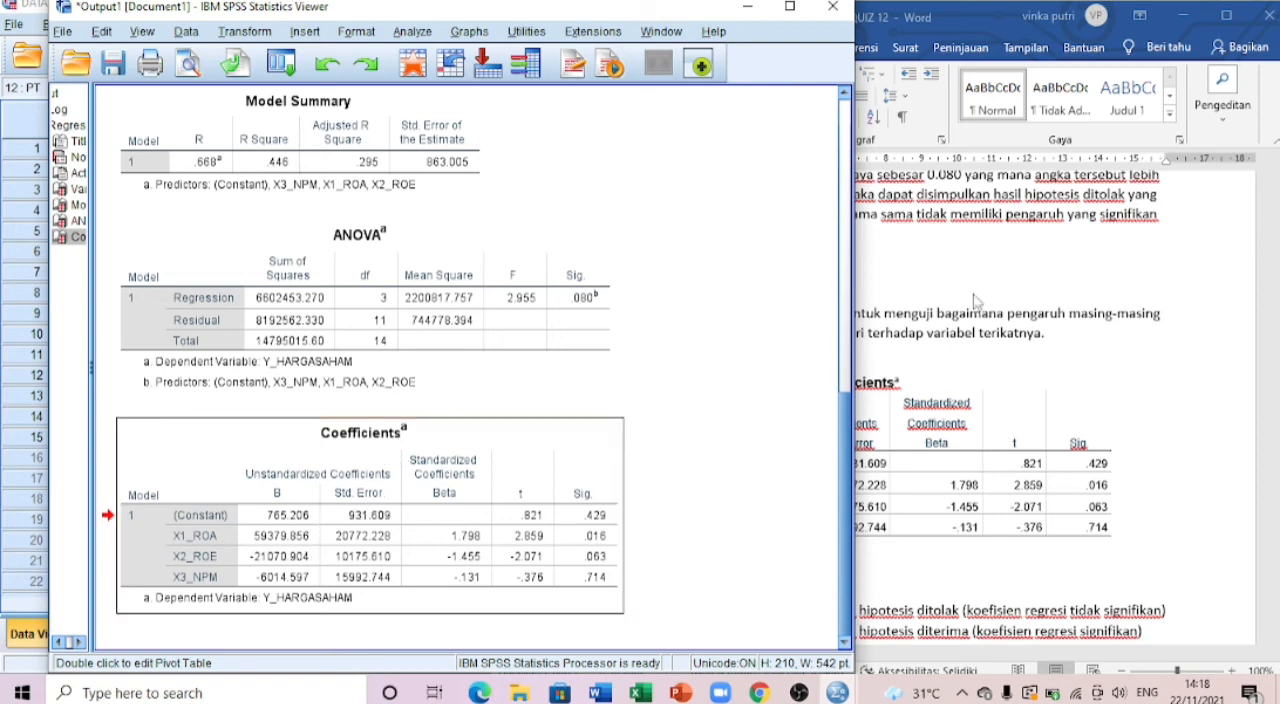
pyautogui.click(978, 302)
pyautogui.scroll(-2, 829, 342)
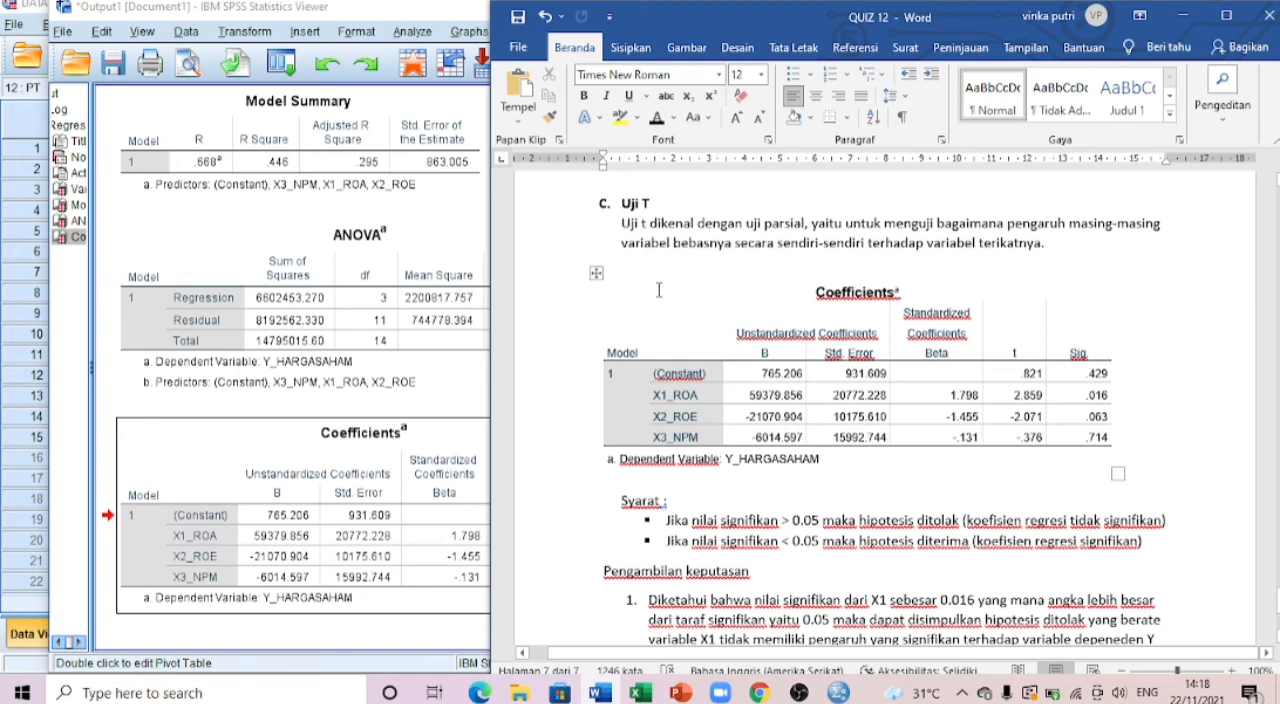
# Step: Read the Uji T significance criteria and the numbered conclusions for X1, X2 and X3, checking them against the Coefficients table in Word
pyautogui.scroll(-2, 662, 292)
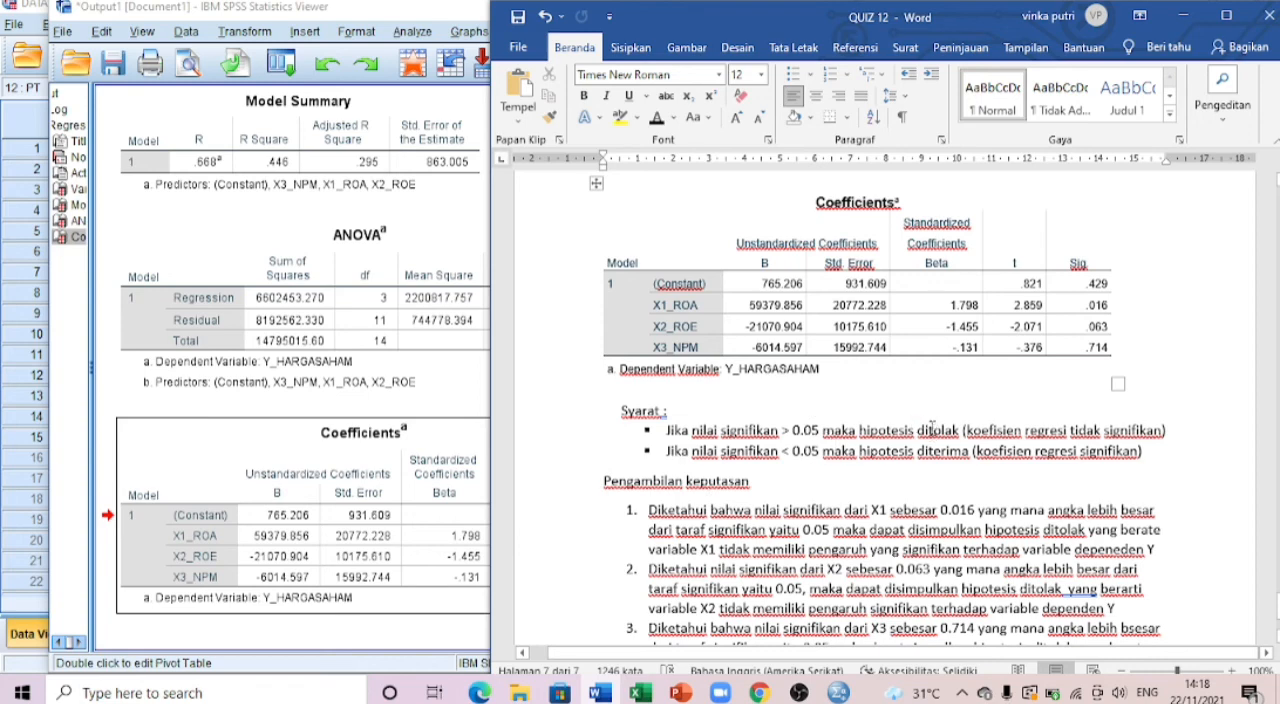
pyautogui.scroll(-1, 800, 470)
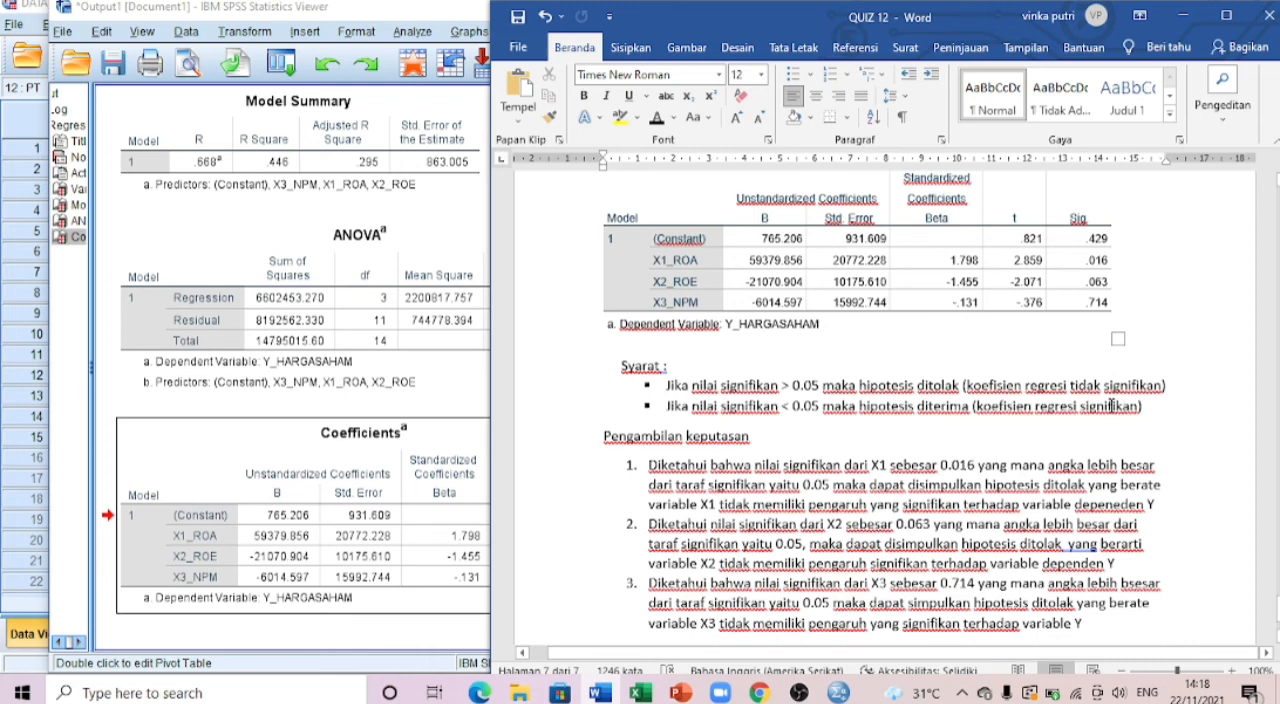
pyautogui.scroll(-2, 1112, 406)
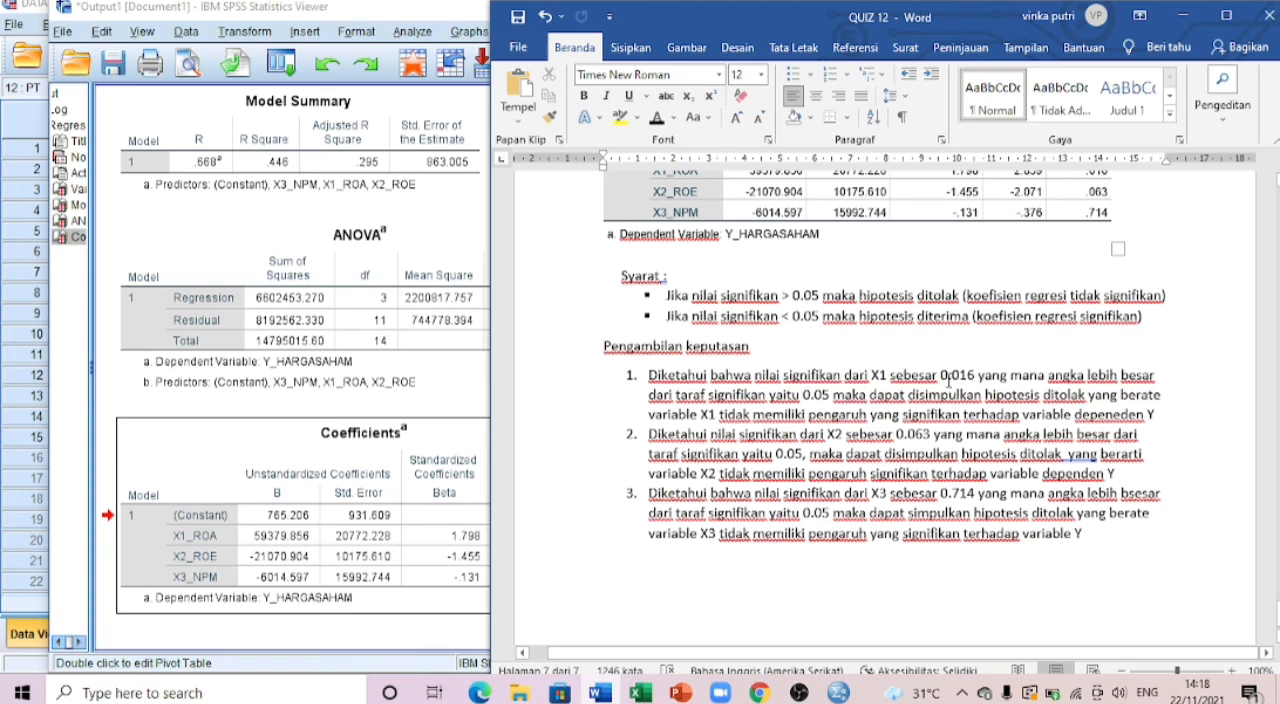
pyautogui.scroll(1, 949, 377)
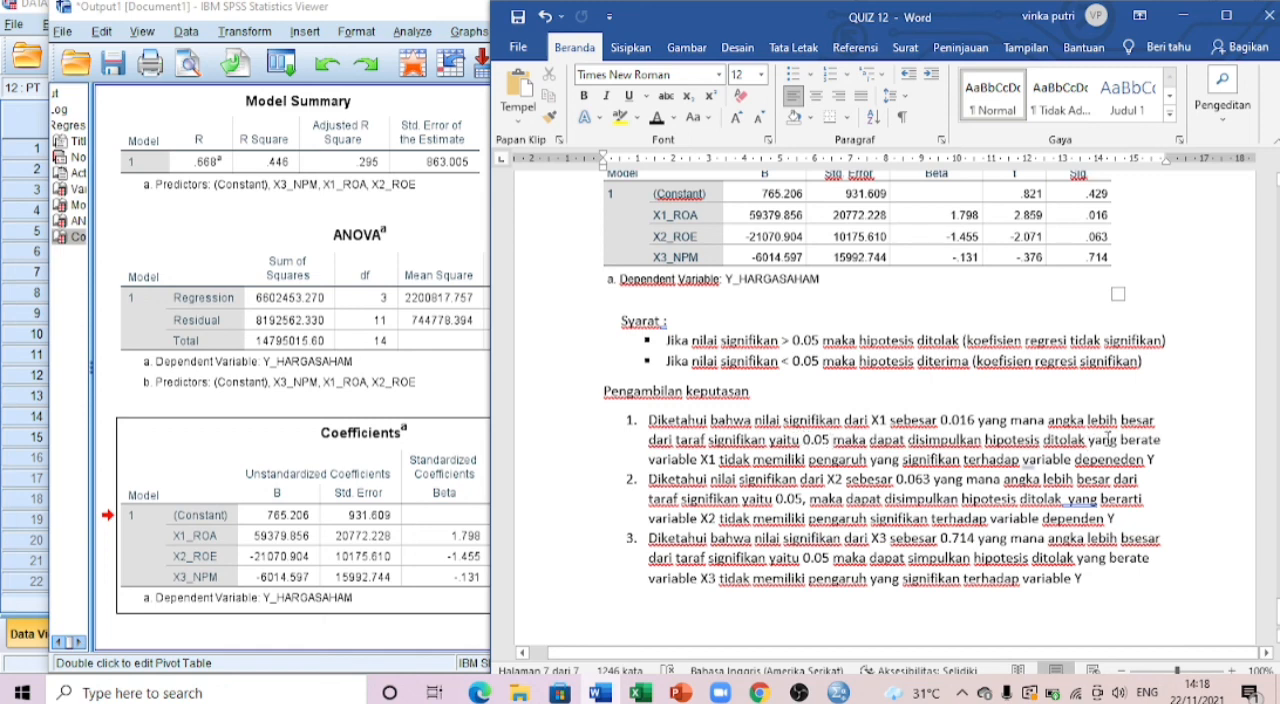
pyautogui.scroll(-2, 750, 440)
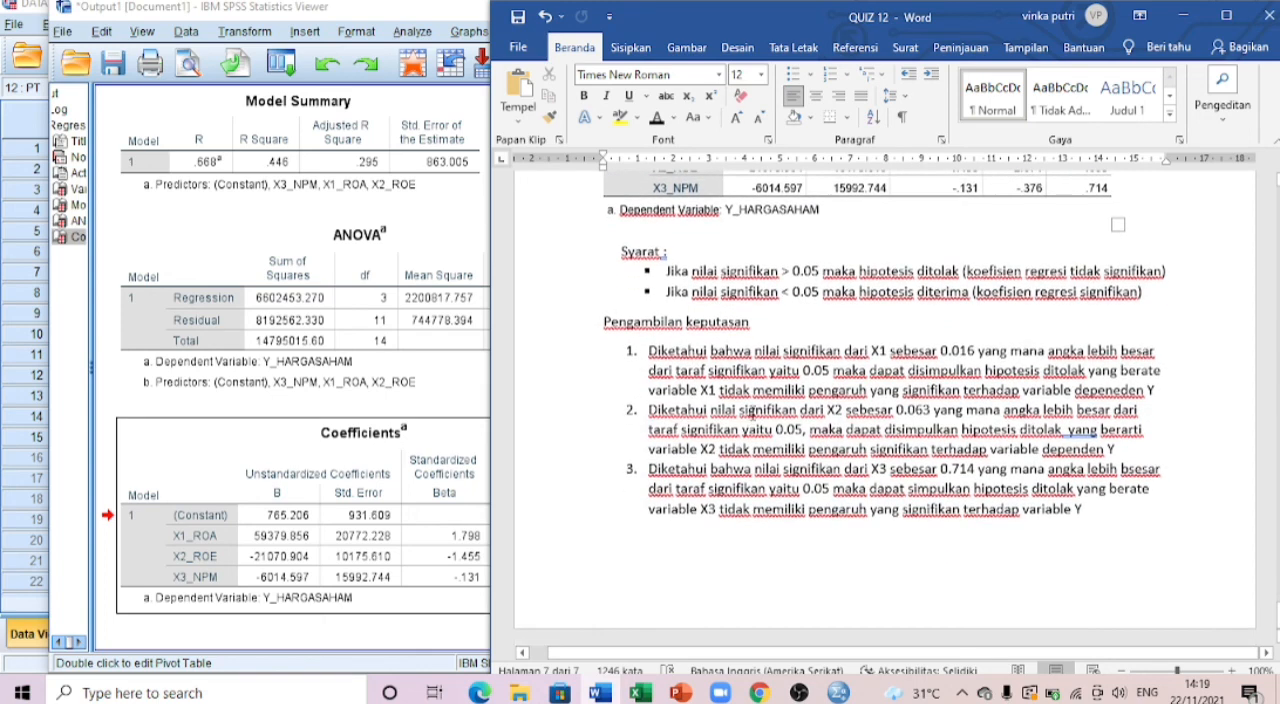
pyautogui.scroll(1, 788, 398)
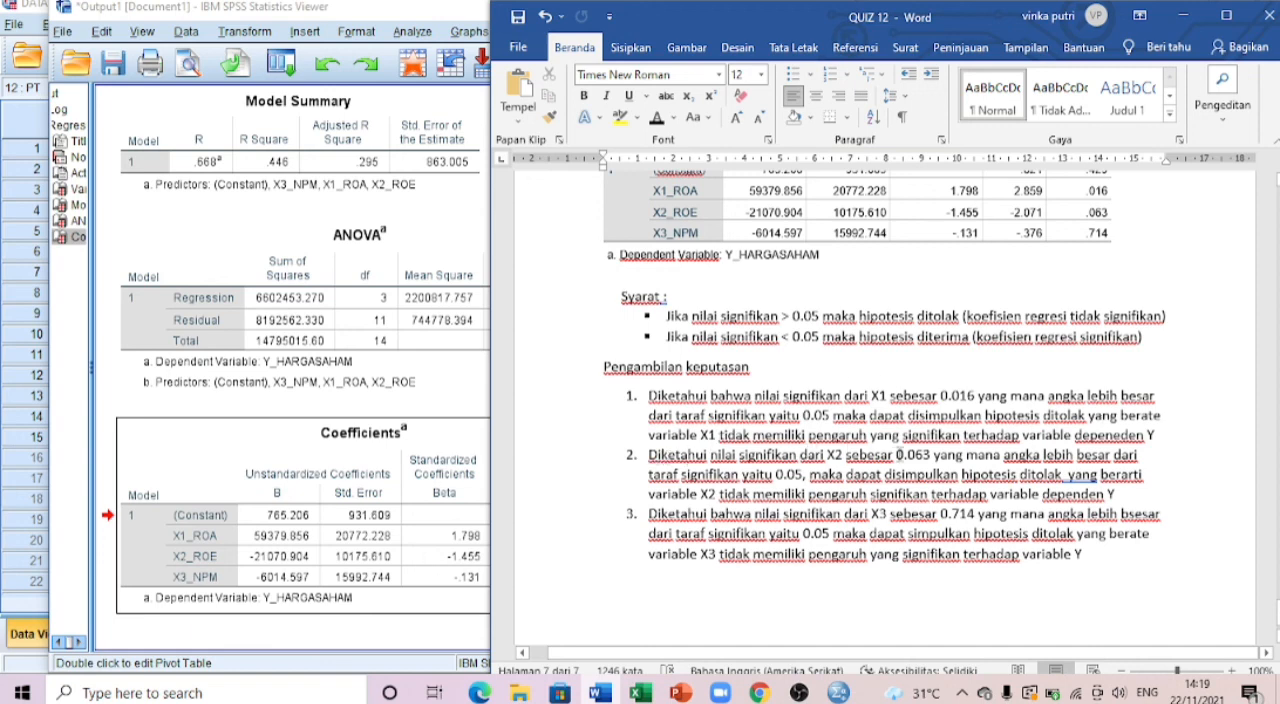
pyautogui.click(930, 455)
pyautogui.scroll(1, 962, 440)
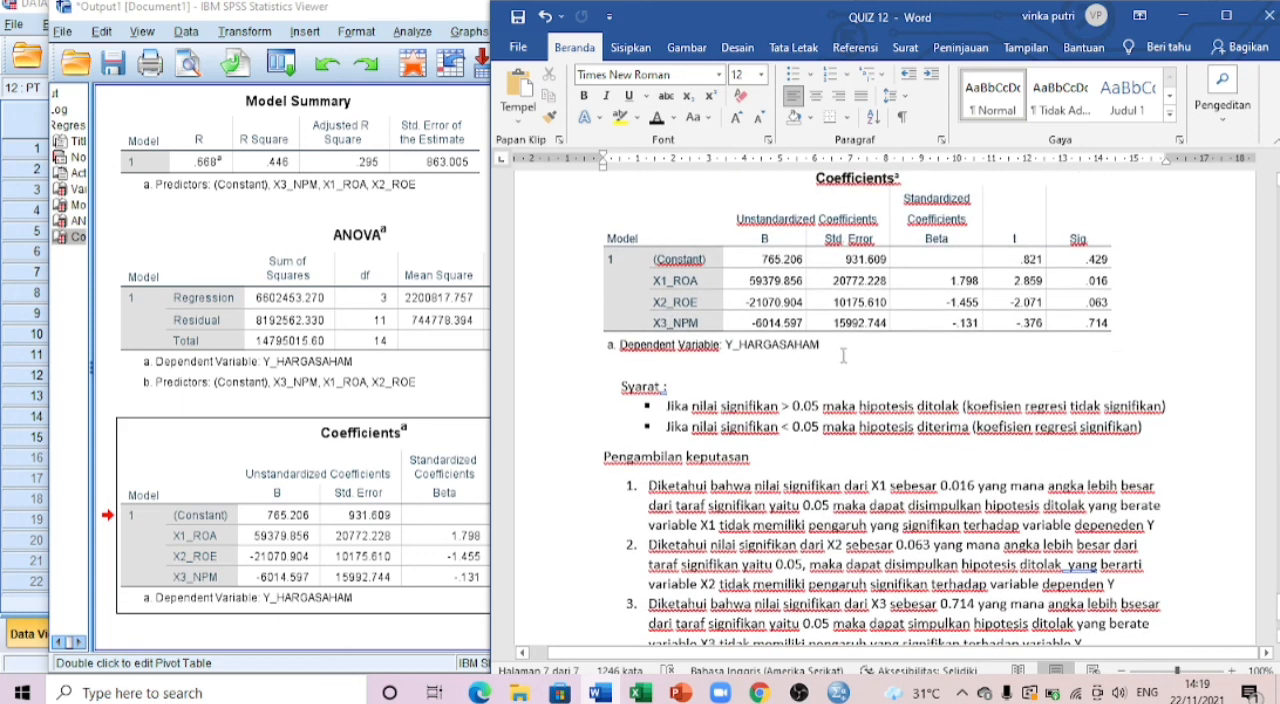
pyautogui.scroll(-1, 962, 357)
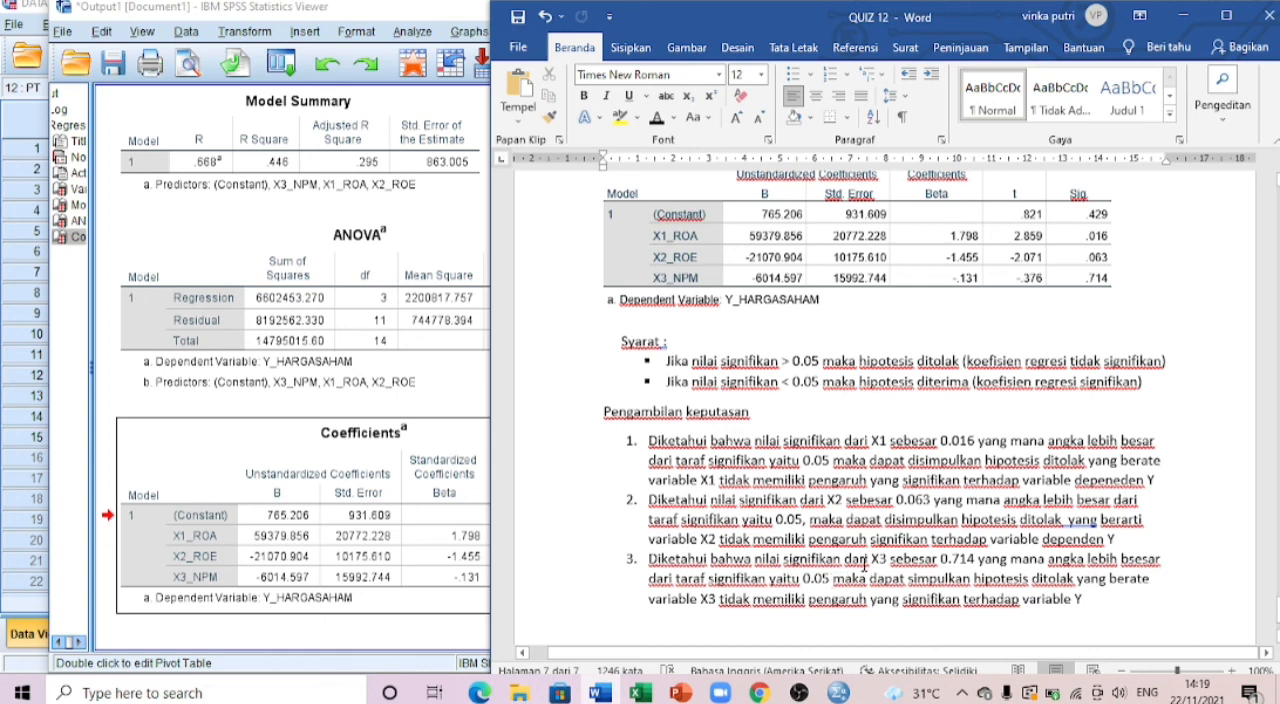
pyautogui.scroll(-2, 865, 566)
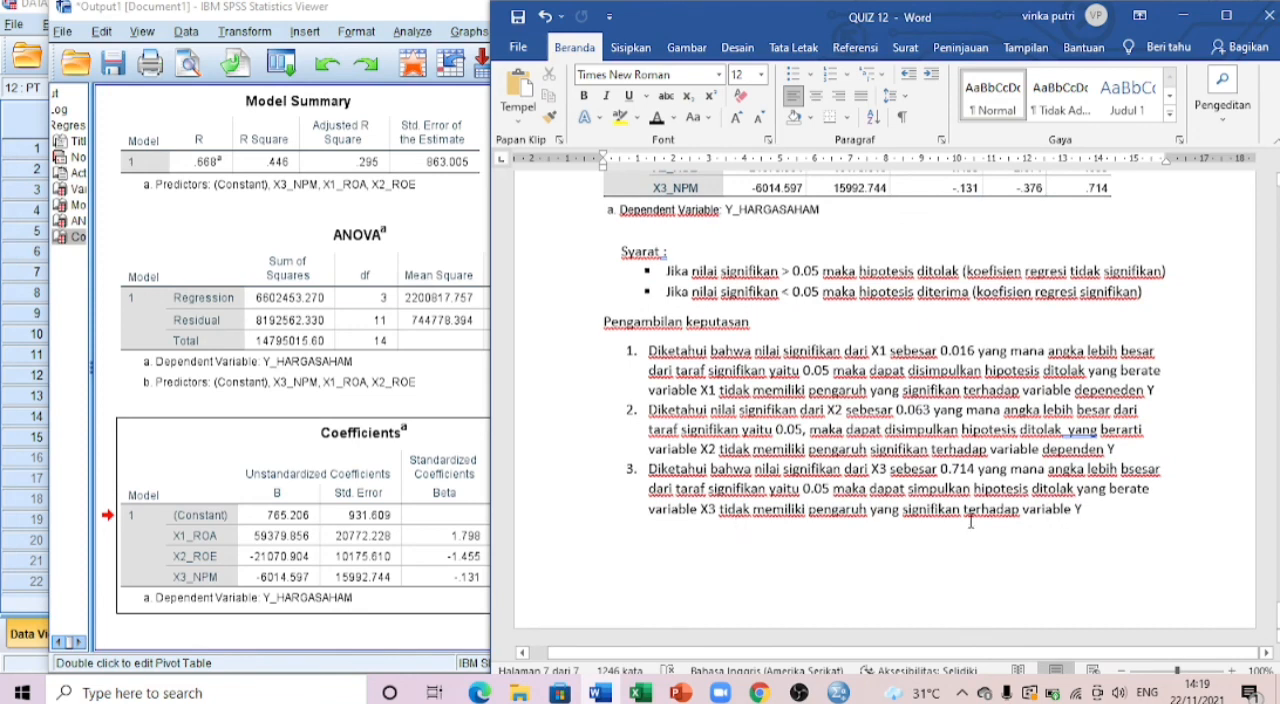
# Step: Review the Adjusted R2, Uji F and Uji T sections of the Word document once more
pyautogui.scroll(3, 1112, 528)
pyautogui.scroll(5, 1112, 528)
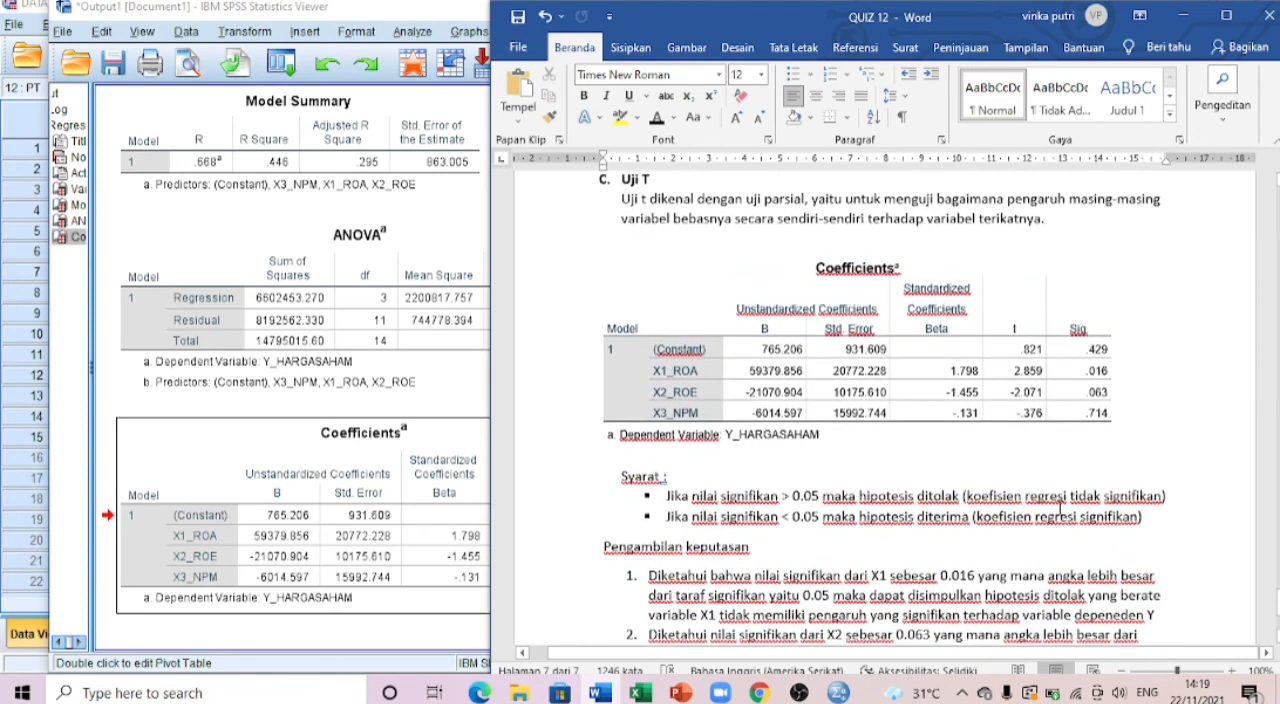
pyautogui.scroll(2, 837, 410)
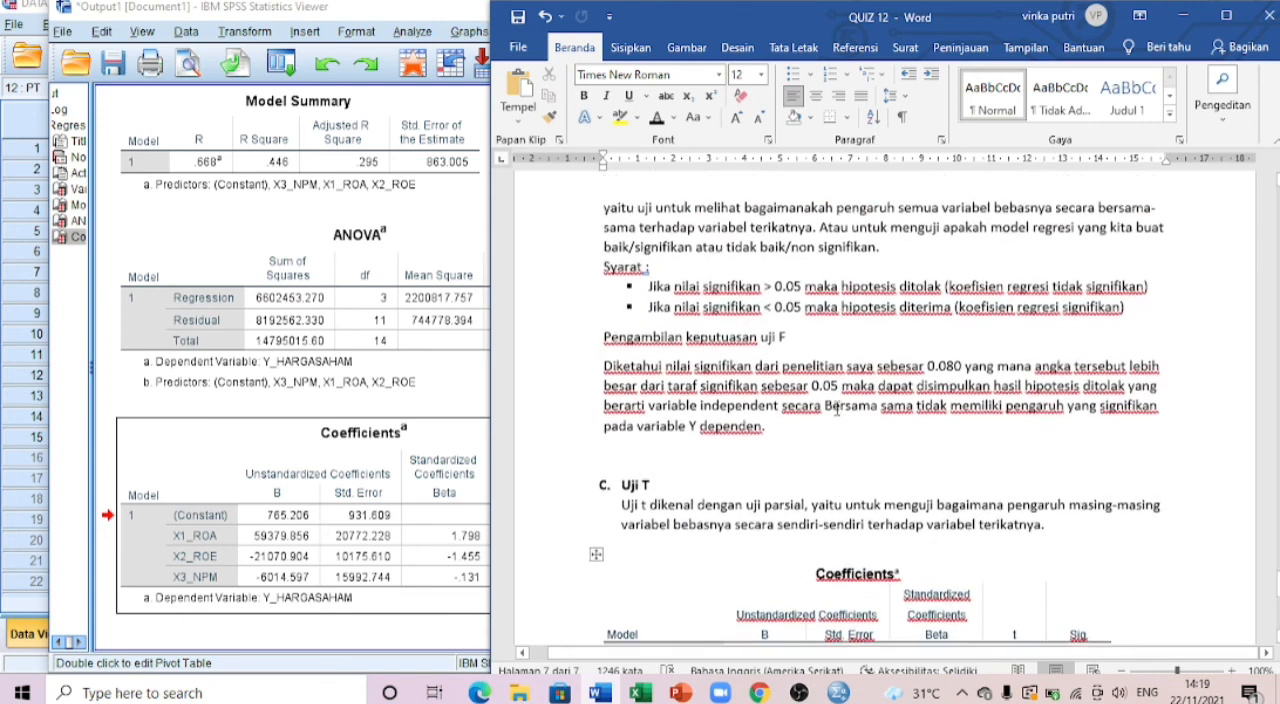
pyautogui.scroll(8, 837, 410)
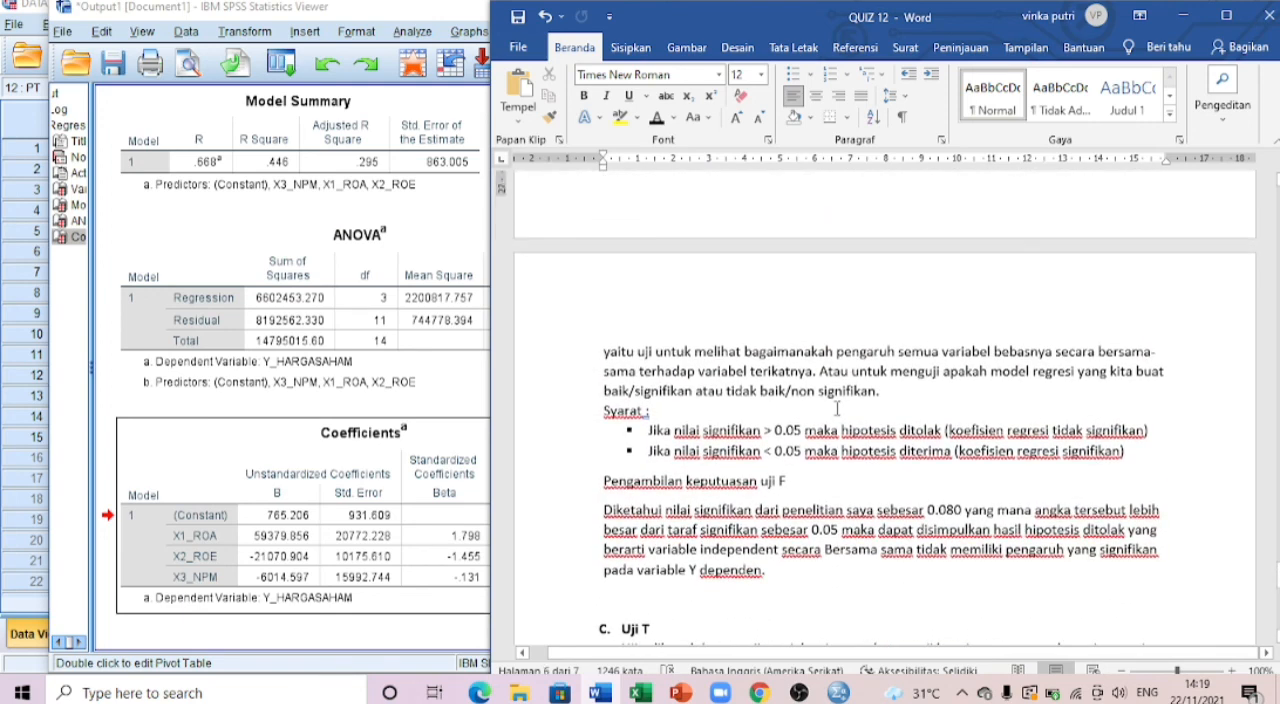
pyautogui.scroll(7, 837, 407)
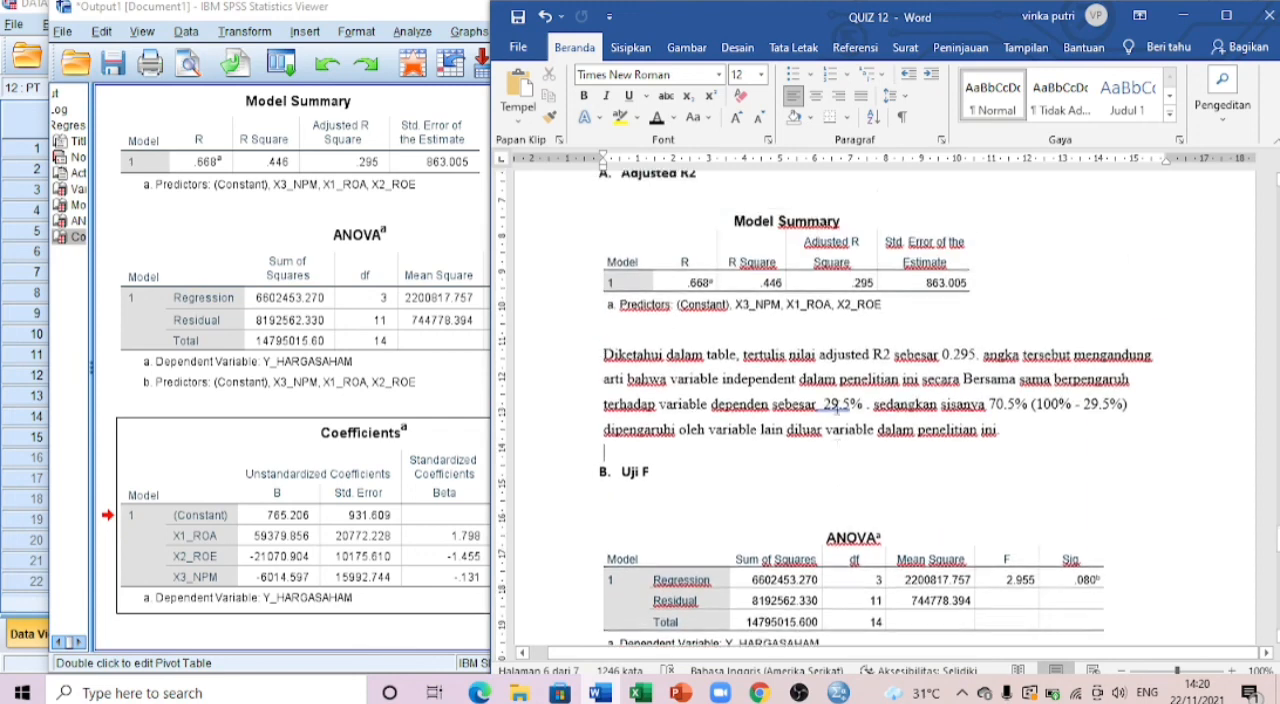
pyautogui.scroll(-10, 837, 405)
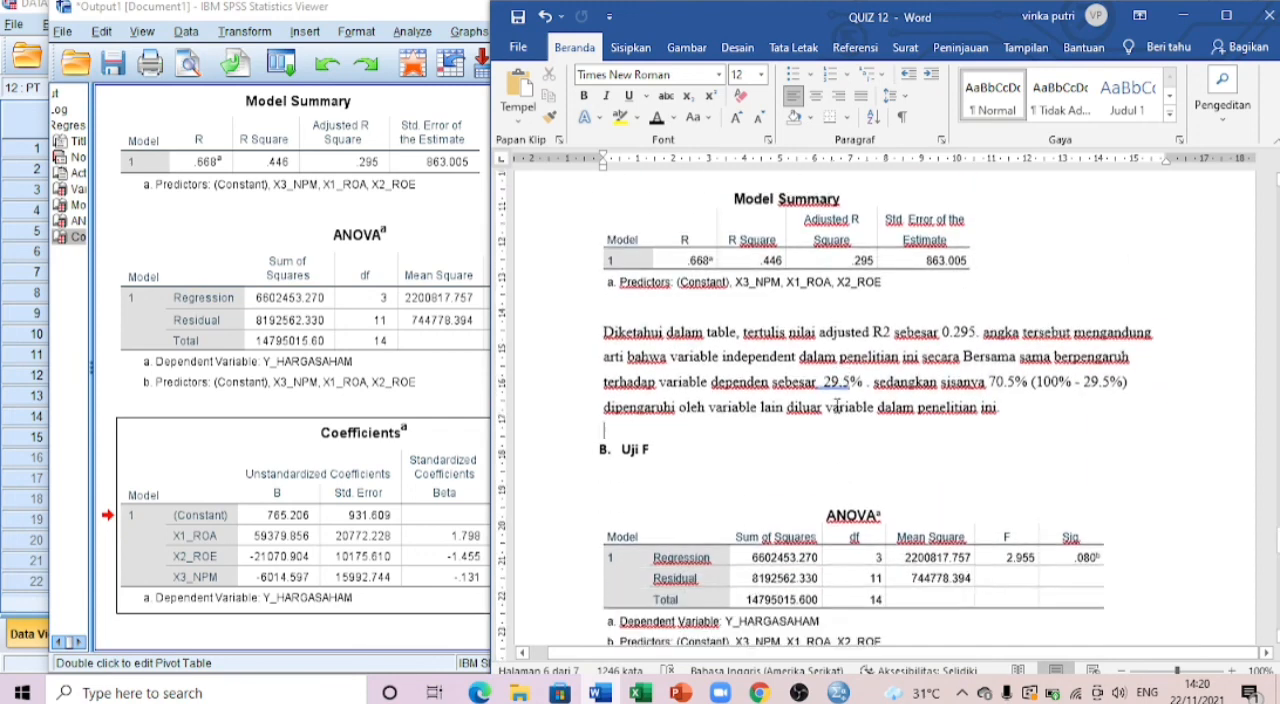
pyautogui.scroll(-6, 837, 405)
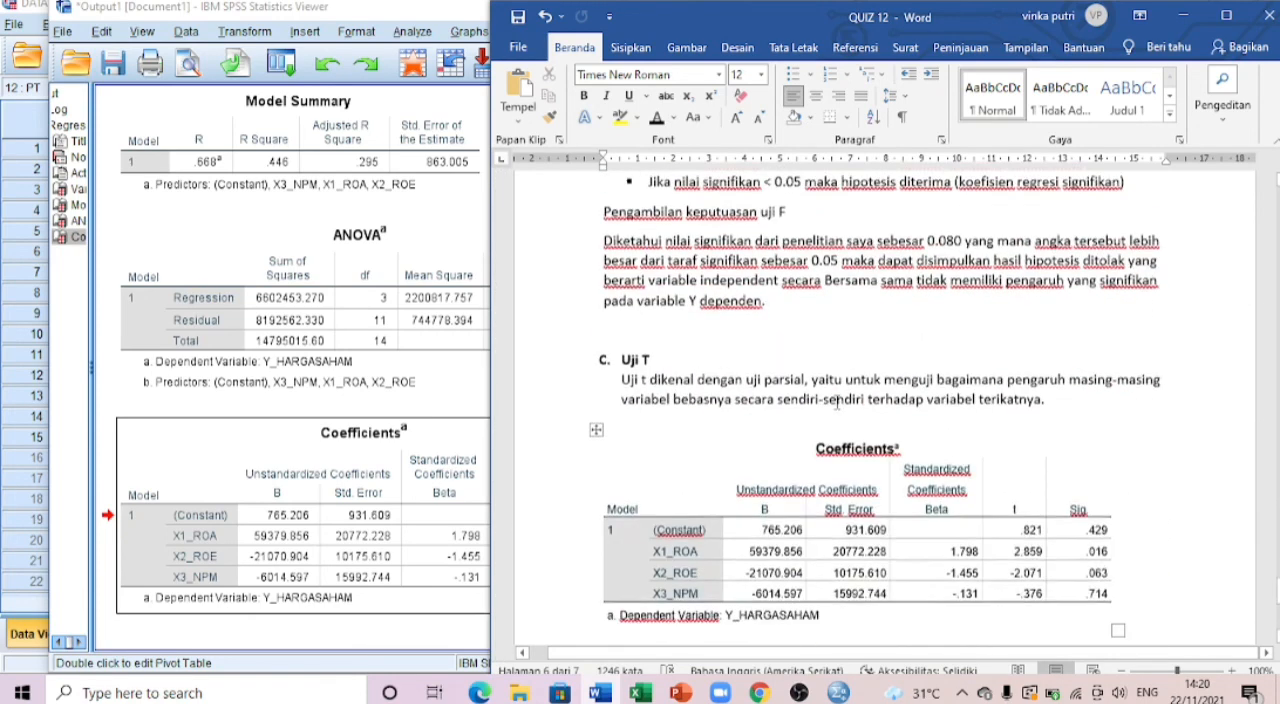